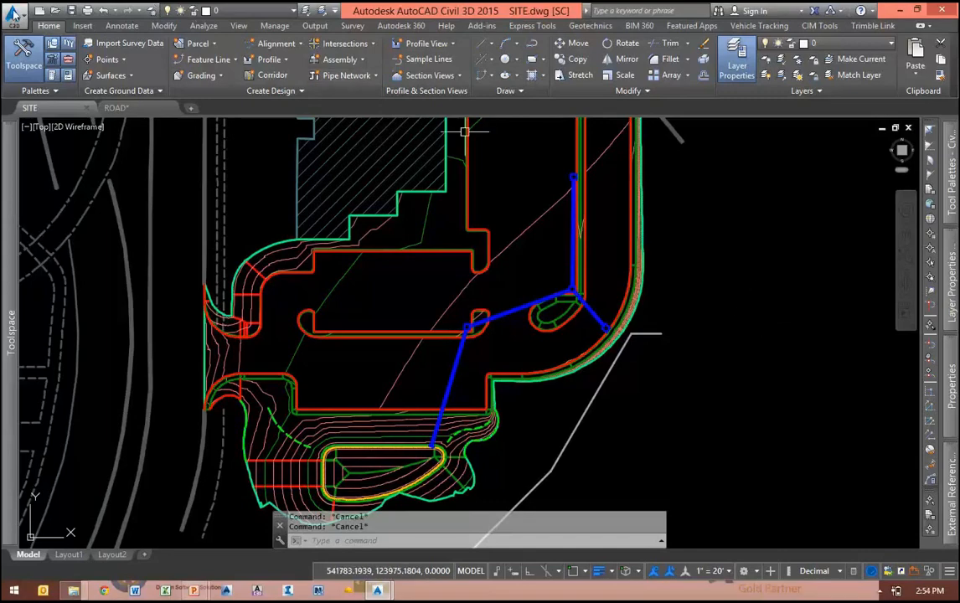
Examine the site plan layout and the storm profile view beside it.
{"action": "left_click", "coordinate": [14, 16]}
{"action": "key", "text": "Escape"}
{"action": "scroll", "coordinate": [591, 335], "scroll_direction": "down", "scroll_amount": 4}
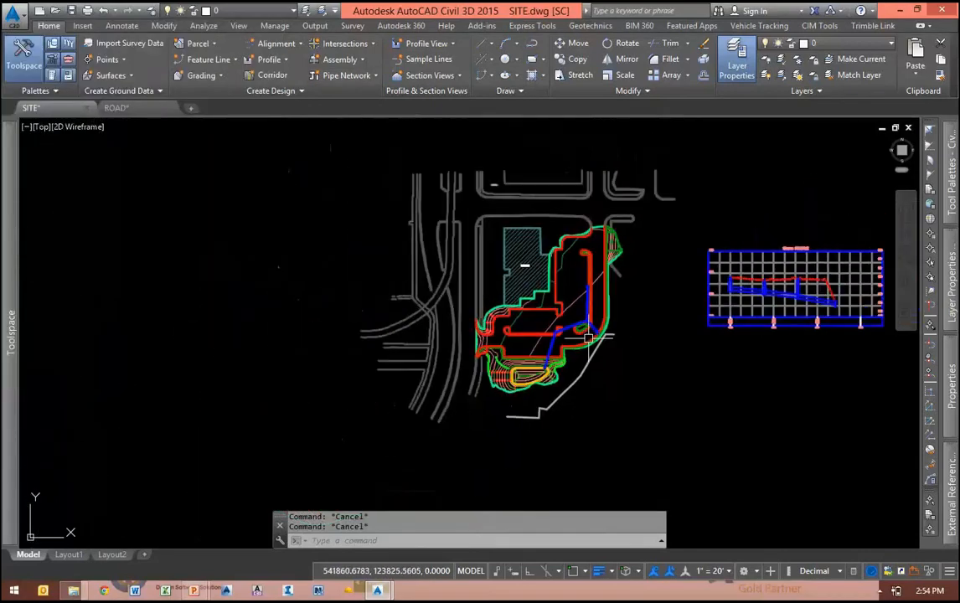
{"action": "middle_click_drag", "start_coordinate": [696, 358], "coordinate": [497, 383]}
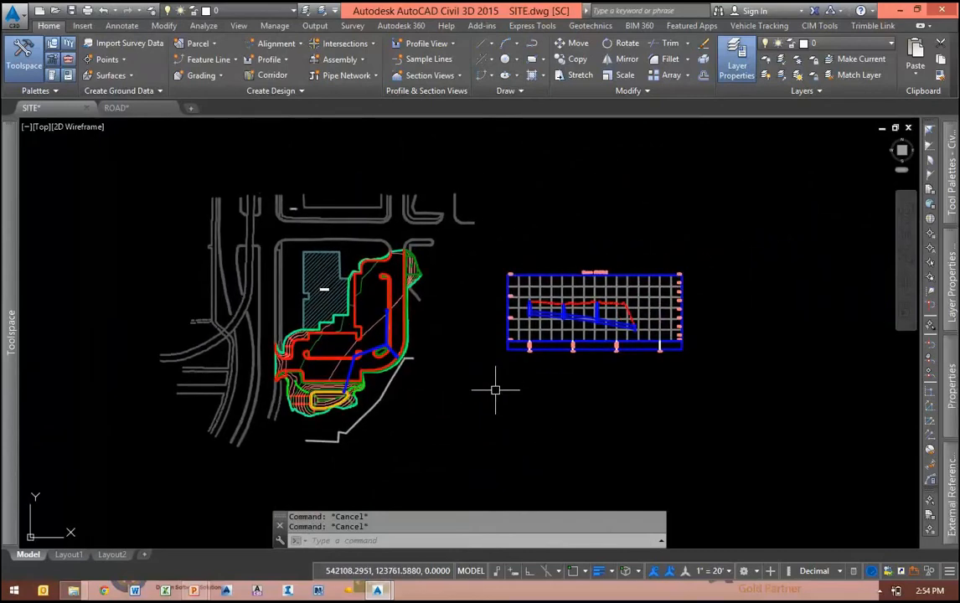
{"action": "mouse_move", "coordinate": [506, 333]}
{"action": "middle_mouse_down"}
{"action": "mouse_move", "coordinate": [521, 311]}
{"action": "mouse_move", "coordinate": [545, 313]}
{"action": "middle_mouse_up"}
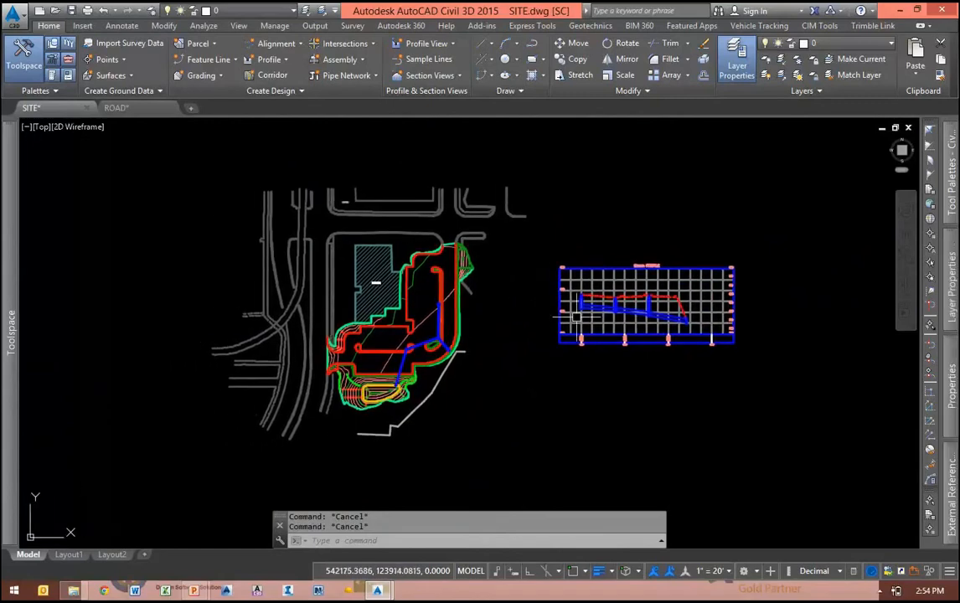
{"action": "scroll", "coordinate": [620, 314], "scroll_direction": "up", "scroll_amount": 4}
{"action": "middle_click_drag", "start_coordinate": [321, 332], "coordinate": [624, 367]}
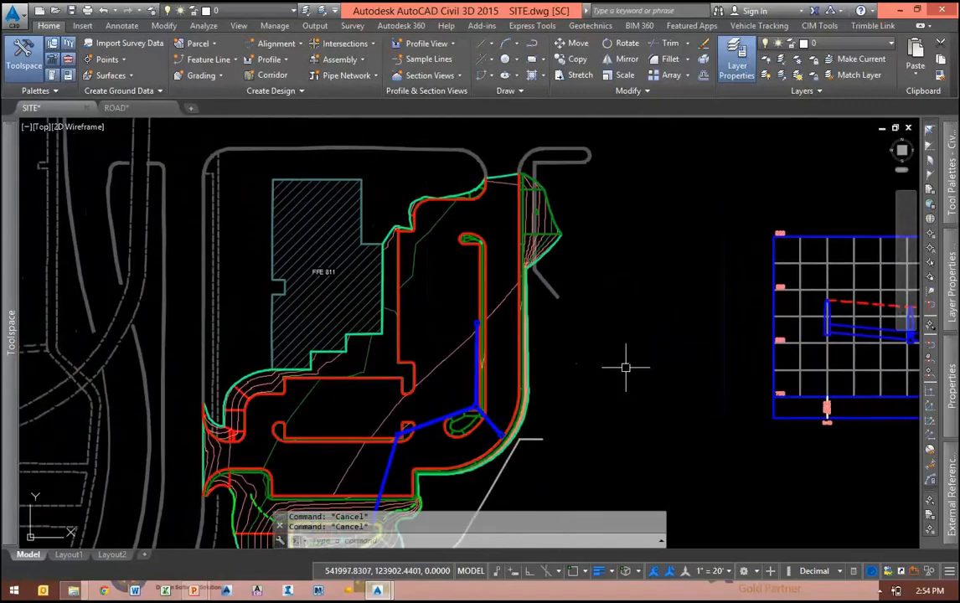
{"action": "scroll", "coordinate": [662, 341], "scroll_direction": "down", "scroll_amount": 1}
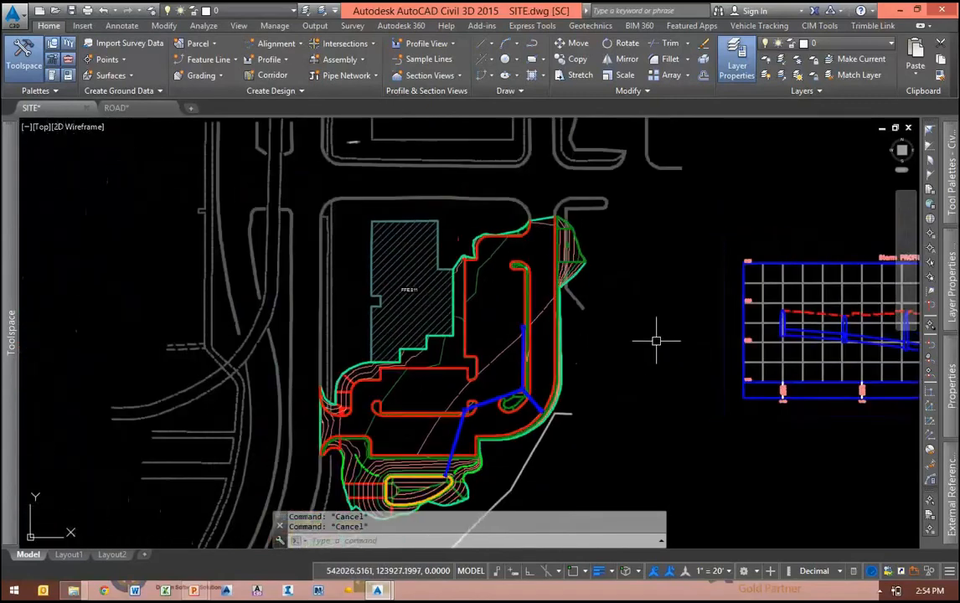
Freeze the building hatch layer and the layers that display the storm profile view, including C-ROAD-PROF-TEXT.
{"action": "left_click", "coordinate": [794, 62]}
{"action": "left_click", "coordinate": [374, 246]}
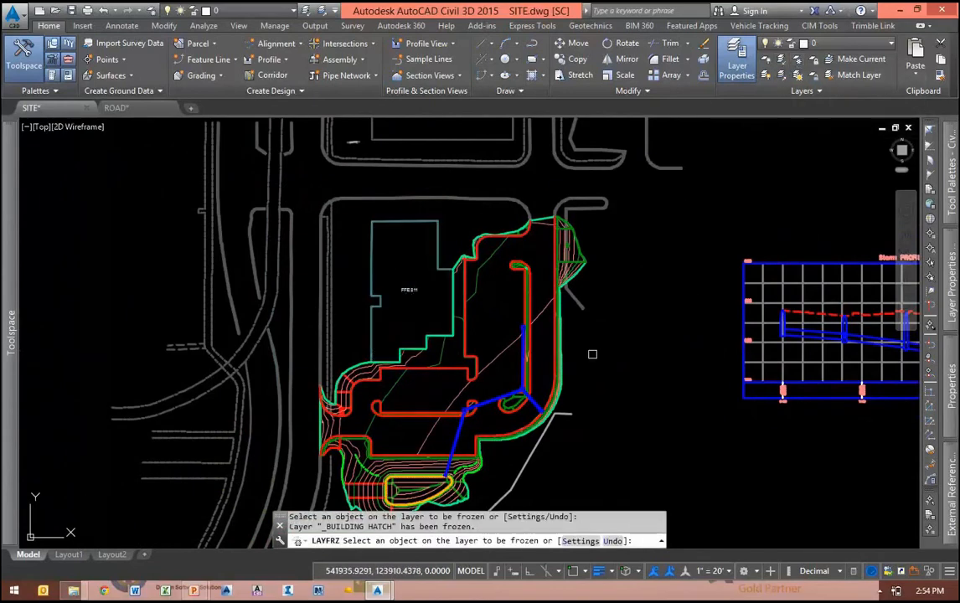
{"action": "left_click", "coordinate": [760, 287]}
{"action": "middle_click_drag", "start_coordinate": [640, 315], "coordinate": [445, 298]}
{"action": "left_click", "coordinate": [583, 314]}
{"action": "left_click", "coordinate": [606, 290]}
{"action": "left_click", "coordinate": [616, 366]}
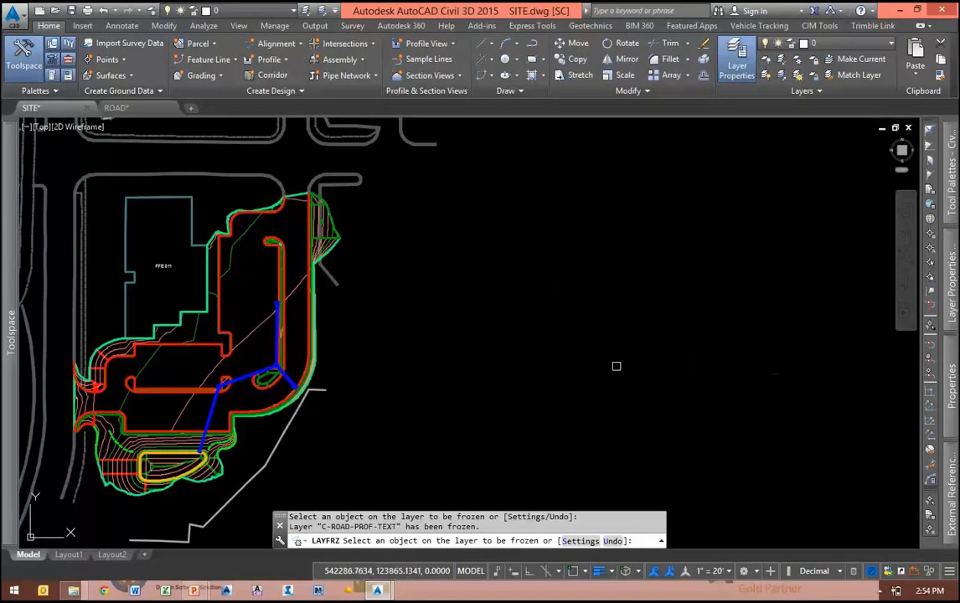
{"action": "key", "text": "Return"}
{"action": "scroll", "coordinate": [681, 298], "scroll_direction": "down", "scroll_amount": 3}
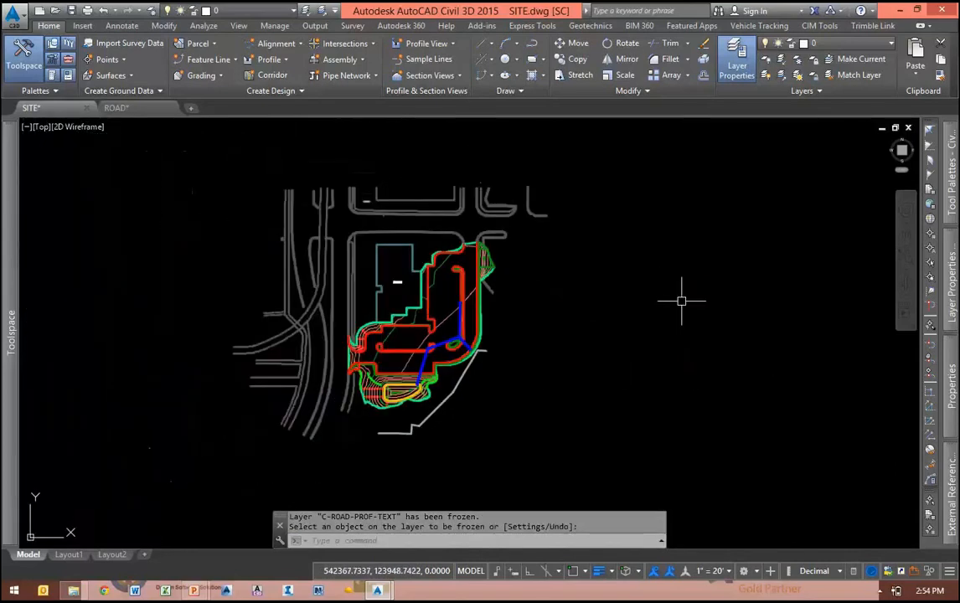
{"action": "scroll", "coordinate": [431, 311], "scroll_direction": "up", "scroll_amount": 2}
{"action": "left_click", "coordinate": [13, 15]}
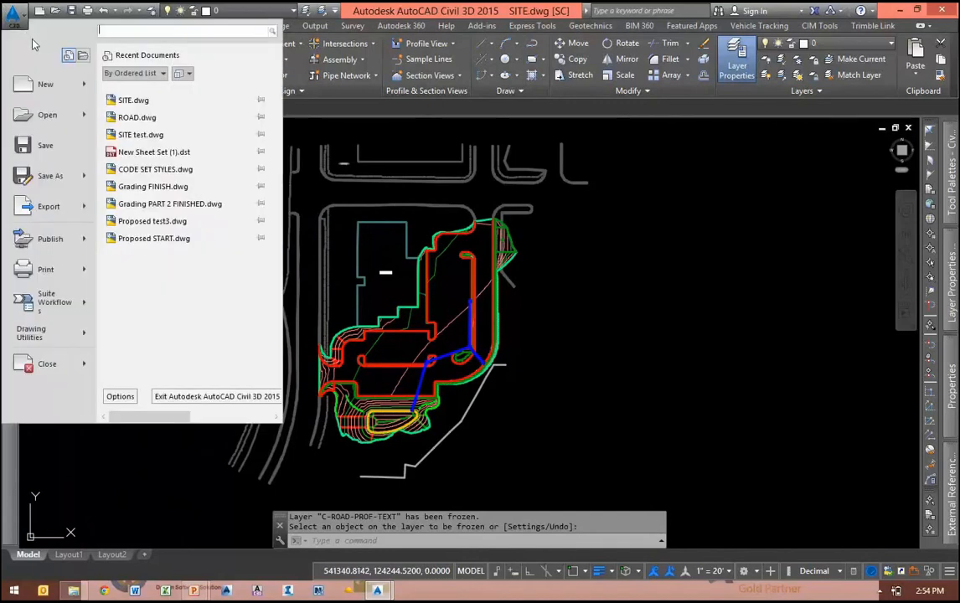
{"action": "mouse_move", "coordinate": [40, 216]}
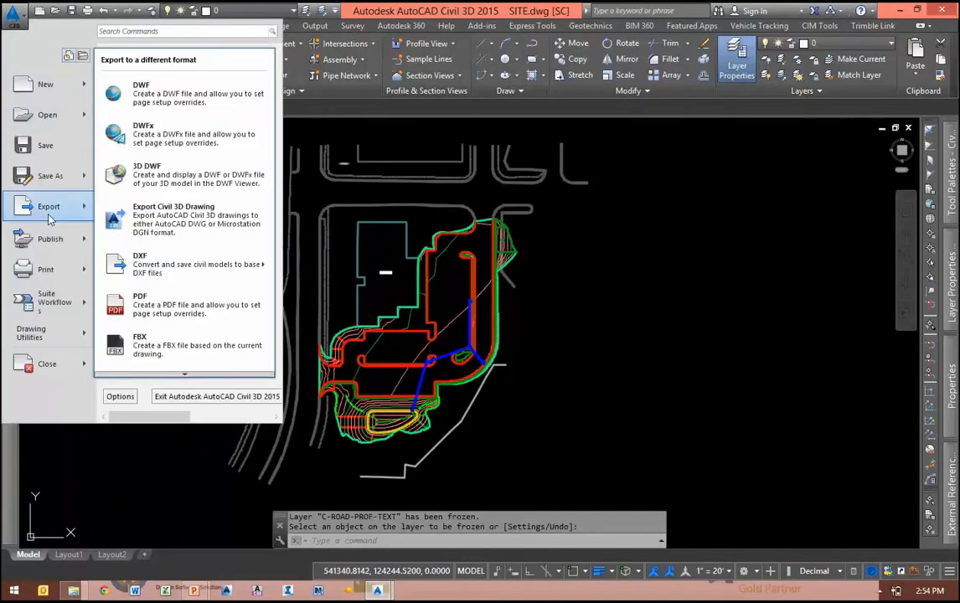
{"action": "mouse_move", "coordinate": [170, 268]}
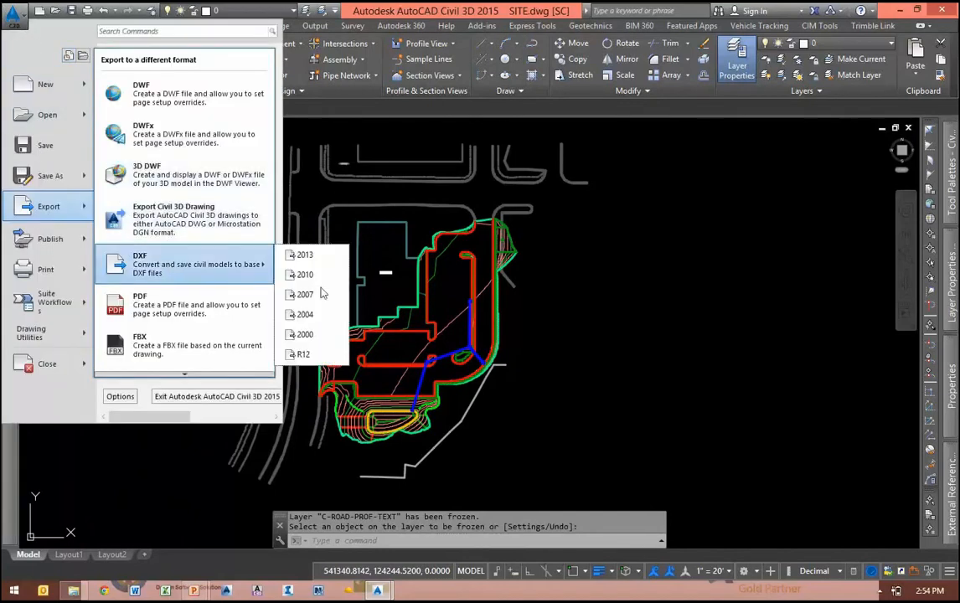
{"action": "key", "text": "Escape"}
{"action": "key", "text": "Escape"}
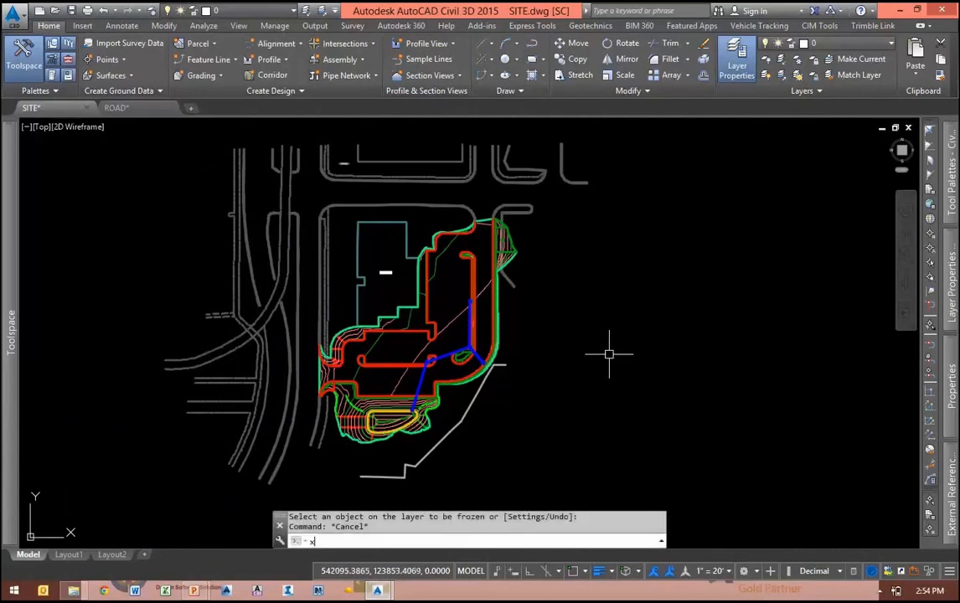
Detach the Existing Conditions external reference from the SITE drawing.
{"action": "type", "text": "xr"}
{"action": "key", "text": "Return"}
{"action": "left_click", "coordinate": [466, 203]}
{"action": "right_click", "coordinate": [460, 202]}
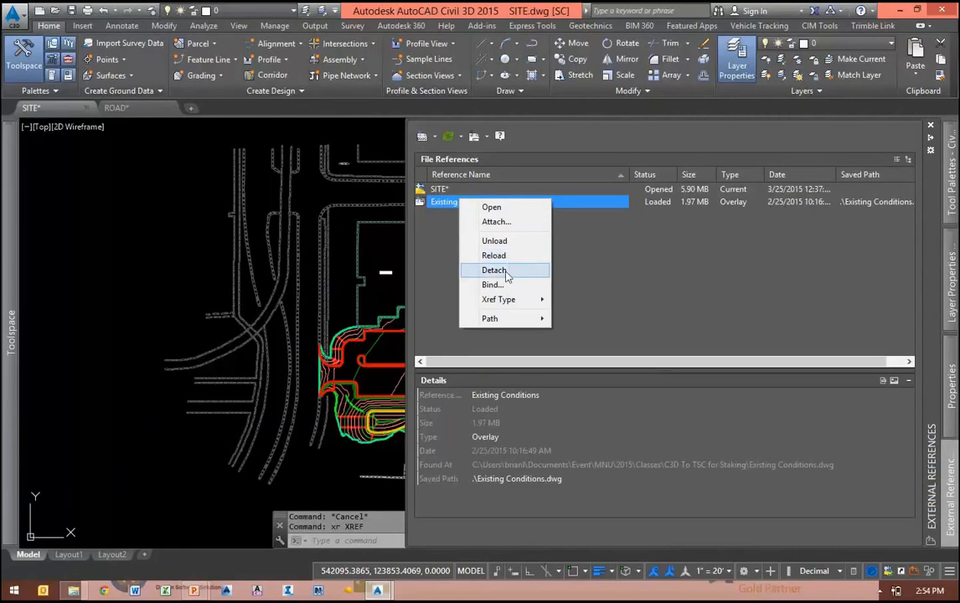
{"action": "left_click", "coordinate": [509, 270]}
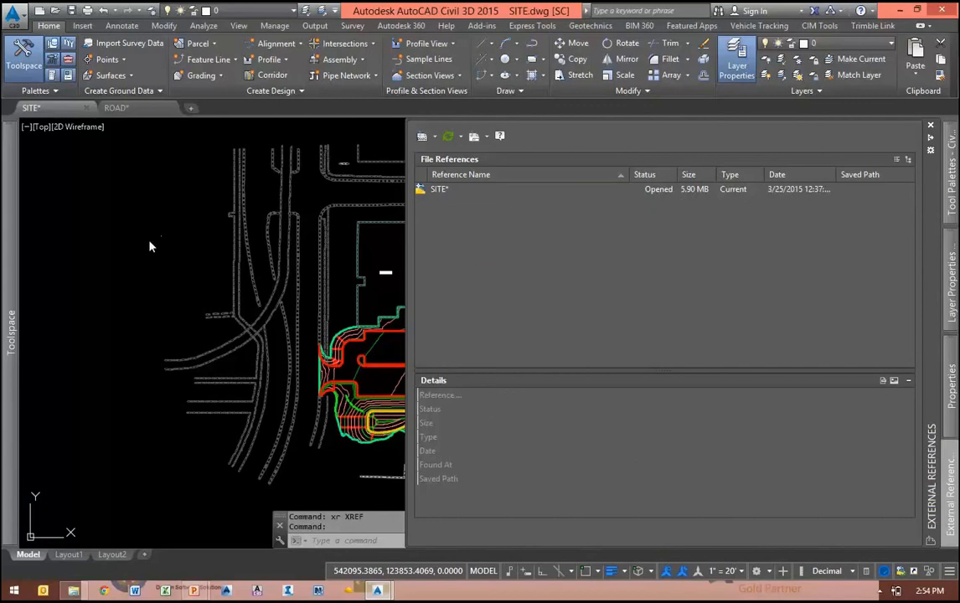
{"action": "key", "text": "Escape"}
{"action": "key", "text": "Escape"}
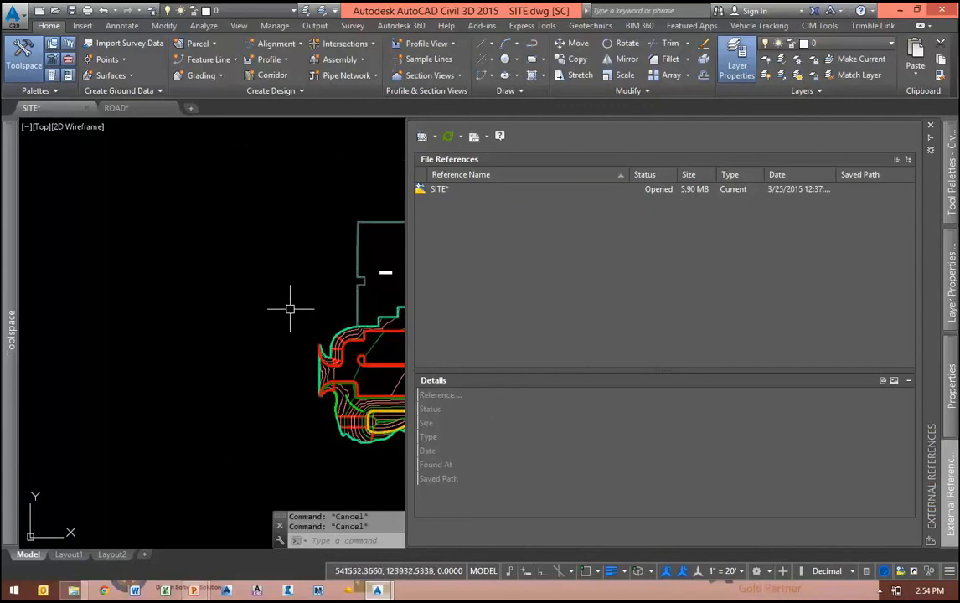
Export the drawing to 2013 DXF format, overwriting ACAD-SITE.dxf in the Site Exports from C3D folder.
{"action": "middle_click_drag", "start_coordinate": [271, 293], "coordinate": [172, 241]}
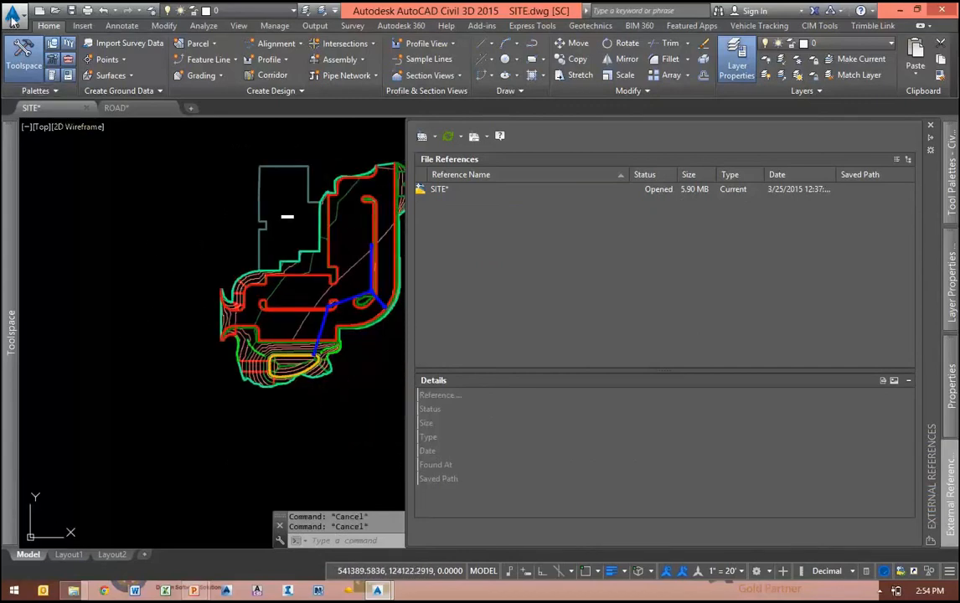
{"action": "left_click", "coordinate": [13, 15]}
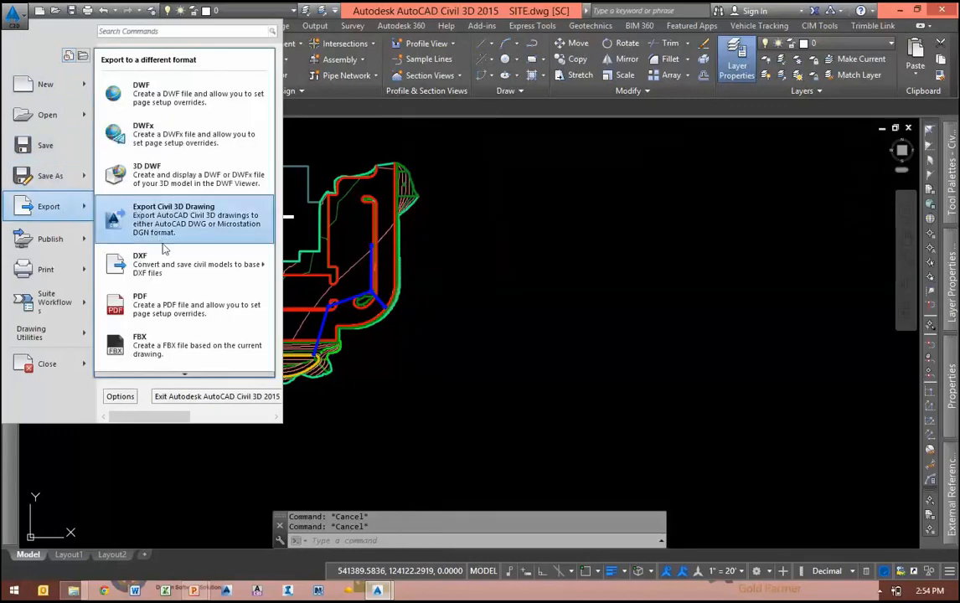
{"action": "mouse_move", "coordinate": [165, 264]}
{"action": "left_click", "coordinate": [295, 252]}
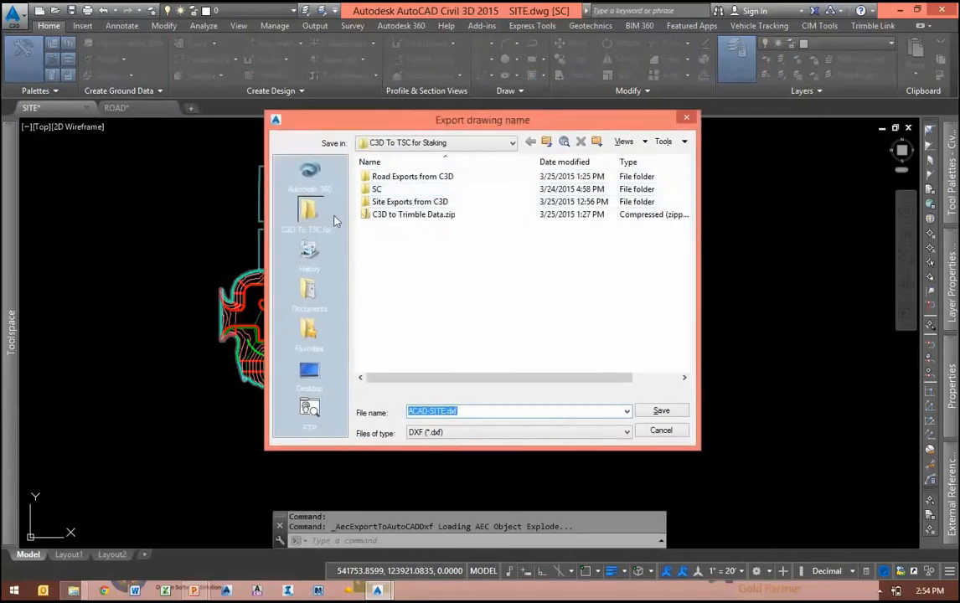
{"action": "double_click", "coordinate": [373, 202]}
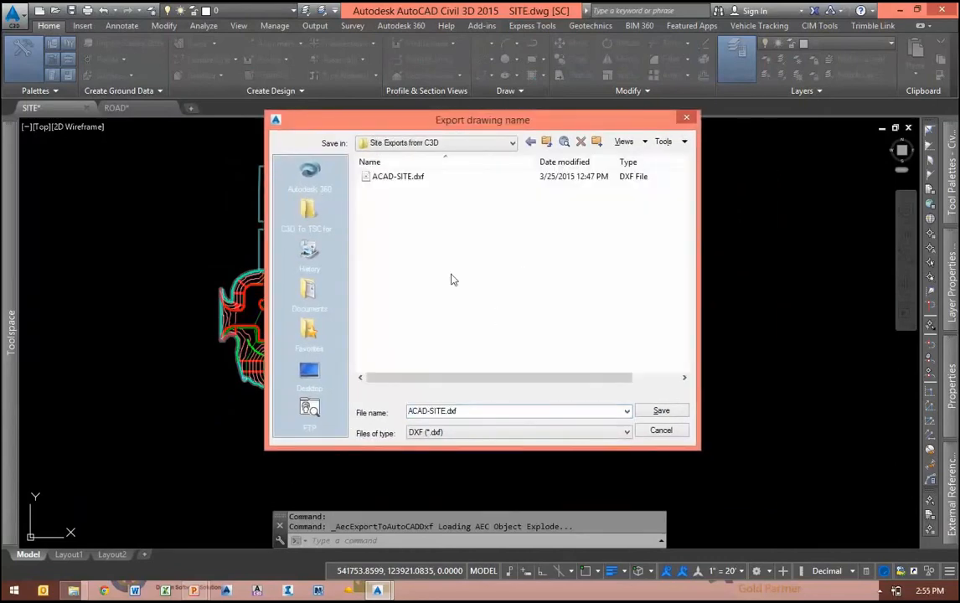
{"action": "double_click", "coordinate": [399, 177]}
{"action": "left_click", "coordinate": [476, 318]}
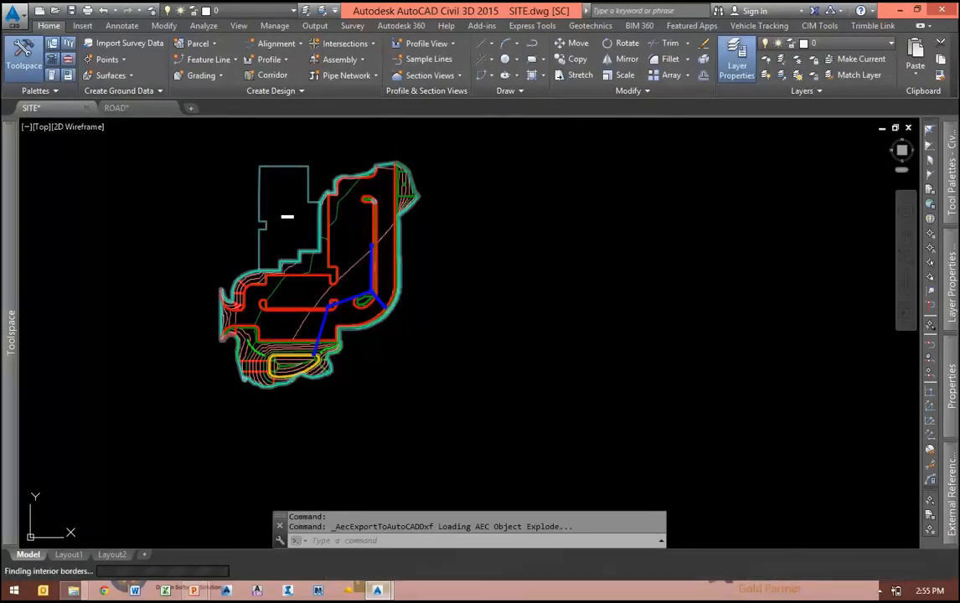
Open the exported ACAD-SITE.dxf from the Site Exports from C3D folder, using the DXF file type.
{"action": "middle_click_drag", "start_coordinate": [188, 265], "coordinate": [226, 304]}
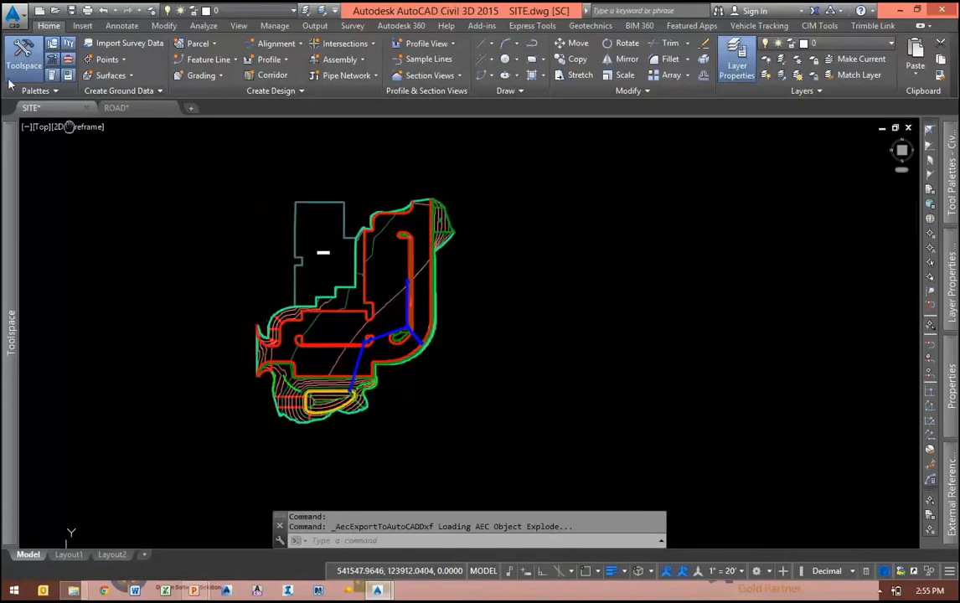
{"action": "left_click", "coordinate": [53, 12]}
{"action": "left_click", "coordinate": [530, 478]}
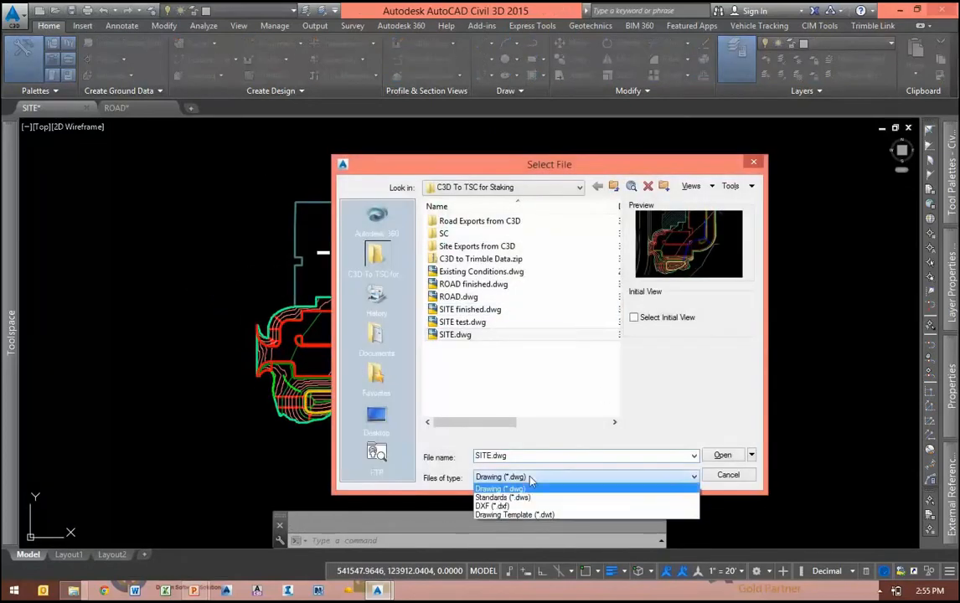
{"action": "left_click", "coordinate": [493, 506]}
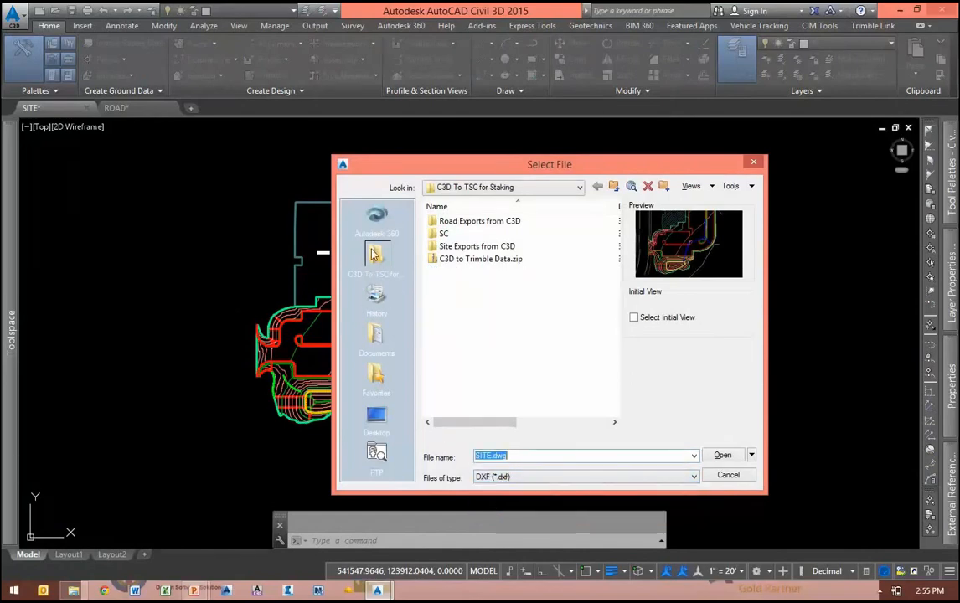
{"action": "double_click", "coordinate": [474, 246]}
{"action": "left_click", "coordinate": [475, 223]}
{"action": "double_click", "coordinate": [475, 227]}
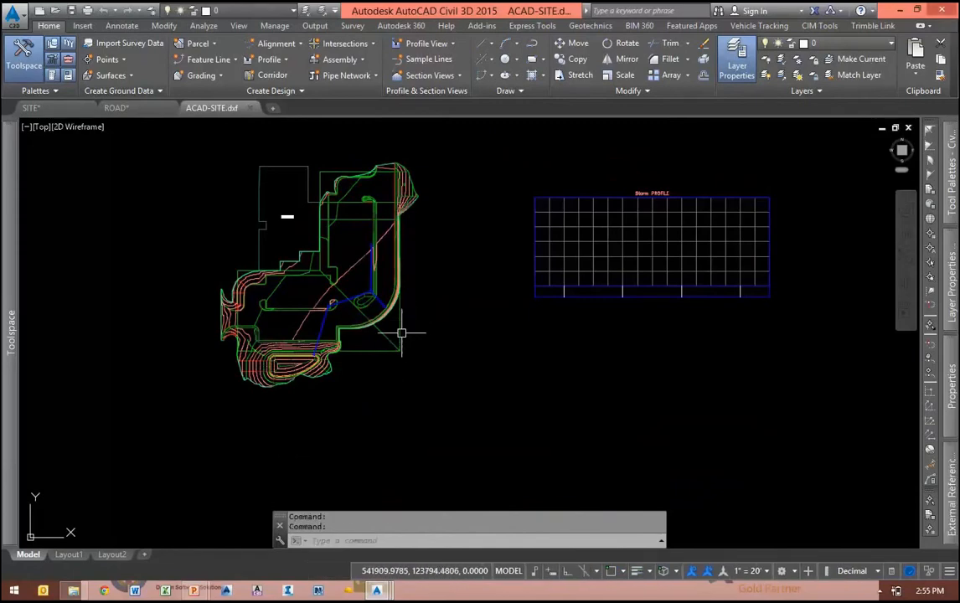
Inspect the exported DXF linework around the parking lot curbs, islands and contours.
{"action": "scroll", "coordinate": [392, 332], "scroll_direction": "up", "scroll_amount": 1}
{"action": "scroll", "coordinate": [392, 332], "scroll_direction": "up", "scroll_amount": 1}
{"action": "scroll", "coordinate": [675, 425], "scroll_direction": "up", "scroll_amount": 1}
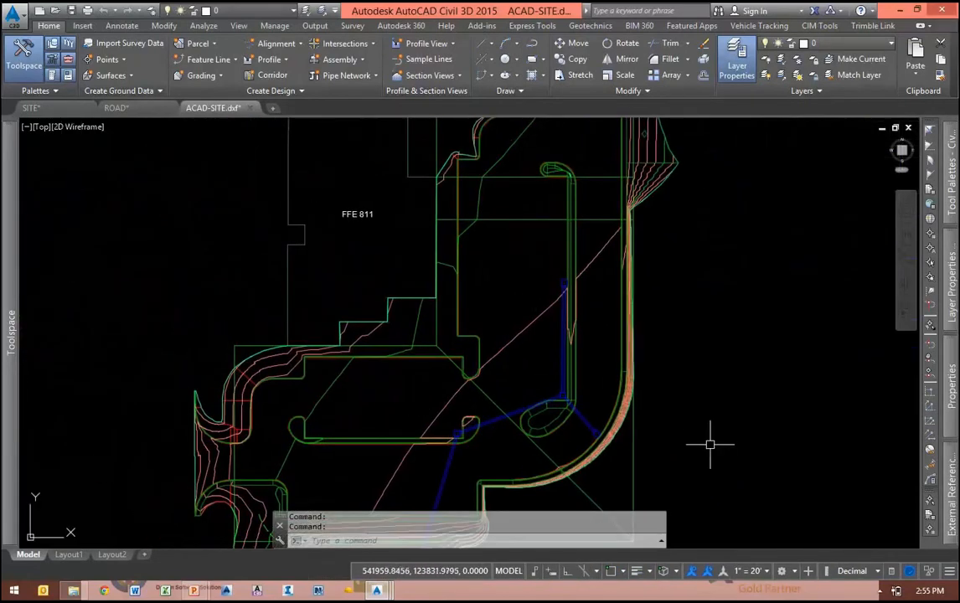
{"action": "scroll", "coordinate": [708, 431], "scroll_direction": "down", "scroll_amount": 3}
{"action": "middle_click_drag", "start_coordinate": [707, 418], "coordinate": [676, 396]}
{"action": "scroll", "coordinate": [469, 326], "scroll_direction": "up", "scroll_amount": 5}
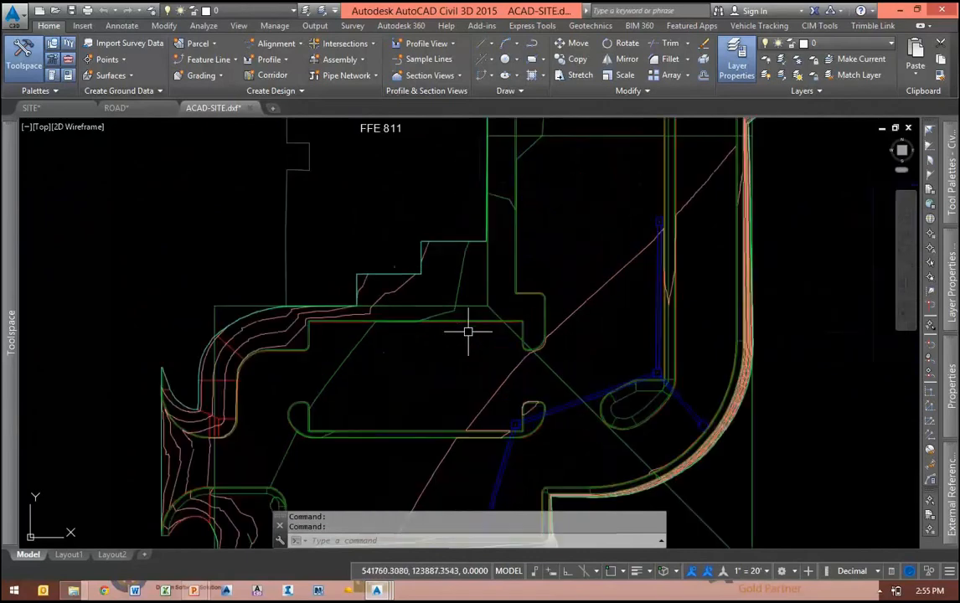
{"action": "scroll", "coordinate": [517, 318], "scroll_direction": "up", "scroll_amount": 4}
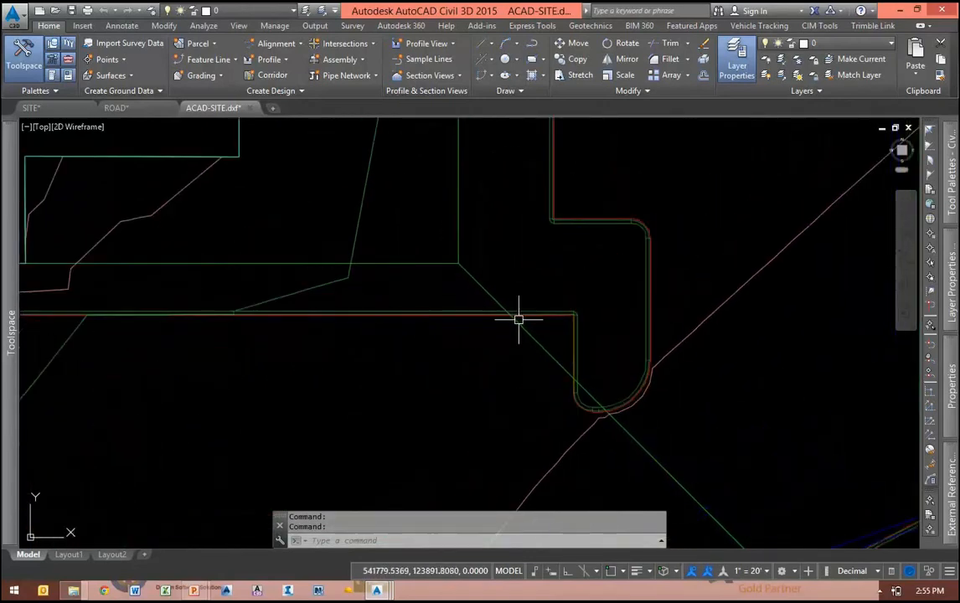
{"action": "middle_click_drag", "start_coordinate": [343, 388], "coordinate": [611, 340]}
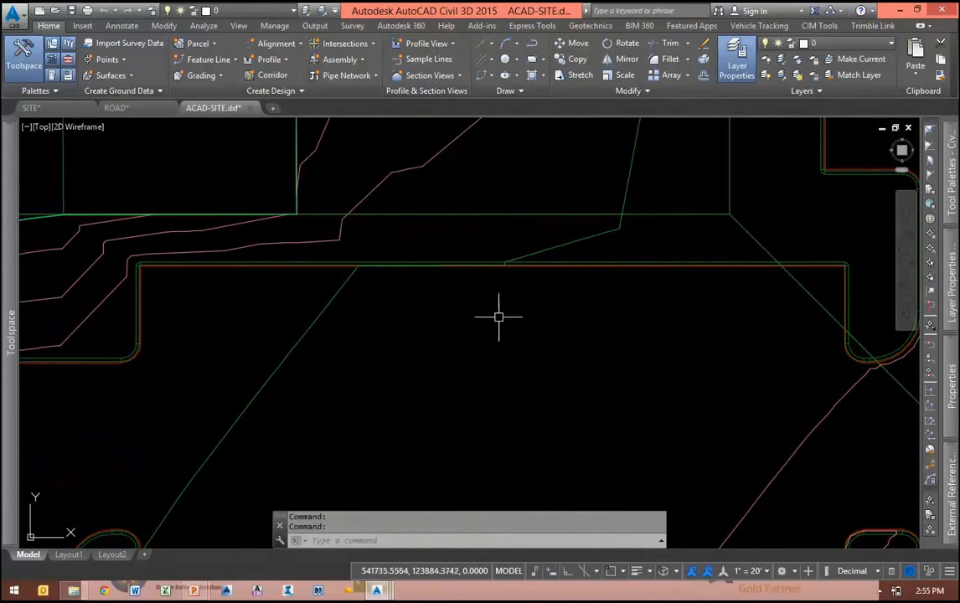
{"action": "middle_click_drag", "start_coordinate": [223, 308], "coordinate": [335, 320]}
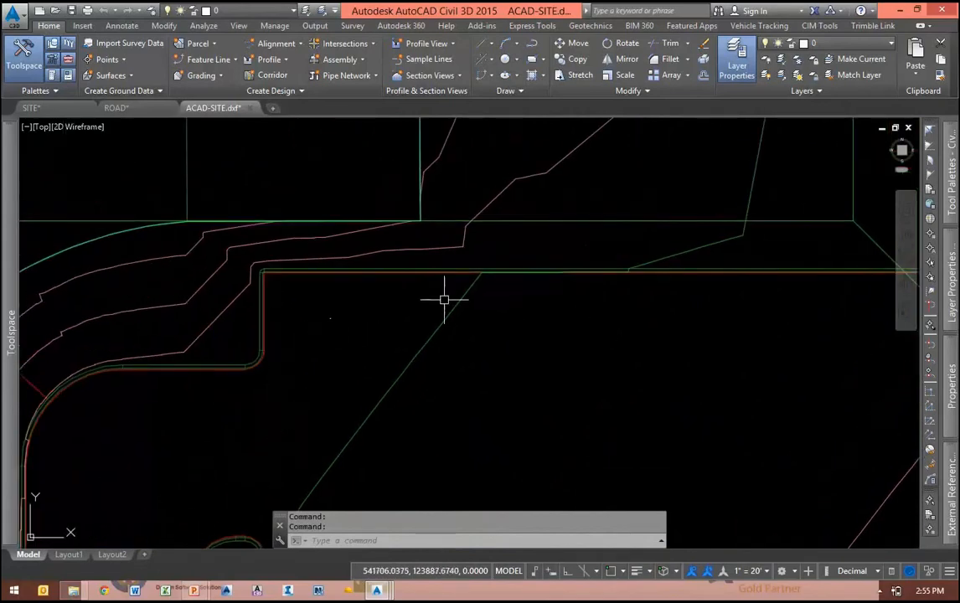
{"action": "middle_click_drag", "start_coordinate": [531, 375], "coordinate": [443, 322]}
{"action": "scroll", "coordinate": [443, 322], "scroll_direction": "down", "scroll_amount": 4}
Switch back to the SITE drawing and examine the curb lines at the parking lot's upper-left corner.
{"action": "left_click", "coordinate": [55, 107]}
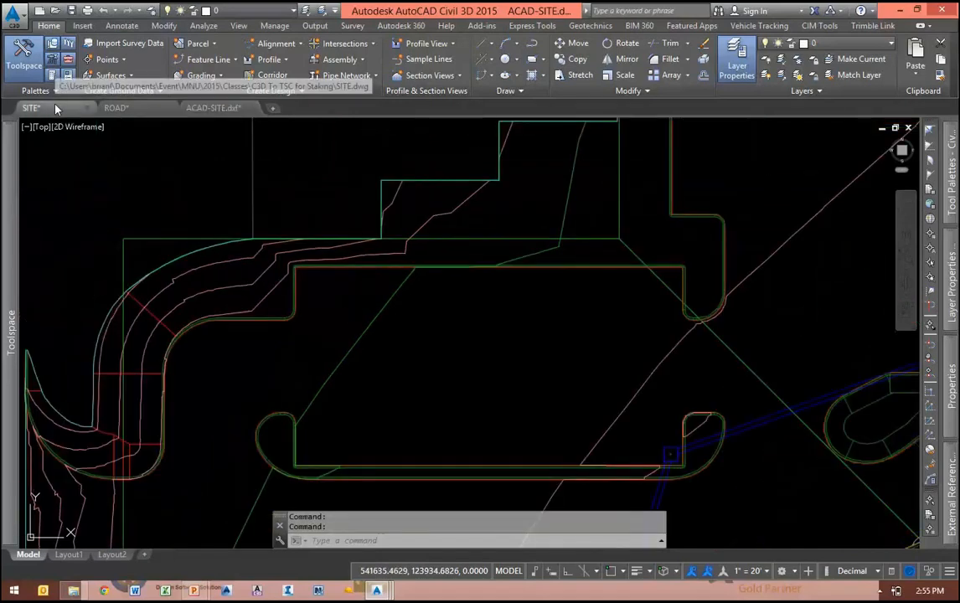
{"action": "scroll", "coordinate": [317, 328], "scroll_direction": "up", "scroll_amount": 5}
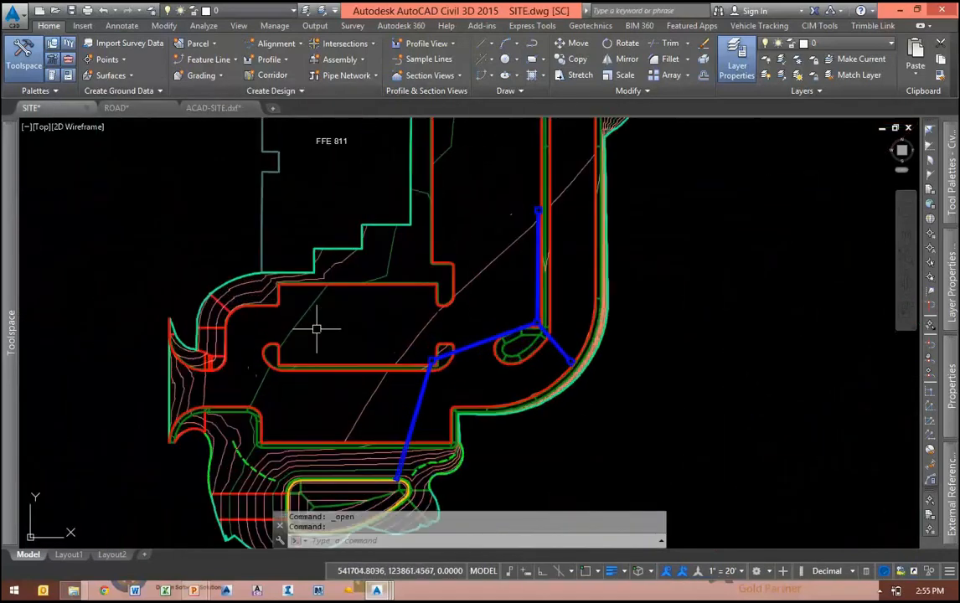
{"action": "middle_click_drag", "start_coordinate": [343, 325], "coordinate": [426, 327]}
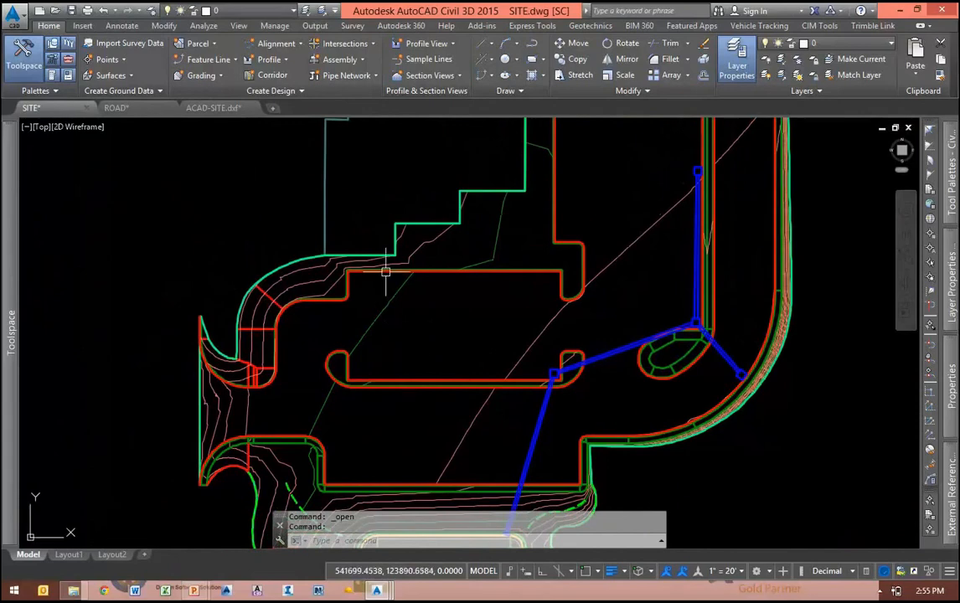
{"action": "scroll", "coordinate": [394, 289], "scroll_direction": "up", "scroll_amount": 5}
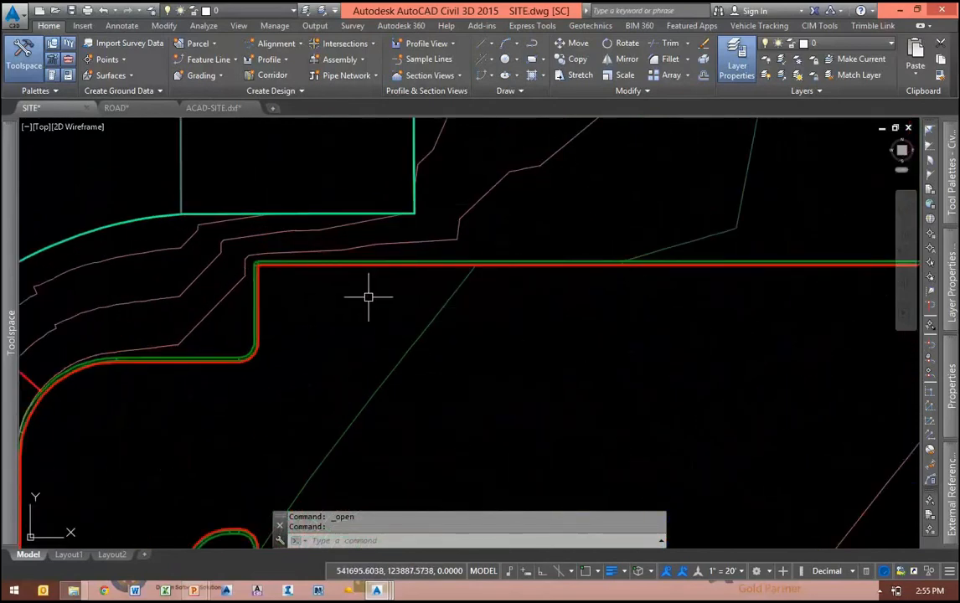
{"action": "middle_click_drag", "start_coordinate": [681, 338], "coordinate": [703, 379]}
{"action": "scroll", "coordinate": [310, 329], "scroll_direction": "up", "scroll_amount": 3}
{"action": "middle_click_drag", "start_coordinate": [308, 332], "coordinate": [436, 362]}
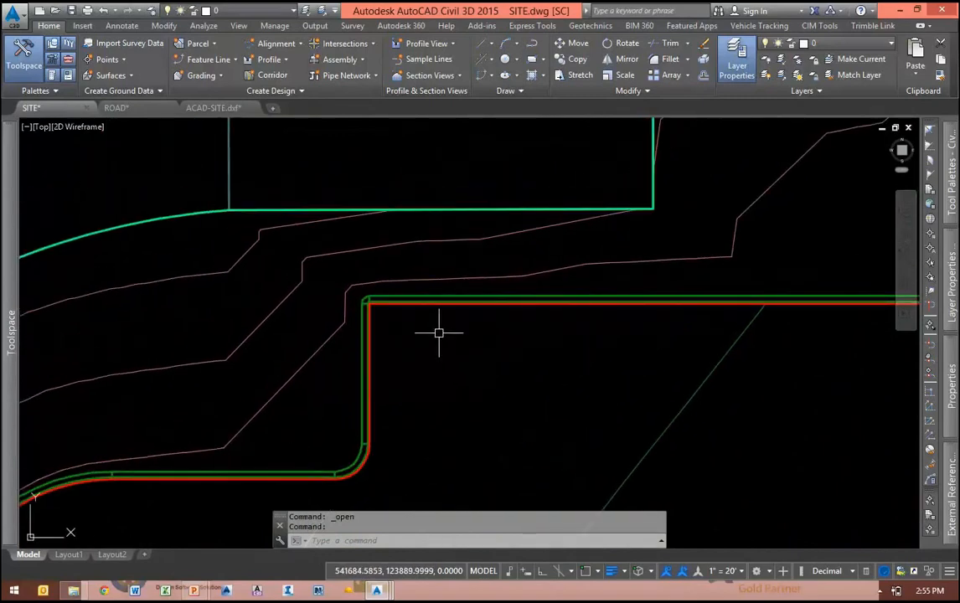
{"action": "scroll", "coordinate": [419, 314], "scroll_direction": "up", "scroll_amount": 7}
{"action": "mouse_move", "coordinate": [432, 341]}
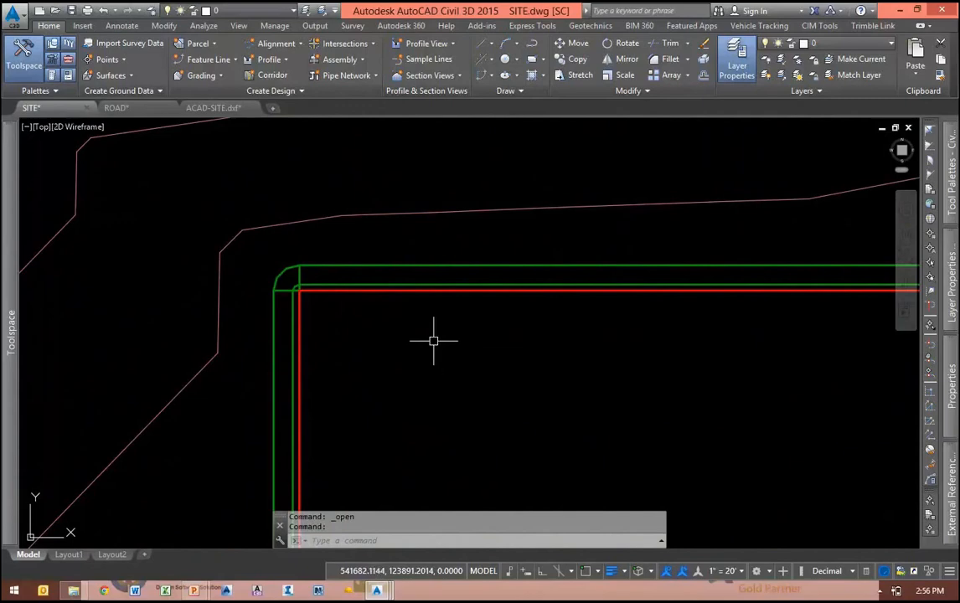
Follow the upper curb line of the parking bay to its east corner and check the surface elevations there.
{"action": "middle_click_drag", "start_coordinate": [475, 331], "coordinate": [420, 352]}
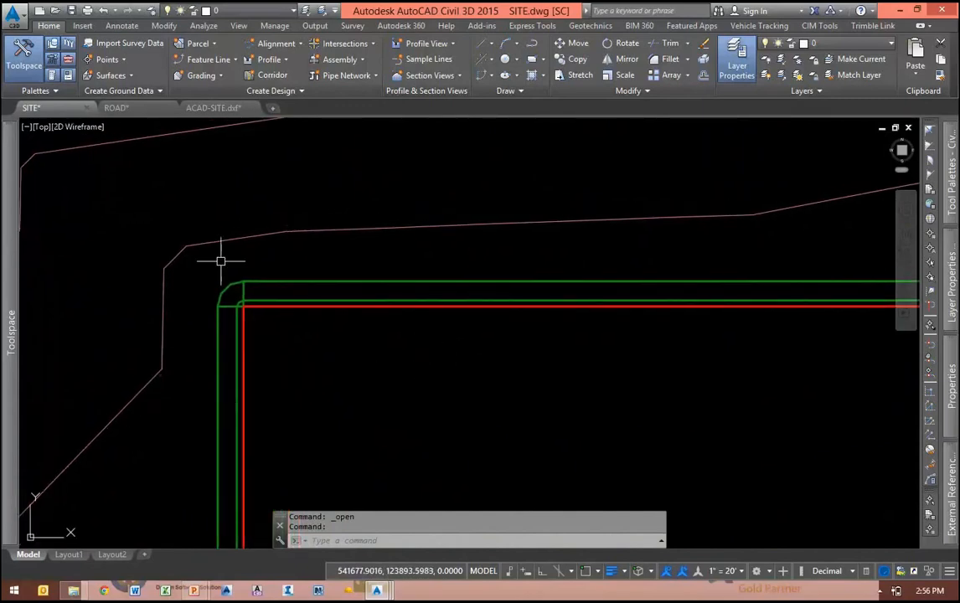
{"action": "scroll", "coordinate": [402, 300], "scroll_direction": "down", "scroll_amount": 4}
{"action": "middle_click_drag", "start_coordinate": [698, 354], "coordinate": [98, 343]}
{"action": "scroll", "coordinate": [683, 305], "scroll_direction": "up", "scroll_amount": 4}
{"action": "middle_click_drag", "start_coordinate": [770, 284], "coordinate": [681, 332]}
{"action": "scroll", "coordinate": [603, 317], "scroll_direction": "up", "scroll_amount": 3}
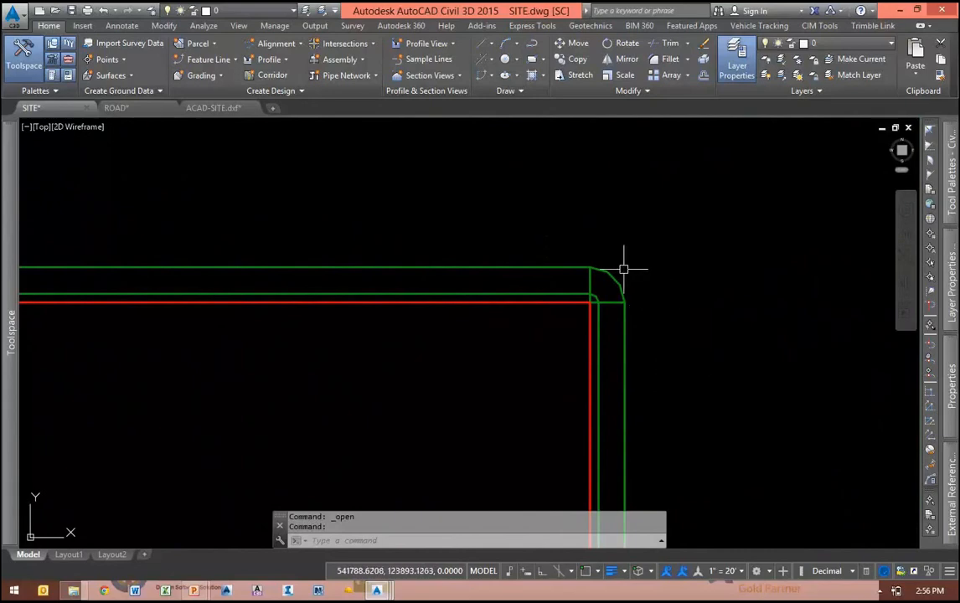
{"action": "key", "text": "ctrl"}
{"action": "key", "text": "ctrl"}
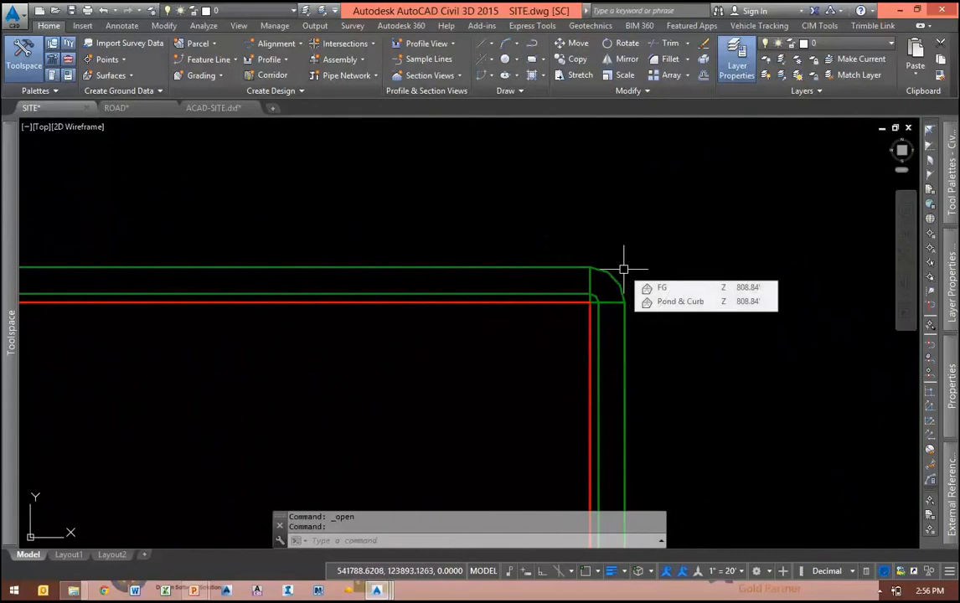
Select the curb feature line at the parking bay's northwest corner and examine the surface elevations beside it.
{"action": "scroll", "coordinate": [686, 293], "scroll_direction": "down", "scroll_amount": 6}
{"action": "middle_click_drag", "start_coordinate": [454, 338], "coordinate": [517, 393]}
{"action": "scroll", "coordinate": [531, 400], "scroll_direction": "up", "scroll_amount": 6}
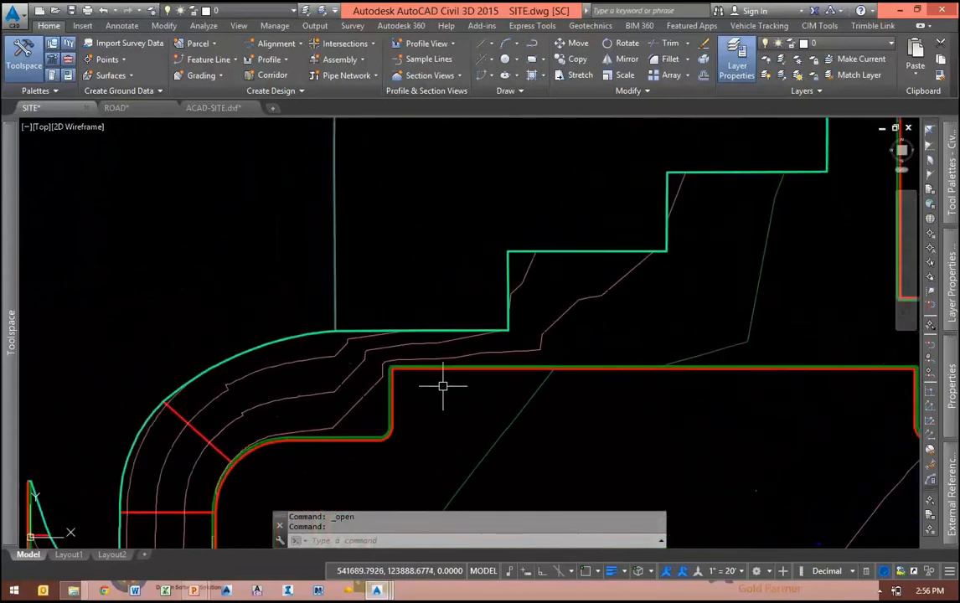
{"action": "scroll", "coordinate": [403, 371], "scroll_direction": "up", "scroll_amount": 3}
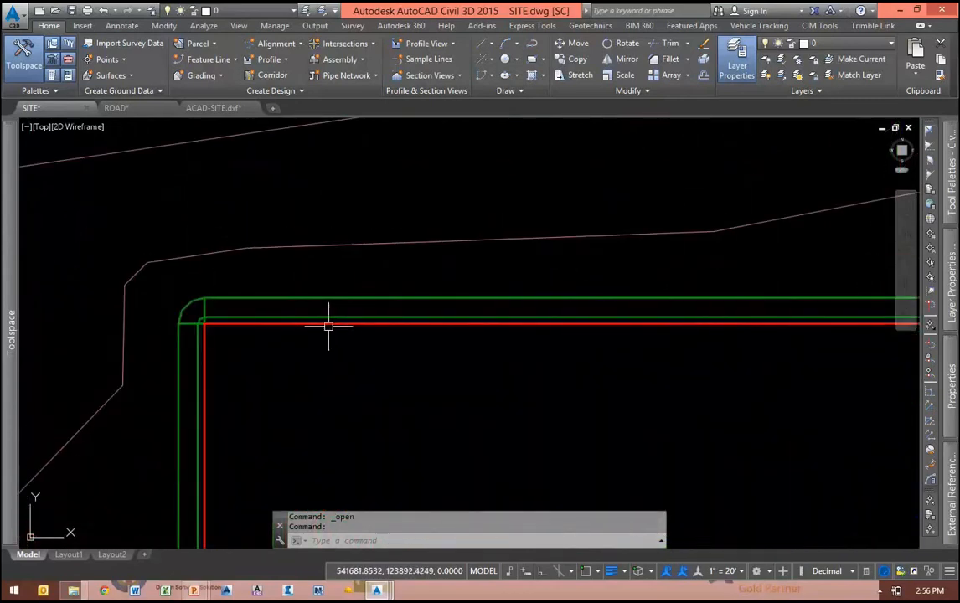
{"action": "scroll", "coordinate": [548, 342], "scroll_direction": "down", "scroll_amount": 6}
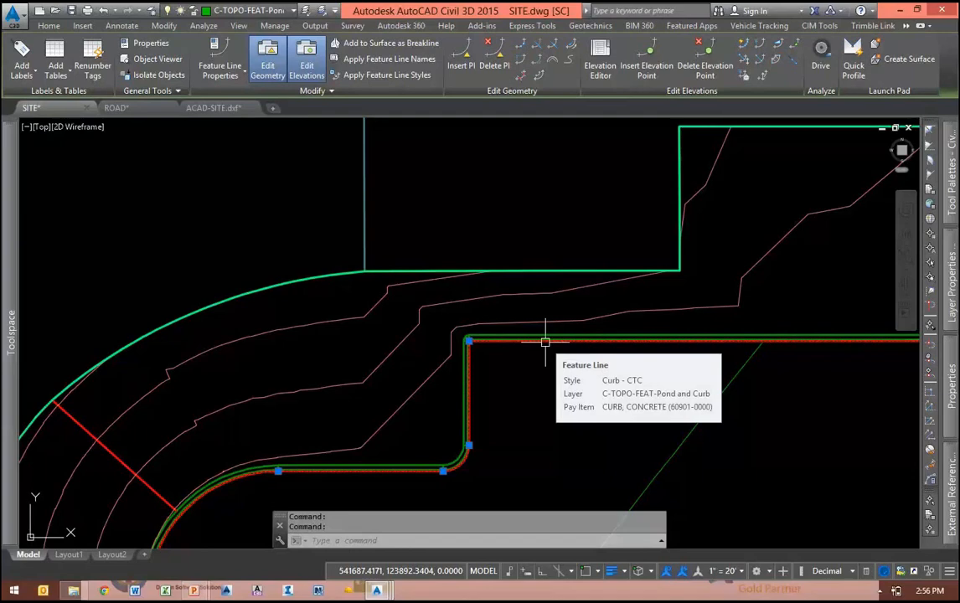
{"action": "scroll", "coordinate": [512, 358], "scroll_direction": "up", "scroll_amount": 5}
{"action": "middle_click_drag", "start_coordinate": [417, 331], "coordinate": [479, 360]}
{"action": "scroll", "coordinate": [469, 348], "scroll_direction": "up", "scroll_amount": 5}
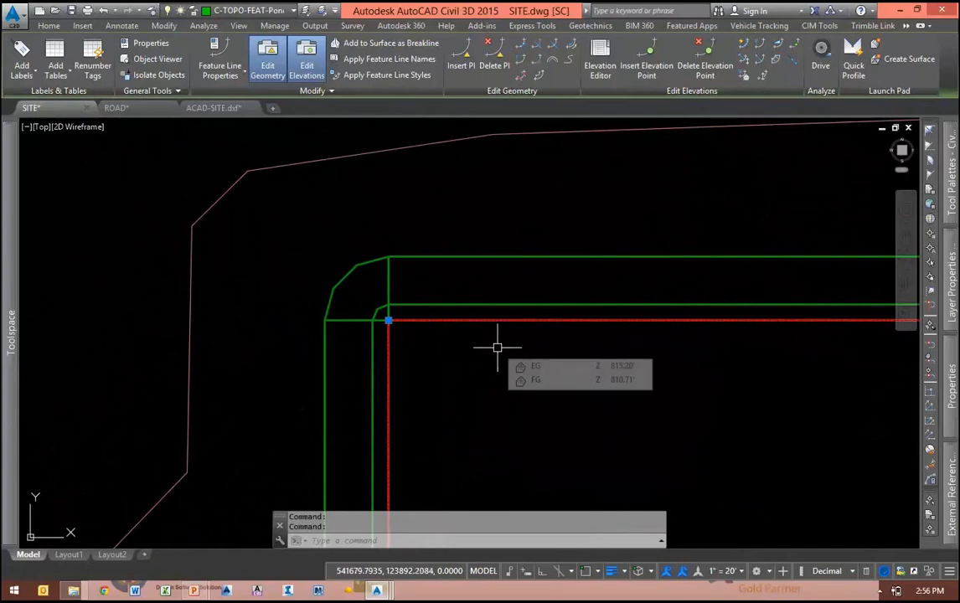
{"action": "mouse_move", "coordinate": [498, 346]}
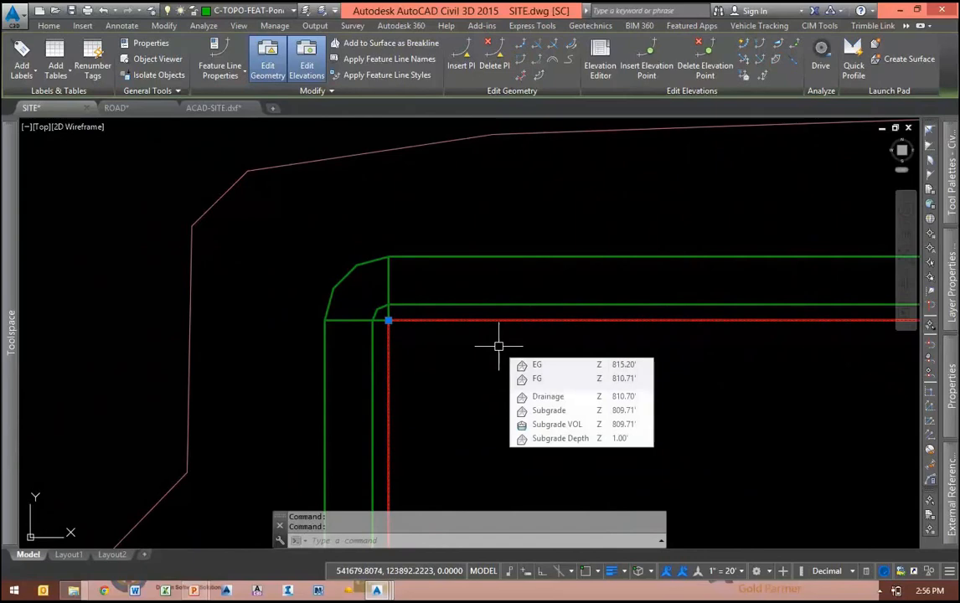
Copy the selected curb feature line to a new site named Stakeout.
{"action": "scroll", "coordinate": [586, 365], "scroll_direction": "down", "scroll_amount": 4}
{"action": "middle_click_drag", "start_coordinate": [594, 382], "coordinate": [301, 322]}
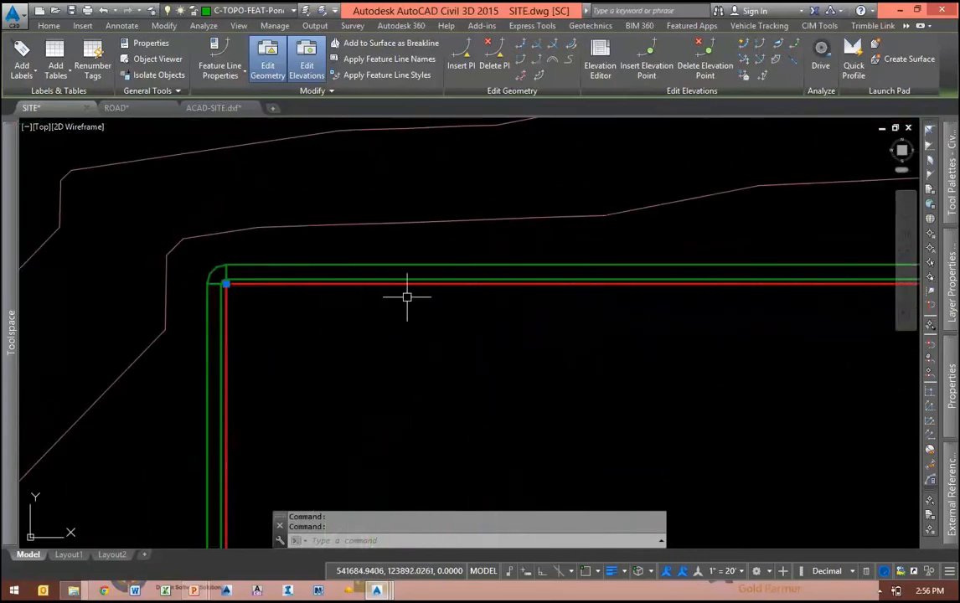
{"action": "middle_click_drag", "start_coordinate": [407, 293], "coordinate": [344, 287]}
{"action": "right_click", "coordinate": [428, 293]}
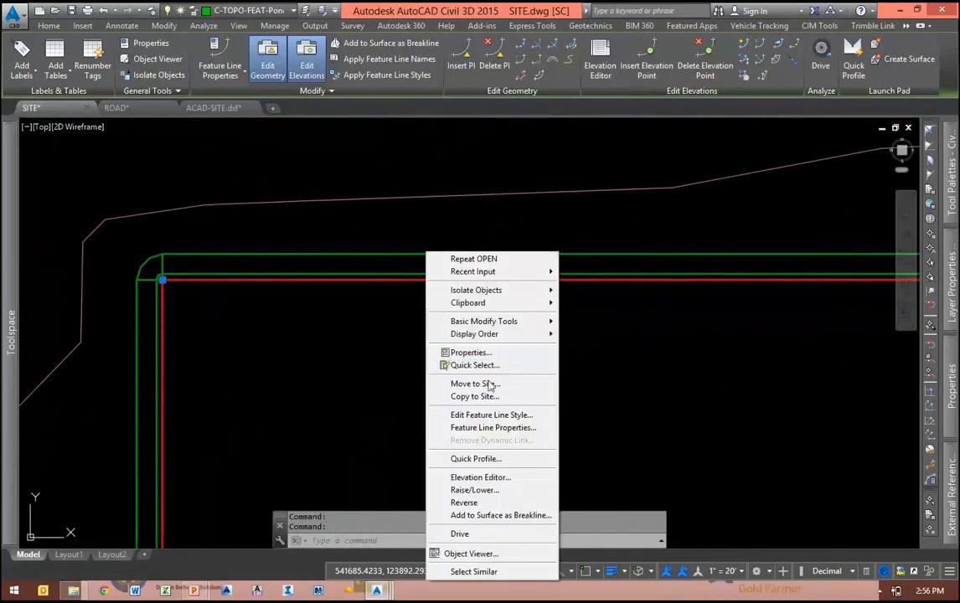
{"action": "left_click", "coordinate": [477, 396]}
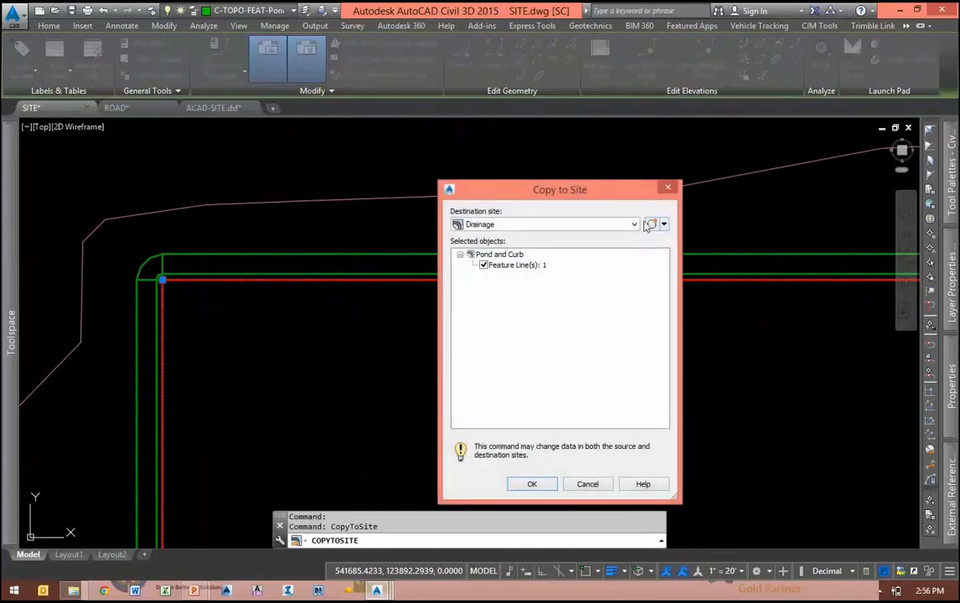
{"action": "left_click", "coordinate": [652, 225]}
{"action": "double_click", "coordinate": [390, 240]}
{"action": "type", "text": "Stake"}
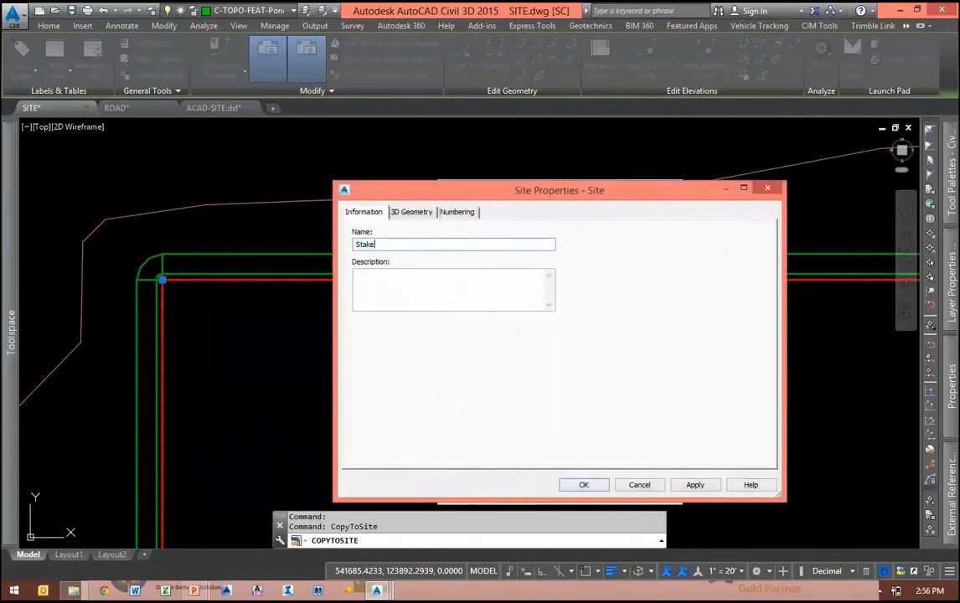
{"action": "type", "text": "out"}
{"action": "key", "text": "Return"}
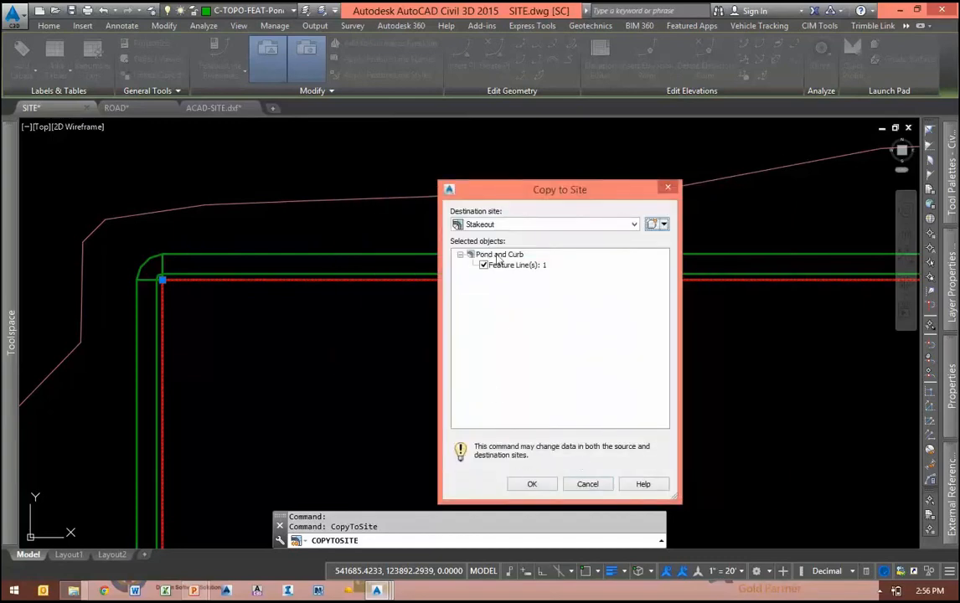
{"action": "left_click_drag", "start_coordinate": [522, 201], "coordinate": [435, 148]}
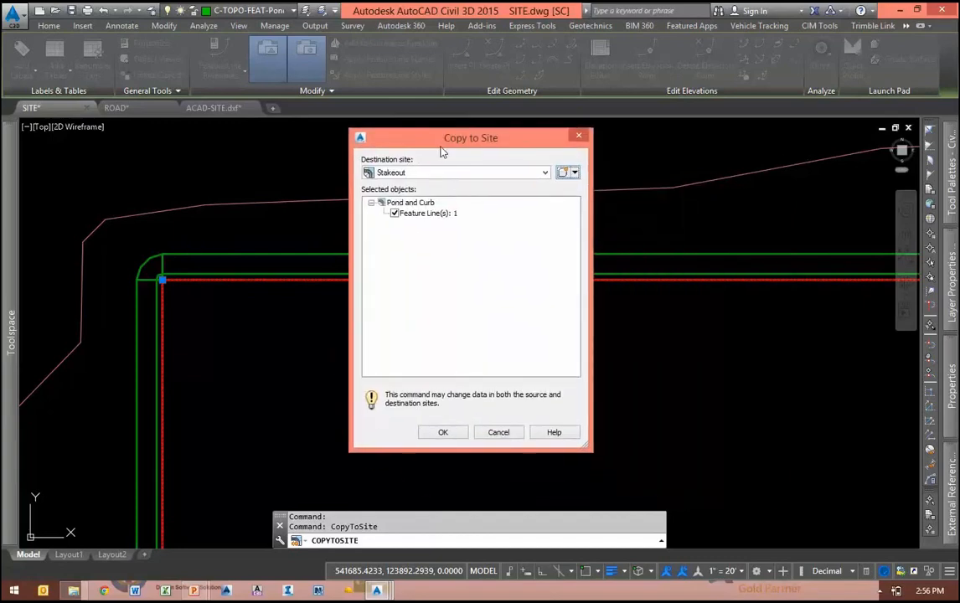
{"action": "left_click", "coordinate": [444, 433]}
Offset the copied curb feature line .667 toward the building side with an elevation difference of .5.
{"action": "scroll", "coordinate": [464, 329], "scroll_direction": "down", "scroll_amount": 5}
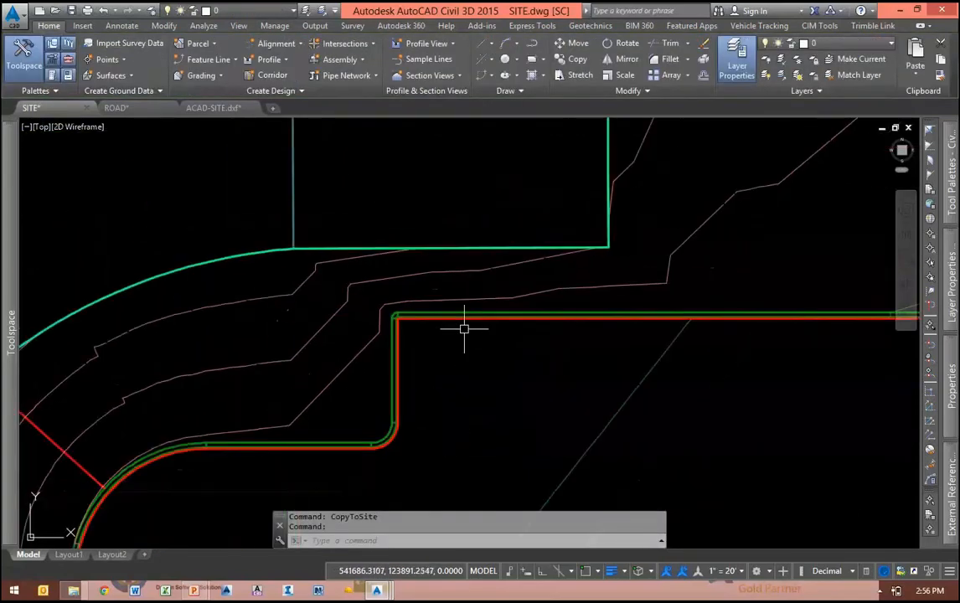
{"action": "scroll", "coordinate": [356, 321], "scroll_direction": "up", "scroll_amount": 5}
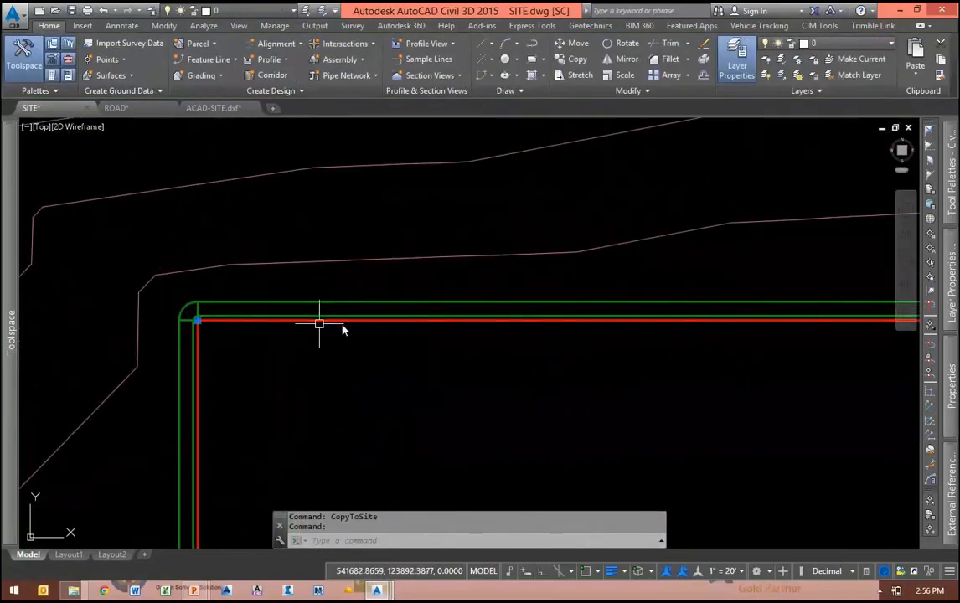
{"action": "left_click", "coordinate": [319, 323]}
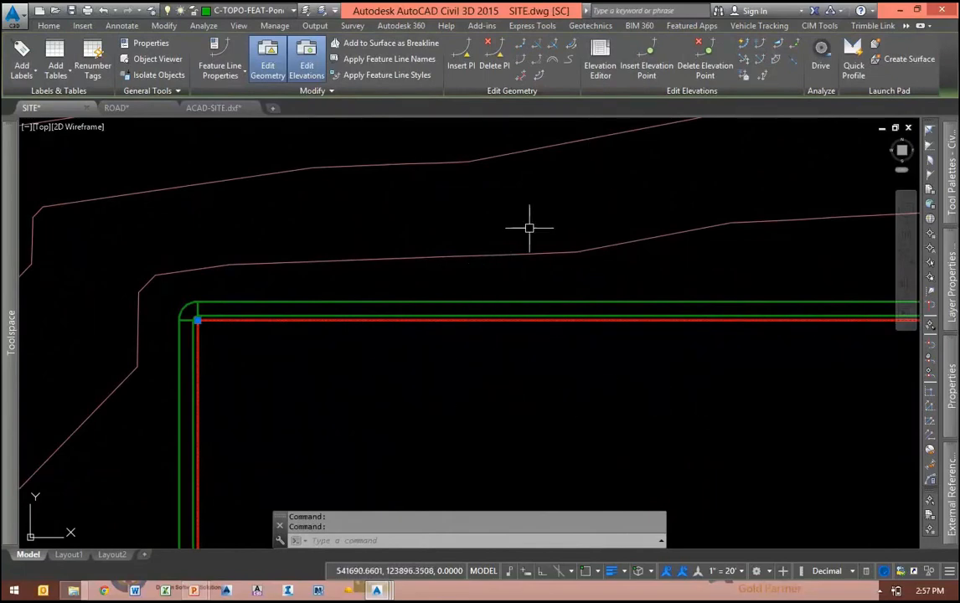
{"action": "middle_click_drag", "start_coordinate": [308, 361], "coordinate": [385, 369]}
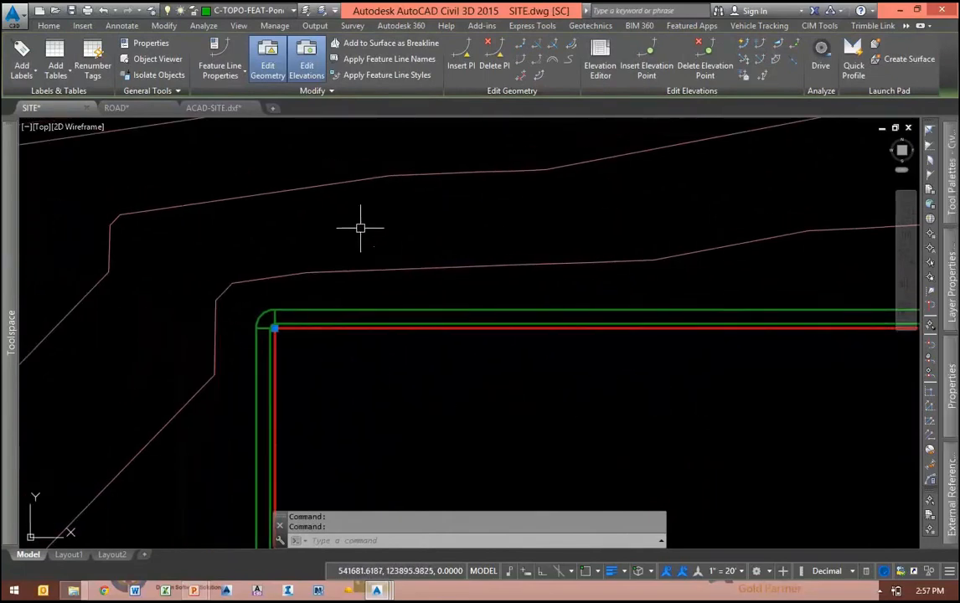
{"action": "left_click", "coordinate": [539, 76]}
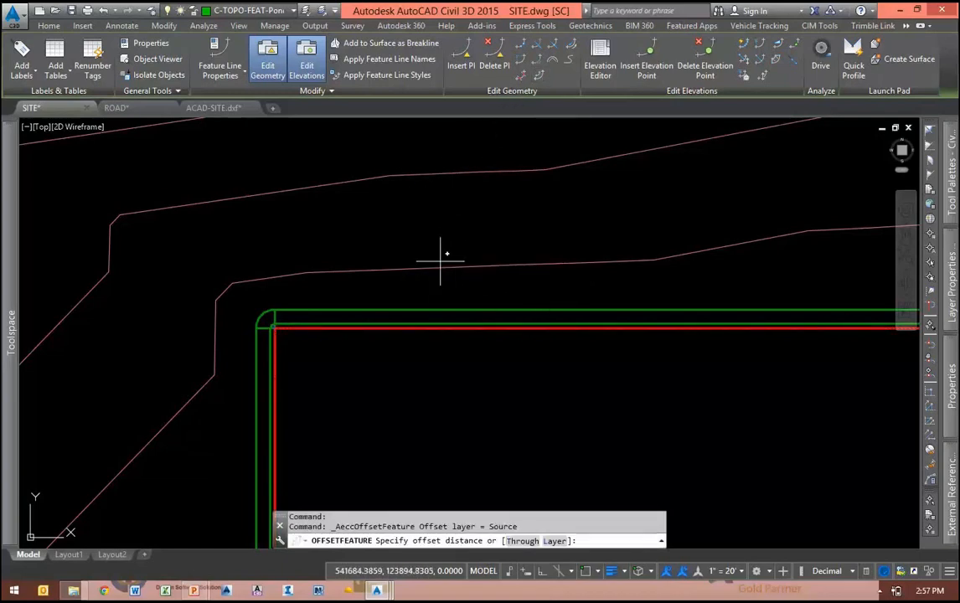
{"action": "type", "text": "."}
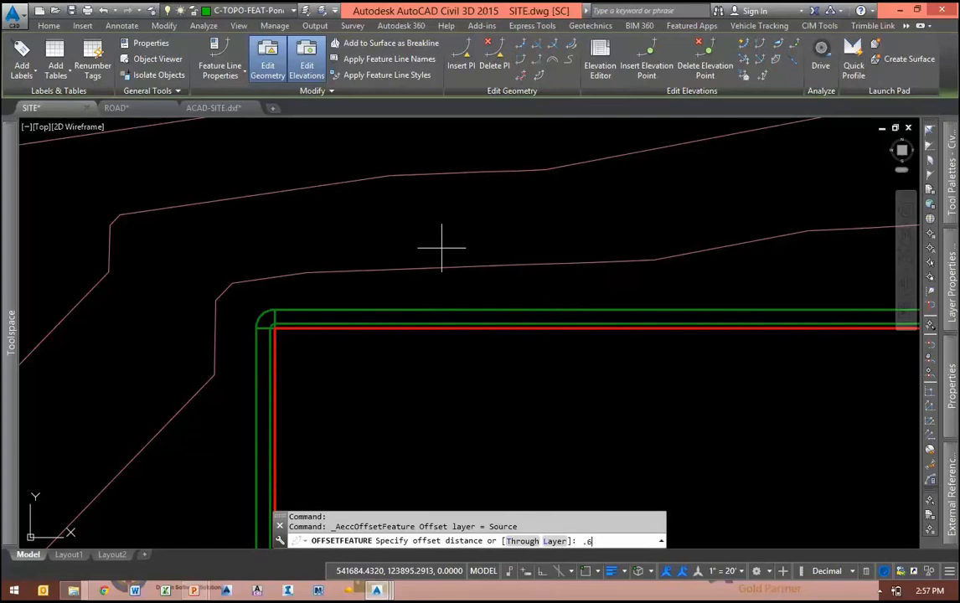
{"action": "type", "text": "667"}
{"action": "key", "text": "Return"}
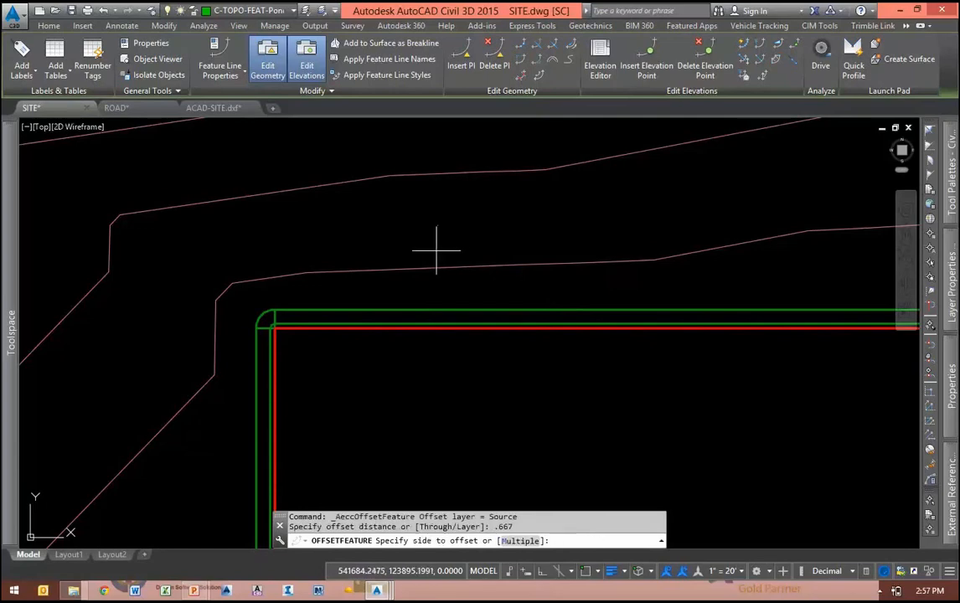
{"action": "left_click", "coordinate": [511, 237]}
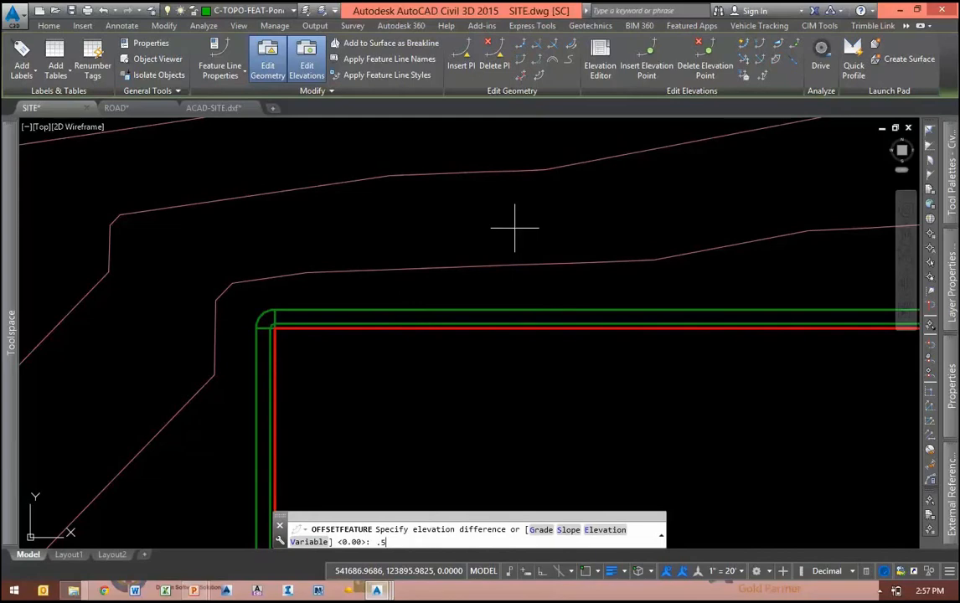
{"action": "key", "text": "Return"}
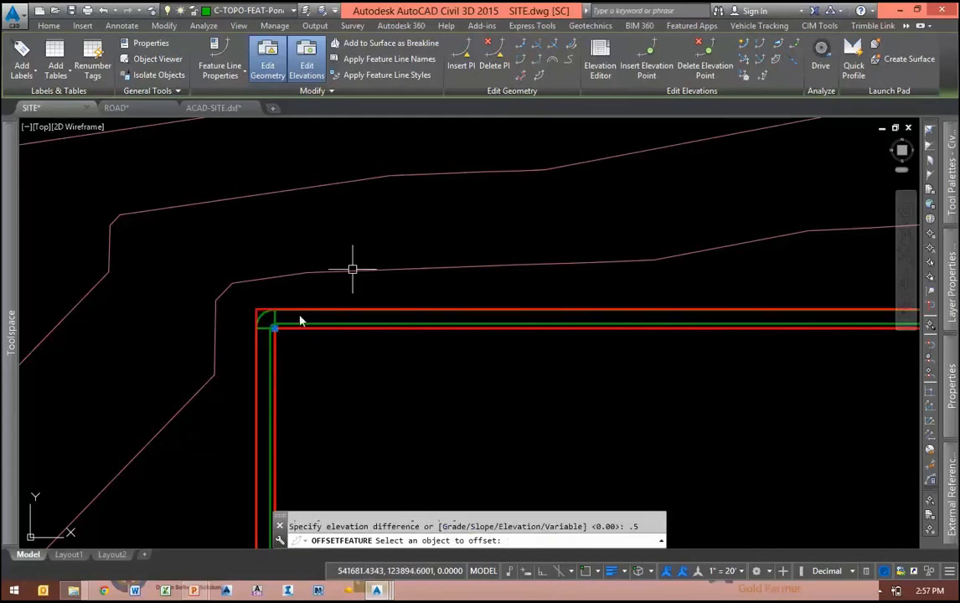
{"action": "key", "text": "Escape"}
{"action": "scroll", "coordinate": [257, 326], "scroll_direction": "up", "scroll_amount": 5}
{"action": "key", "text": "Escape"}
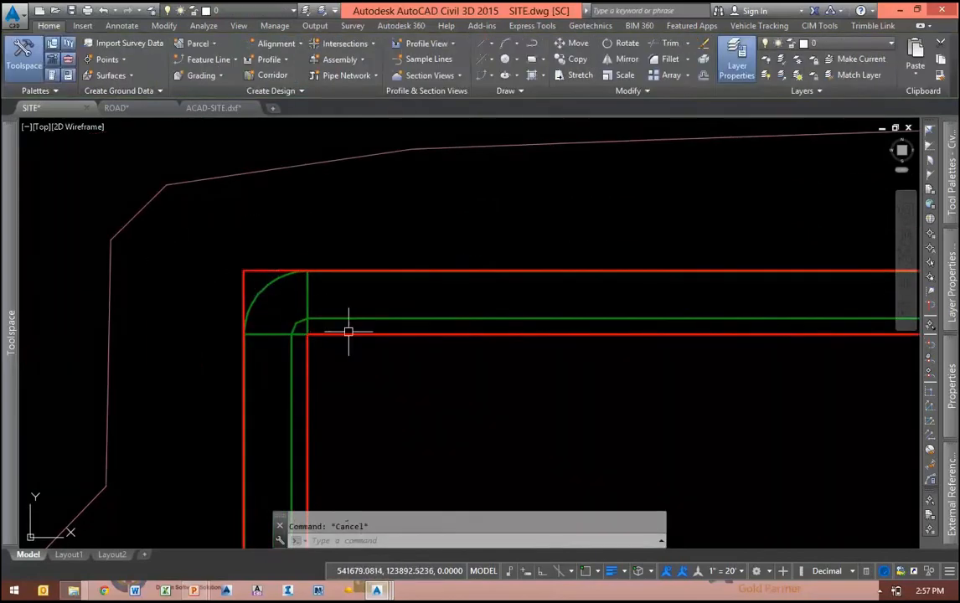
Select the offset back-of-curb feature line and examine its full run around the parking lot.
{"action": "left_click", "coordinate": [259, 272]}
{"action": "scroll", "coordinate": [390, 238], "scroll_direction": "down", "scroll_amount": 6}
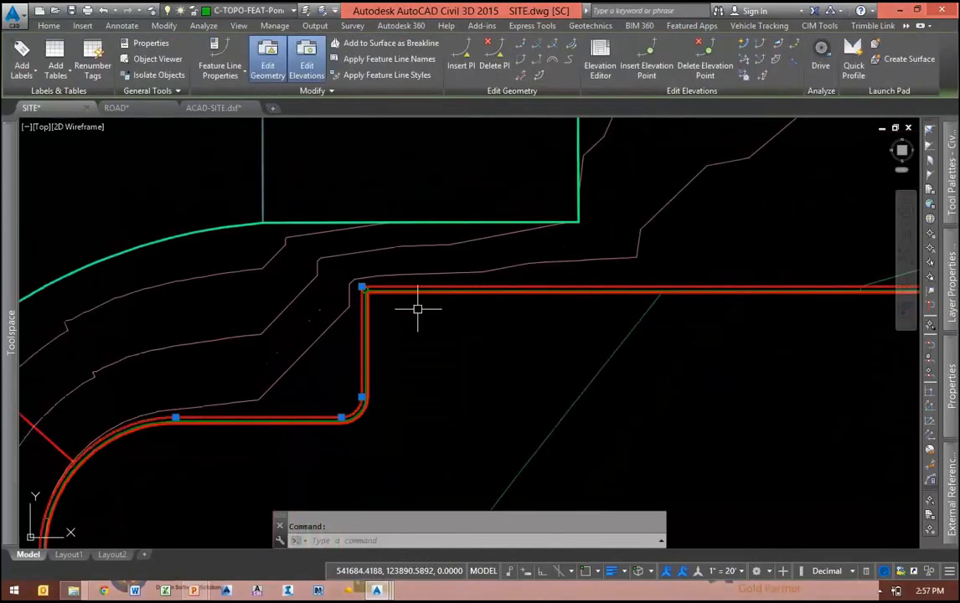
{"action": "middle_click_drag", "start_coordinate": [712, 312], "coordinate": [388, 329]}
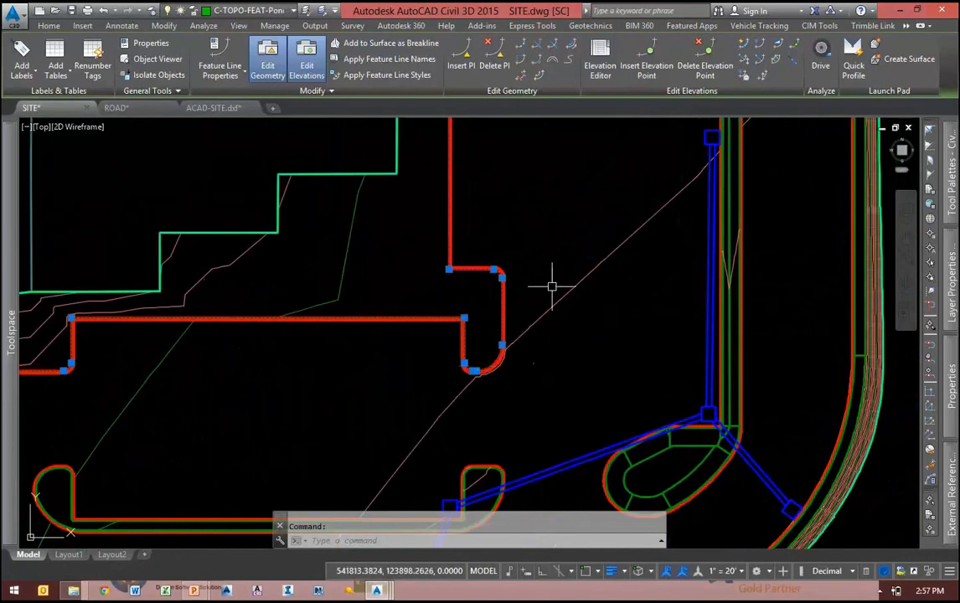
{"action": "middle_click_drag", "start_coordinate": [526, 191], "coordinate": [576, 388]}
{"action": "mouse_move", "coordinate": [617, 251]}
{"action": "middle_mouse_down"}
{"action": "mouse_move", "coordinate": [612, 382]}
{"action": "mouse_move", "coordinate": [750, 220]}
{"action": "middle_mouse_up"}
{"action": "scroll", "coordinate": [603, 276], "scroll_direction": "down", "scroll_amount": 5}
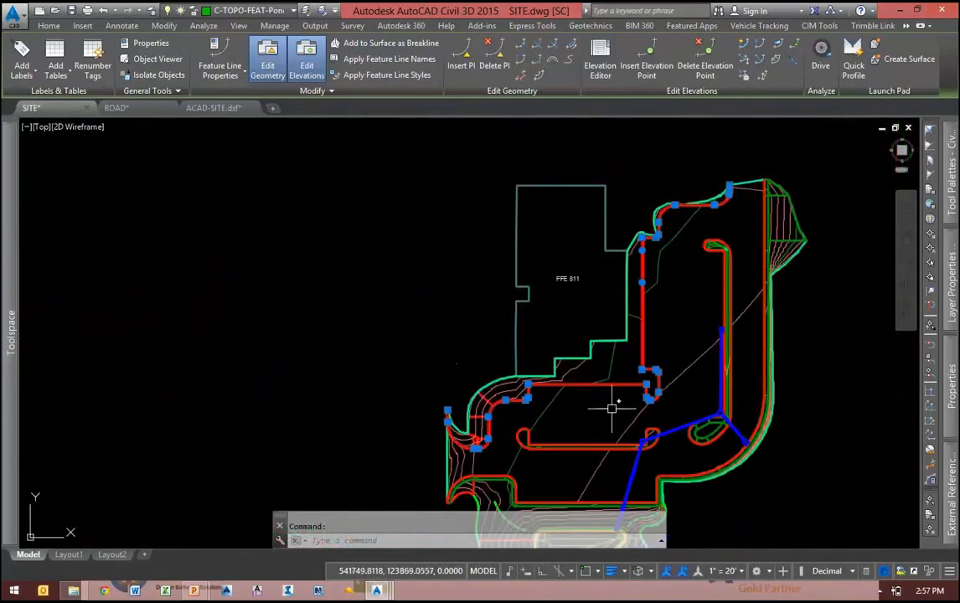
{"action": "middle_click_drag", "start_coordinate": [670, 263], "coordinate": [586, 265]}
Convert the offset feature line with Feature 2 Align to an alignment named North BC with a profile, choosing to draw it in a profile view.
{"action": "left_click", "coordinate": [819, 26]}
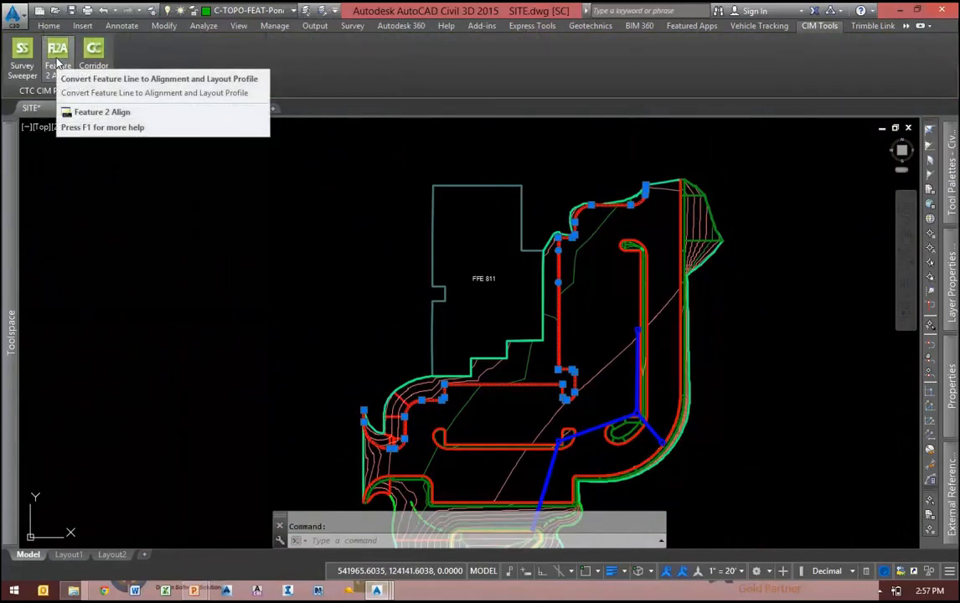
{"action": "left_click", "coordinate": [56, 59]}
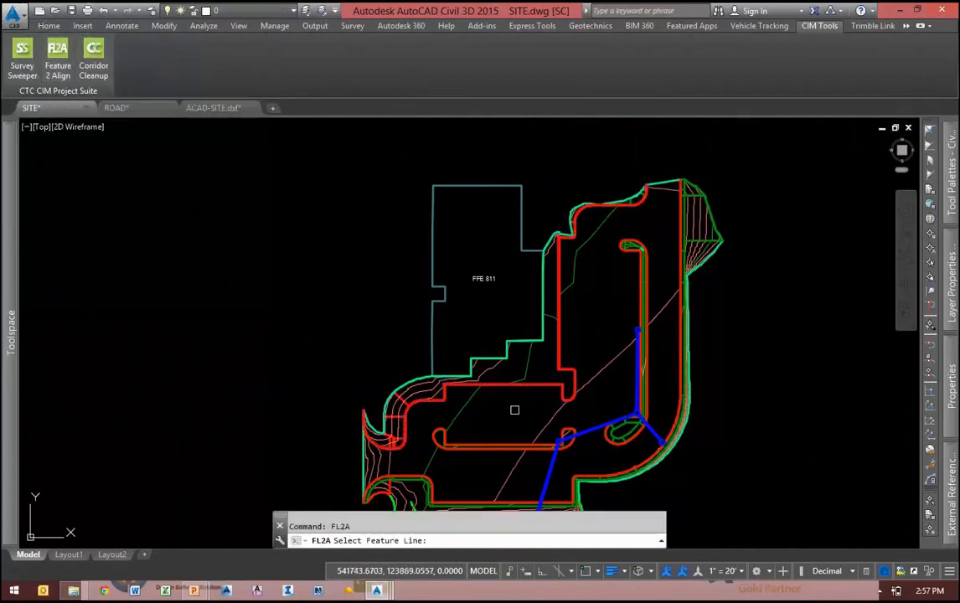
{"action": "scroll", "coordinate": [481, 402], "scroll_direction": "up", "scroll_amount": 10}
{"action": "scroll", "coordinate": [369, 331], "scroll_direction": "up", "scroll_amount": 5}
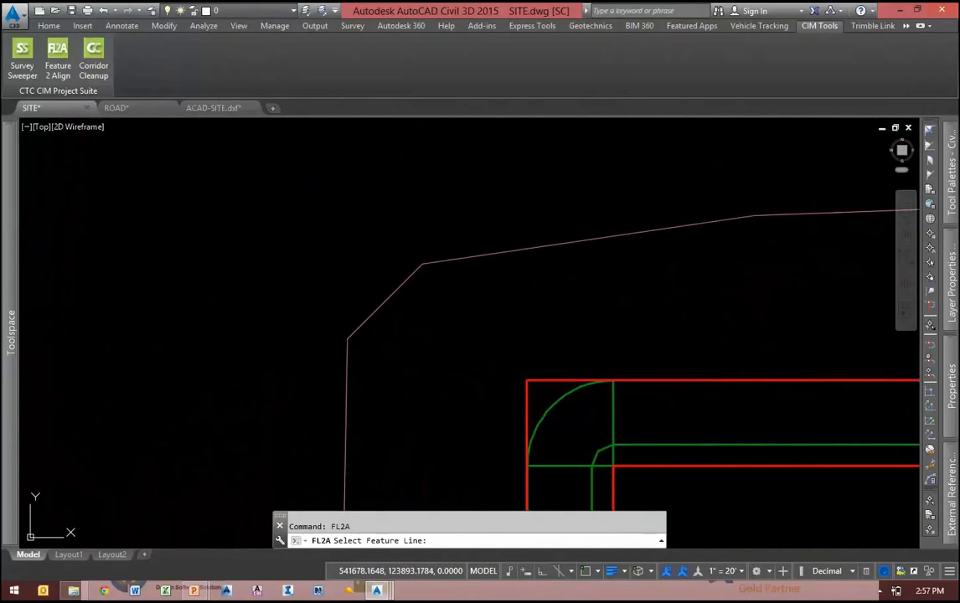
{"action": "left_click_drag", "start_coordinate": [614, 107], "coordinate": [486, 7]}
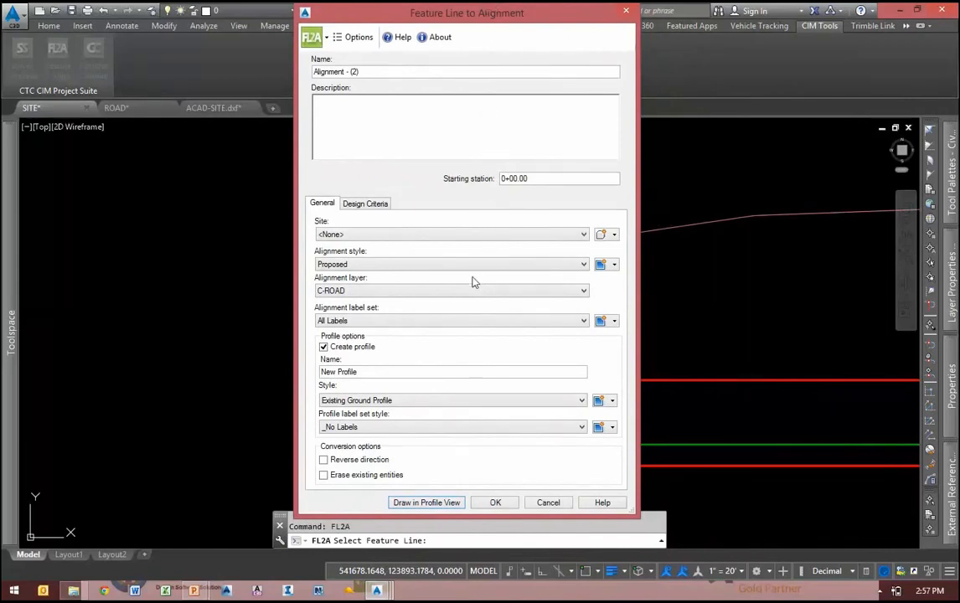
{"action": "left_click_drag", "start_coordinate": [390, 72], "coordinate": [267, 79]}
{"action": "type", "text": "North"}
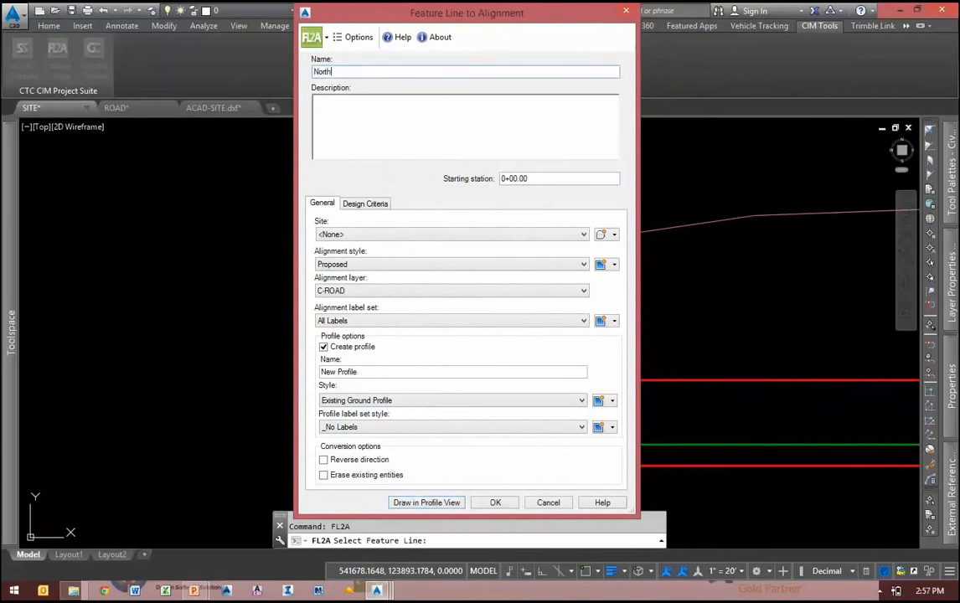
{"action": "type", "text": " BC"}
{"action": "left_click", "coordinate": [434, 506]}
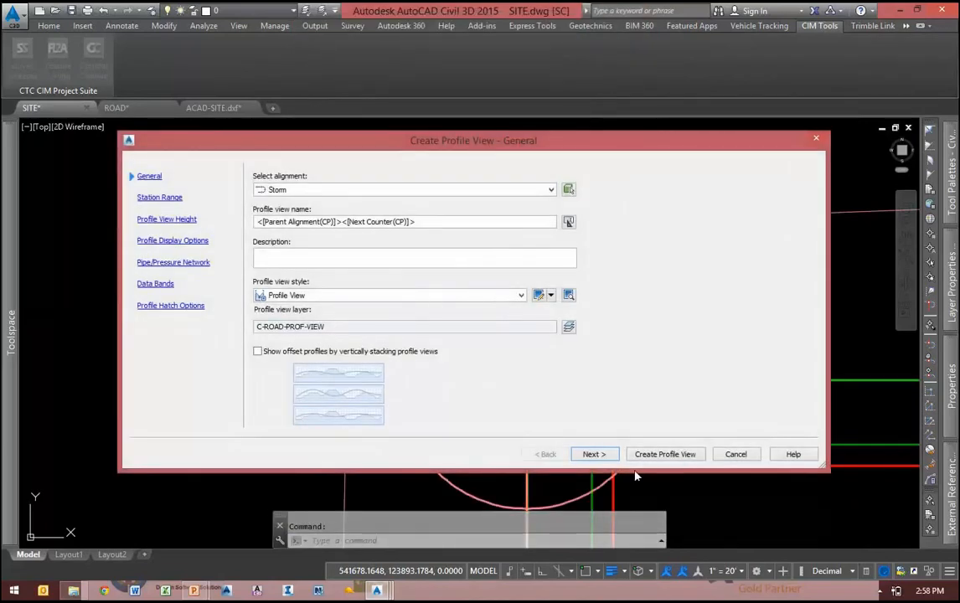
Create a profile view for the Storm alignment with the automatic height and the FG surface profile, placed beside the site plan.
{"action": "left_click", "coordinate": [603, 454]}
{"action": "left_click", "coordinate": [602, 454]}
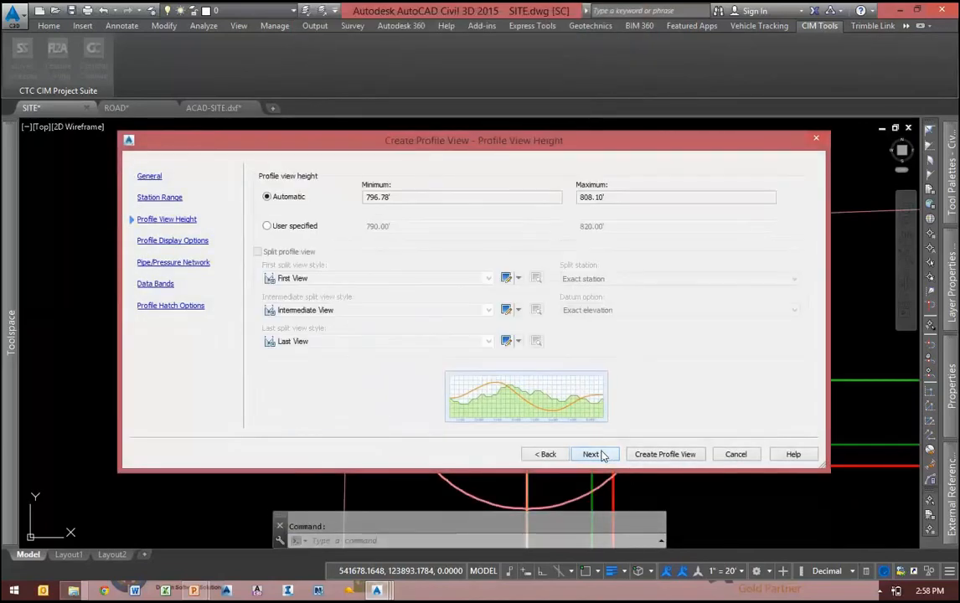
{"action": "left_click", "coordinate": [596, 455]}
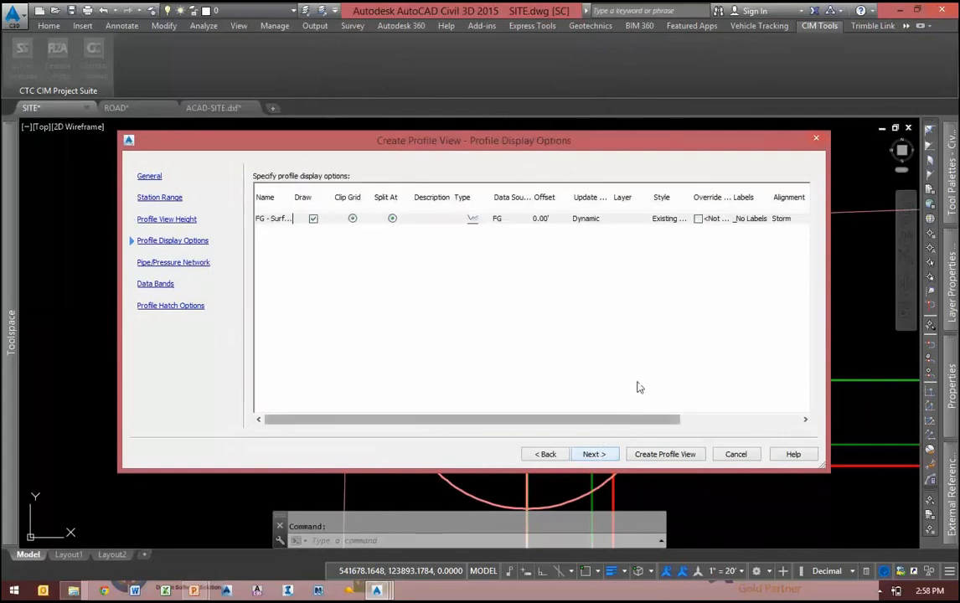
{"action": "left_click", "coordinate": [665, 454]}
{"action": "scroll", "coordinate": [308, 392], "scroll_direction": "down", "scroll_amount": 10}
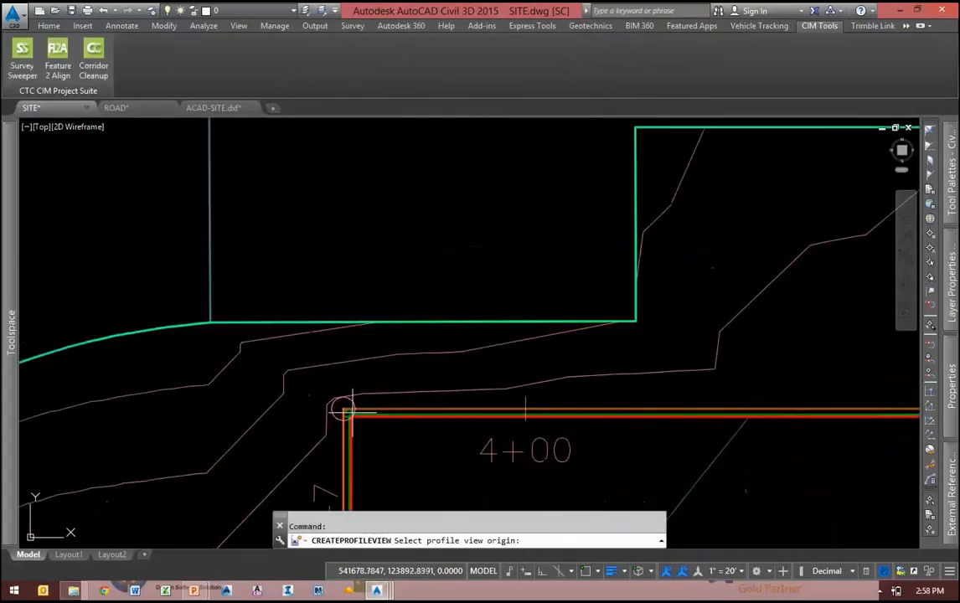
{"action": "left_click", "coordinate": [640, 271]}
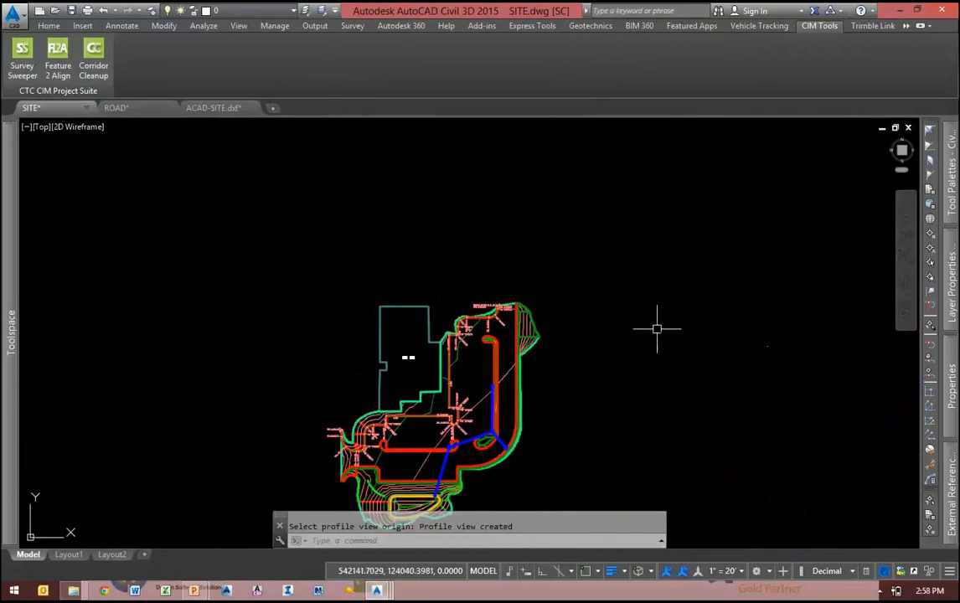
{"action": "mouse_move", "coordinate": [577, 411]}
{"action": "middle_mouse_down"}
{"action": "mouse_move", "coordinate": [610, 379]}
{"action": "mouse_move", "coordinate": [622, 352]}
{"action": "middle_mouse_up"}
{"action": "key", "text": "Escape"}
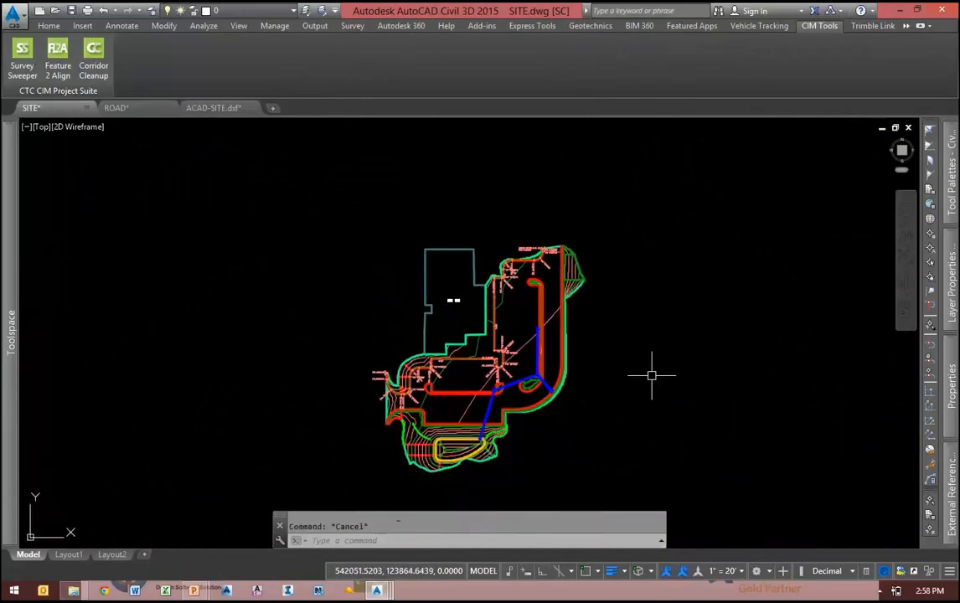
Thaw the layers C-ROAD-STORM, C-ROAD-PROF-VIEW, C-ROAD-PROF-TEXT and C-ROAD-PROF.
{"action": "type", "text": "la"}
{"action": "key", "text": "Return"}
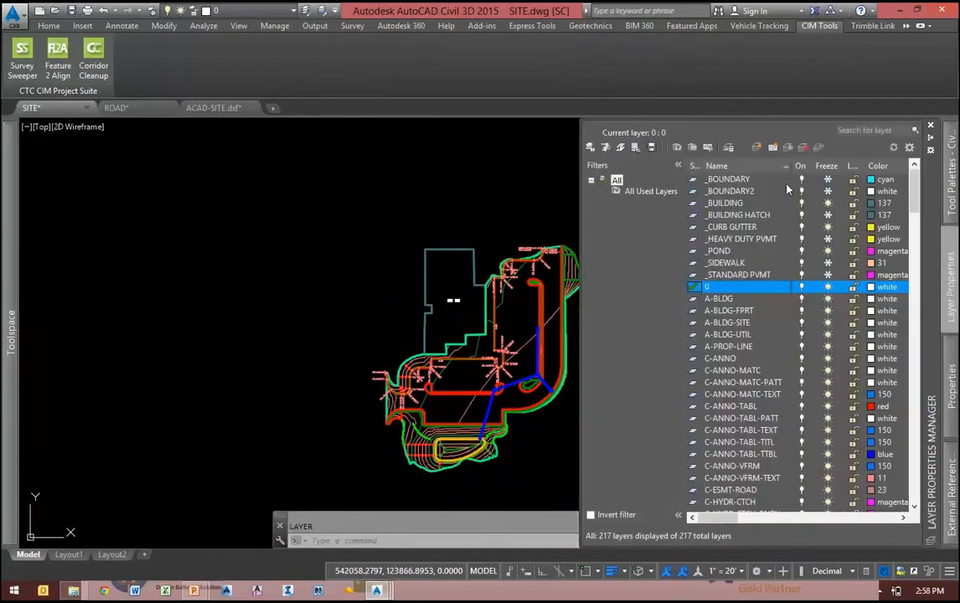
{"action": "left_click", "coordinate": [829, 168]}
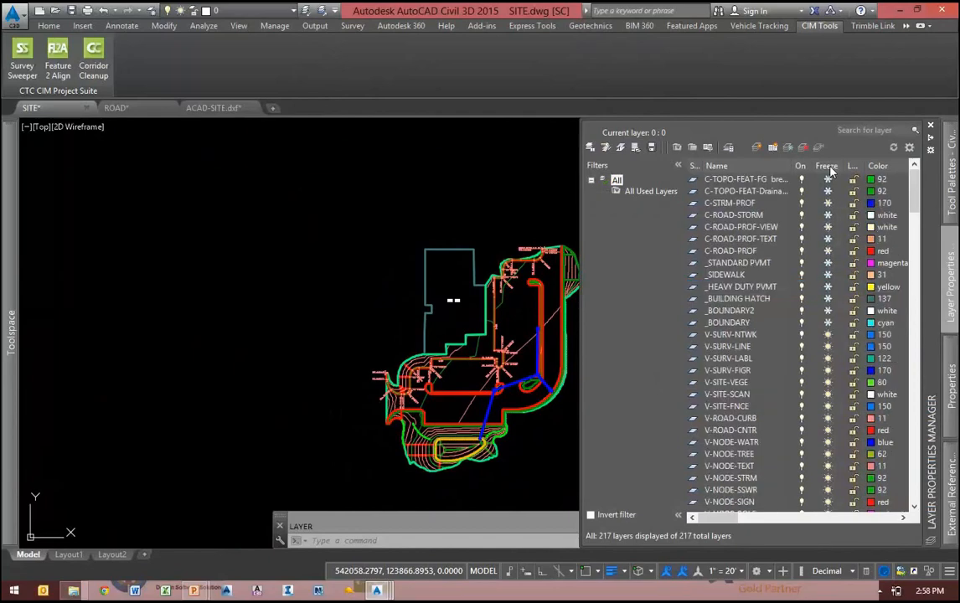
{"action": "left_click", "coordinate": [827, 228]}
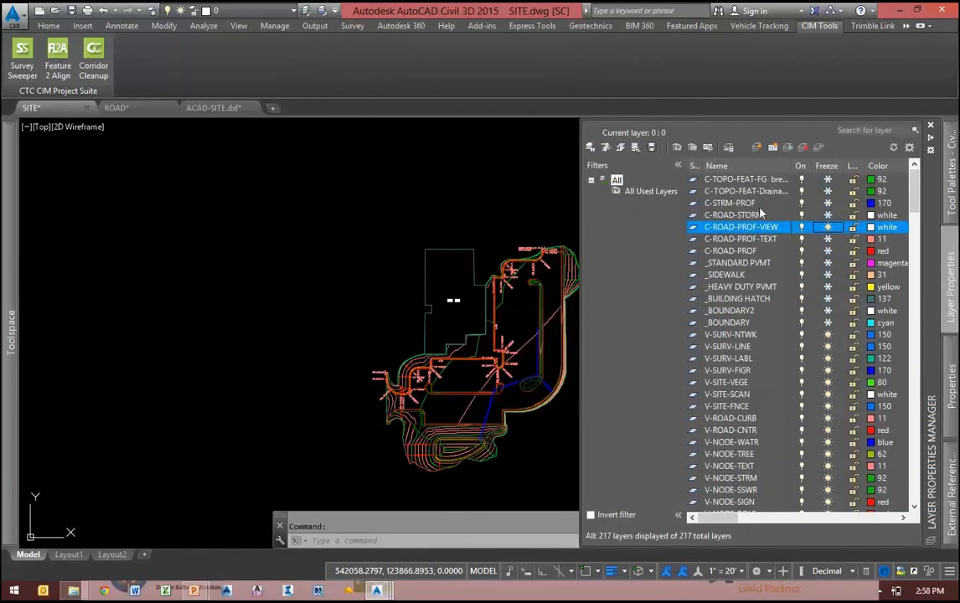
{"action": "left_click", "coordinate": [734, 215]}
{"action": "left_click", "coordinate": [754, 250], "text": "shift"}
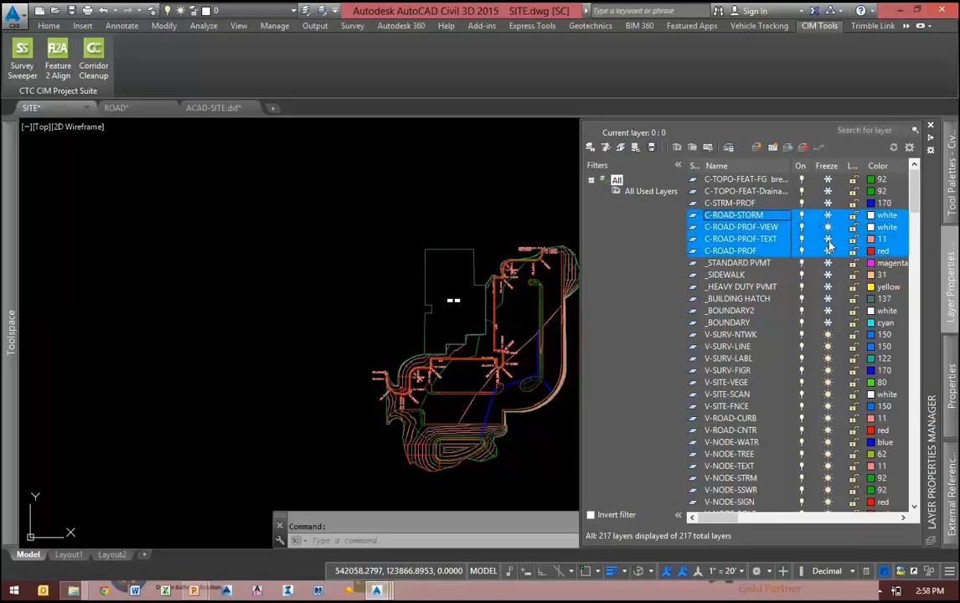
{"action": "left_click", "coordinate": [827, 241]}
{"action": "middle_click_drag", "start_coordinate": [488, 319], "coordinate": [184, 361]}
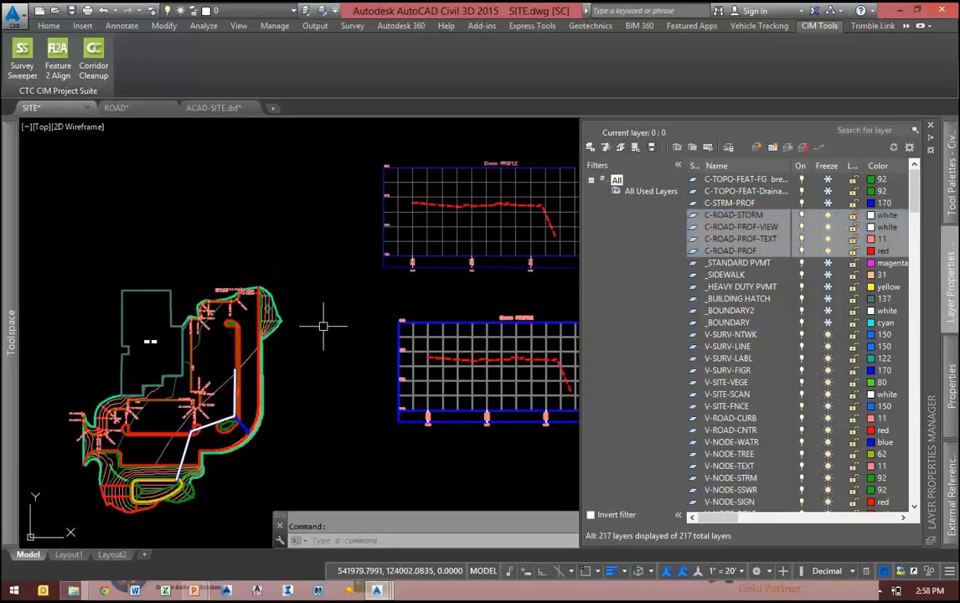
{"action": "scroll", "coordinate": [494, 233], "scroll_direction": "up", "scroll_amount": 5}
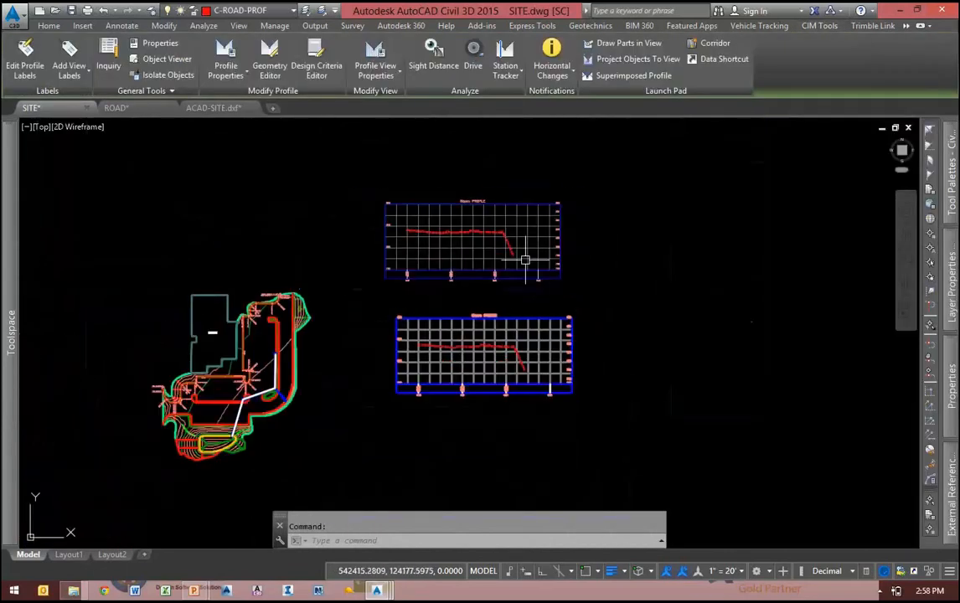
{"action": "key", "text": "Escape"}
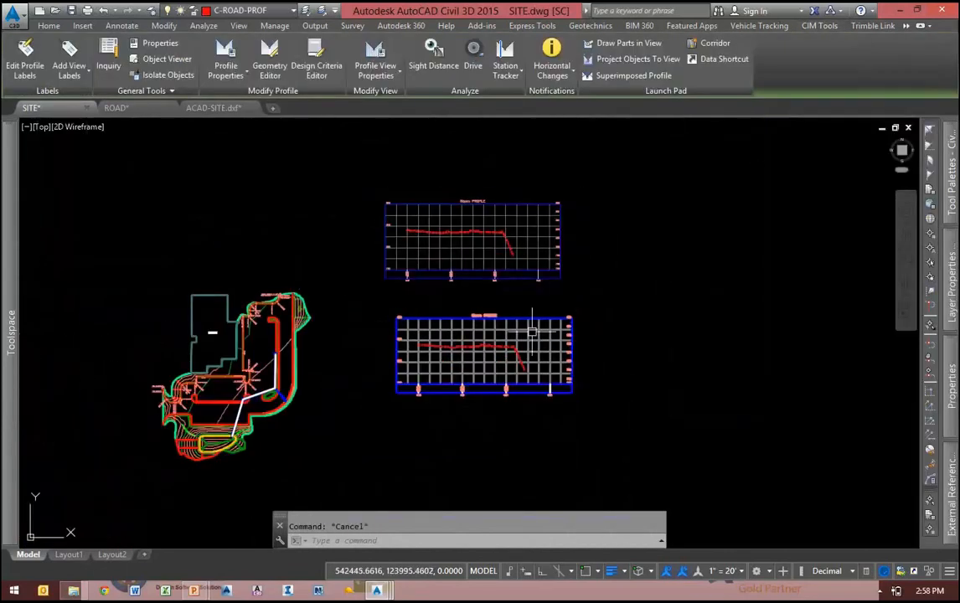
Thaw the C-STRM-PROF layer and check the profile line in the upper Storm profile view.
{"action": "middle_click_drag", "start_coordinate": [480, 327], "coordinate": [494, 343]}
{"action": "type", "text": "la"}
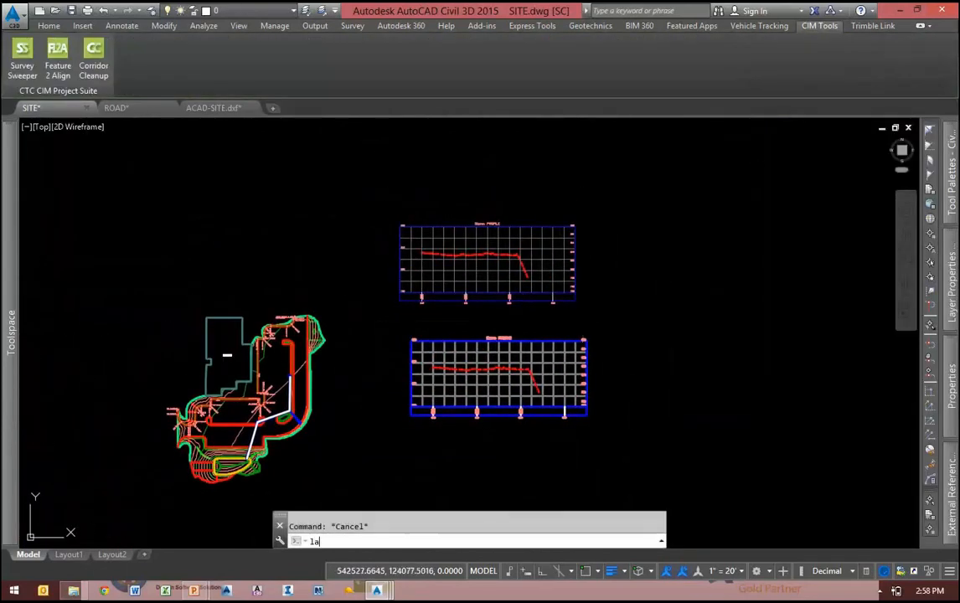
{"action": "key", "text": "Return"}
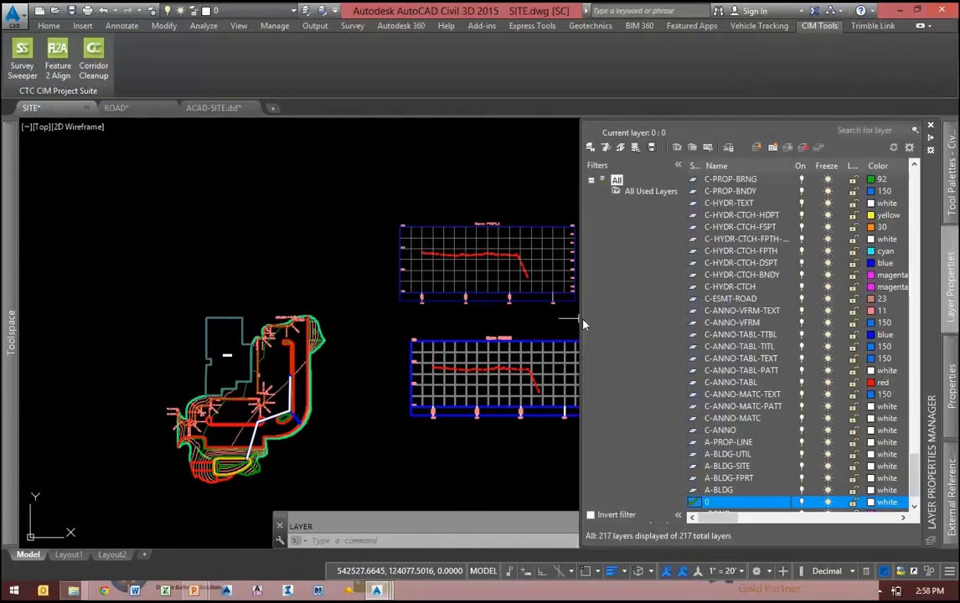
{"action": "left_click", "coordinate": [827, 167]}
{"action": "scroll", "coordinate": [874, 227], "scroll_direction": "up", "scroll_amount": 6}
{"action": "scroll", "coordinate": [819, 415], "scroll_direction": "down", "scroll_amount": 7}
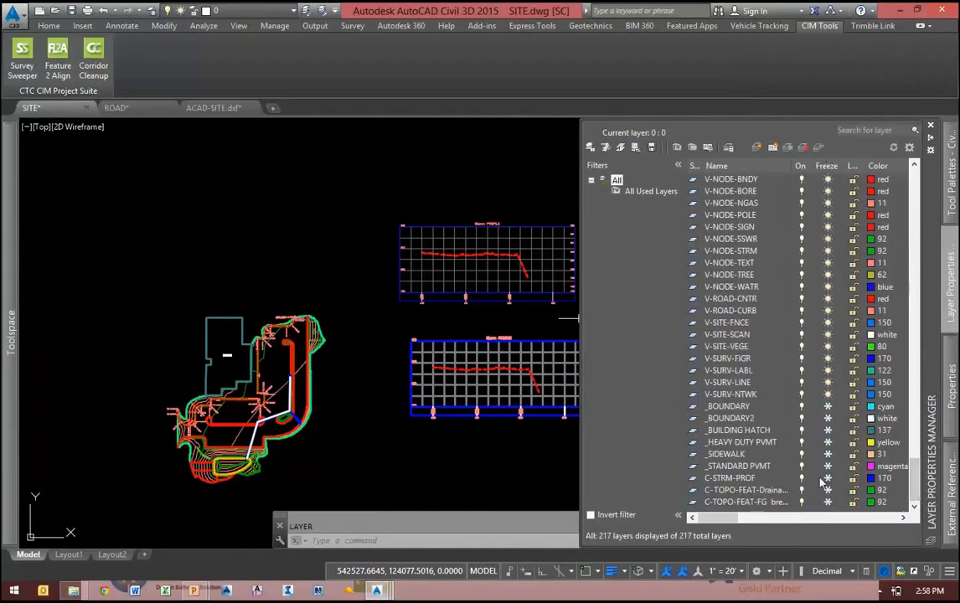
{"action": "left_click", "coordinate": [828, 479]}
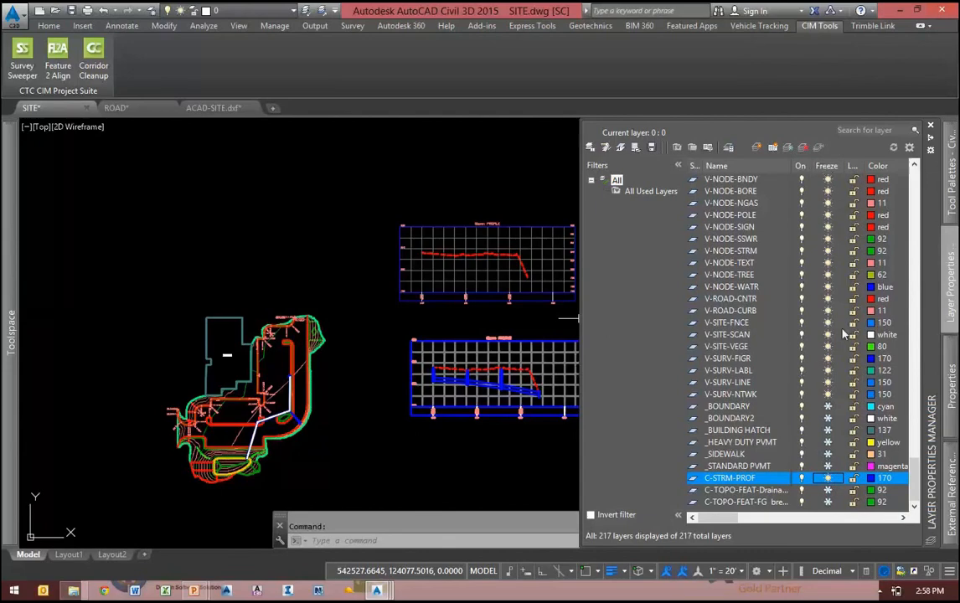
{"action": "scroll", "coordinate": [477, 250], "scroll_direction": "up", "scroll_amount": 6}
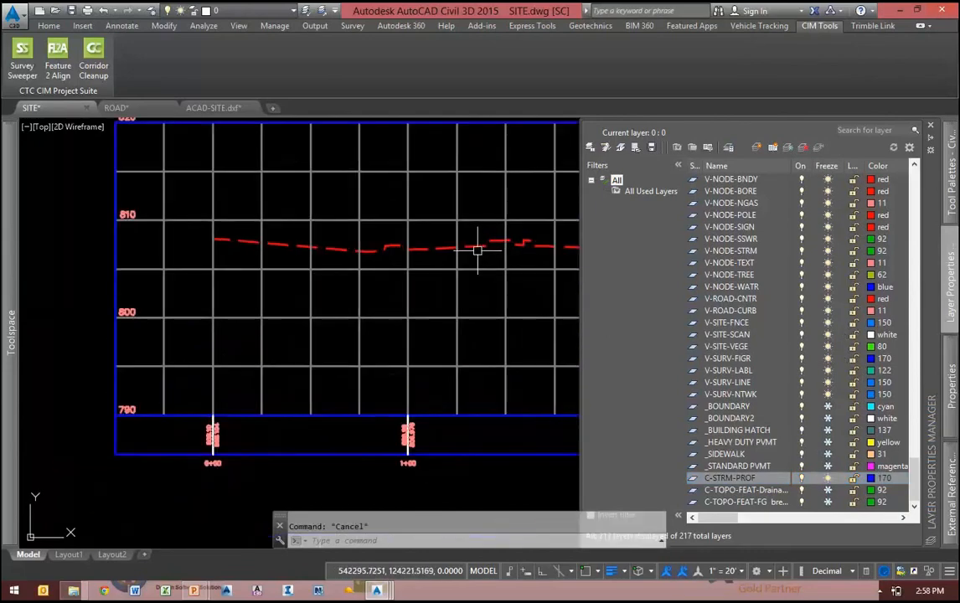
{"action": "left_click", "coordinate": [475, 248]}
{"action": "key", "text": "Escape"}
{"action": "scroll", "coordinate": [467, 209], "scroll_direction": "down", "scroll_amount": 6}
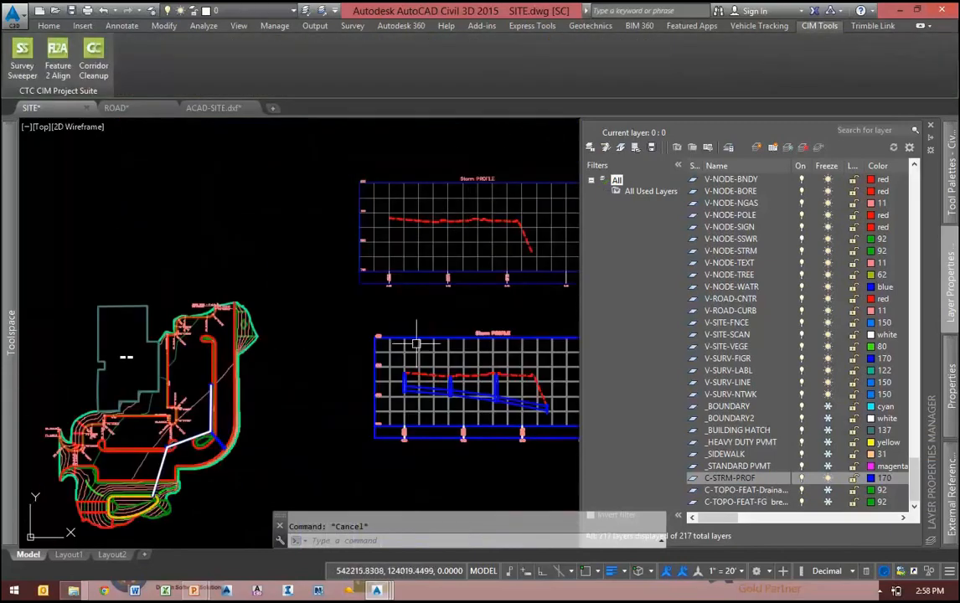
Expand the centerline alignments in Prospector down to the profiles of the North BC alignment.
{"action": "scroll", "coordinate": [268, 256], "scroll_direction": "up", "scroll_amount": 8}
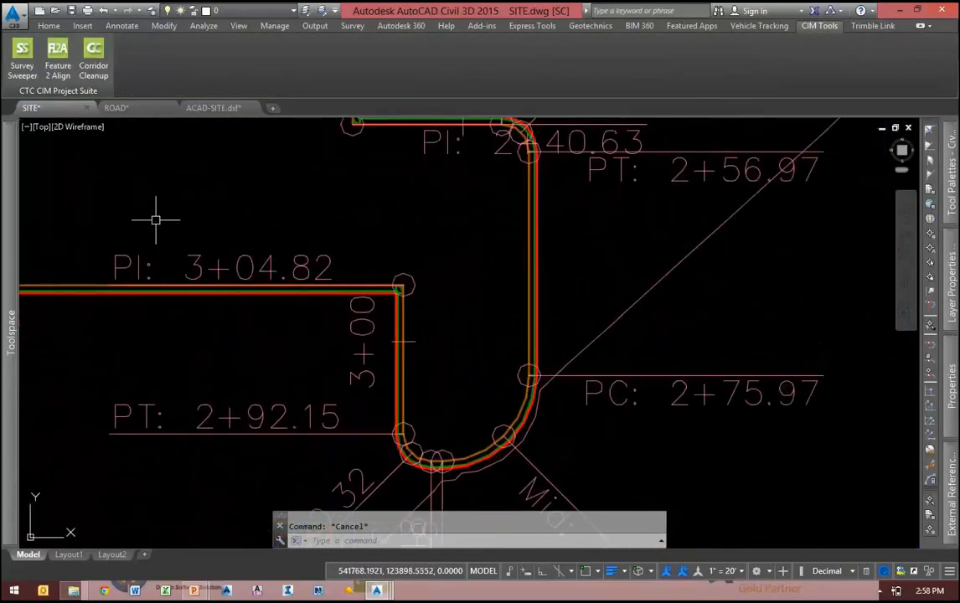
{"action": "mouse_move", "coordinate": [15, 204]}
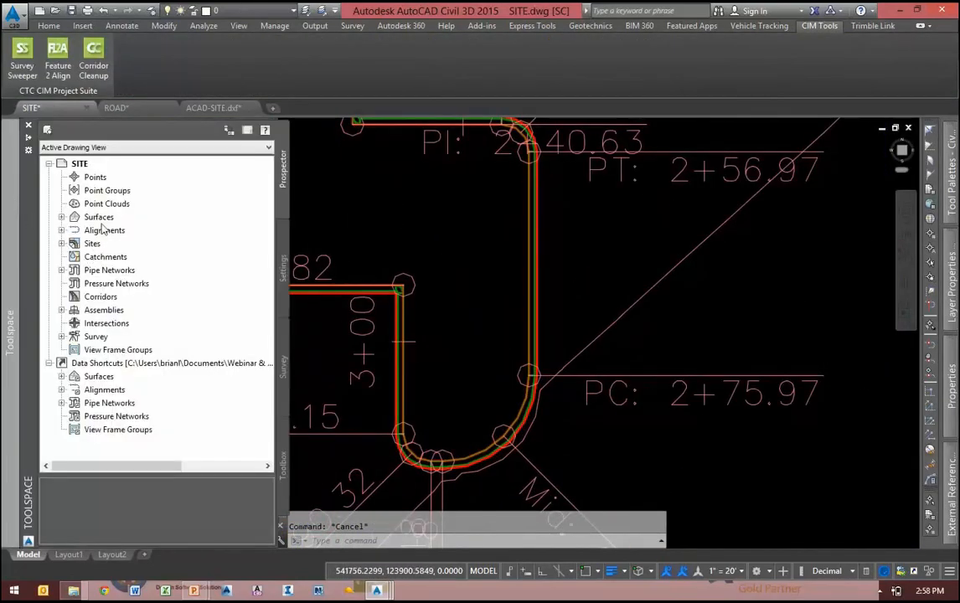
{"action": "double_click", "coordinate": [99, 231]}
{"action": "double_click", "coordinate": [126, 243]}
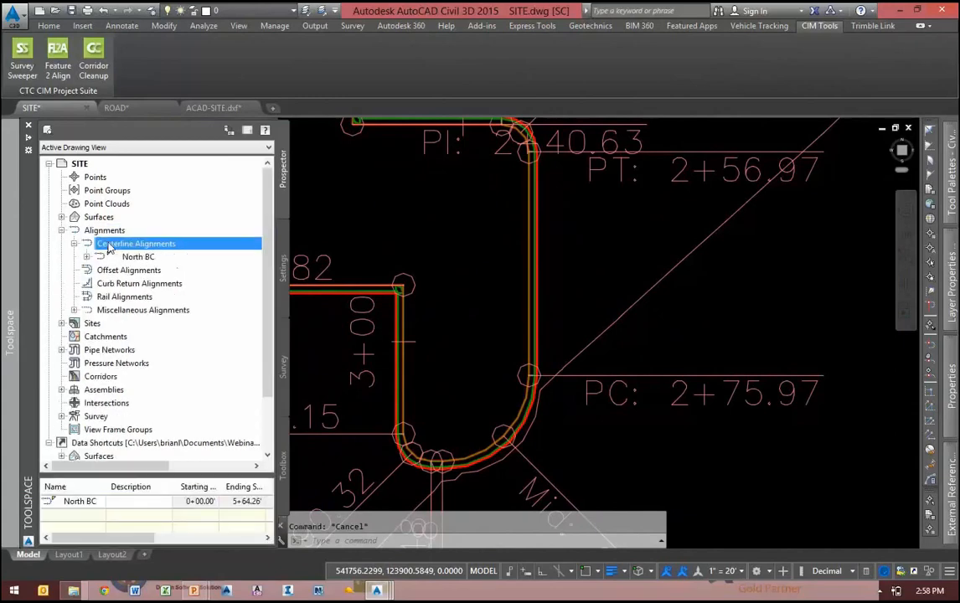
{"action": "double_click", "coordinate": [141, 257]}
{"action": "double_click", "coordinate": [135, 284]}
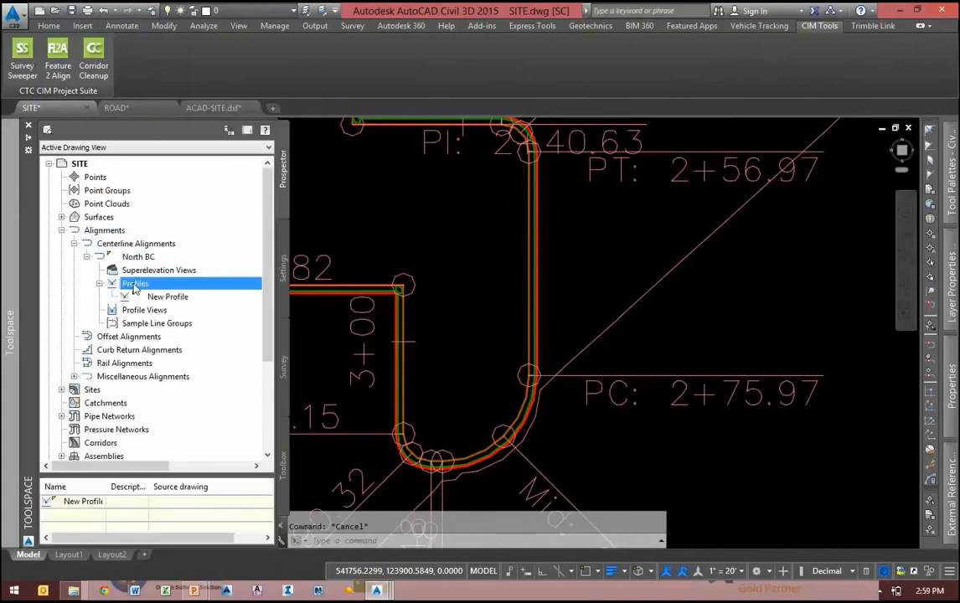
Create a profile view for the North BC alignment with automatic station range and height, drawing New Profile, placed above the Storm profile views.
{"action": "scroll", "coordinate": [504, 262], "scroll_direction": "down", "scroll_amount": 5}
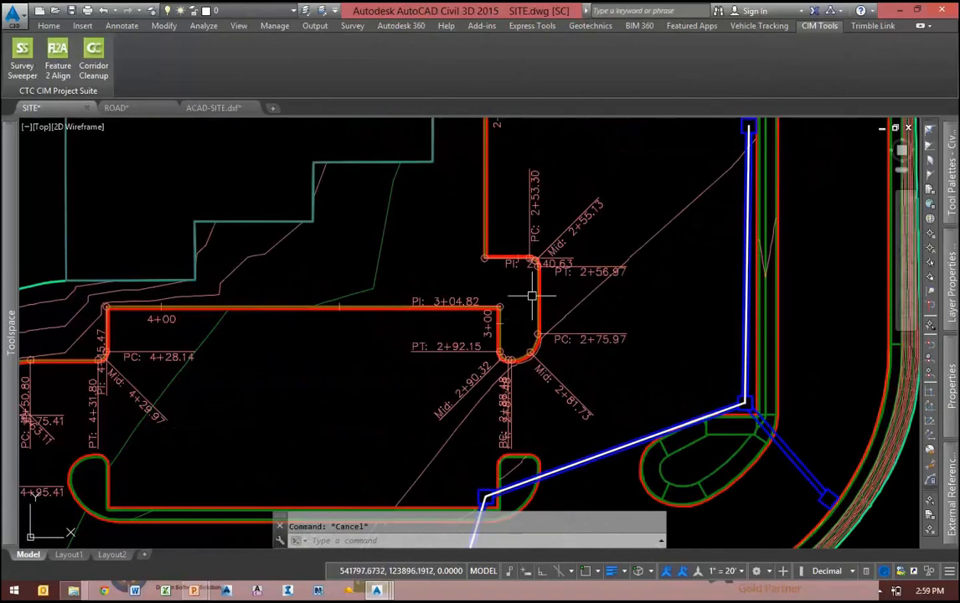
{"action": "scroll", "coordinate": [452, 303], "scroll_direction": "up", "scroll_amount": 8}
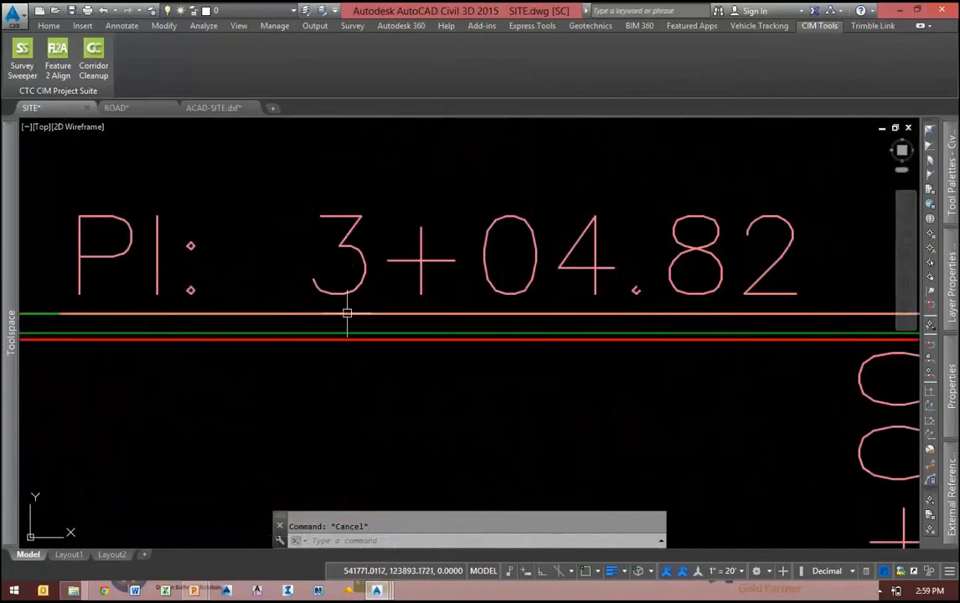
{"action": "scroll", "coordinate": [606, 379], "scroll_direction": "down", "scroll_amount": 6}
{"action": "scroll", "coordinate": [550, 362], "scroll_direction": "up", "scroll_amount": 4}
{"action": "key", "text": "Escape"}
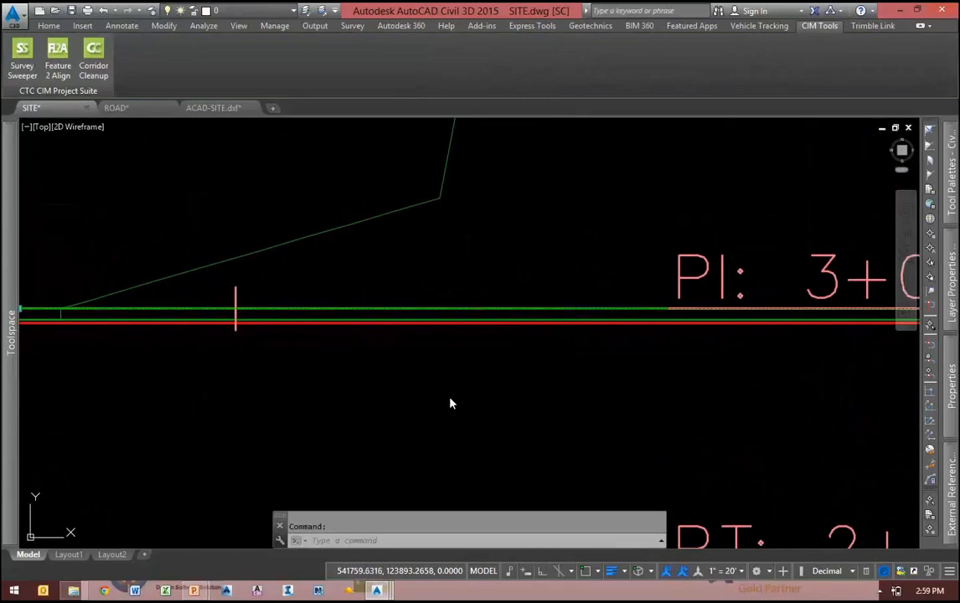
{"action": "scroll", "coordinate": [460, 397], "scroll_direction": "down", "scroll_amount": 9}
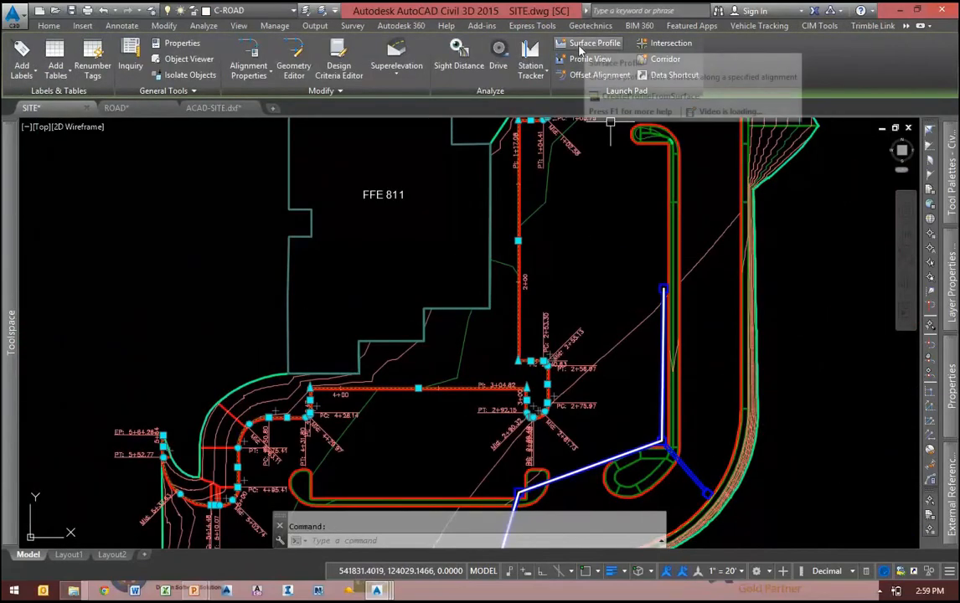
{"action": "left_click", "coordinate": [589, 59]}
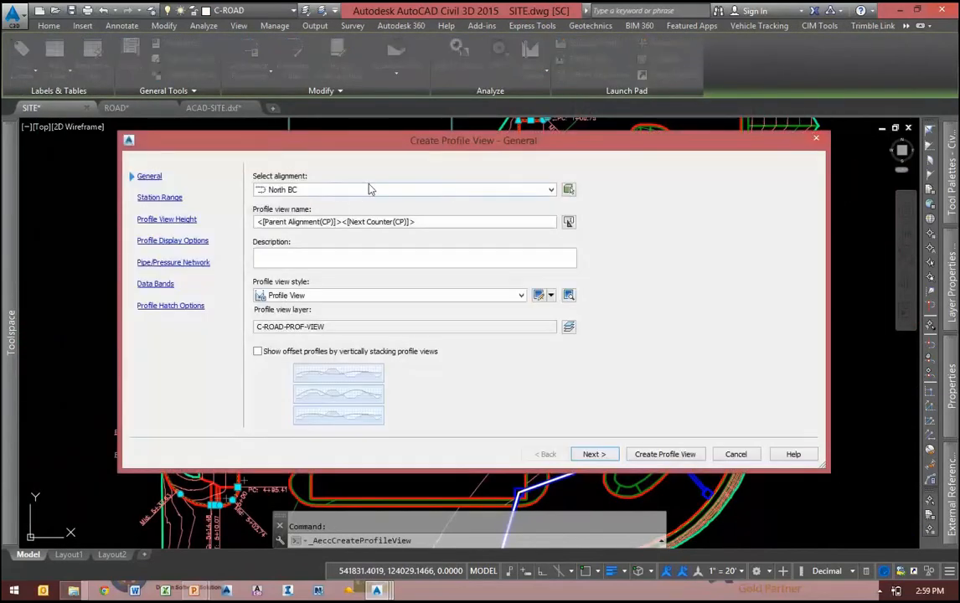
{"action": "left_click", "coordinate": [594, 454]}
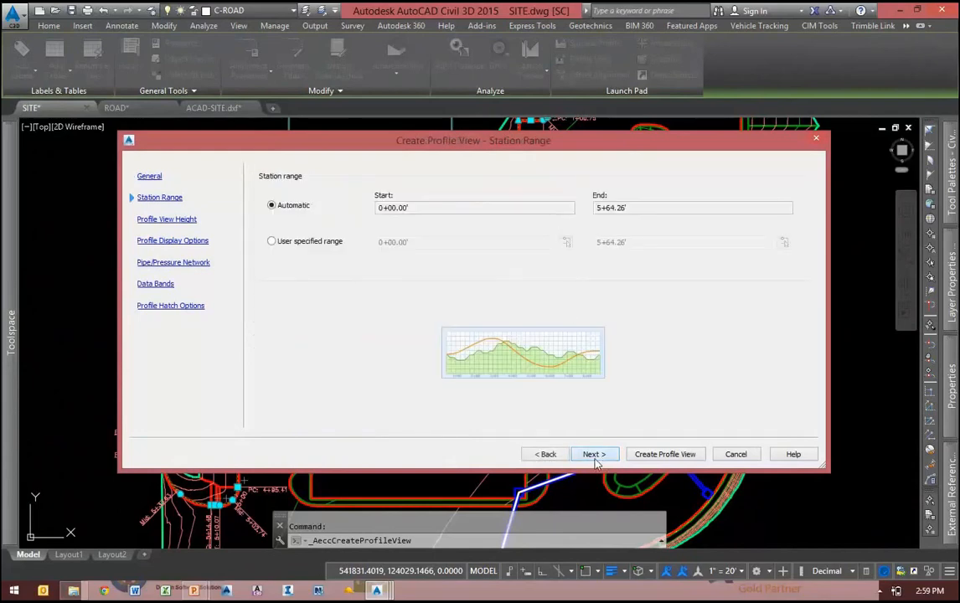
{"action": "left_click", "coordinate": [594, 454]}
{"action": "left_click", "coordinate": [594, 453]}
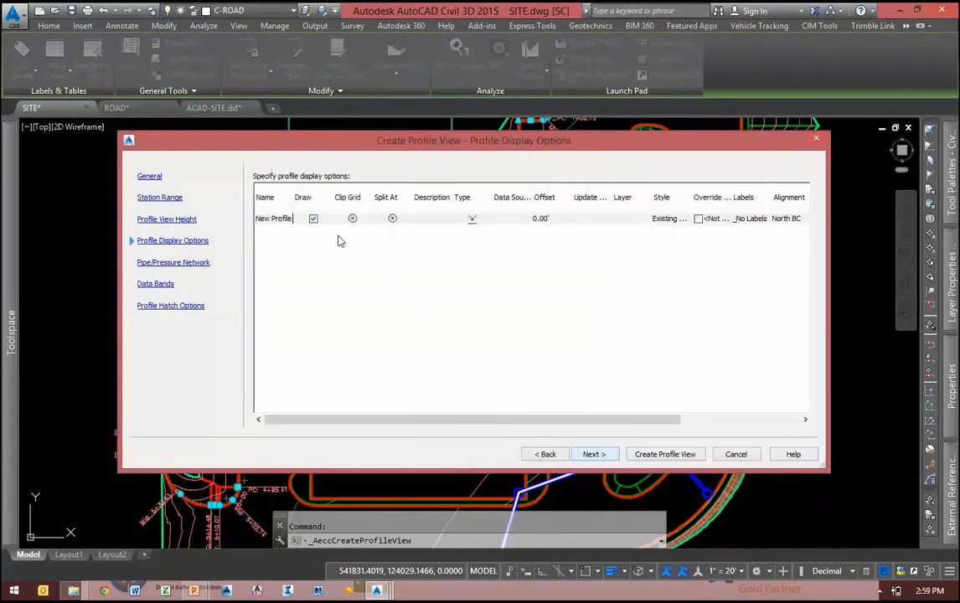
{"action": "left_click", "coordinate": [665, 454]}
{"action": "scroll", "coordinate": [336, 439], "scroll_direction": "down", "scroll_amount": 8}
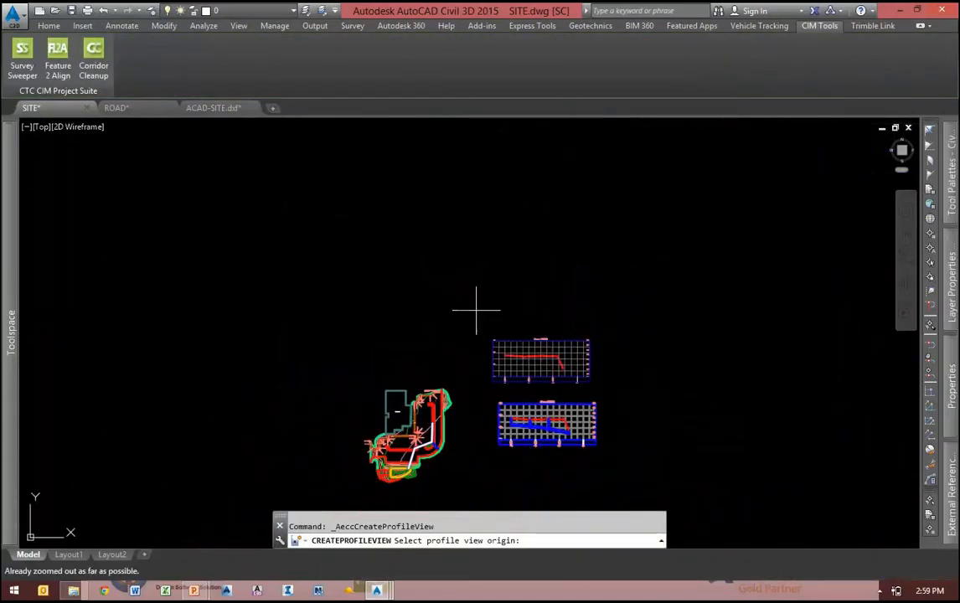
{"action": "left_click", "coordinate": [488, 284]}
Select the North BC profile to examine its vertices and compare it with the back-of-curb alignment in plan.
{"action": "scroll", "coordinate": [563, 272], "scroll_direction": "up", "scroll_amount": 6}
{"action": "key", "text": "Escape"}
{"action": "left_click", "coordinate": [569, 278]}
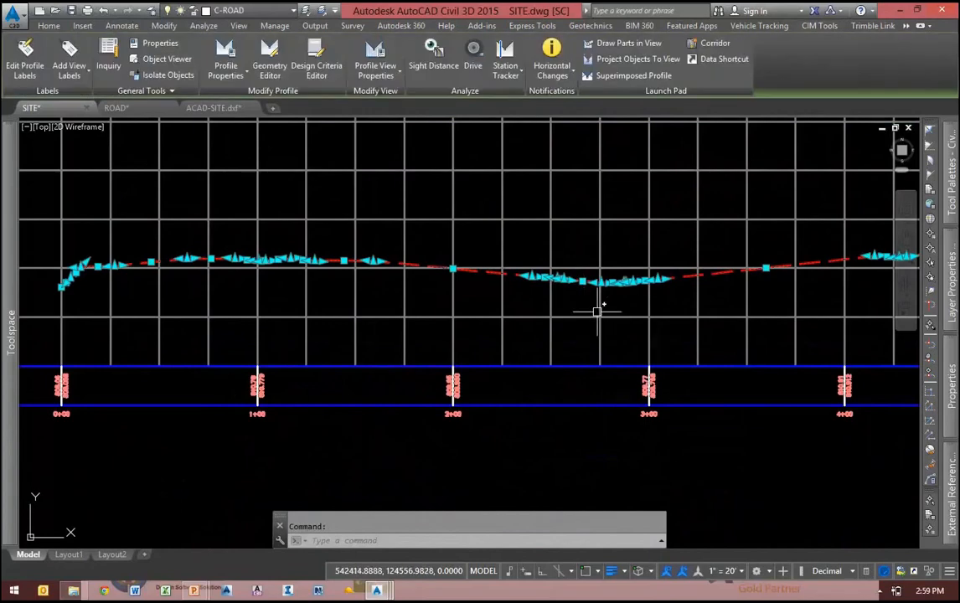
{"action": "mouse_move", "coordinate": [597, 312]}
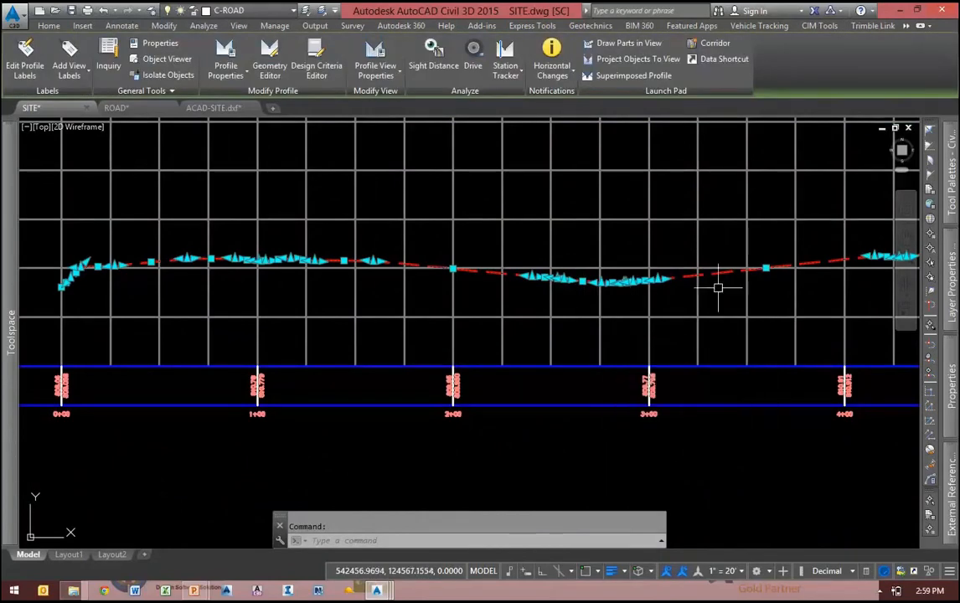
{"action": "scroll", "coordinate": [633, 299], "scroll_direction": "down", "scroll_amount": 10}
{"action": "scroll", "coordinate": [485, 411], "scroll_direction": "up", "scroll_amount": 10}
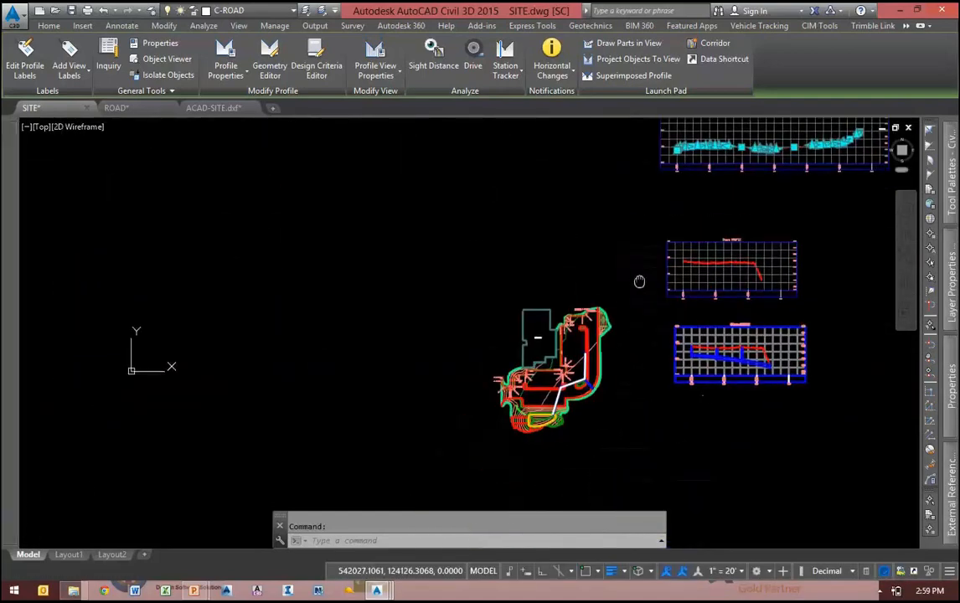
{"action": "key", "text": "Escape"}
{"action": "scroll", "coordinate": [557, 375], "scroll_direction": "up", "scroll_amount": 8}
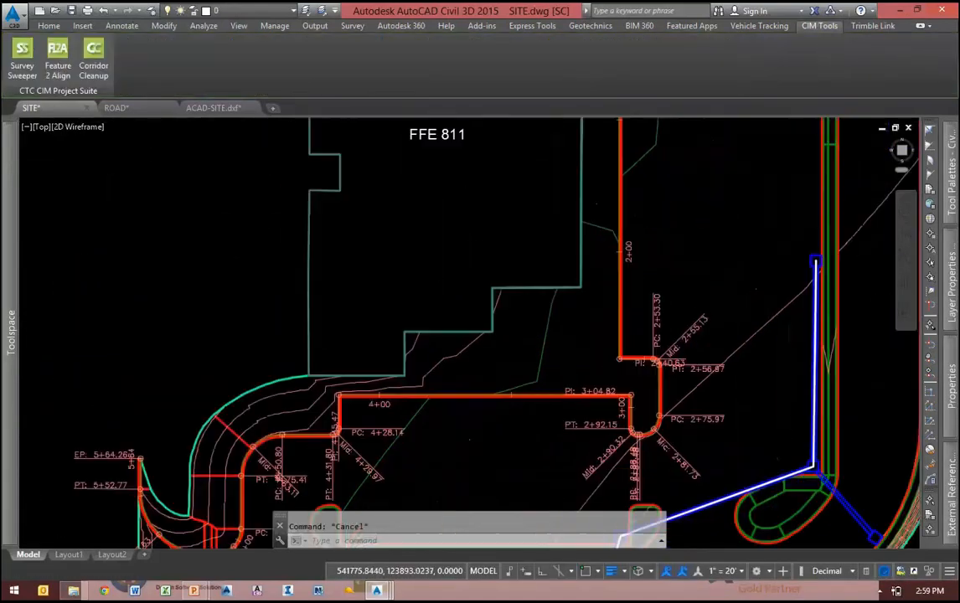
{"action": "scroll", "coordinate": [548, 366], "scroll_direction": "down", "scroll_amount": 6}
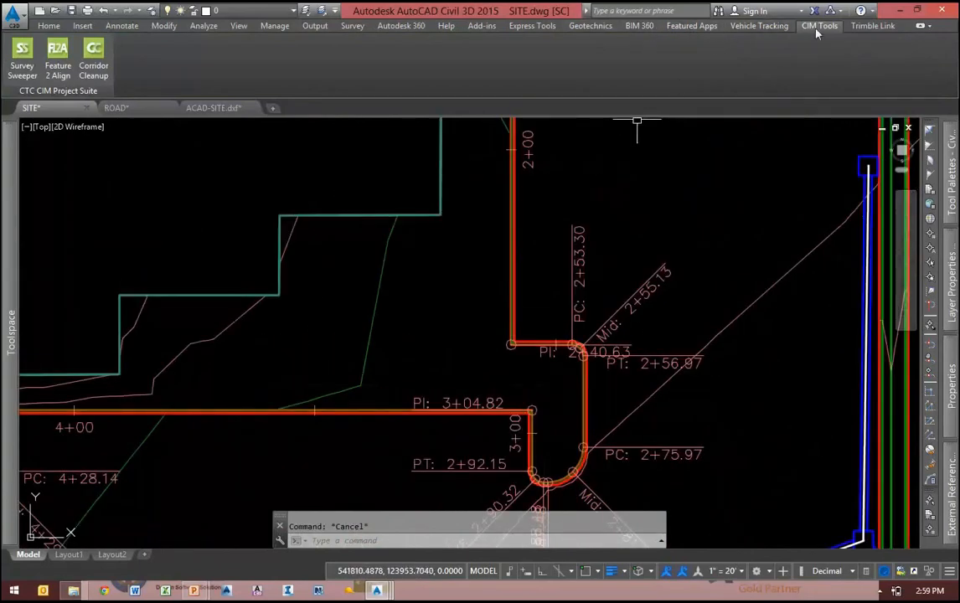
Try to export the North BC alignment with its New Profile in US Survey Feet for Trimble, browsing the Documents folder.
{"action": "left_click", "coordinate": [870, 26]}
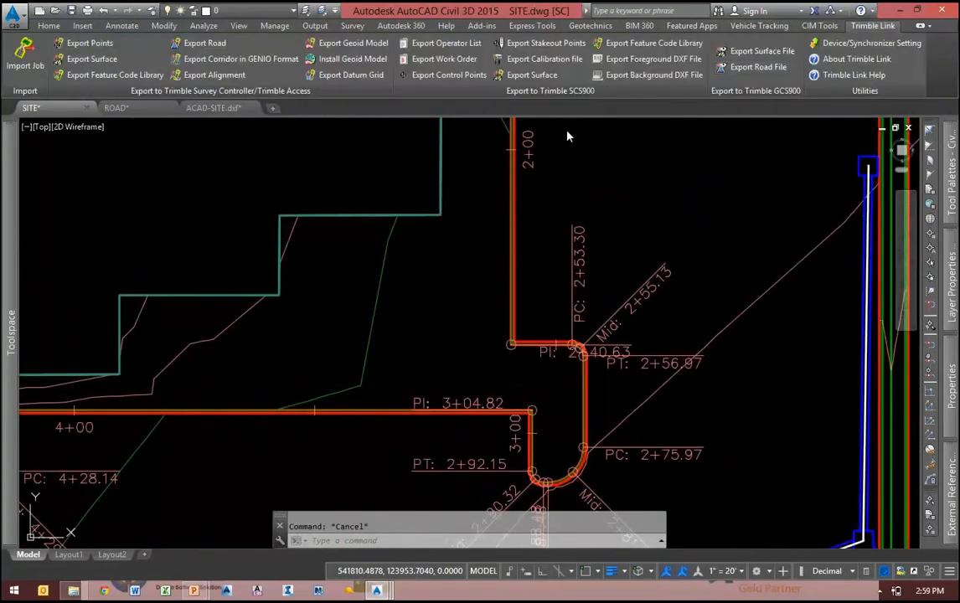
{"action": "left_click", "coordinate": [211, 74]}
{"action": "left_click", "coordinate": [405, 222]}
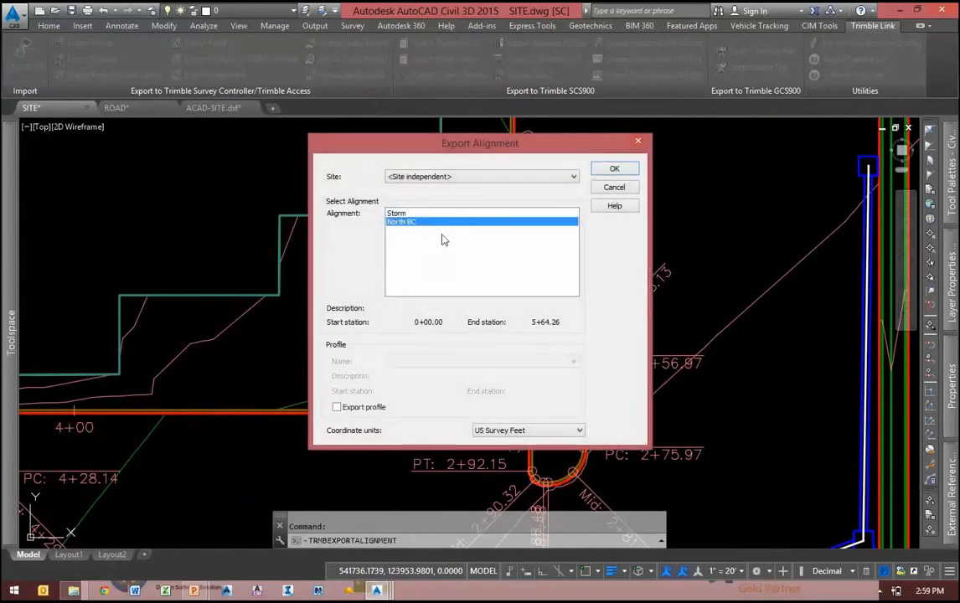
{"action": "left_click", "coordinate": [337, 408]}
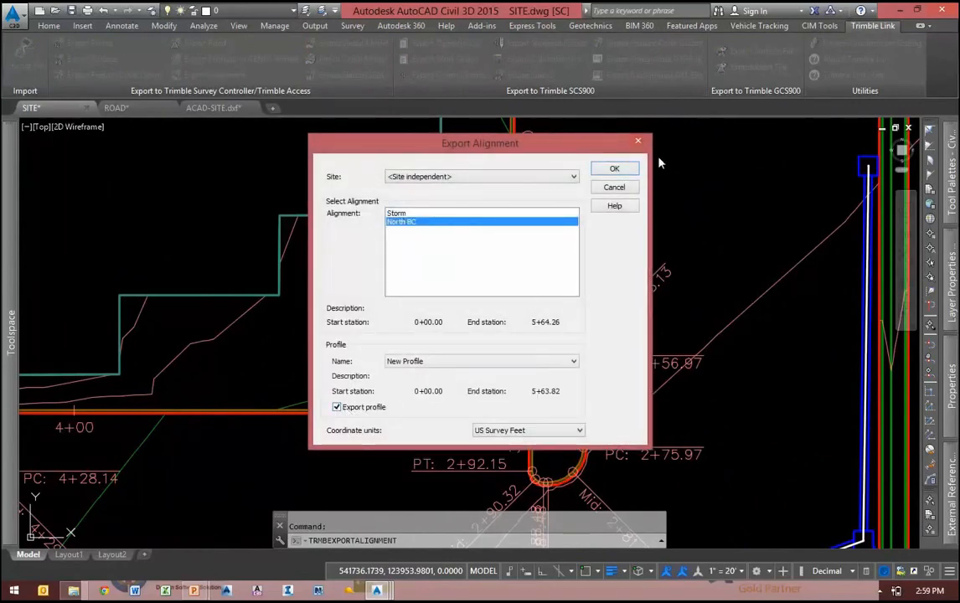
{"action": "left_click", "coordinate": [616, 171]}
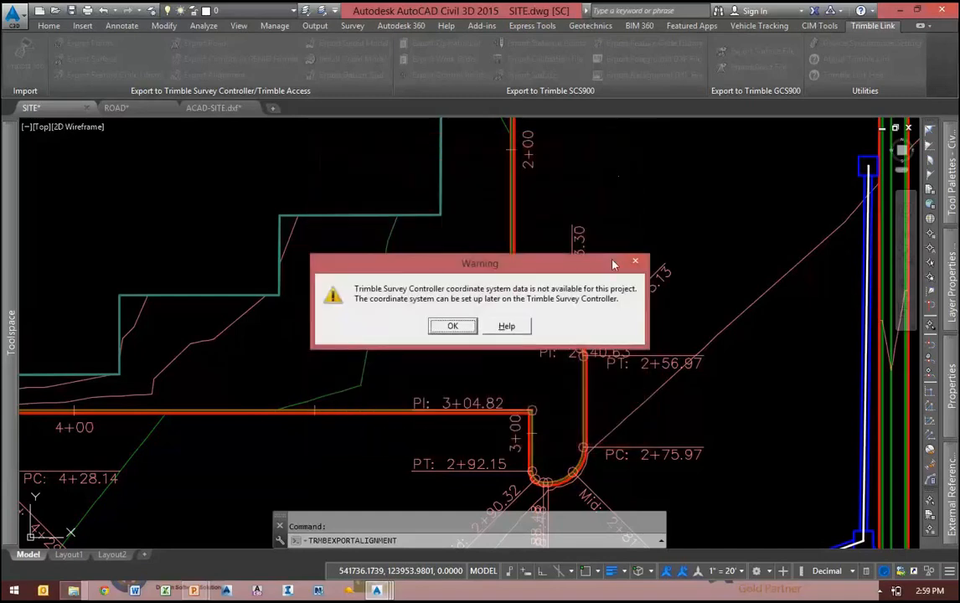
{"action": "left_click", "coordinate": [453, 326]}
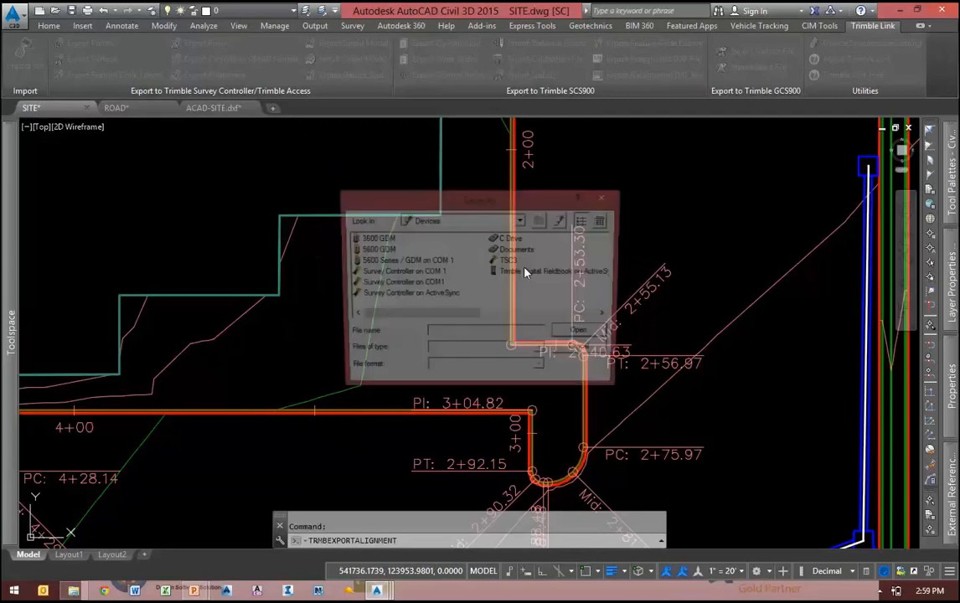
{"action": "left_click_drag", "start_coordinate": [499, 200], "coordinate": [463, 161]}
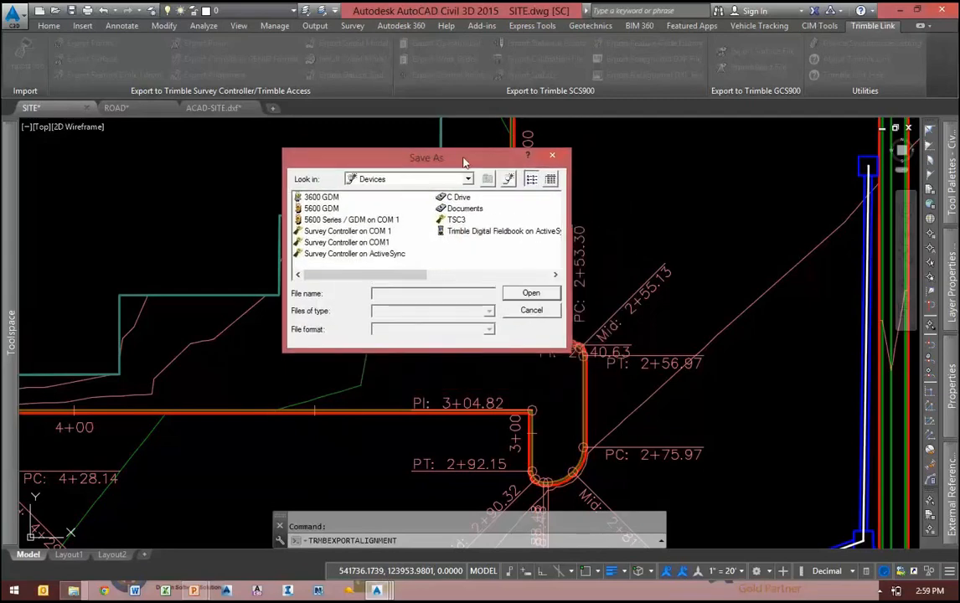
{"action": "double_click", "coordinate": [463, 210]}
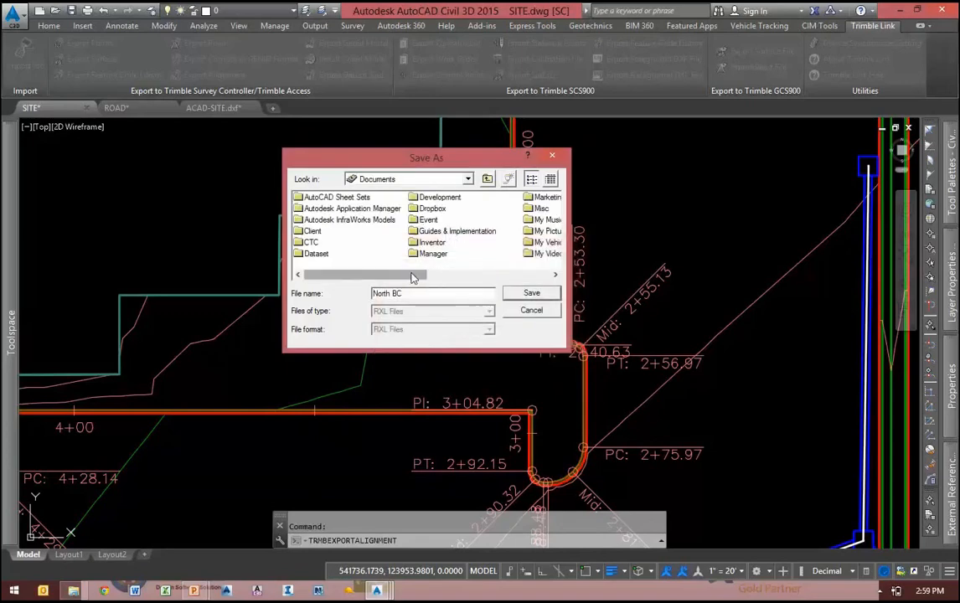
{"action": "left_click_drag", "start_coordinate": [425, 275], "coordinate": [523, 276]}
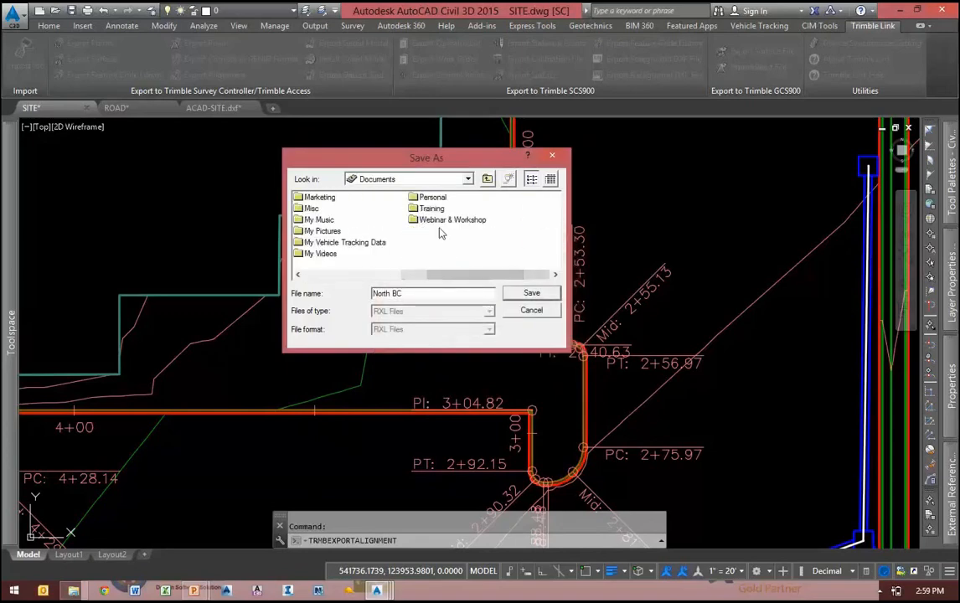
{"action": "left_click", "coordinate": [538, 313]}
Review the back-of-curb alignment across the site plan and try to start a surface export for Trimble Survey Controller.
{"action": "scroll", "coordinate": [572, 317], "scroll_direction": "down", "scroll_amount": 10}
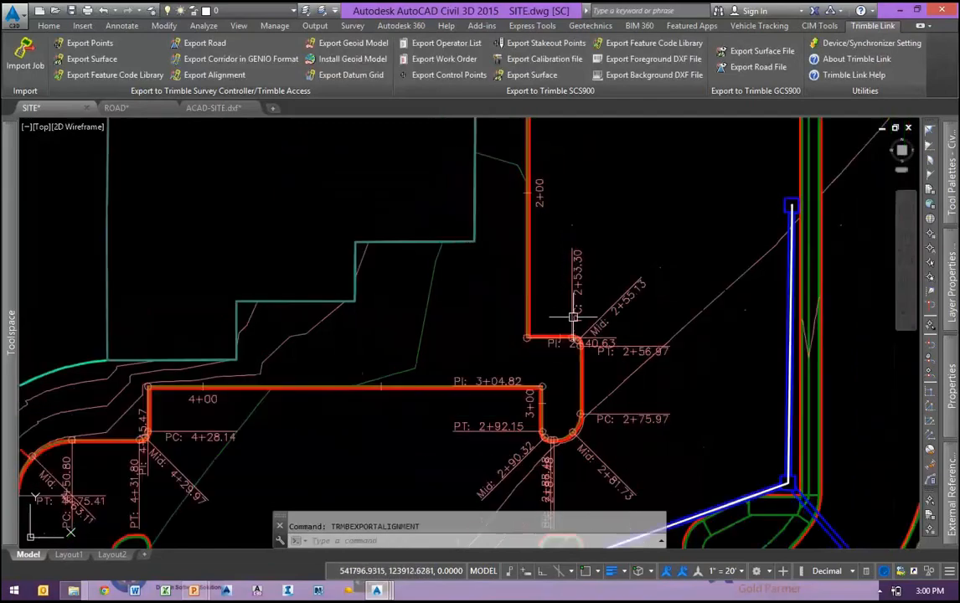
{"action": "scroll", "coordinate": [463, 278], "scroll_direction": "up", "scroll_amount": 5}
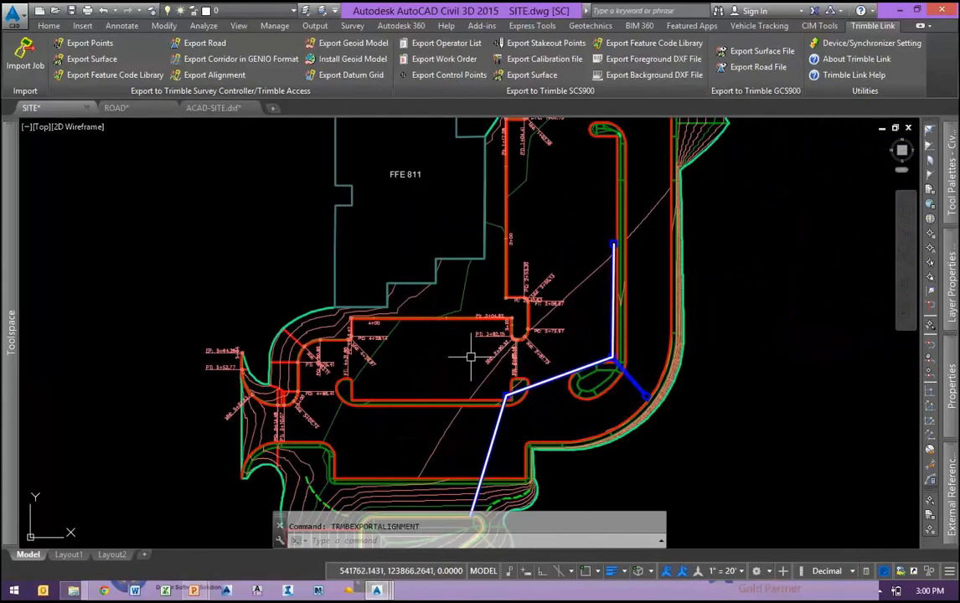
{"action": "middle_click_drag", "start_coordinate": [388, 347], "coordinate": [405, 321]}
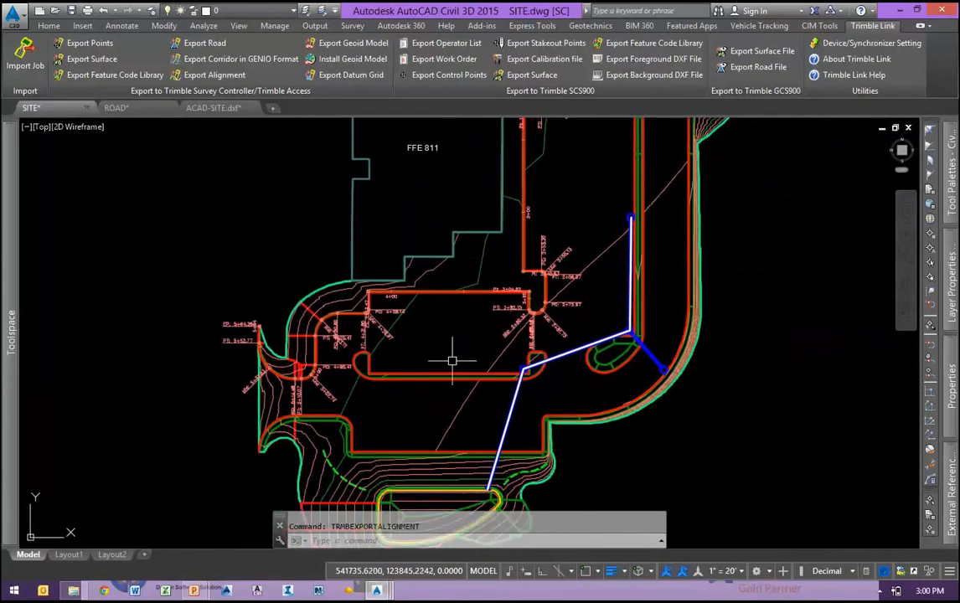
{"action": "mouse_move", "coordinate": [456, 359]}
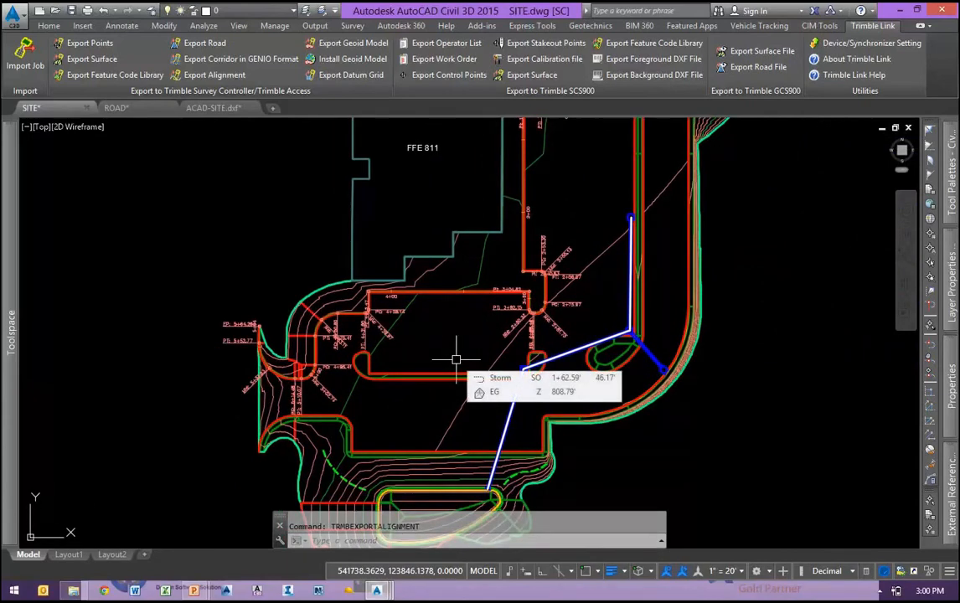
{"action": "middle_click_drag", "start_coordinate": [590, 192], "coordinate": [557, 319]}
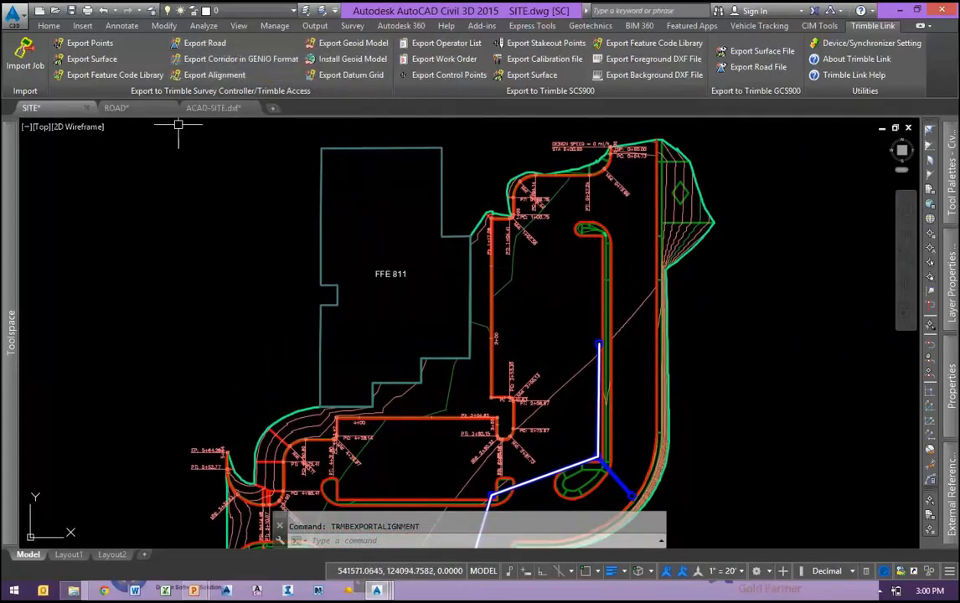
{"action": "left_click", "coordinate": [98, 64]}
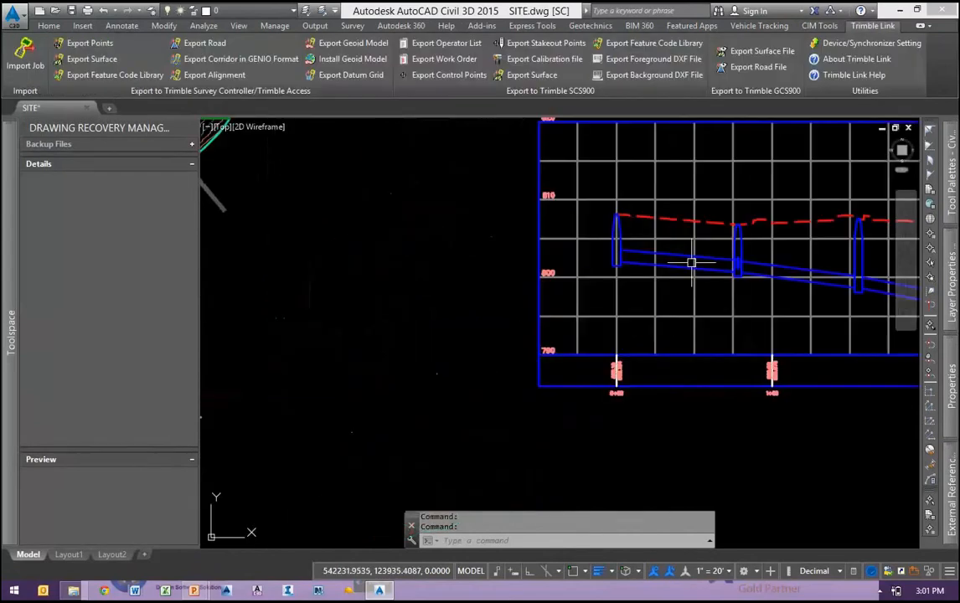
Close the Drawing Recovery Manager and bring the first structures of the Storm profile view into focus.
{"action": "scroll", "coordinate": [692, 260], "scroll_direction": "down", "scroll_amount": 2}
{"action": "middle_click_drag", "start_coordinate": [692, 260], "coordinate": [576, 318]}
{"action": "scroll", "coordinate": [548, 346], "scroll_direction": "up", "scroll_amount": 3}
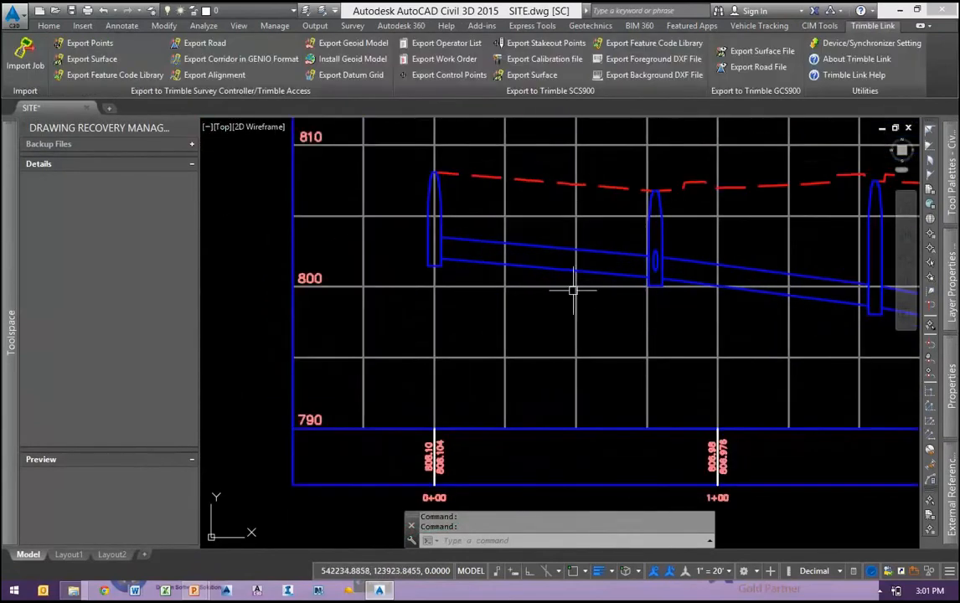
{"action": "middle_click_drag", "start_coordinate": [560, 239], "coordinate": [511, 297]}
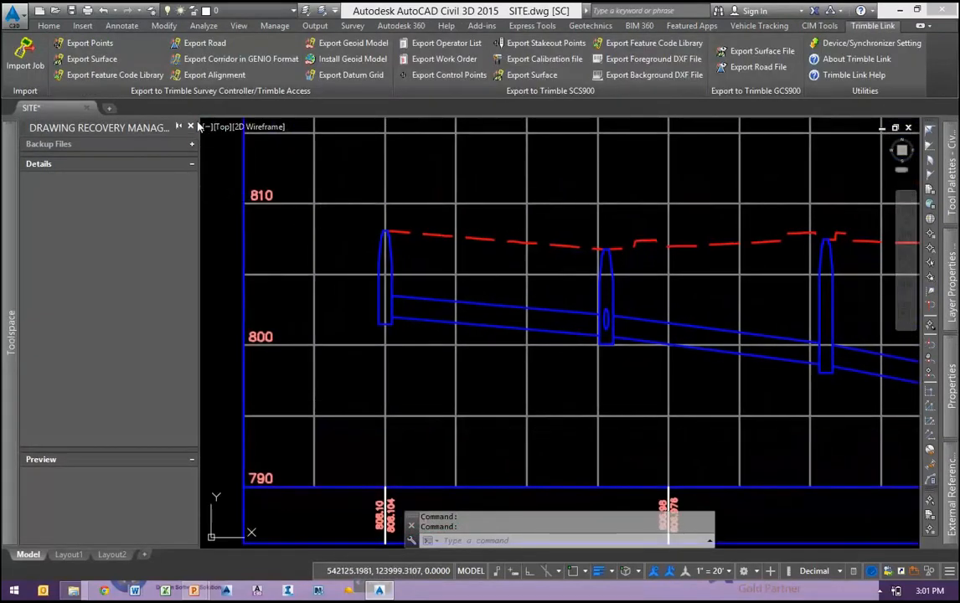
{"action": "left_click", "coordinate": [189, 128]}
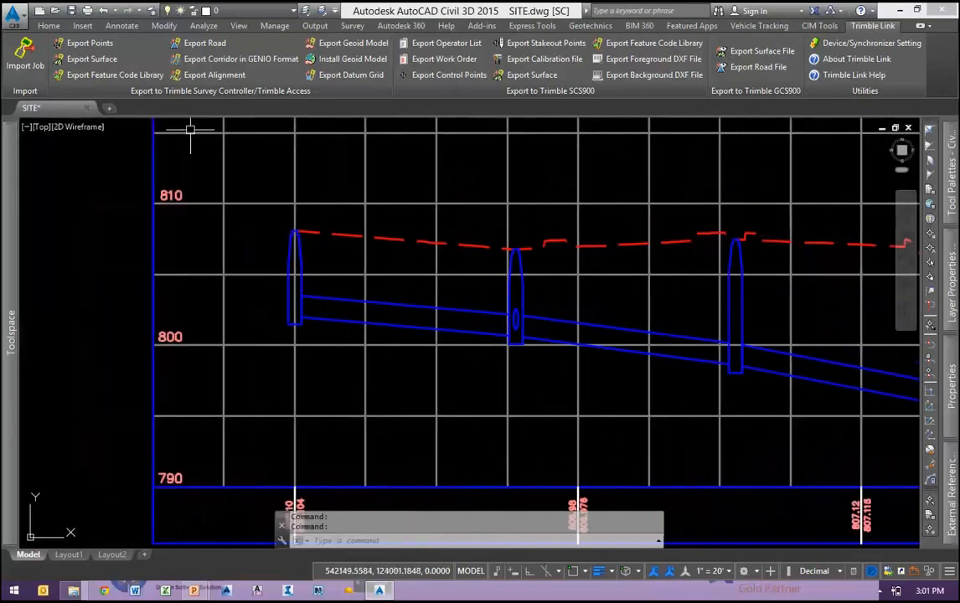
{"action": "scroll", "coordinate": [285, 331], "scroll_direction": "up", "scroll_amount": 1}
{"action": "middle_click_drag", "start_coordinate": [285, 330], "coordinate": [308, 353]}
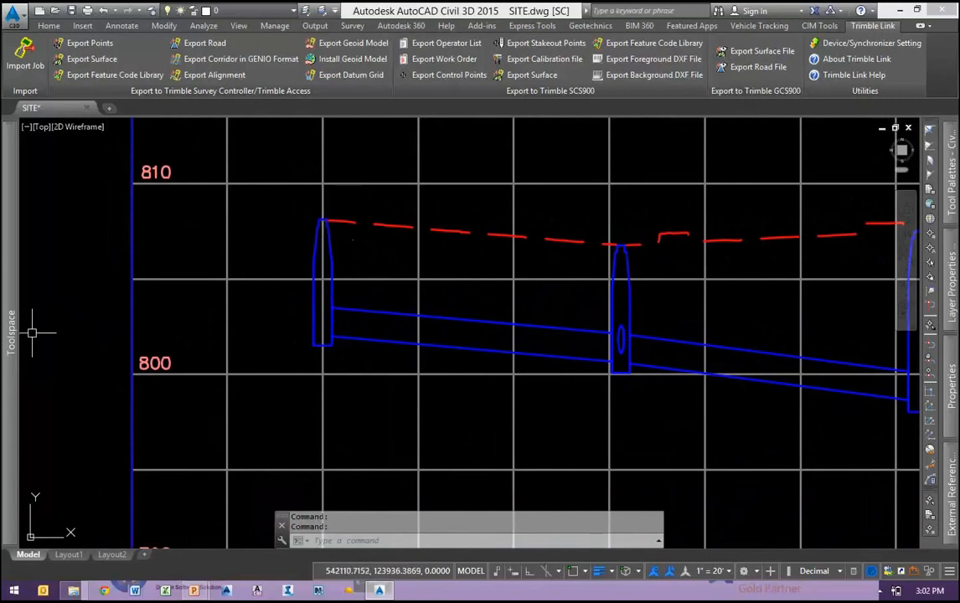
Run the Structures_in_CSV pipe report from the Reports Manager with the preselected objects and LandXML version 1.2.
{"action": "mouse_move", "coordinate": [10, 339]}
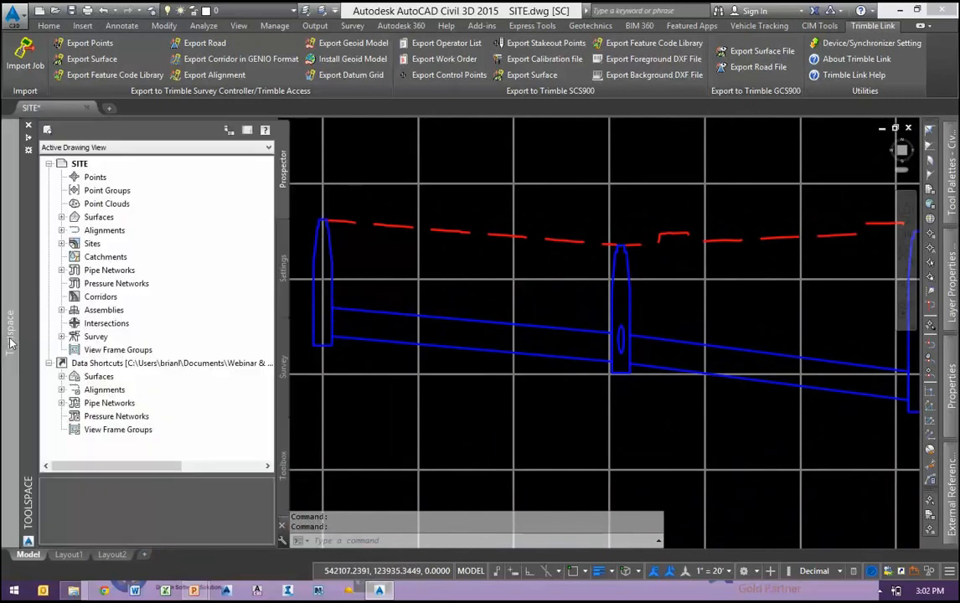
{"action": "left_click", "coordinate": [283, 463]}
{"action": "double_click", "coordinate": [95, 149]}
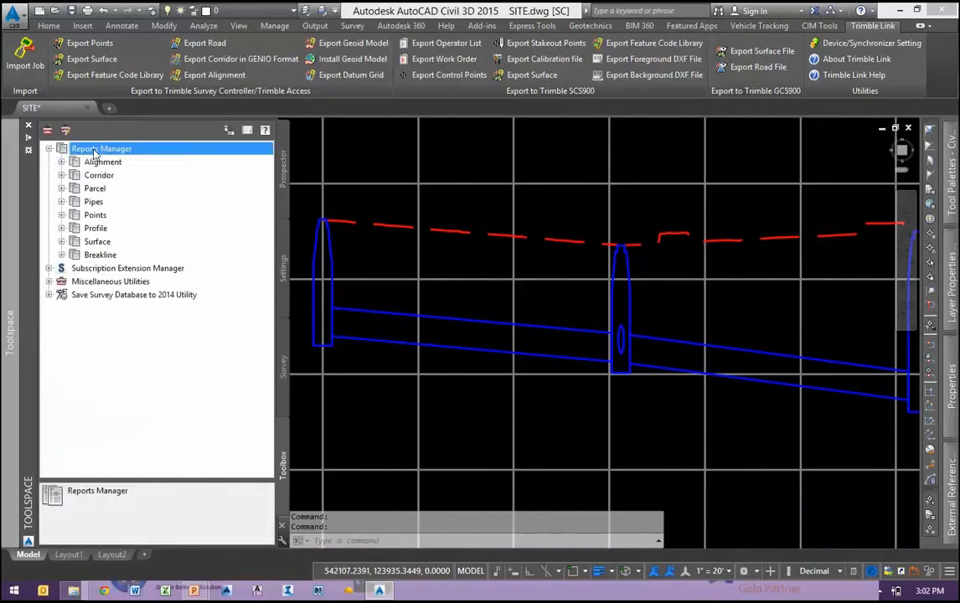
{"action": "double_click", "coordinate": [94, 203]}
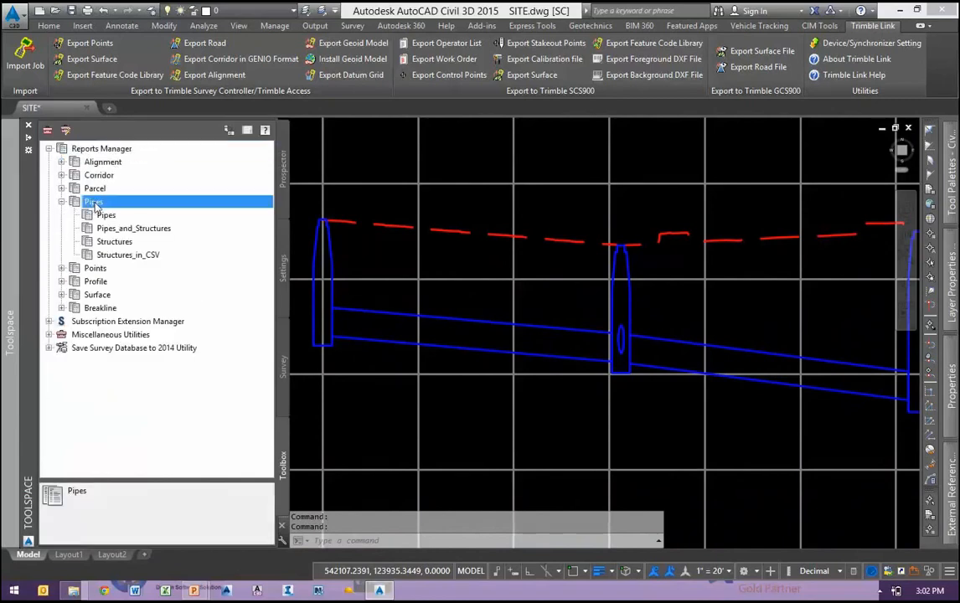
{"action": "left_click", "coordinate": [120, 256]}
{"action": "right_click", "coordinate": [120, 259]}
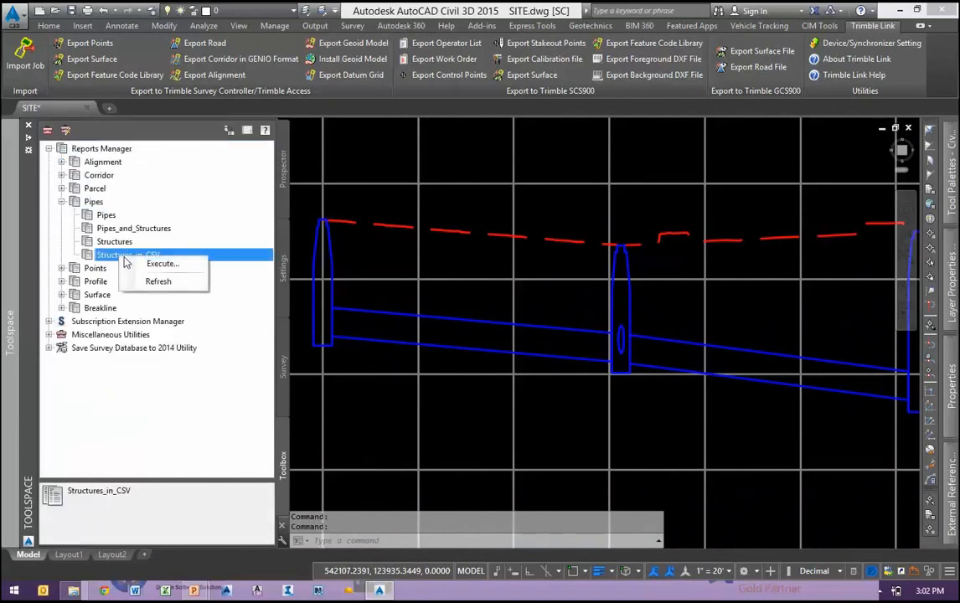
{"action": "left_click", "coordinate": [162, 264]}
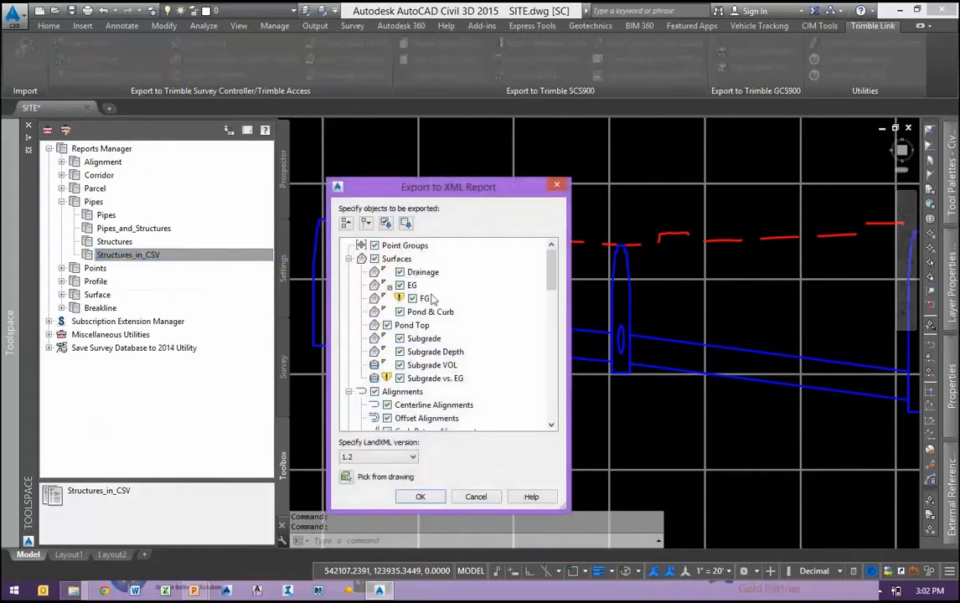
{"action": "left_click_drag", "start_coordinate": [476, 199], "coordinate": [457, 135]}
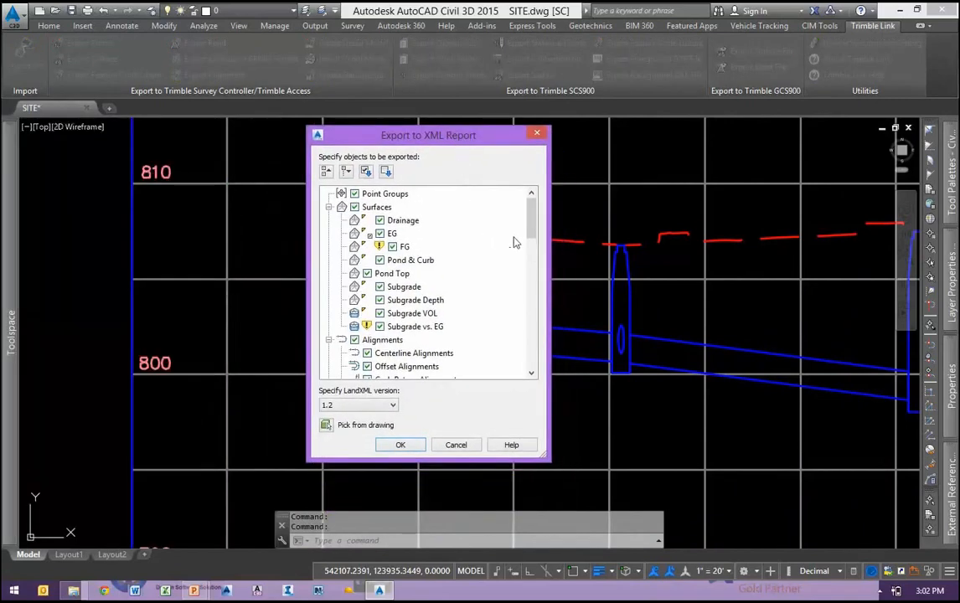
{"action": "left_click", "coordinate": [401, 446]}
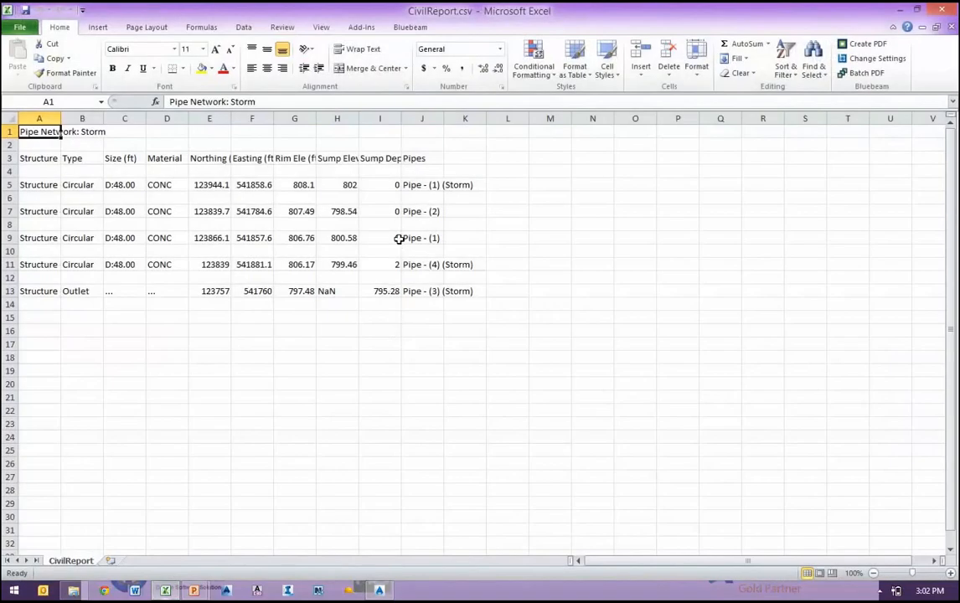
Auto-fit all columns in the CivilReport.csv workbook to read the structure coordinates and elevations, and close it without saving.
{"action": "left_click_drag", "start_coordinate": [49, 119], "coordinate": [84, 119]}
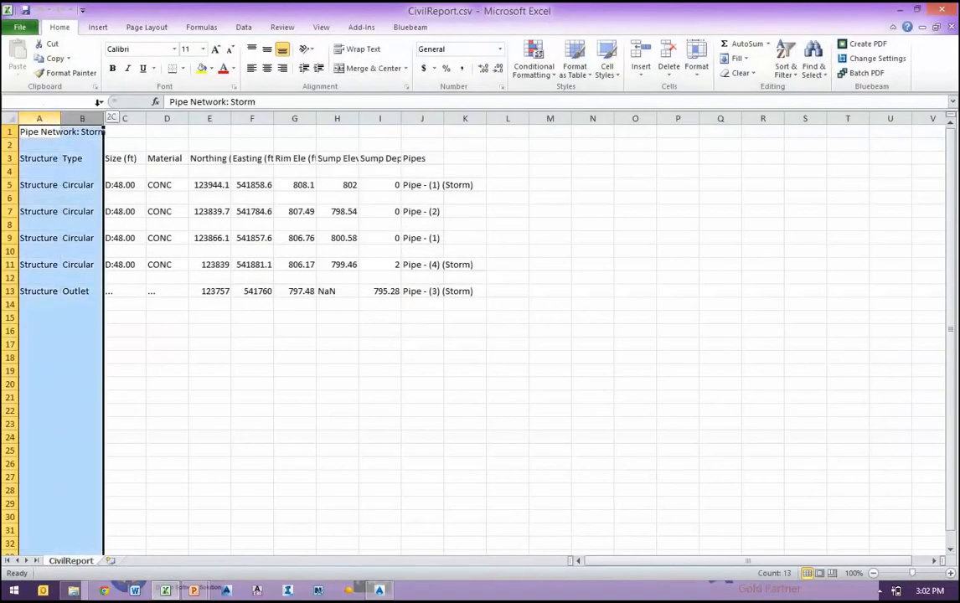
{"action": "left_click", "coordinate": [294, 118]}
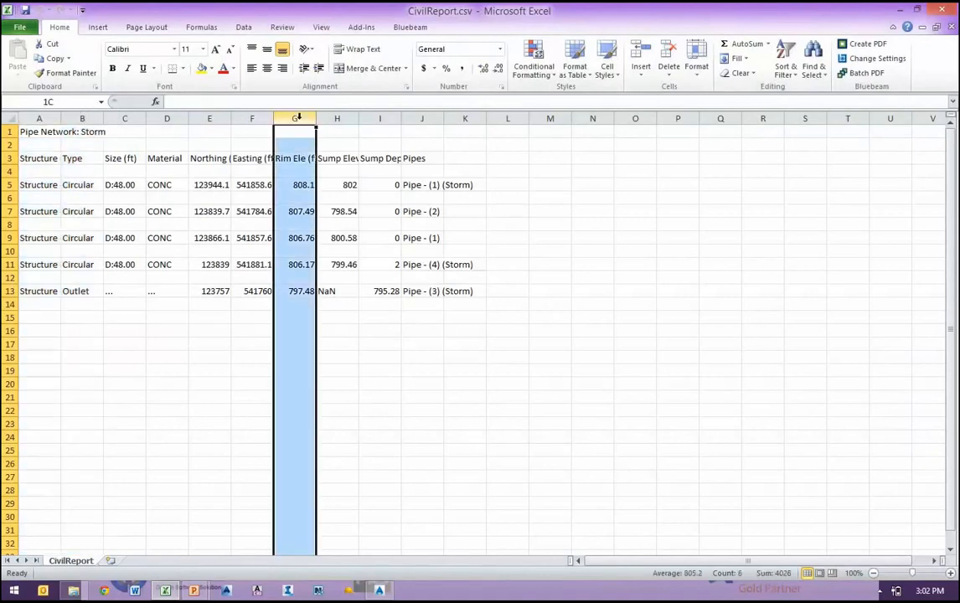
{"action": "left_click", "coordinate": [337, 118]}
{"action": "left_click", "coordinate": [16, 120]}
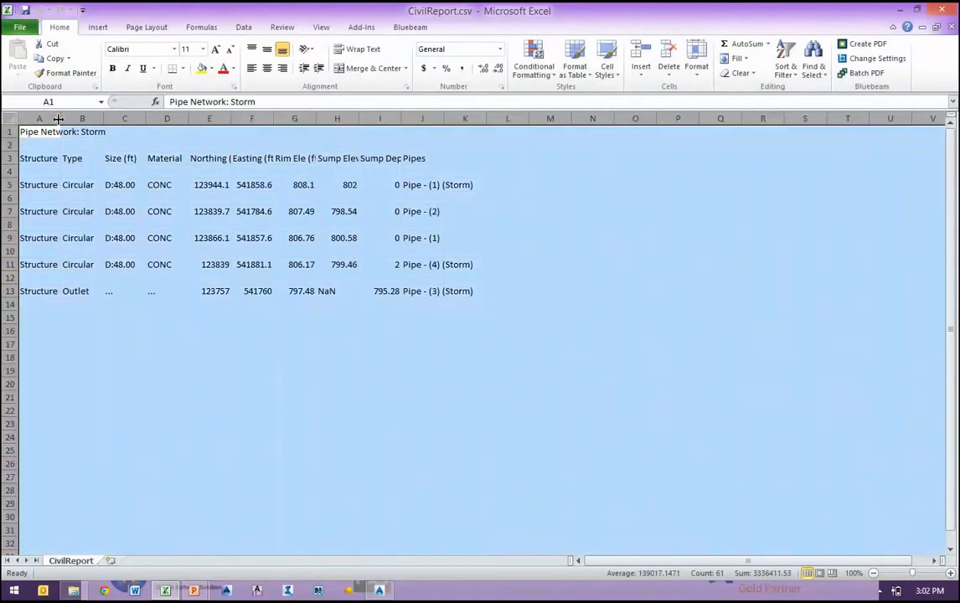
{"action": "double_click", "coordinate": [58, 119]}
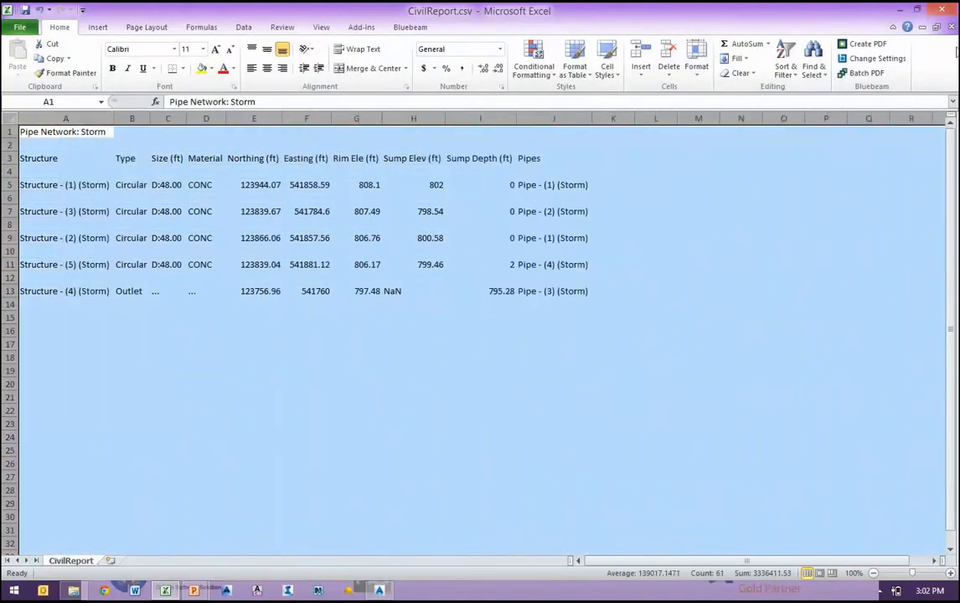
{"action": "left_click", "coordinate": [951, 8]}
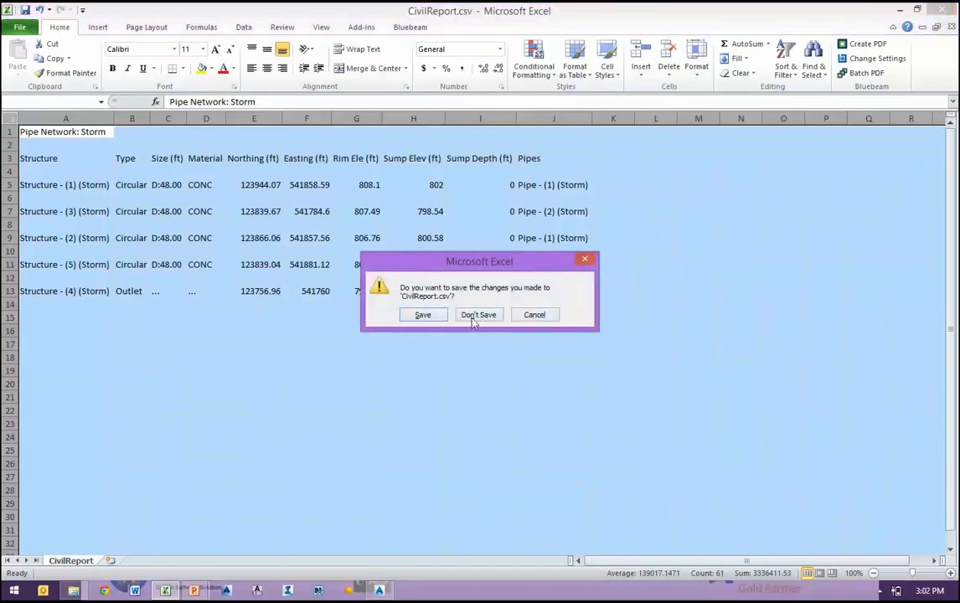
{"action": "left_click", "coordinate": [476, 315]}
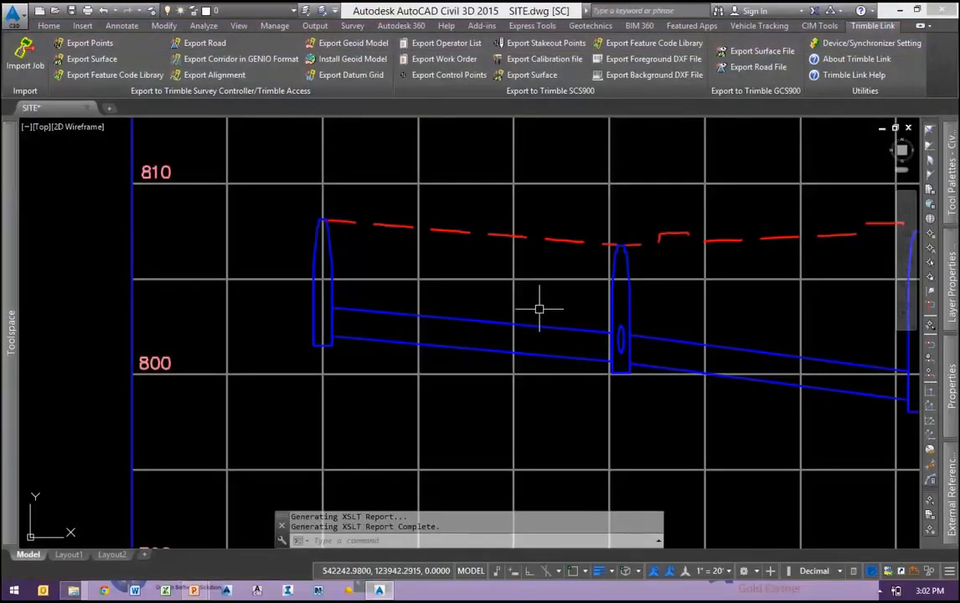
Examine the structure bottoms and pipe connections along the Storm profile view for comparison with the reported sump elevations.
{"action": "scroll", "coordinate": [469, 339], "scroll_direction": "down", "scroll_amount": 1}
{"action": "scroll", "coordinate": [399, 330], "scroll_direction": "up", "scroll_amount": 2}
{"action": "mouse_move", "coordinate": [386, 337]}
{"action": "middle_mouse_down"}
{"action": "mouse_move", "coordinate": [521, 349]}
{"action": "mouse_move", "coordinate": [303, 341]}
{"action": "middle_mouse_up"}
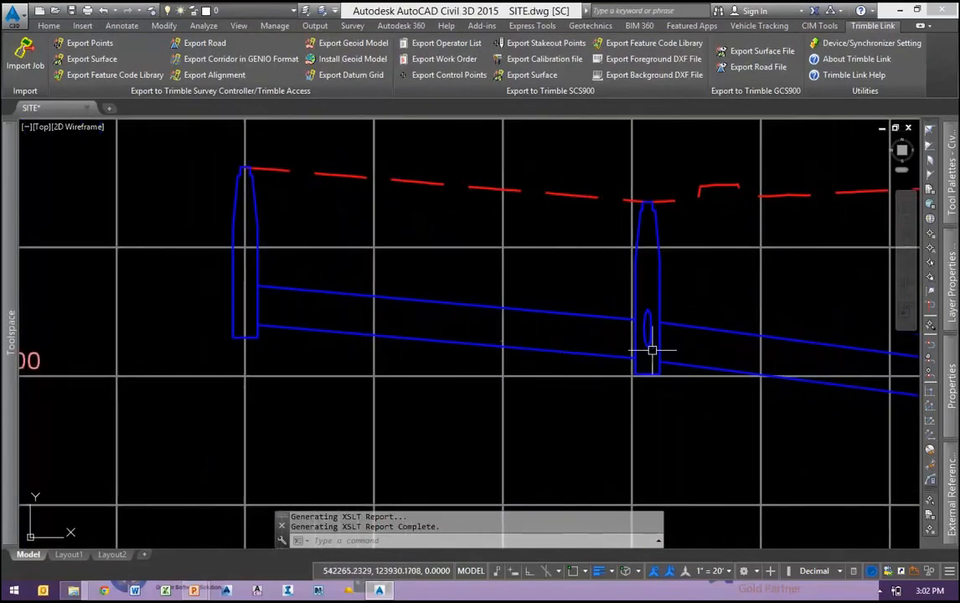
{"action": "middle_click_drag", "start_coordinate": [624, 469], "coordinate": [537, 452]}
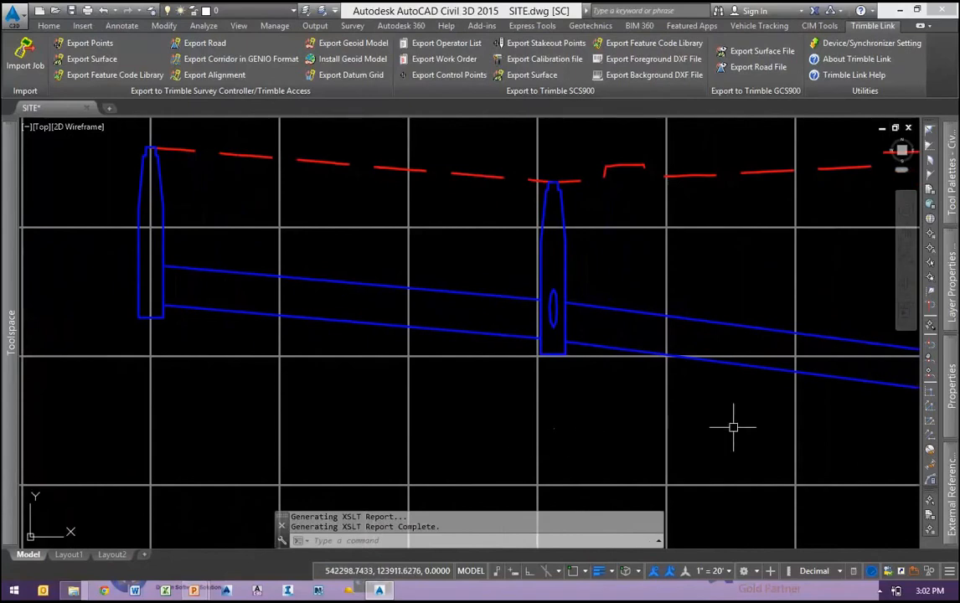
{"action": "middle_click_drag", "start_coordinate": [733, 427], "coordinate": [574, 433]}
{"action": "scroll", "coordinate": [394, 393], "scroll_direction": "down", "scroll_amount": 1}
{"action": "scroll", "coordinate": [706, 397], "scroll_direction": "down", "scroll_amount": 1}
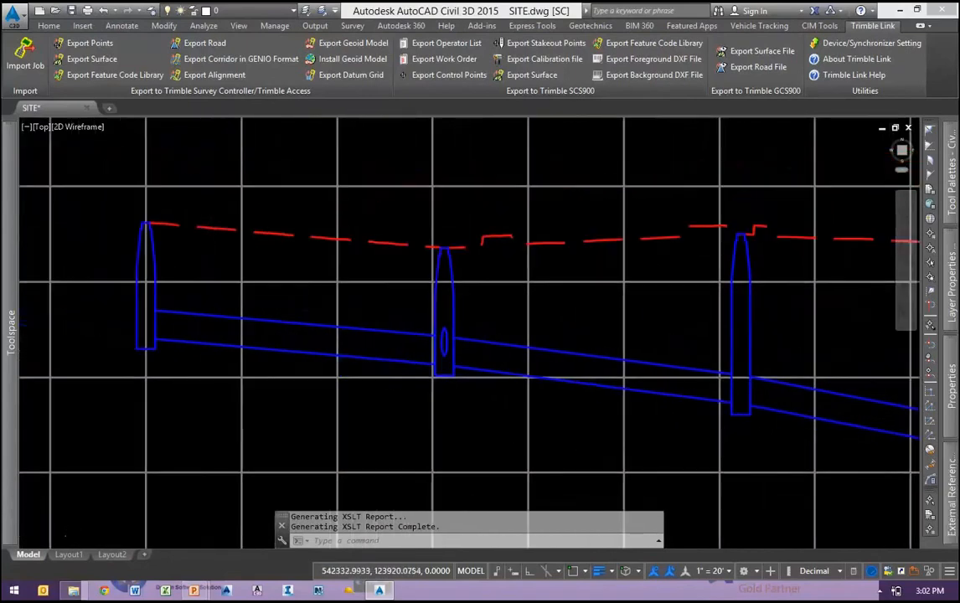
{"action": "scroll", "coordinate": [706, 397], "scroll_direction": "down", "scroll_amount": 2}
{"action": "scroll", "coordinate": [407, 381], "scroll_direction": "up", "scroll_amount": 3}
{"action": "scroll", "coordinate": [428, 369], "scroll_direction": "up", "scroll_amount": 2}
{"action": "middle_click_drag", "start_coordinate": [429, 369], "coordinate": [369, 385]}
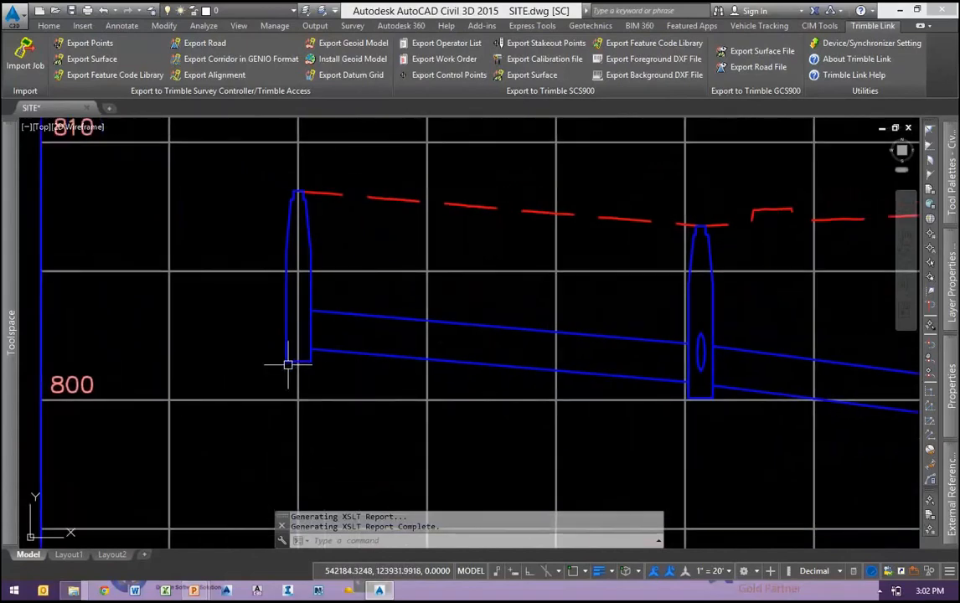
Examine the first pipe's invert against the bottoms of its two end structures in the Storm profile view.
{"action": "scroll", "coordinate": [294, 360], "scroll_direction": "up", "scroll_amount": 3}
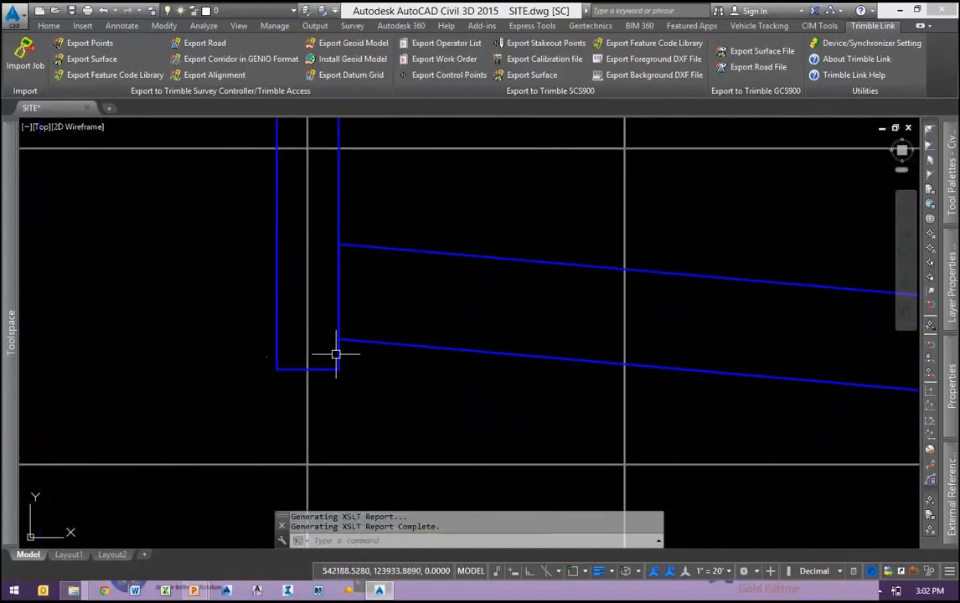
{"action": "scroll", "coordinate": [339, 352], "scroll_direction": "down", "scroll_amount": 3}
{"action": "scroll", "coordinate": [331, 351], "scroll_direction": "up", "scroll_amount": 1}
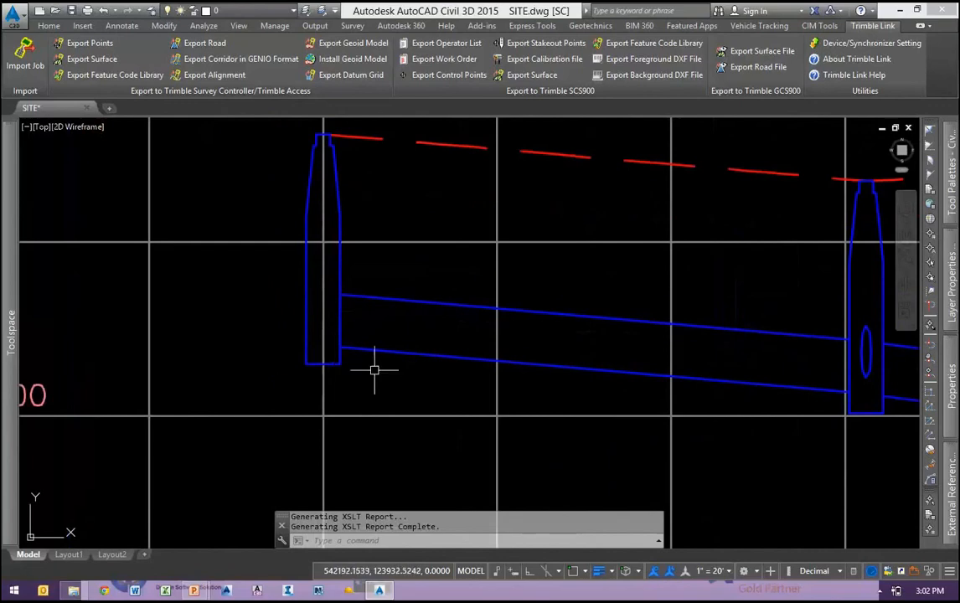
{"action": "mouse_move", "coordinate": [778, 425]}
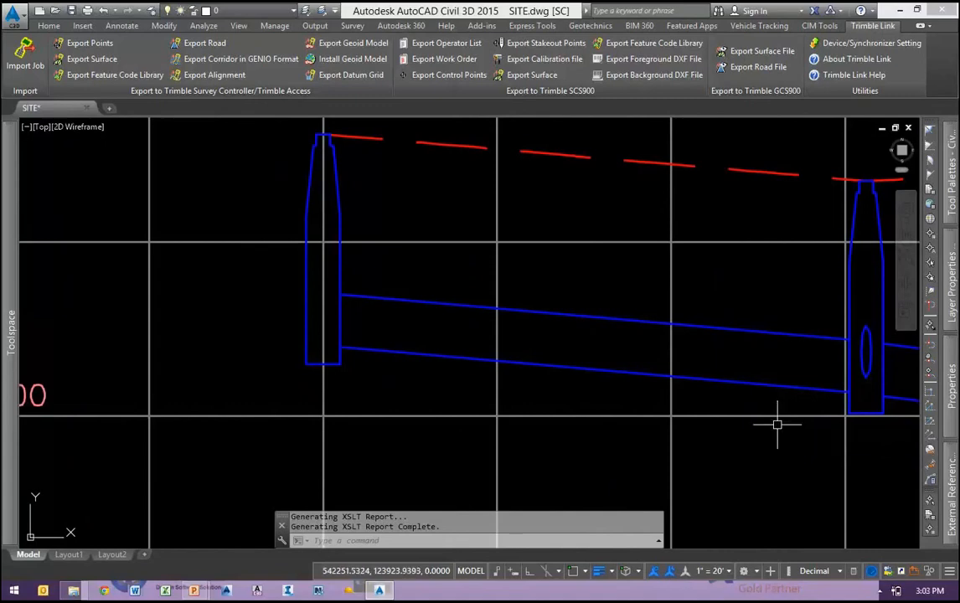
{"action": "left_click", "coordinate": [321, 357]}
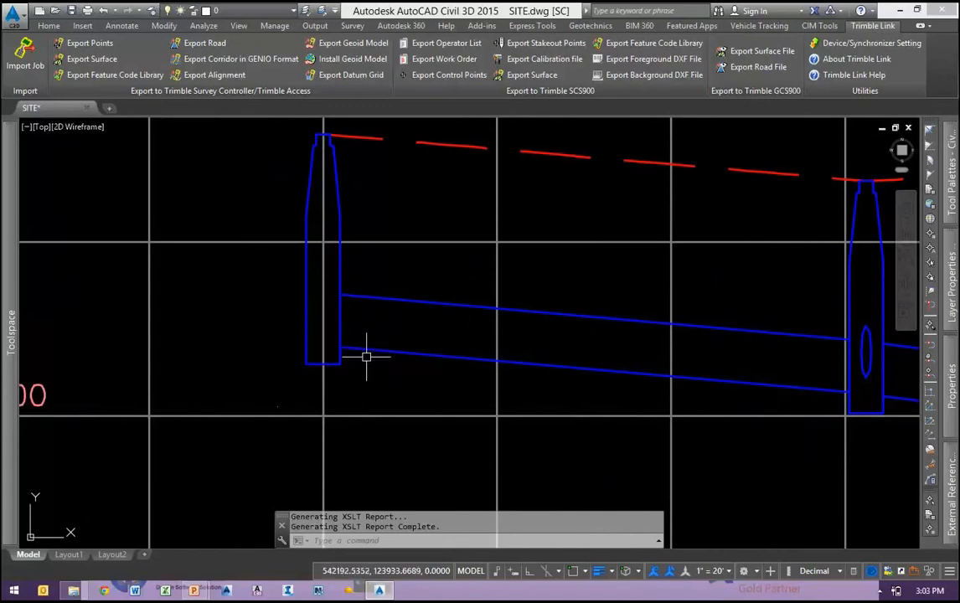
{"action": "mouse_move", "coordinate": [721, 446]}
{"action": "middle_mouse_down"}
{"action": "mouse_move", "coordinate": [542, 403]}
{"action": "mouse_move", "coordinate": [521, 422]}
{"action": "mouse_move", "coordinate": [608, 448]}
{"action": "middle_mouse_up"}
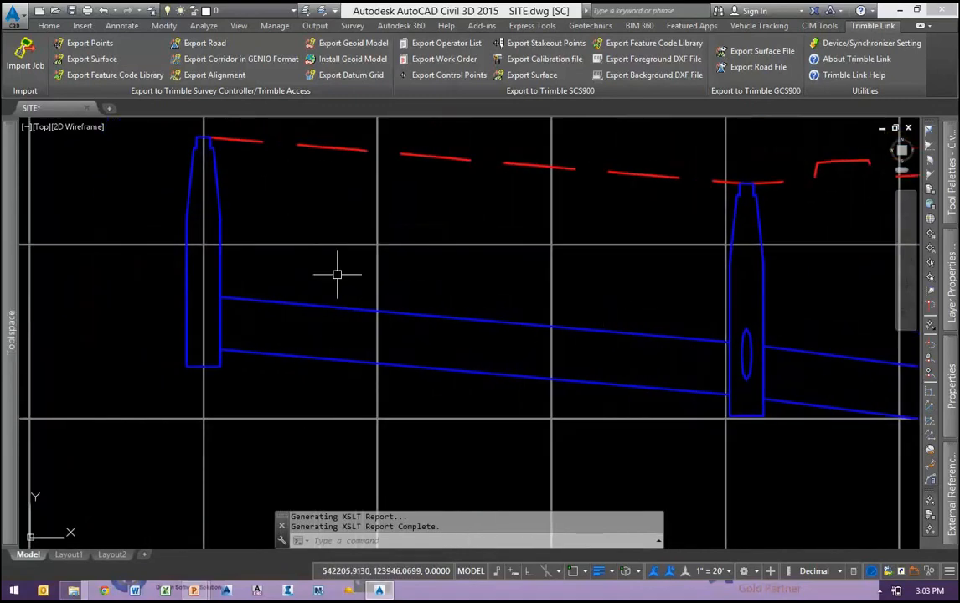
{"action": "middle_click_drag", "start_coordinate": [335, 273], "coordinate": [450, 284]}
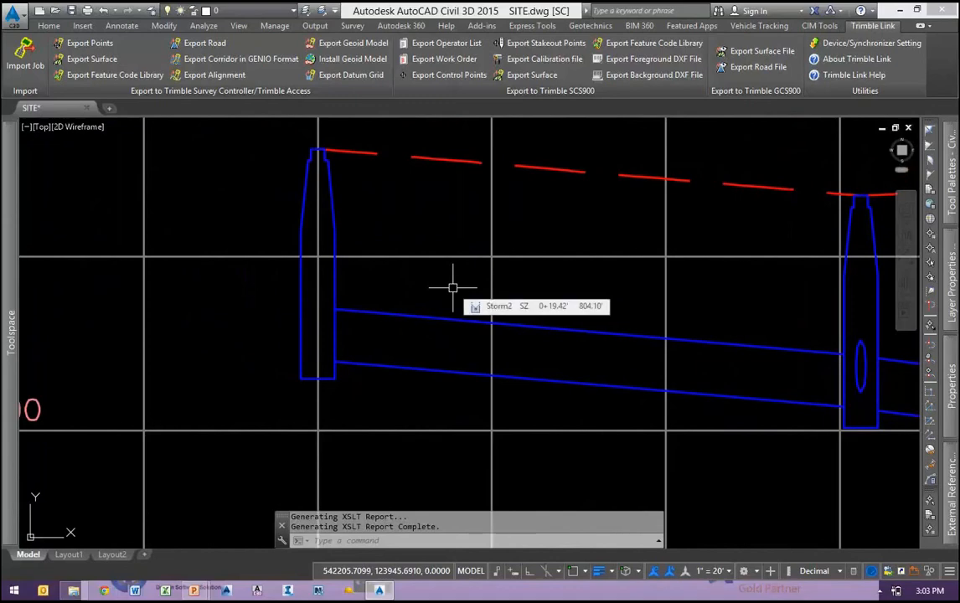
{"action": "scroll", "coordinate": [356, 356], "scroll_direction": "down", "scroll_amount": 4}
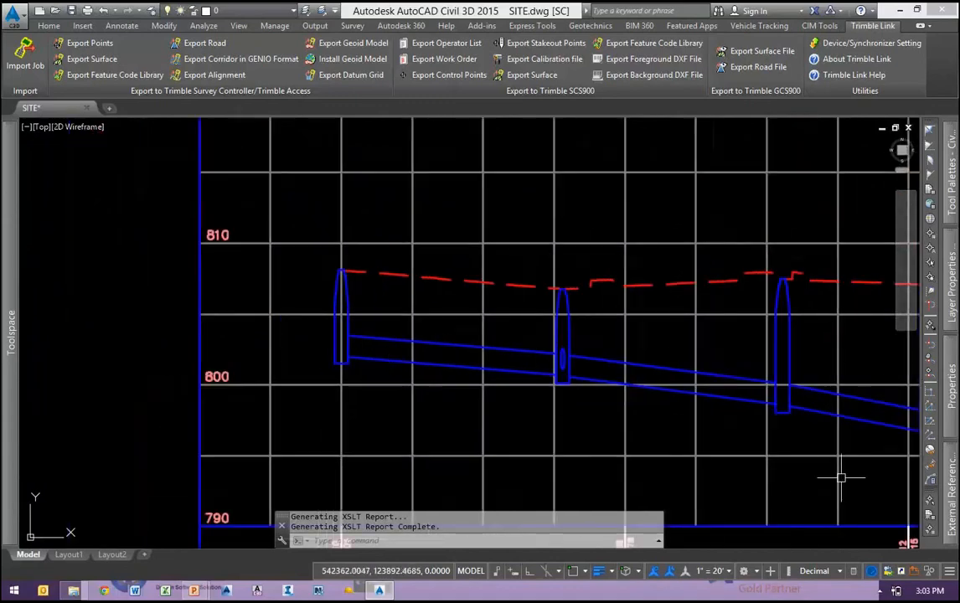
{"action": "middle_click_drag", "start_coordinate": [842, 476], "coordinate": [607, 450]}
{"action": "middle_click_drag", "start_coordinate": [338, 410], "coordinate": [595, 407]}
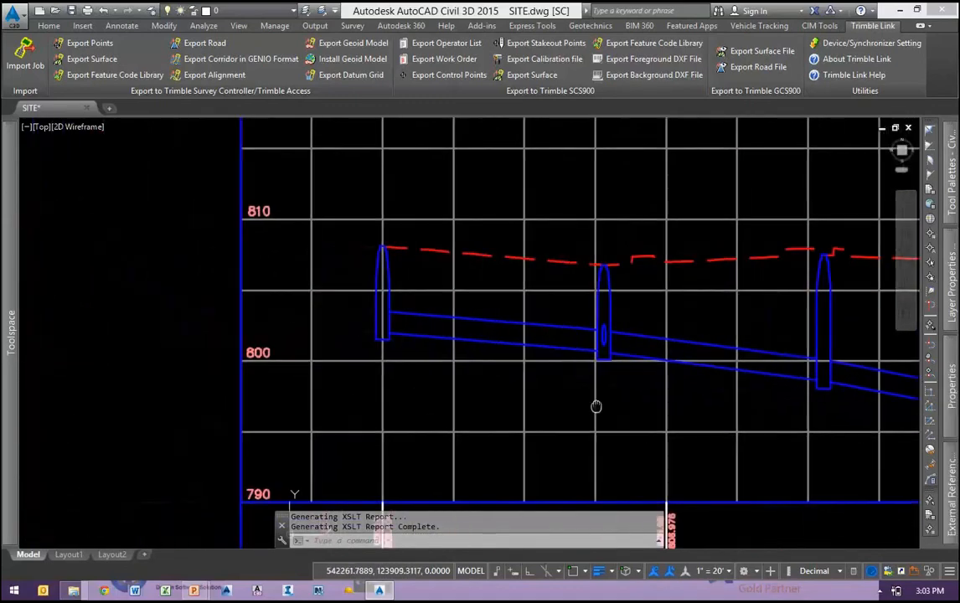
Sort the layers by freeze state and thaw the C-ROAD-STORM layer to show the storm alignment in plan.
{"action": "scroll", "coordinate": [702, 352], "scroll_direction": "down", "scroll_amount": 8}
{"action": "scroll", "coordinate": [437, 373], "scroll_direction": "up", "scroll_amount": 8}
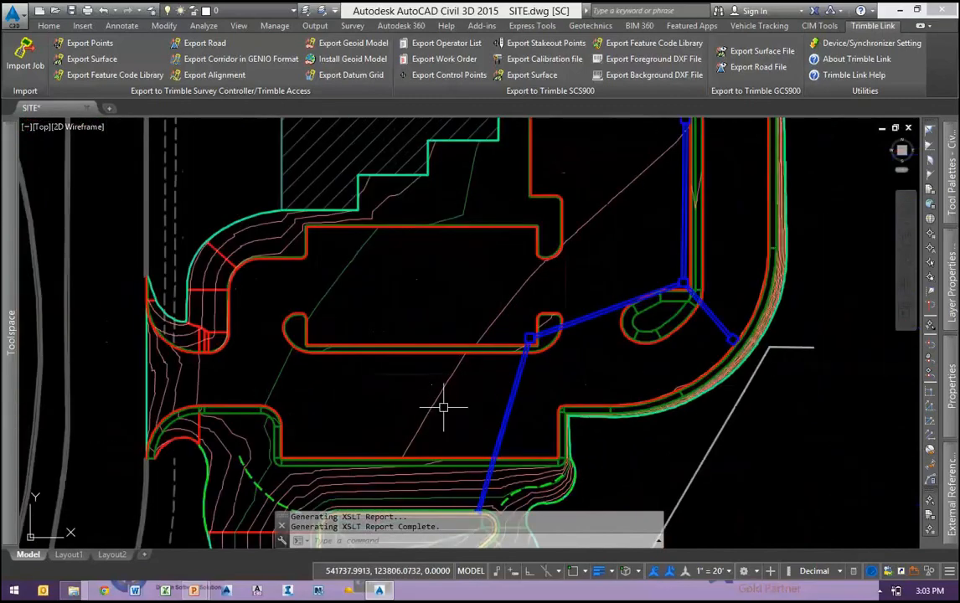
{"action": "key", "text": "Return"}
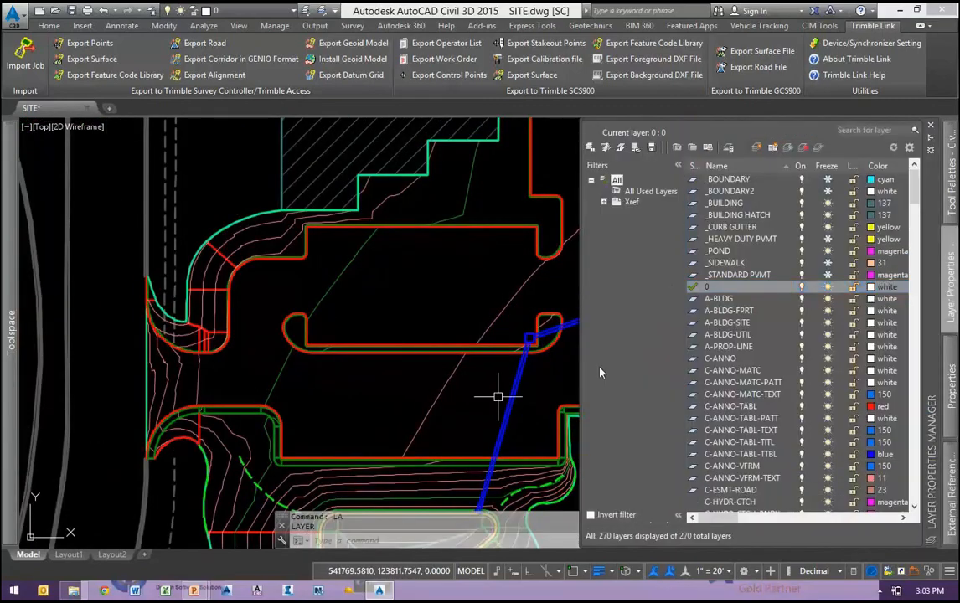
{"action": "left_click", "coordinate": [826, 166]}
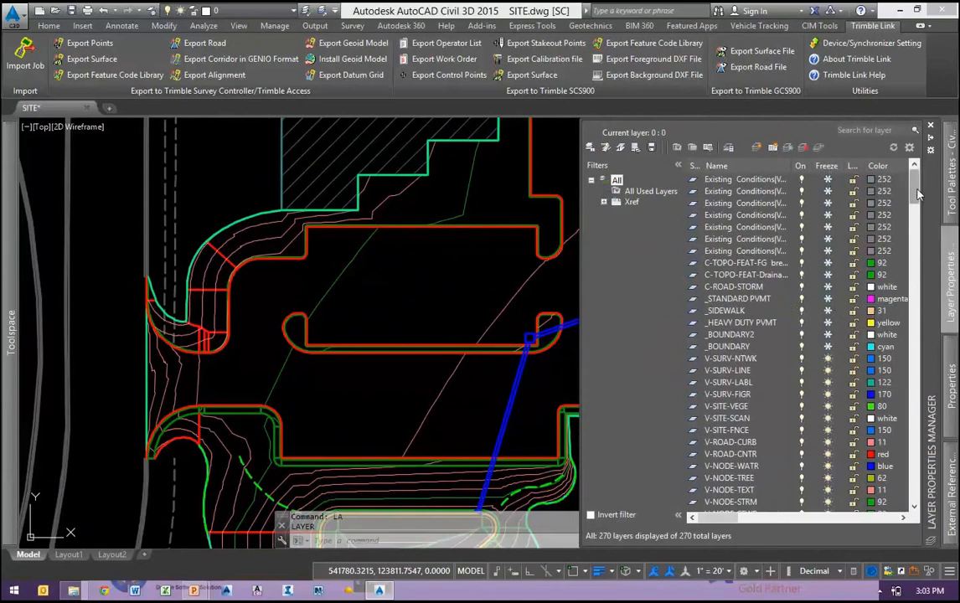
{"action": "left_click", "coordinate": [742, 288]}
{"action": "left_click", "coordinate": [826, 287]}
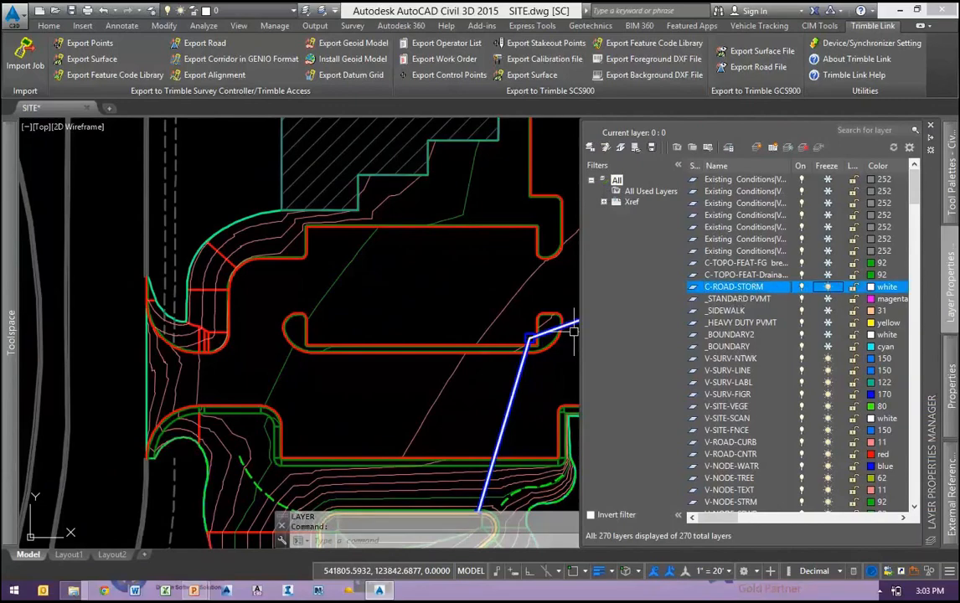
Select the storm alignment in plan to check its route along the pipe run, and clear the selection.
{"action": "scroll", "coordinate": [573, 329], "scroll_direction": "up", "scroll_amount": 5}
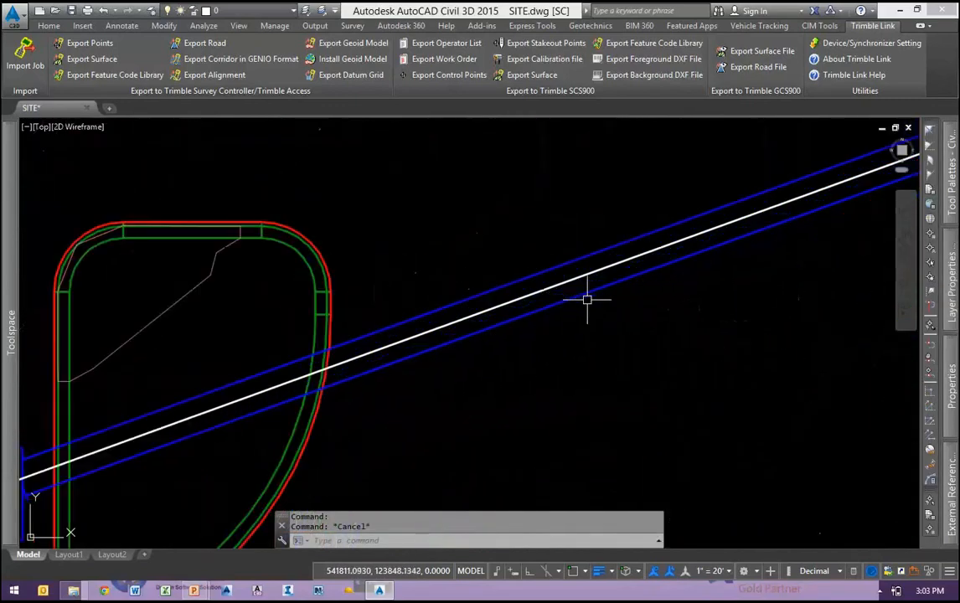
{"action": "left_click", "coordinate": [606, 263]}
{"action": "scroll", "coordinate": [642, 217], "scroll_direction": "down", "scroll_amount": 10}
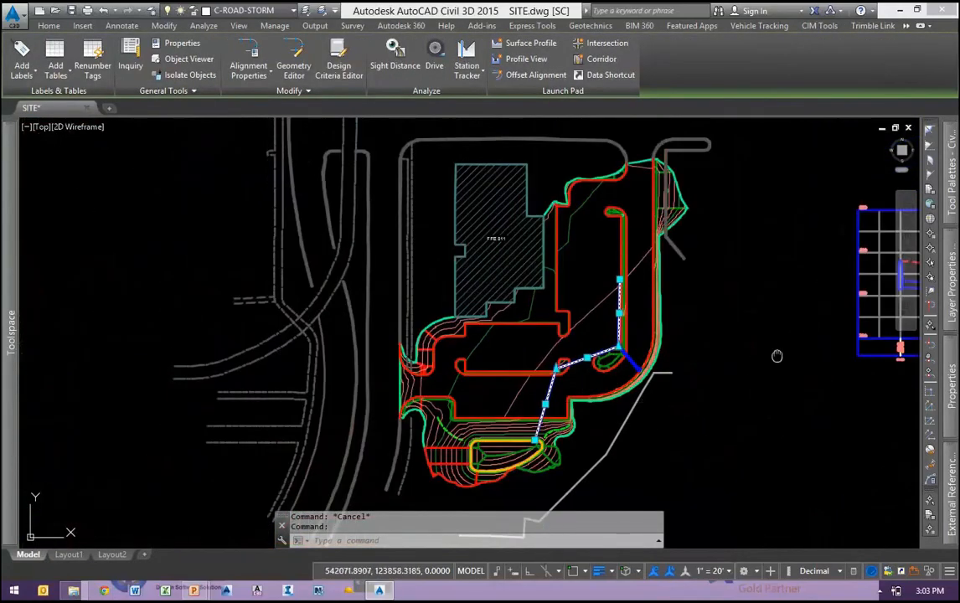
{"action": "middle_click_drag", "start_coordinate": [775, 356], "coordinate": [372, 404]}
{"action": "key", "text": "Escape"}
{"action": "key", "text": "Escape"}
{"action": "scroll", "coordinate": [525, 310], "scroll_direction": "up", "scroll_amount": 10}
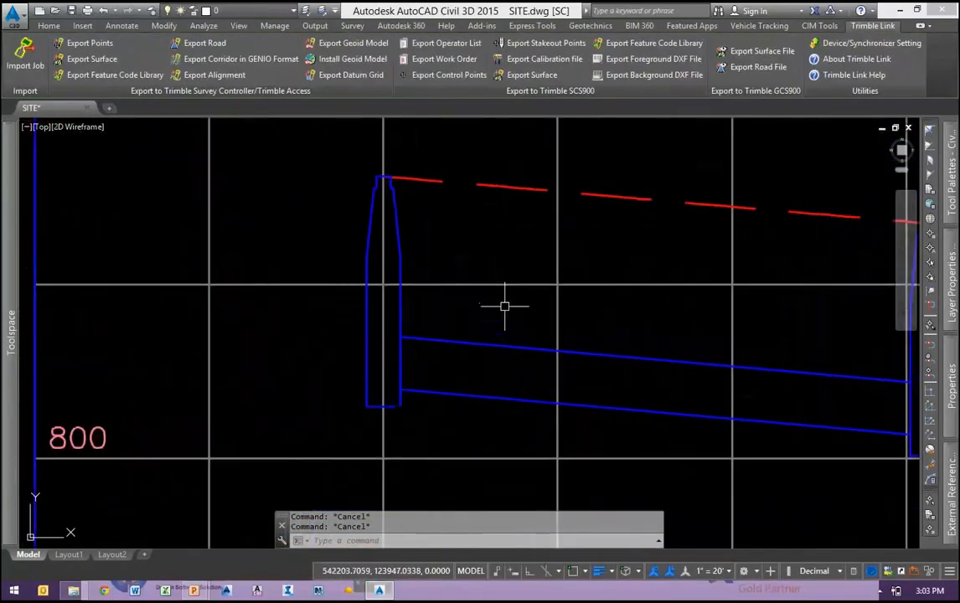
{"action": "middle_click_drag", "start_coordinate": [503, 306], "coordinate": [542, 289]}
{"action": "left_click", "coordinate": [538, 275]}
{"action": "left_click", "coordinate": [449, 198]}
{"action": "key", "text": "Escape"}
{"action": "left_click", "coordinate": [439, 337]}
{"action": "middle_click_drag", "start_coordinate": [485, 326], "coordinate": [483, 185]}
{"action": "right_click", "coordinate": [414, 156]}
{"action": "key", "text": "Escape"}
{"action": "key", "text": "Escape"}
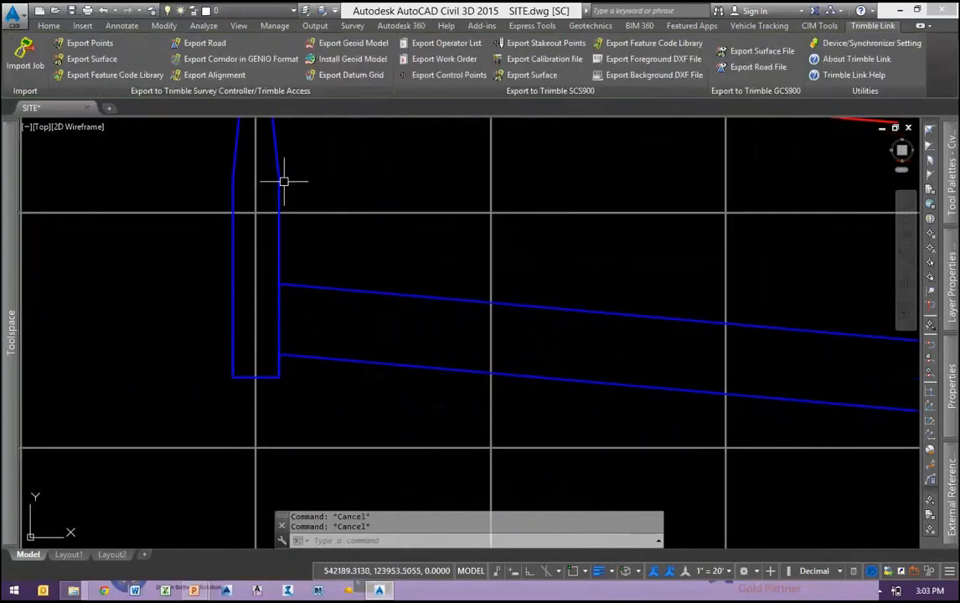
Turn off part masking for the profile display in the first structure's Catch Basin style.
{"action": "left_click", "coordinate": [279, 171]}
{"action": "right_click", "coordinate": [368, 163]}
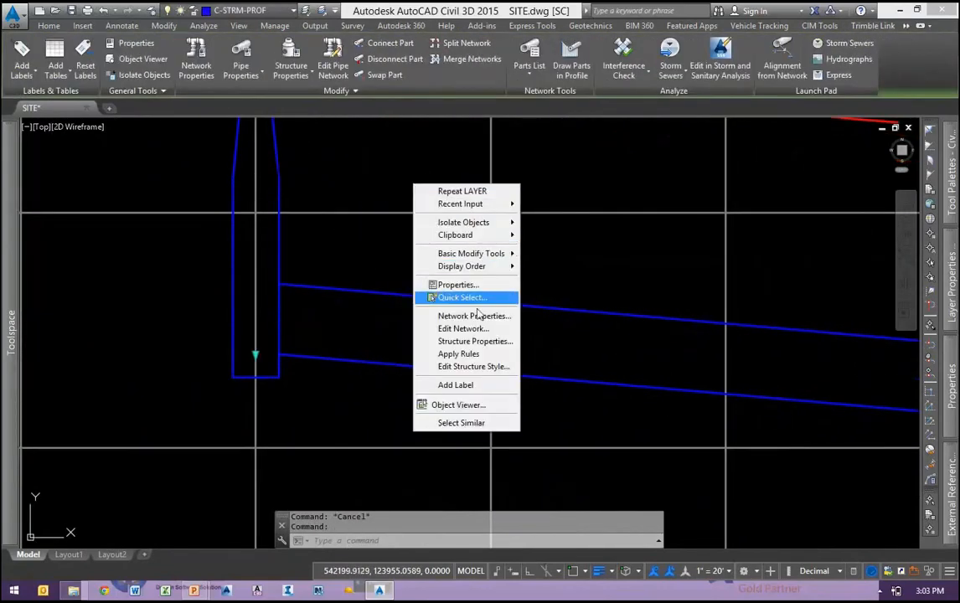
{"action": "left_click", "coordinate": [474, 367]}
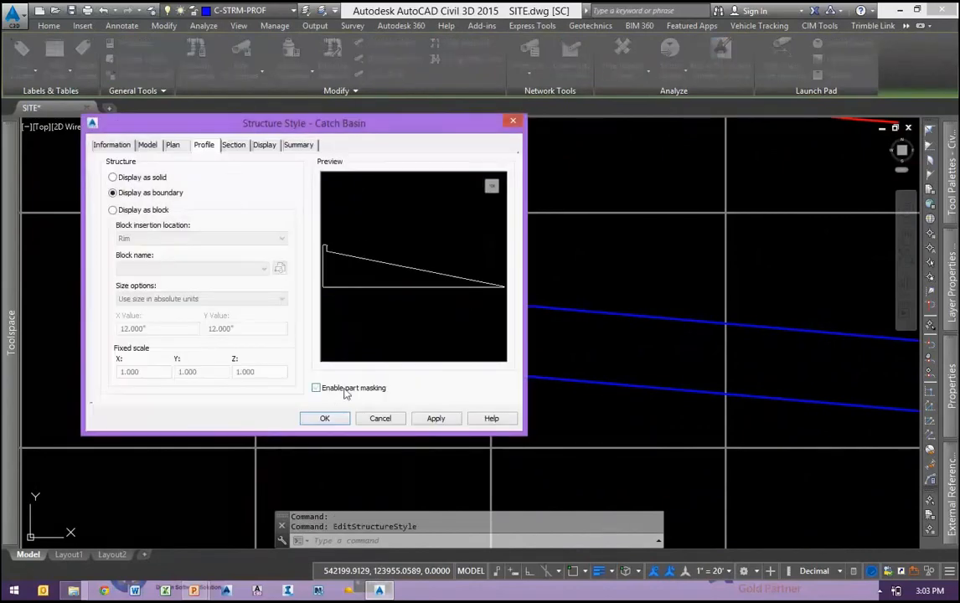
{"action": "left_click", "coordinate": [328, 419]}
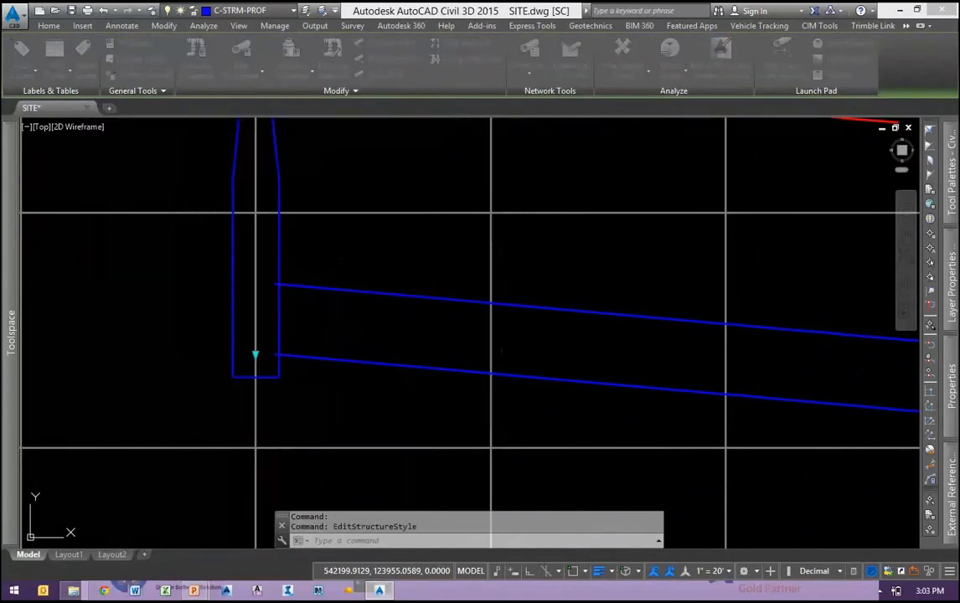
{"action": "scroll", "coordinate": [282, 345], "scroll_direction": "up", "scroll_amount": 5}
{"action": "key", "text": "Escape"}
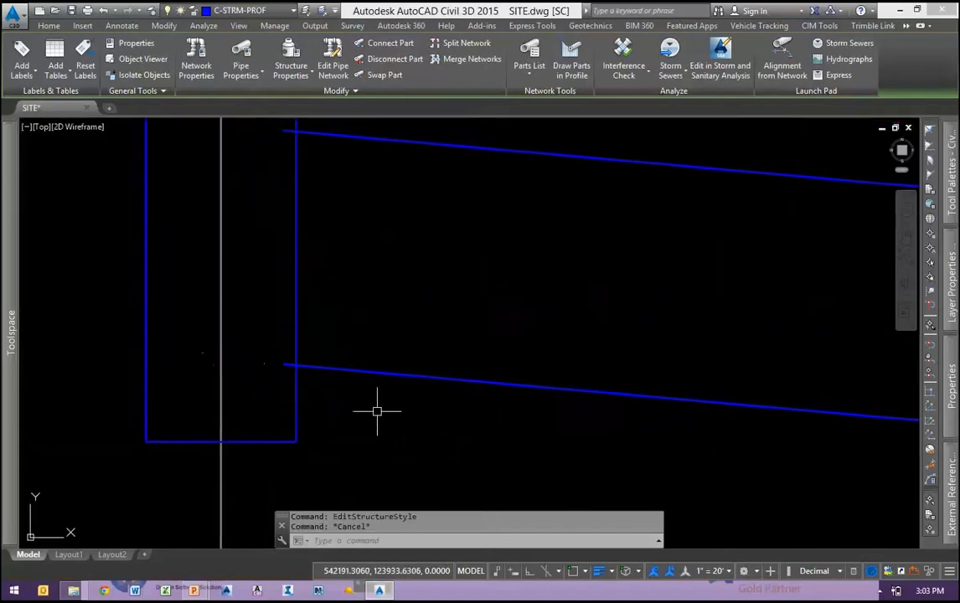
Select the first pipe in the profile view and examine where its end meets the structure wall.
{"action": "left_click", "coordinate": [456, 323]}
{"action": "scroll", "coordinate": [503, 340], "scroll_direction": "down", "scroll_amount": 4}
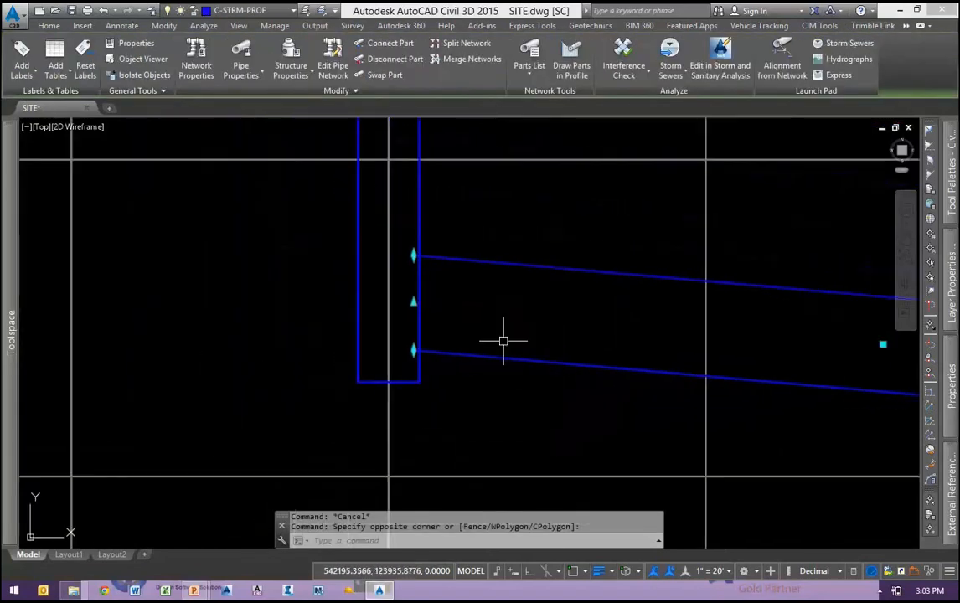
{"action": "scroll", "coordinate": [449, 305], "scroll_direction": "up", "scroll_amount": 4}
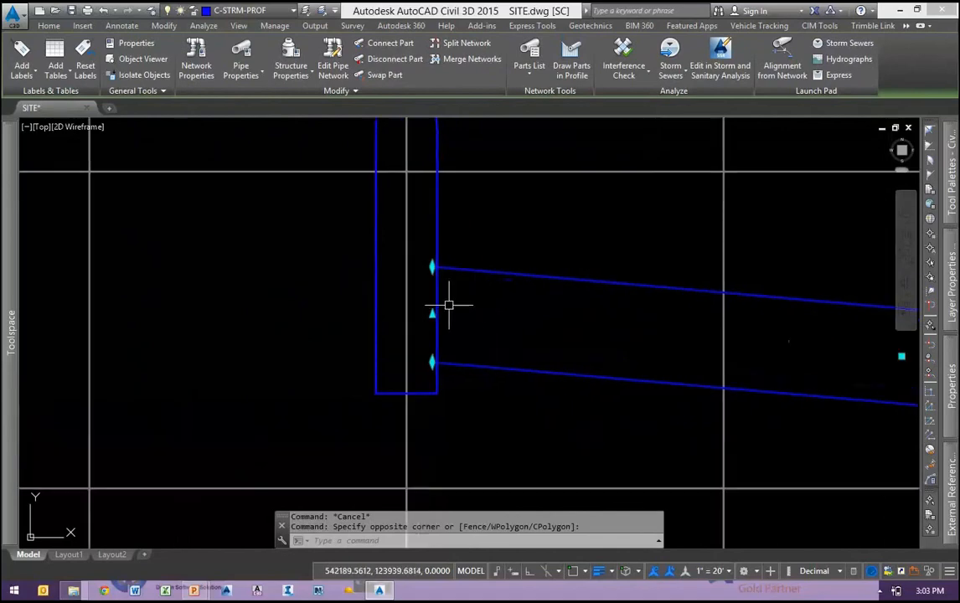
{"action": "middle_click_drag", "start_coordinate": [533, 316], "coordinate": [495, 307]}
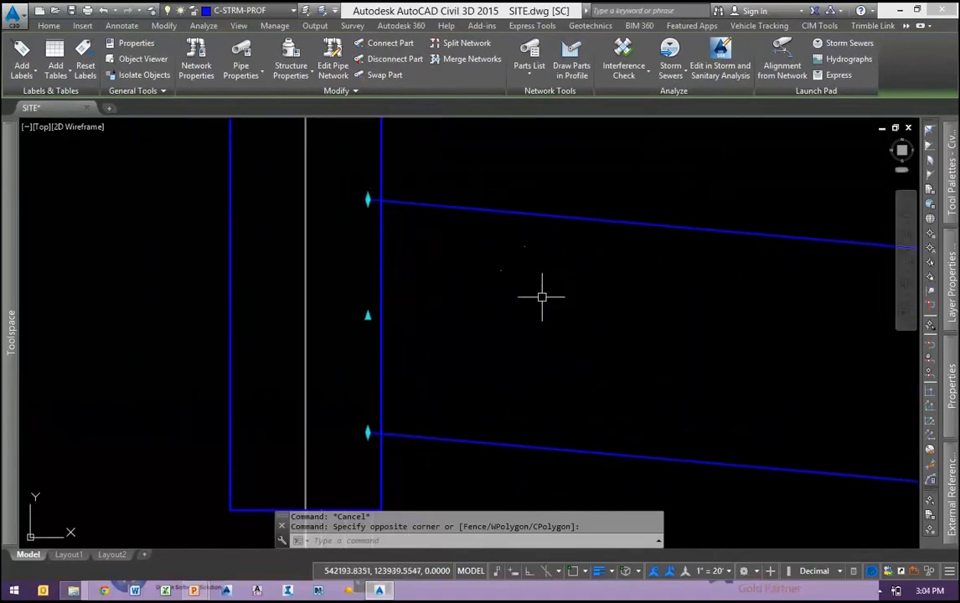
{"action": "scroll", "coordinate": [546, 315], "scroll_direction": "down", "scroll_amount": 1}
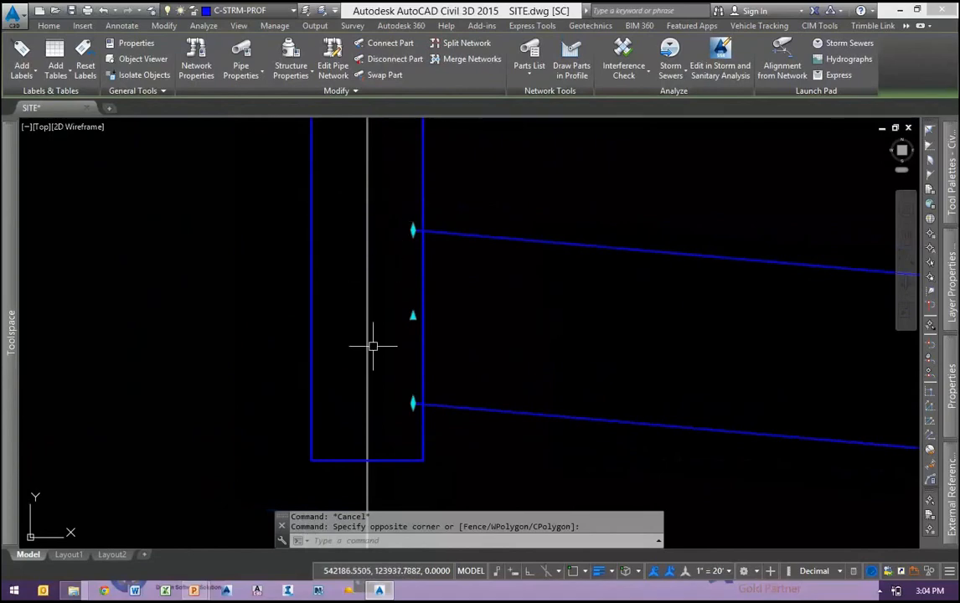
{"action": "scroll", "coordinate": [390, 375], "scroll_direction": "down", "scroll_amount": 1}
{"action": "scroll", "coordinate": [390, 375], "scroll_direction": "down", "scroll_amount": 1}
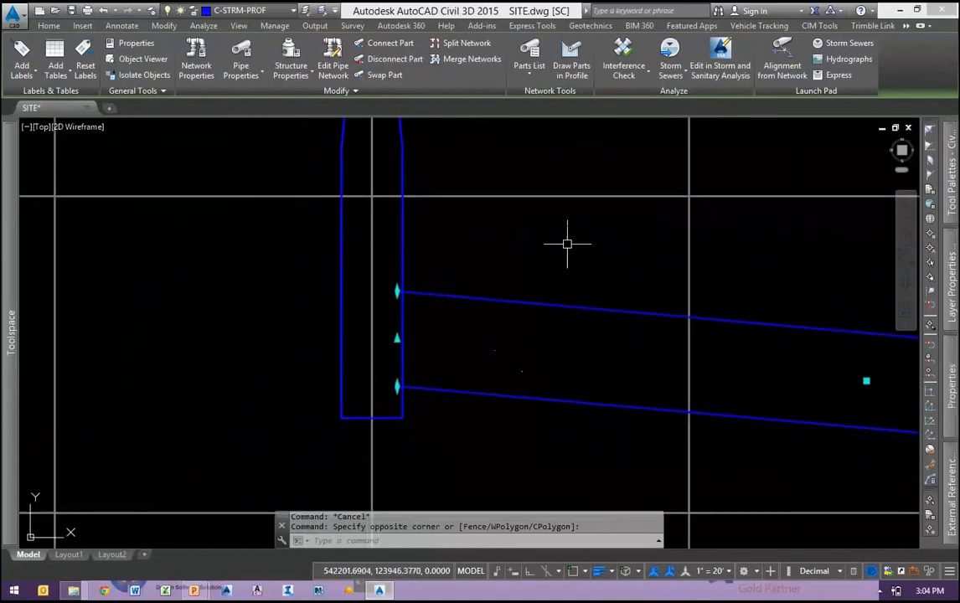
Review the Set Pipe End Location rule in the selected pipe's Basic rule set, and close the properties without changes.
{"action": "right_click", "coordinate": [587, 249]}
{"action": "left_click", "coordinate": [640, 406]}
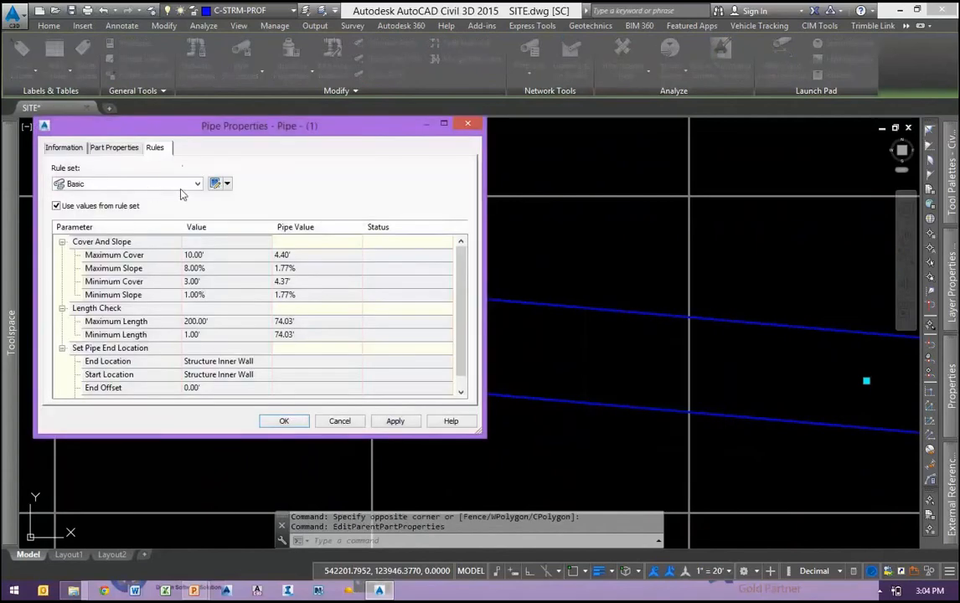
{"action": "left_click", "coordinate": [216, 186]}
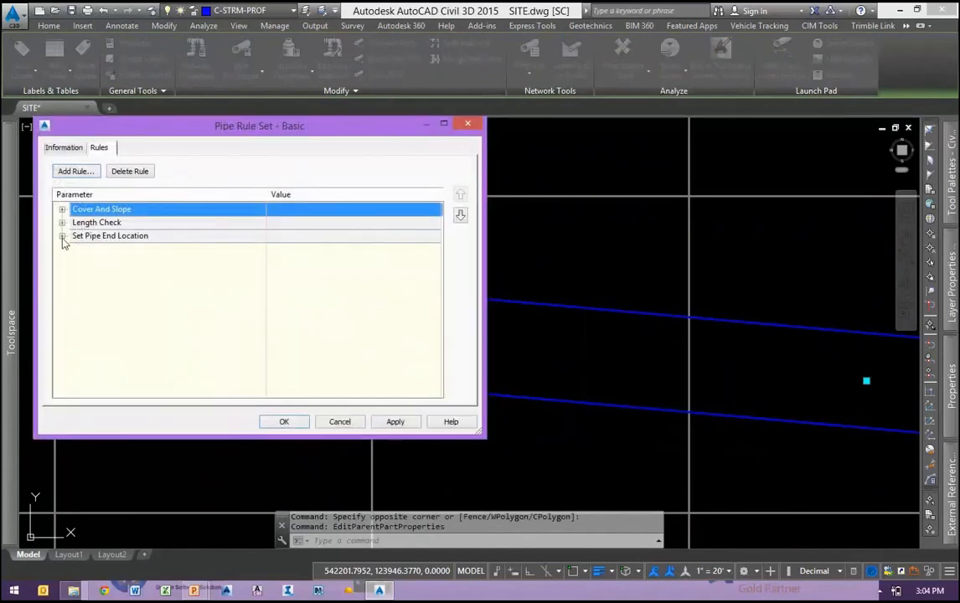
{"action": "left_click", "coordinate": [62, 236]}
{"action": "left_click", "coordinate": [228, 249]}
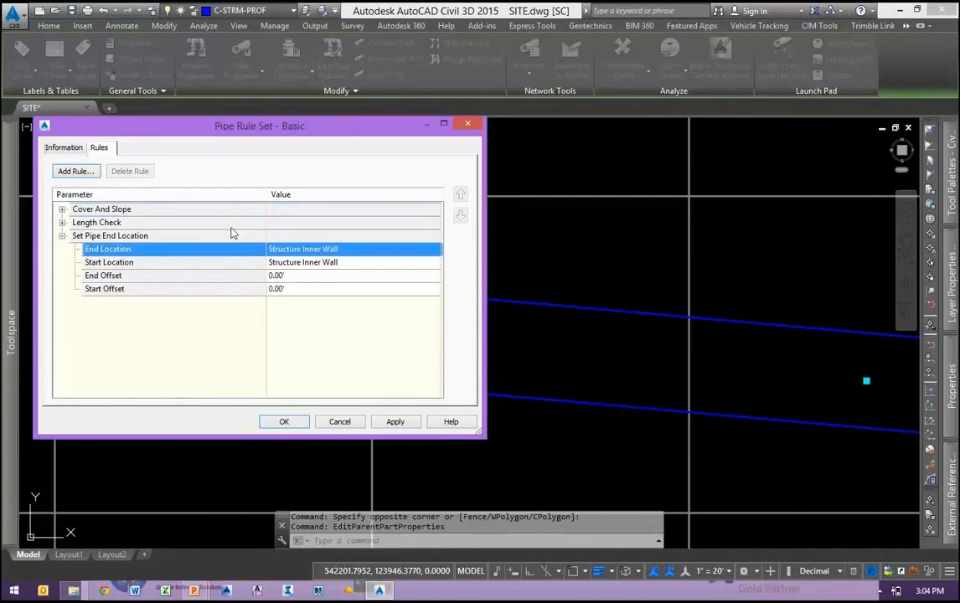
{"action": "left_click", "coordinate": [339, 425]}
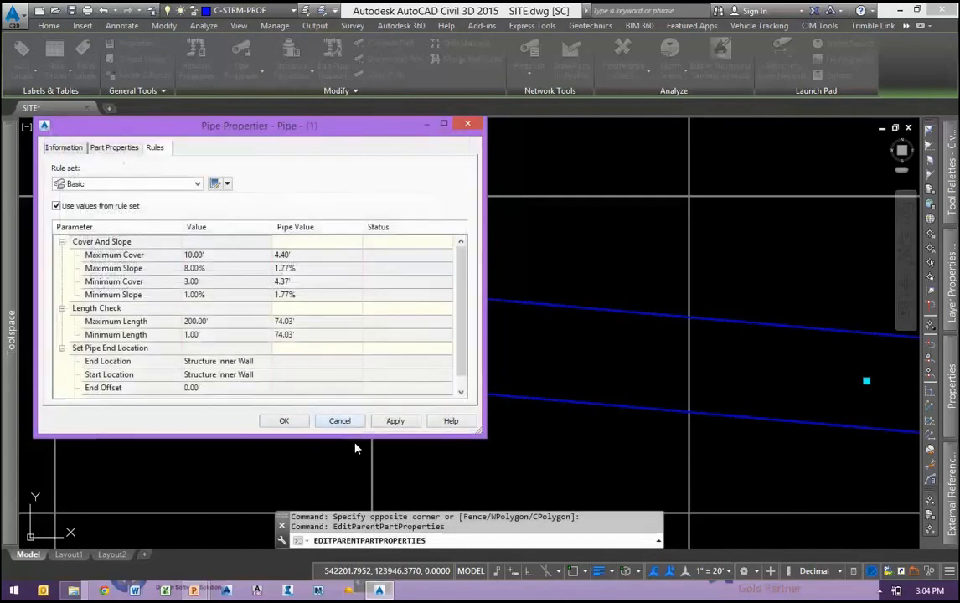
{"action": "left_click", "coordinate": [340, 421]}
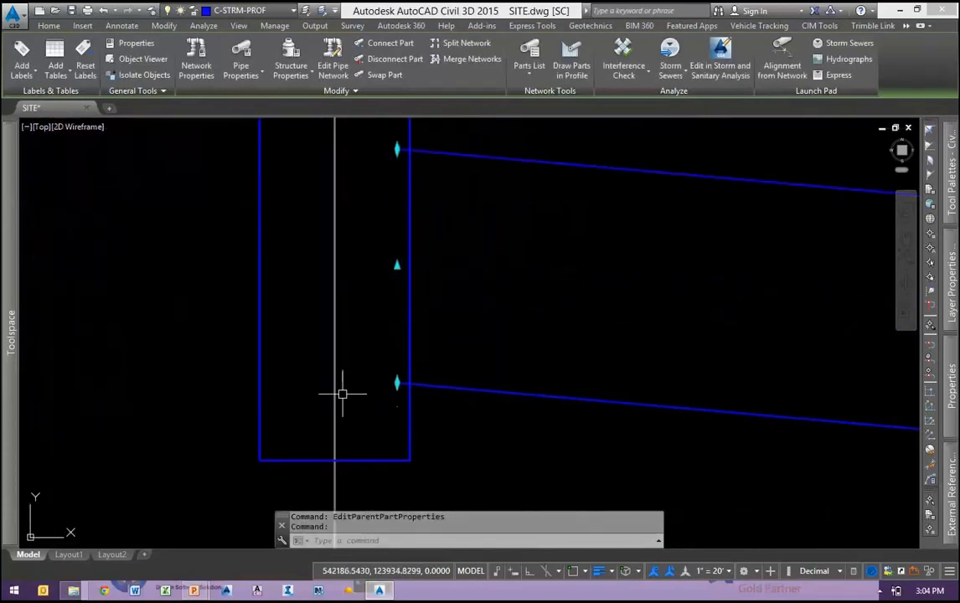
{"action": "scroll", "coordinate": [341, 395], "scroll_direction": "down", "scroll_amount": 5}
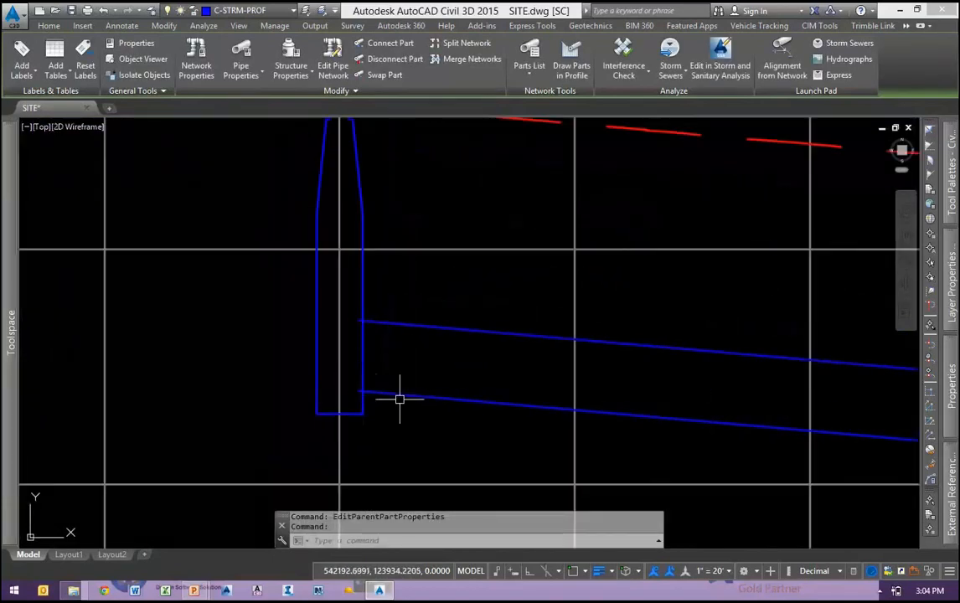
{"action": "key", "text": "Escape"}
{"action": "key", "text": "Escape"}
Start a new layout profile on the Storm alignment's profile view and name it Storm Invert.
{"action": "middle_click_drag", "start_coordinate": [462, 395], "coordinate": [396, 371]}
{"action": "scroll", "coordinate": [335, 344], "scroll_direction": "up", "scroll_amount": 3}
{"action": "left_click", "coordinate": [479, 266]}
{"action": "left_click", "coordinate": [435, 199]}
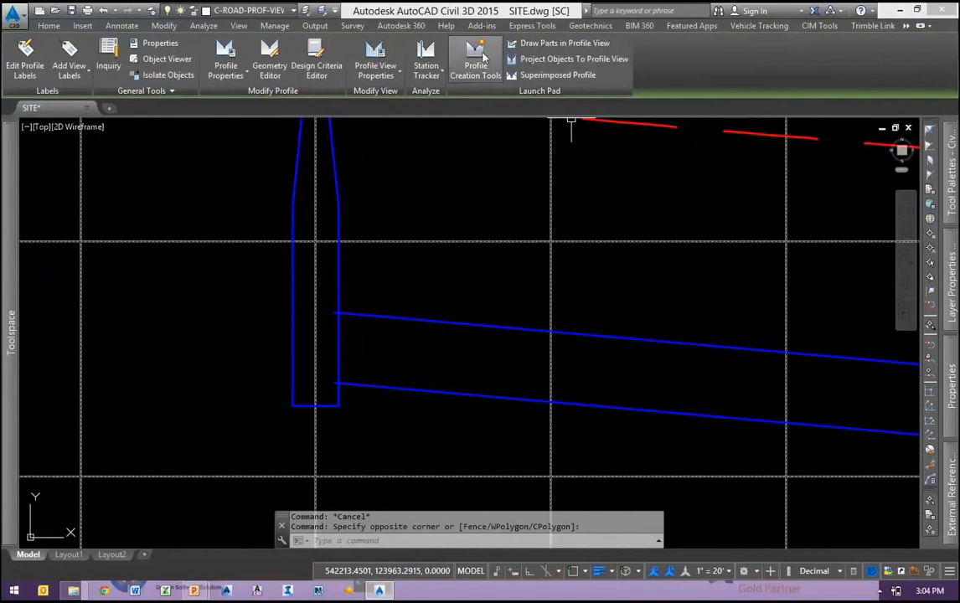
{"action": "left_click", "coordinate": [475, 56]}
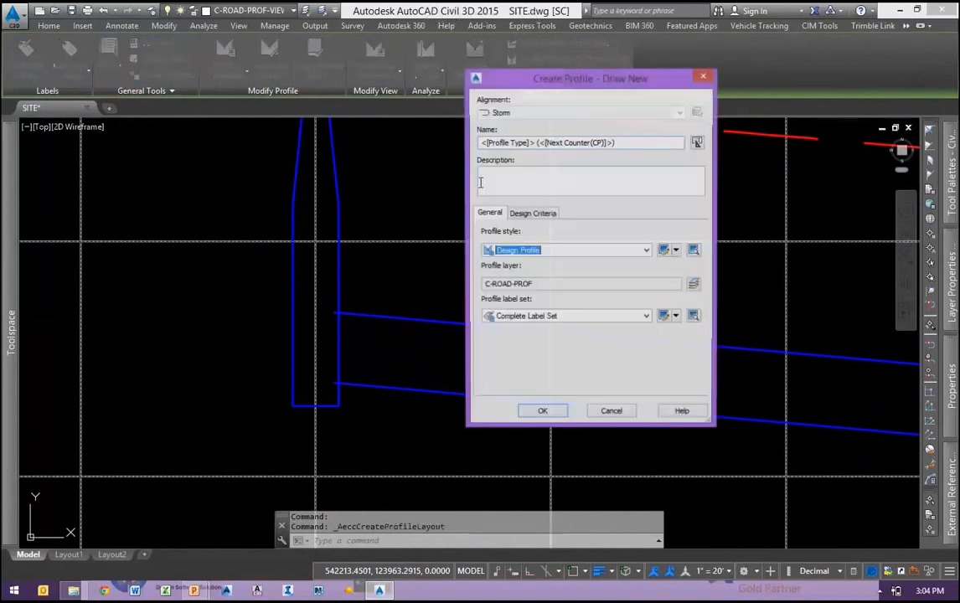
{"action": "left_click_drag", "start_coordinate": [656, 142], "coordinate": [435, 139]}
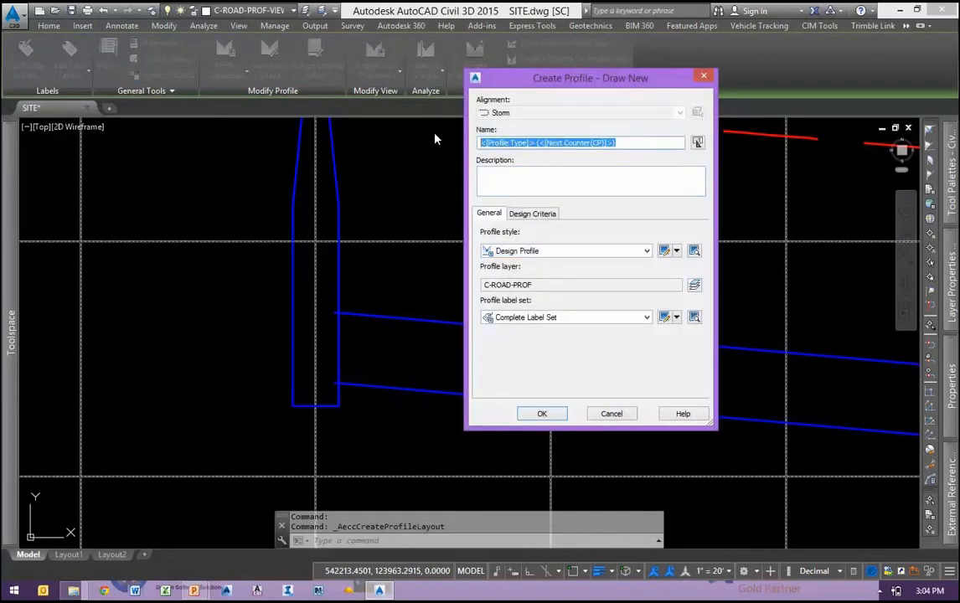
{"action": "type", "text": "Storm Invert"}
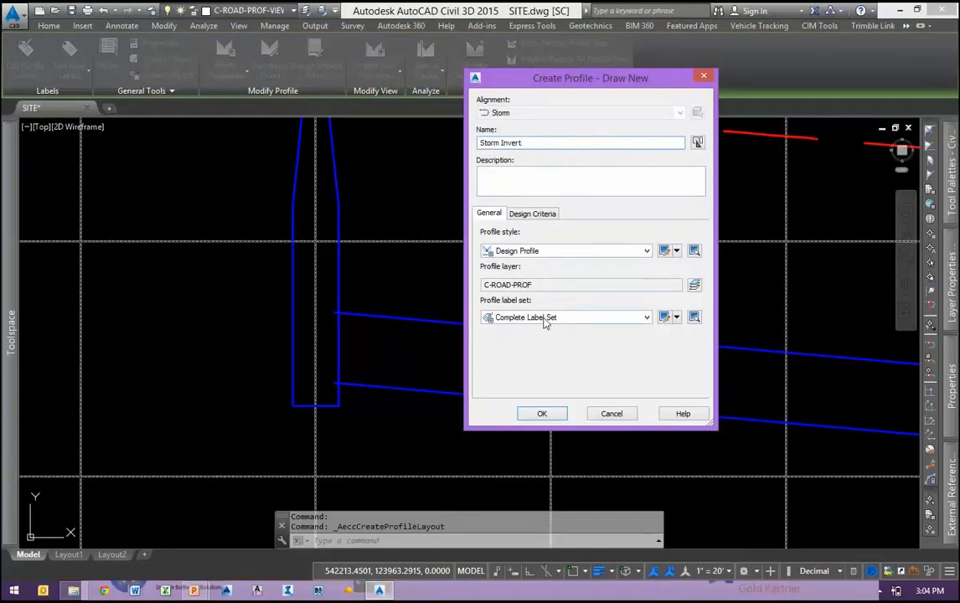
Create the profile with the _No Labels label set and the Left Sample Profile style.
{"action": "left_click", "coordinate": [544, 323]}
{"action": "left_click", "coordinate": [513, 328]}
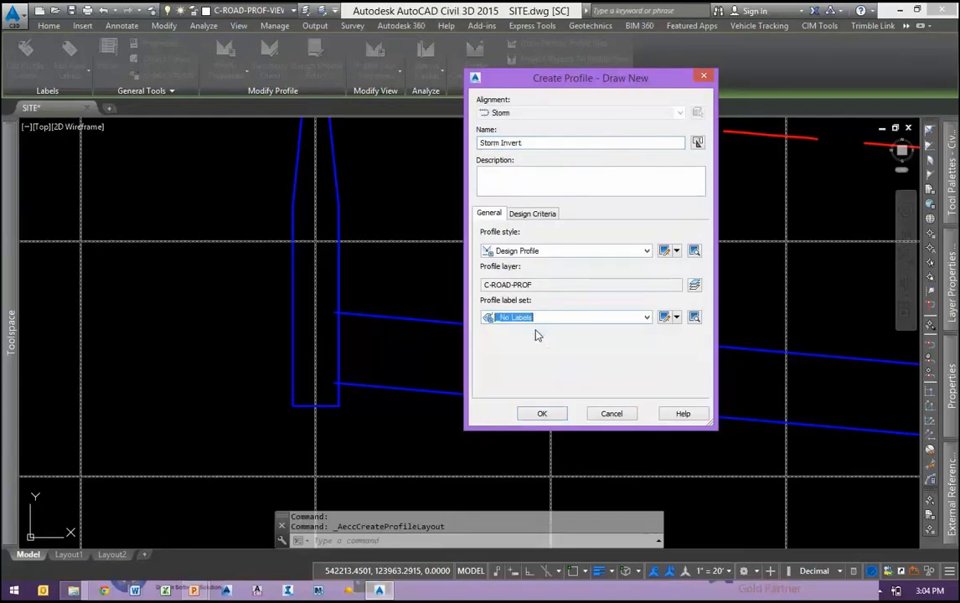
{"action": "left_click", "coordinate": [546, 255]}
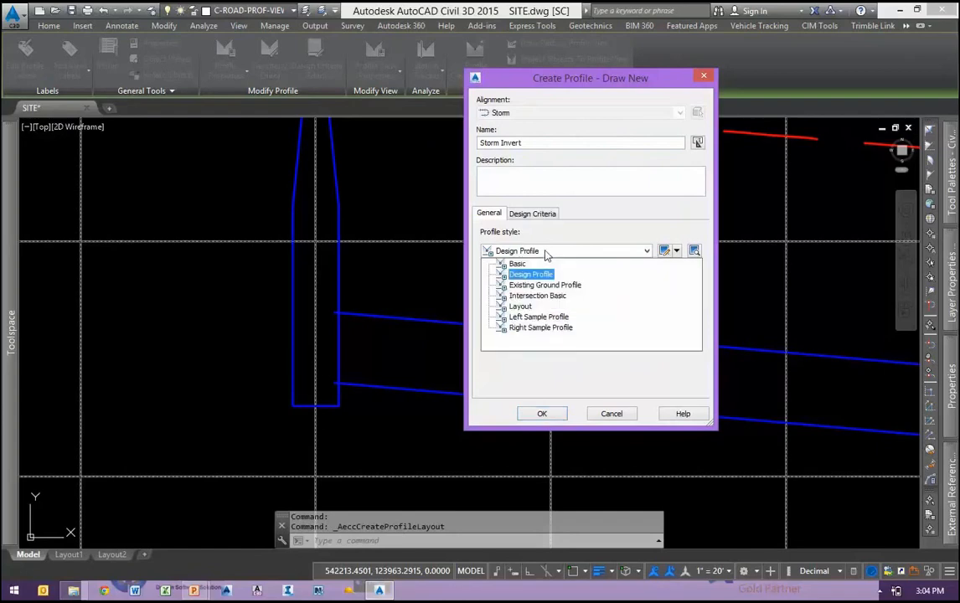
{"action": "left_click", "coordinate": [524, 321]}
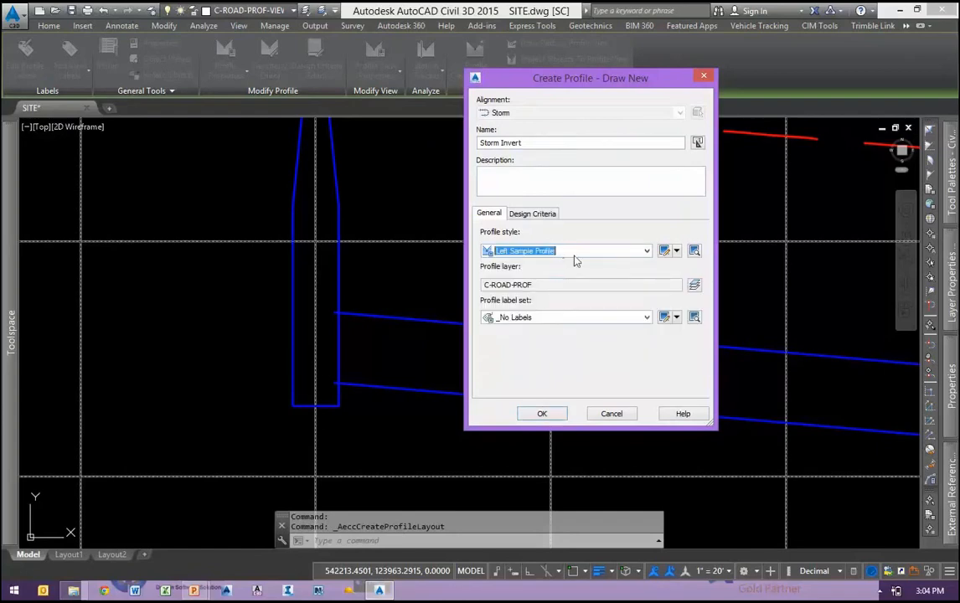
{"action": "left_click", "coordinate": [544, 414]}
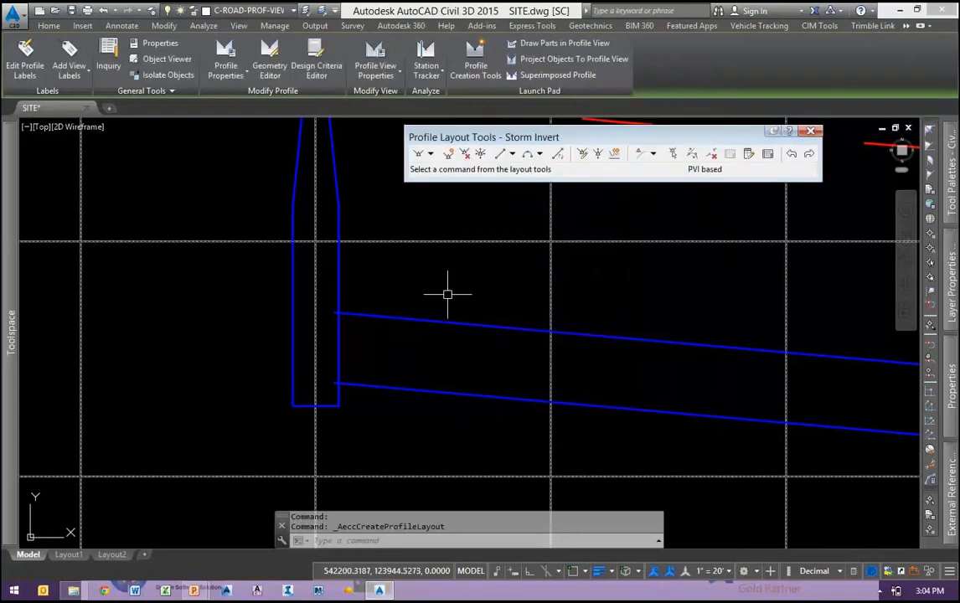
Draw the Storm Invert tangents from inside the first structure to the start of the first pipe's invert, with object snaps on.
{"action": "left_click", "coordinate": [431, 154]}
{"action": "left_click", "coordinate": [452, 168]}
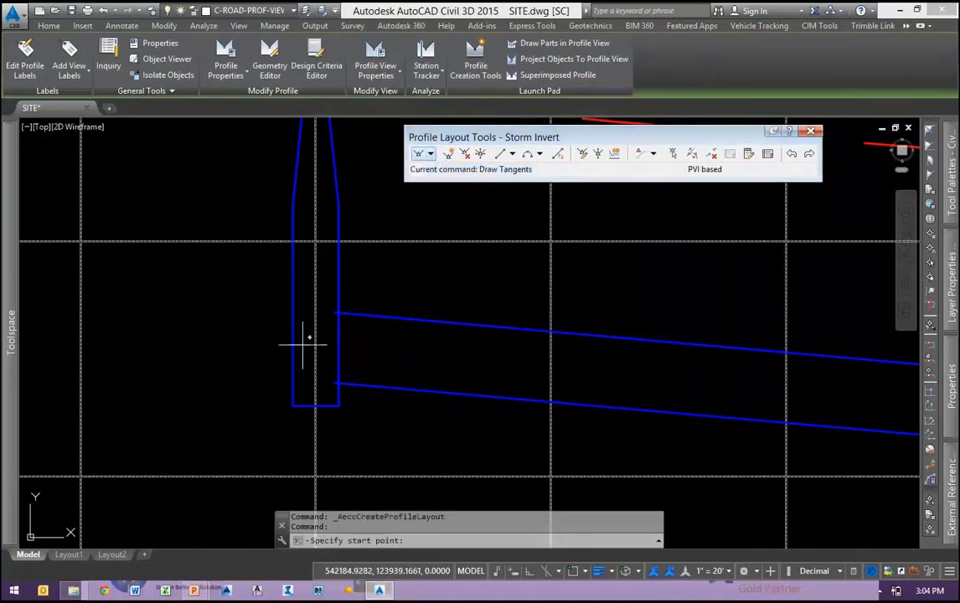
{"action": "scroll", "coordinate": [314, 366], "scroll_direction": "up", "scroll_amount": 2}
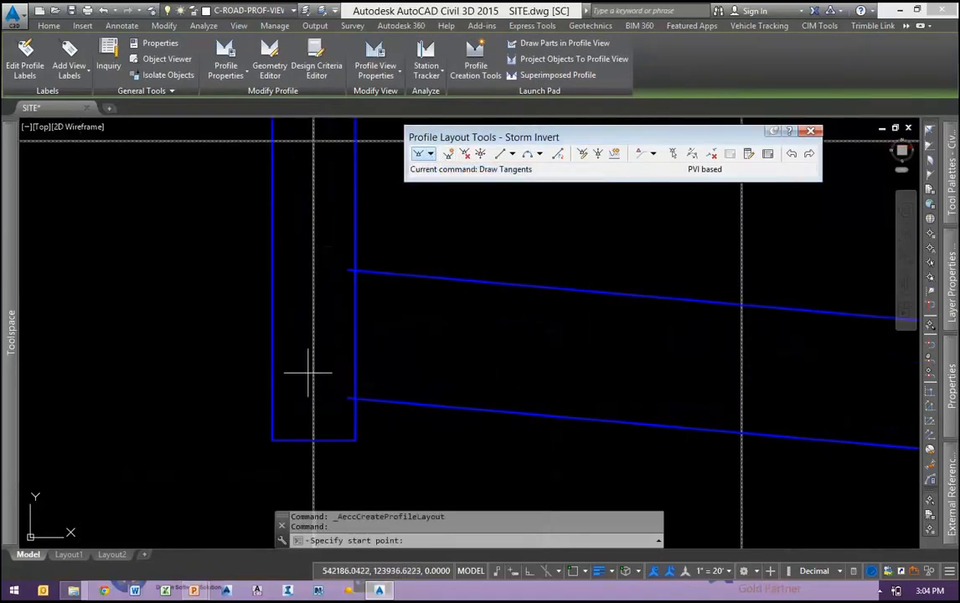
{"action": "left_click", "coordinate": [294, 329]}
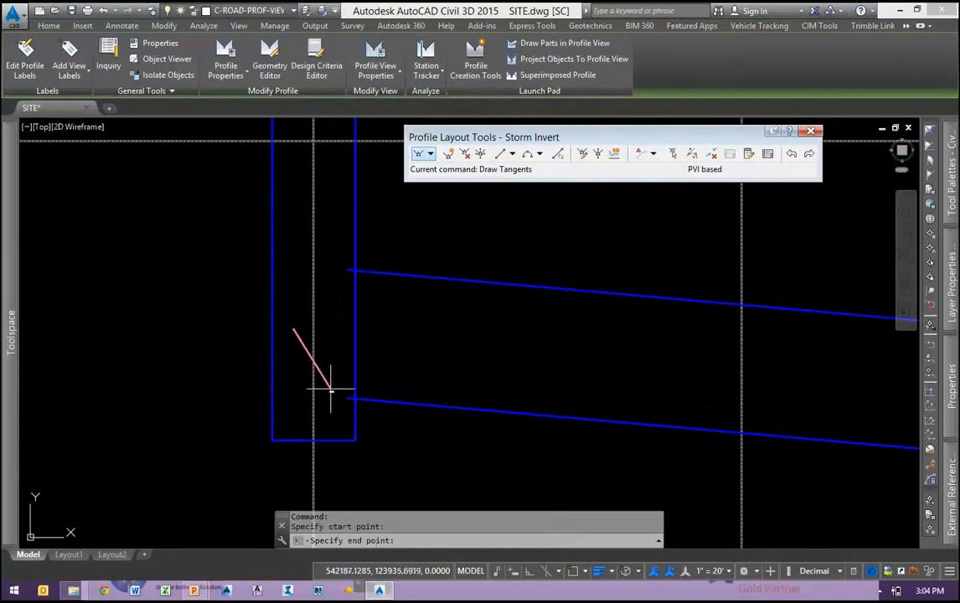
{"action": "key", "text": "F3"}
{"action": "left_click", "coordinate": [346, 394]}
Continue the tangents along the first pipe's invert, through a raised PVI inside the second structure, to the second pipe's invert start.
{"action": "scroll", "coordinate": [407, 360], "scroll_direction": "down", "scroll_amount": 5}
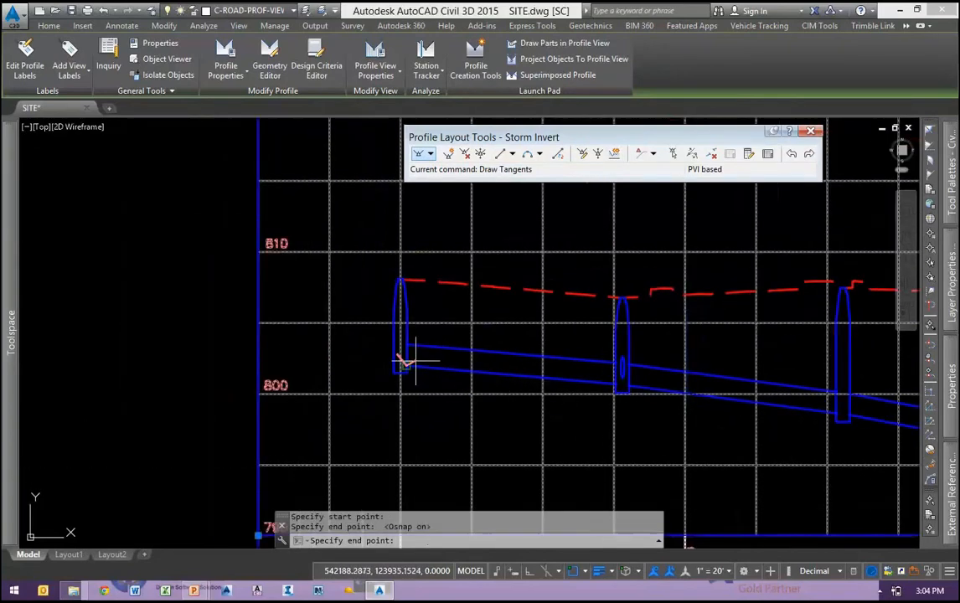
{"action": "scroll", "coordinate": [615, 386], "scroll_direction": "up", "scroll_amount": 5}
{"action": "scroll", "coordinate": [578, 392], "scroll_direction": "up", "scroll_amount": 6}
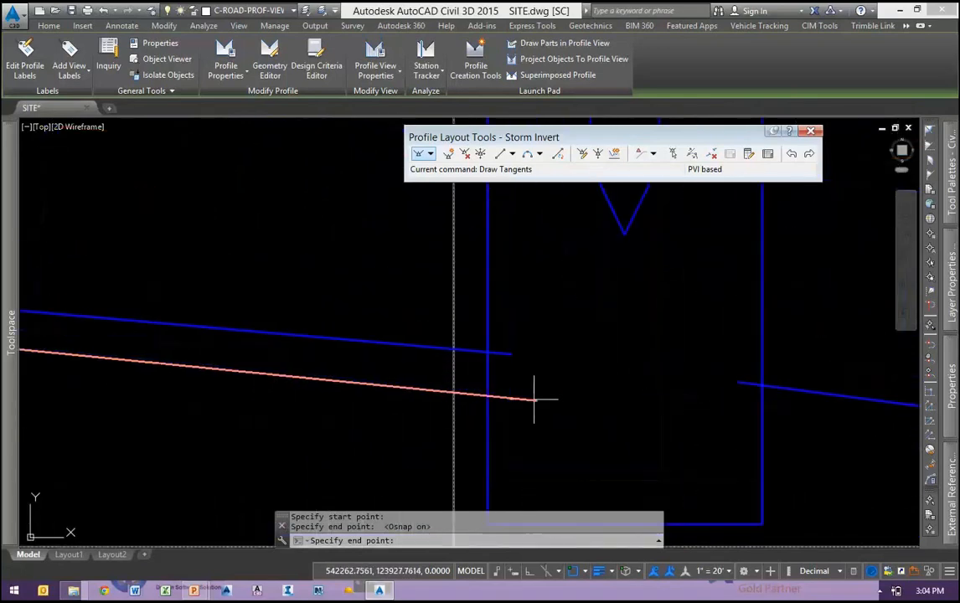
{"action": "left_click", "coordinate": [511, 354]}
{"action": "left_click", "coordinate": [651, 314]}
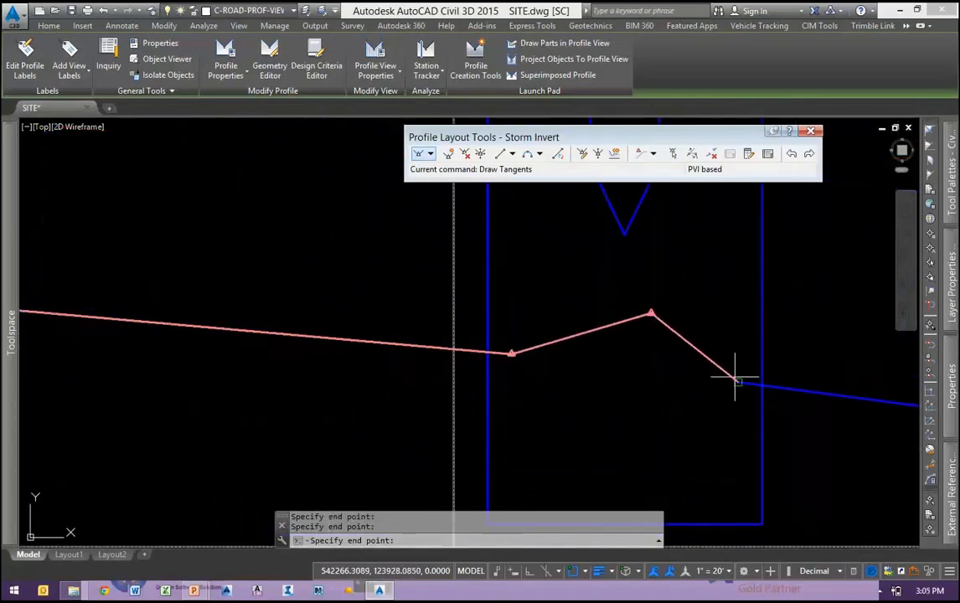
{"action": "scroll", "coordinate": [494, 369], "scroll_direction": "down", "scroll_amount": 6}
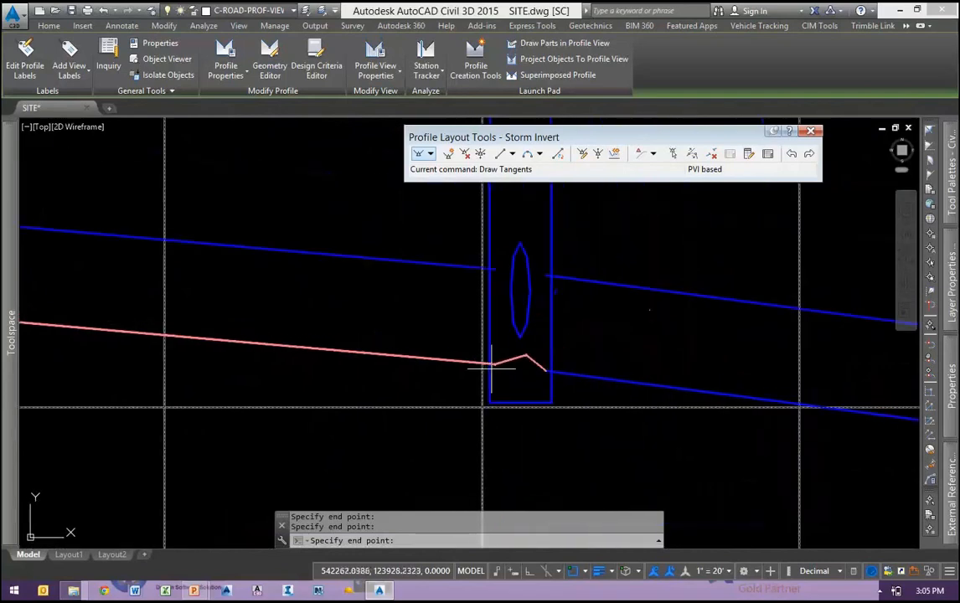
Continue the tangents along the second pipe's invert, through a raised PVI inside the third structure, to the third pipe's invert start.
{"action": "middle_click_drag", "start_coordinate": [730, 382], "coordinate": [266, 320]}
{"action": "scroll", "coordinate": [331, 324], "scroll_direction": "down", "scroll_amount": 5}
{"action": "scroll", "coordinate": [549, 352], "scroll_direction": "up", "scroll_amount": 5}
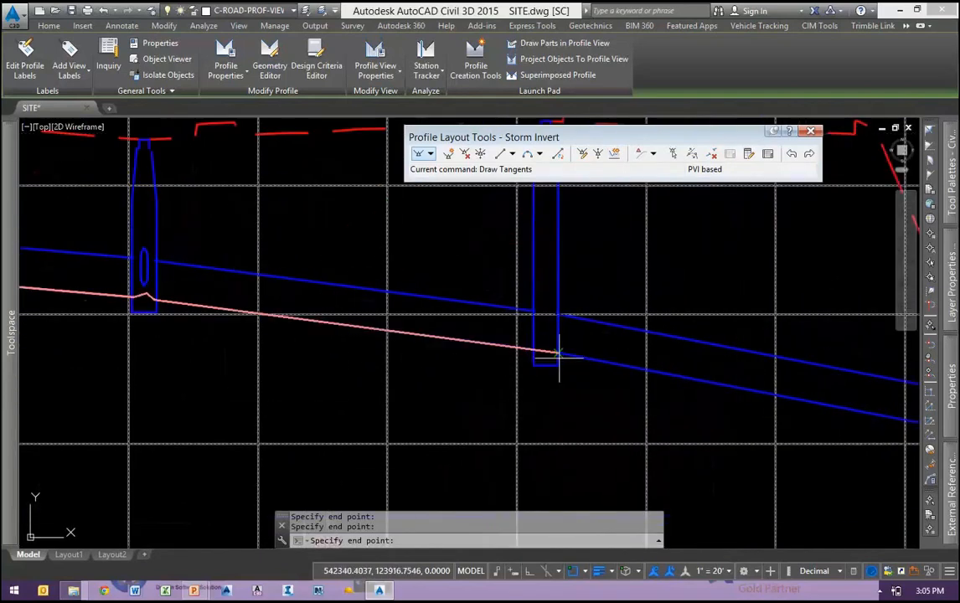
{"action": "left_click", "coordinate": [480, 335]}
{"action": "left_click", "coordinate": [513, 292]}
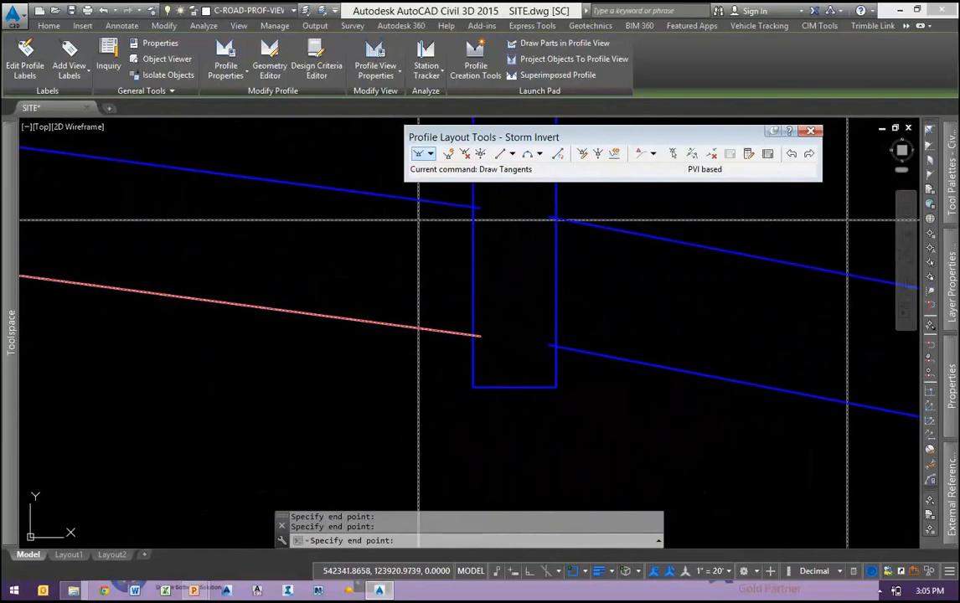
{"action": "left_click", "coordinate": [550, 342]}
End the Storm Invert tangents at the last pipe's invert by the outfall structure.
{"action": "scroll", "coordinate": [536, 392], "scroll_direction": "down", "scroll_amount": 6}
{"action": "middle_click_drag", "start_coordinate": [536, 392], "coordinate": [303, 366]}
{"action": "scroll", "coordinate": [614, 444], "scroll_direction": "up", "scroll_amount": 3}
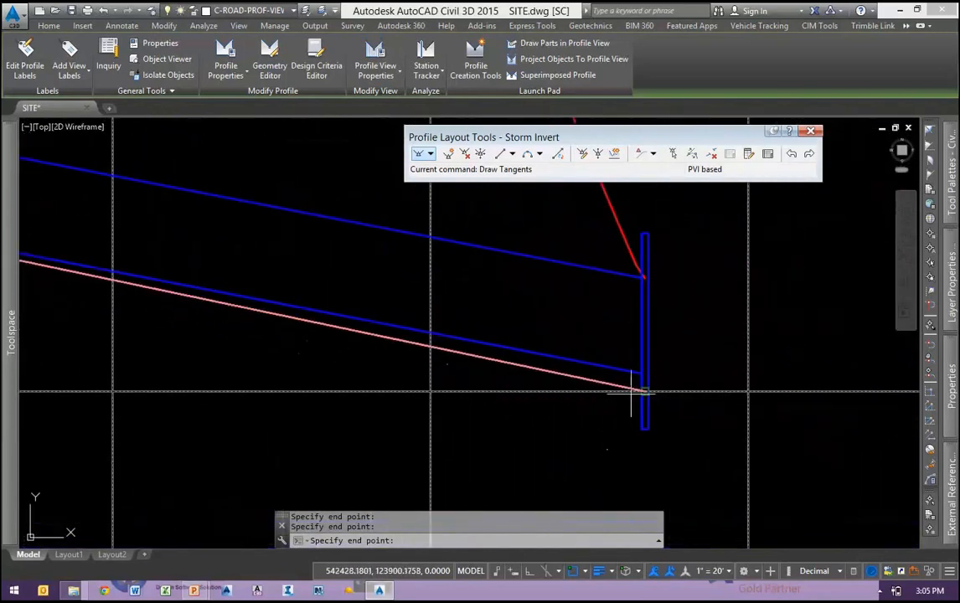
{"action": "left_click", "coordinate": [637, 375]}
{"action": "scroll", "coordinate": [670, 410], "scroll_direction": "down", "scroll_amount": 3}
{"action": "scroll", "coordinate": [691, 402], "scroll_direction": "up", "scroll_amount": 4}
{"action": "key", "text": "Return"}
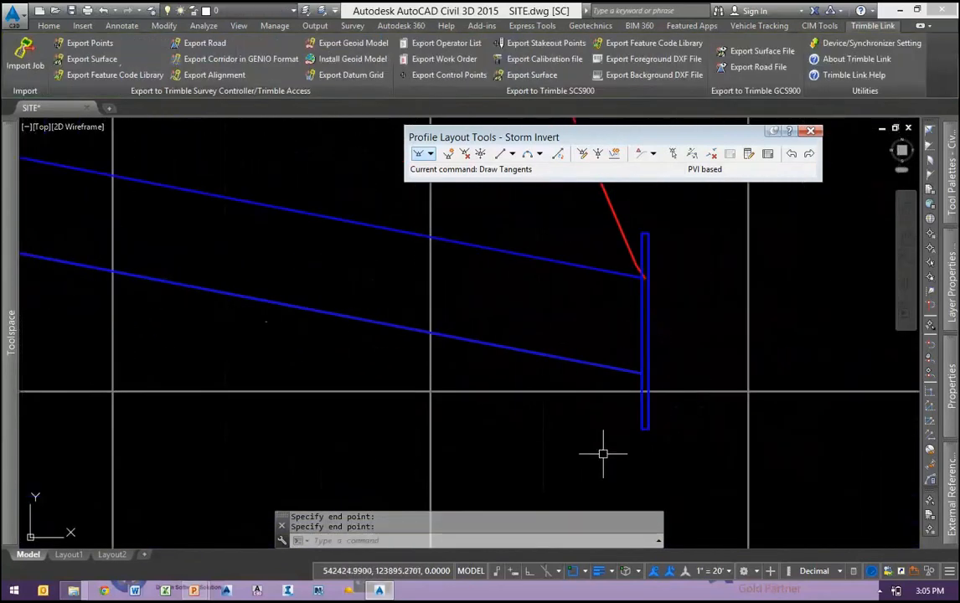
Examine how the Storm Invert profile crosses the second structure, selecting the structure and clearing the selection.
{"action": "scroll", "coordinate": [717, 390], "scroll_direction": "down", "scroll_amount": 5}
{"action": "middle_click_drag", "start_coordinate": [404, 383], "coordinate": [685, 406]}
{"action": "key", "text": "Escape"}
{"action": "key", "text": "Escape"}
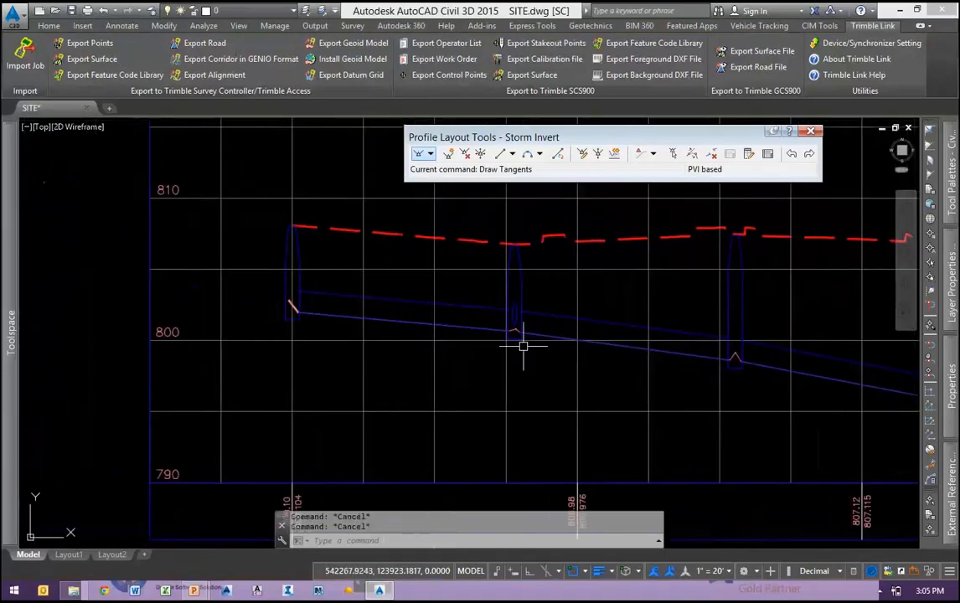
{"action": "scroll", "coordinate": [519, 337], "scroll_direction": "up", "scroll_amount": 5}
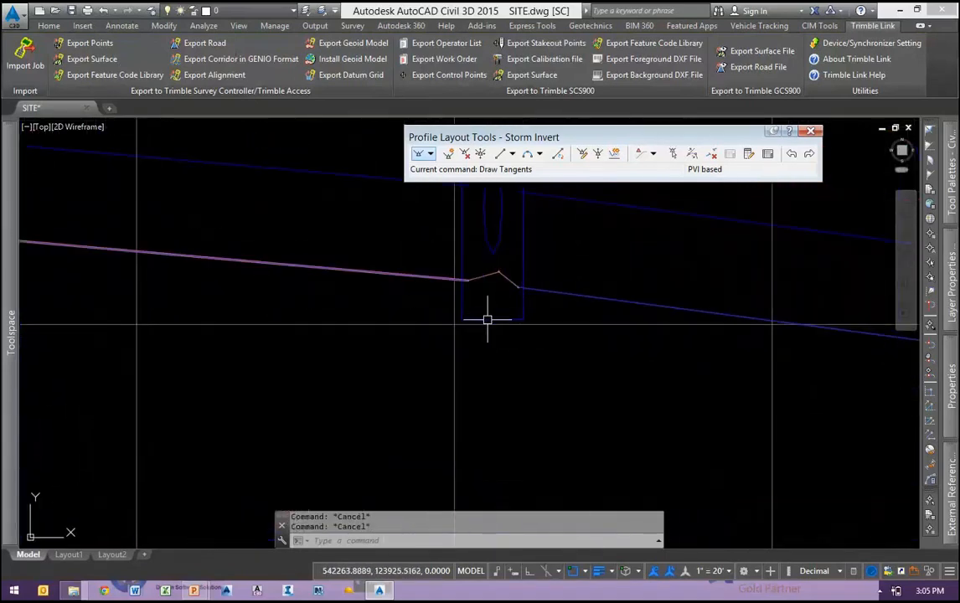
{"action": "scroll", "coordinate": [494, 289], "scroll_direction": "up", "scroll_amount": 1}
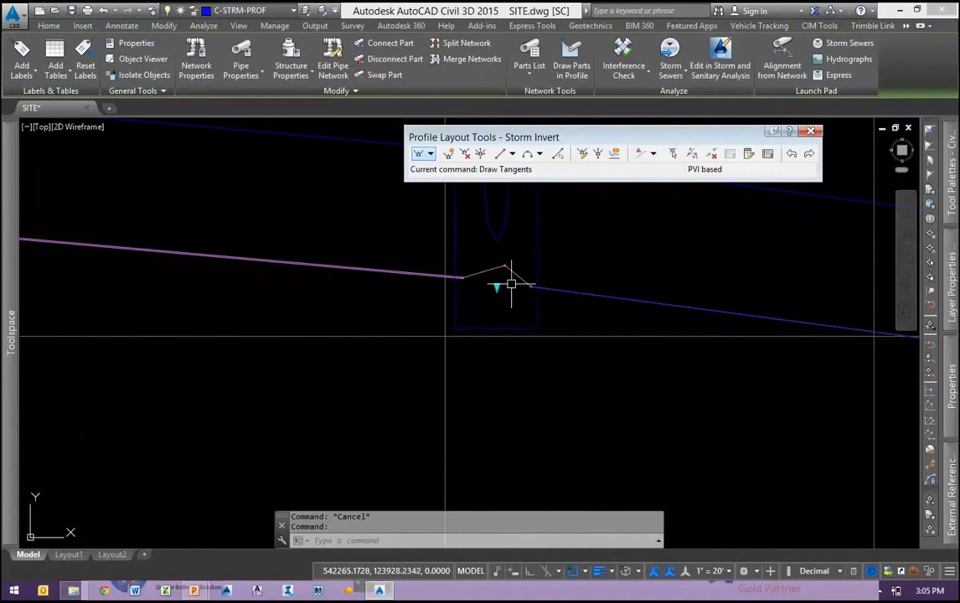
{"action": "scroll", "coordinate": [504, 285], "scroll_direction": "up", "scroll_amount": 4}
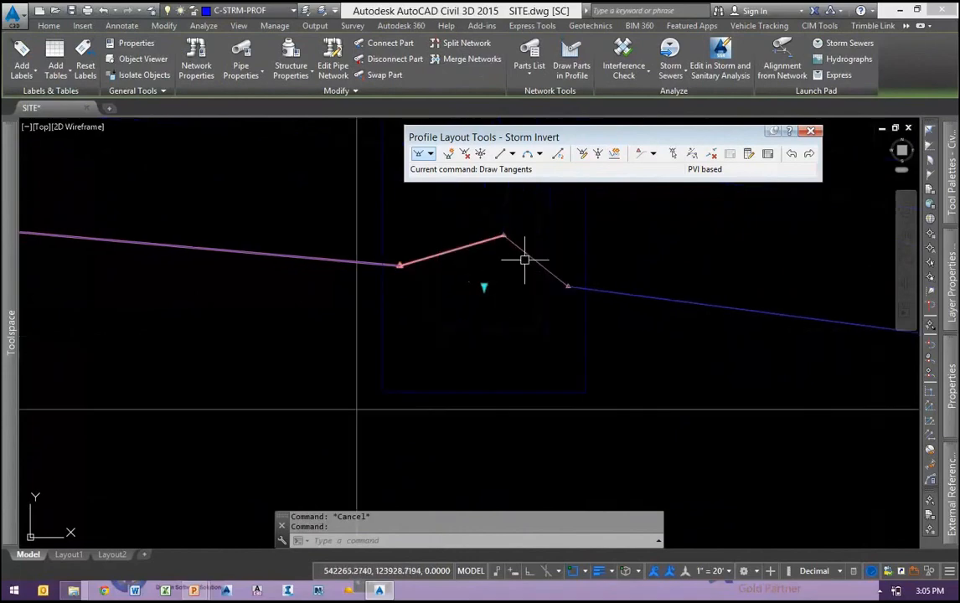
{"action": "key", "text": "Escape"}
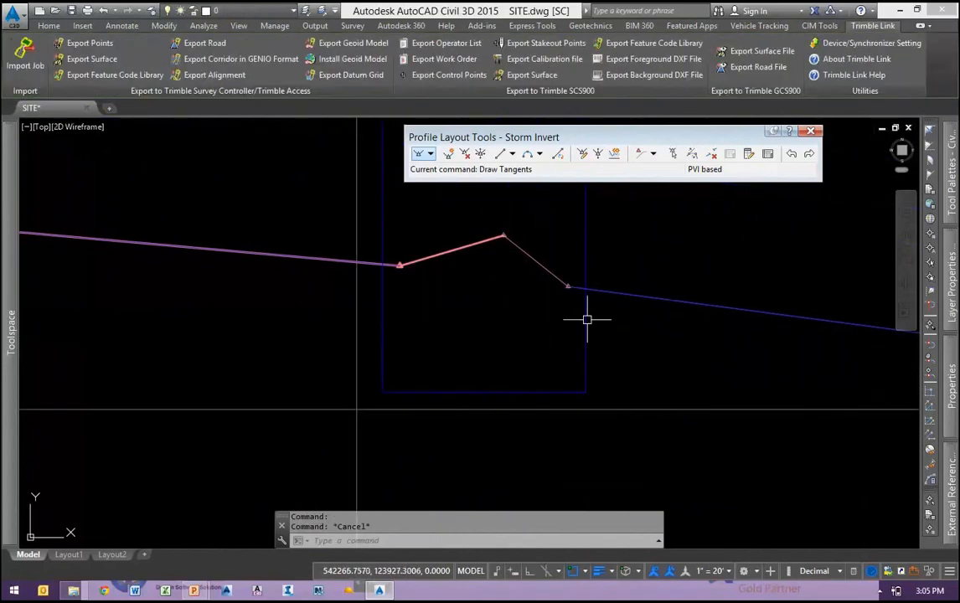
Select the storm structures and pipes in the profile view to show their grips.
{"action": "left_click", "coordinate": [615, 241]}
{"action": "left_click", "coordinate": [583, 212]}
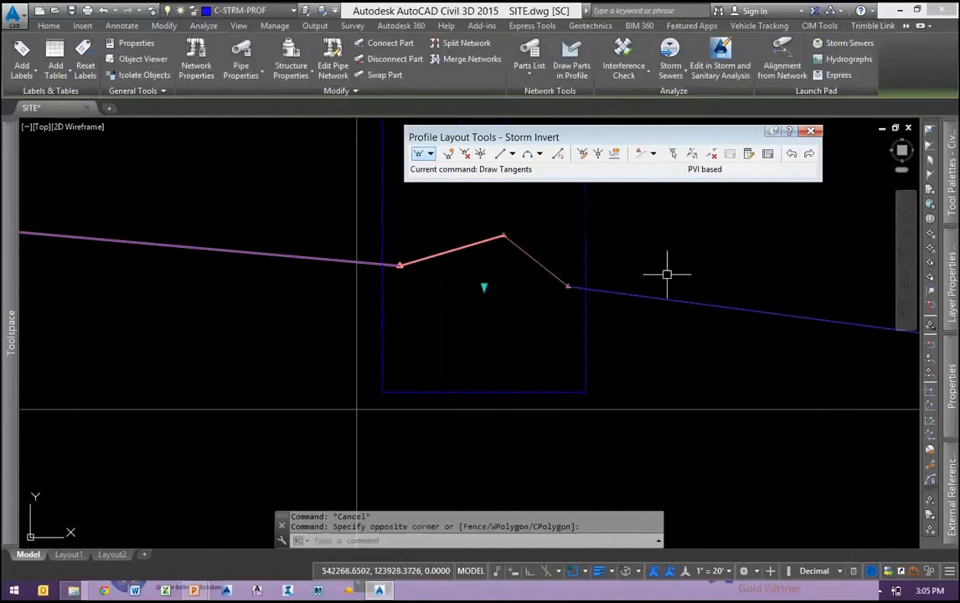
{"action": "right_click", "coordinate": [697, 232]}
{"action": "left_click", "coordinate": [753, 473]}
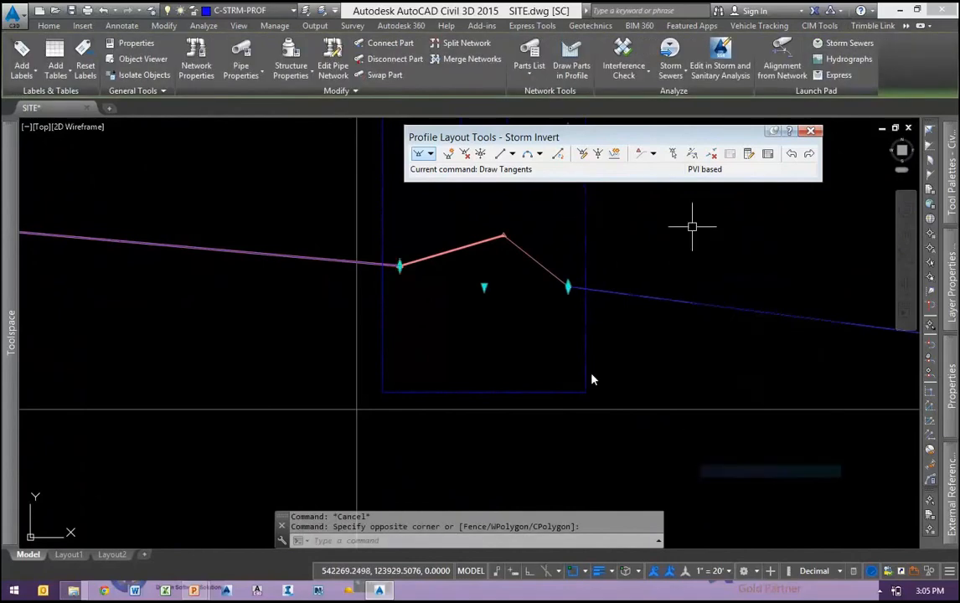
{"action": "left_click", "coordinate": [513, 341]}
{"action": "key", "text": "Escape"}
Add the Storm Invert profile to the selection and move its PVI inside the second structure down to the structure's center grip.
{"action": "scroll", "coordinate": [473, 352], "scroll_direction": "down", "scroll_amount": 3}
{"action": "left_click", "coordinate": [492, 310]}
{"action": "scroll", "coordinate": [492, 306], "scroll_direction": "up", "scroll_amount": 3}
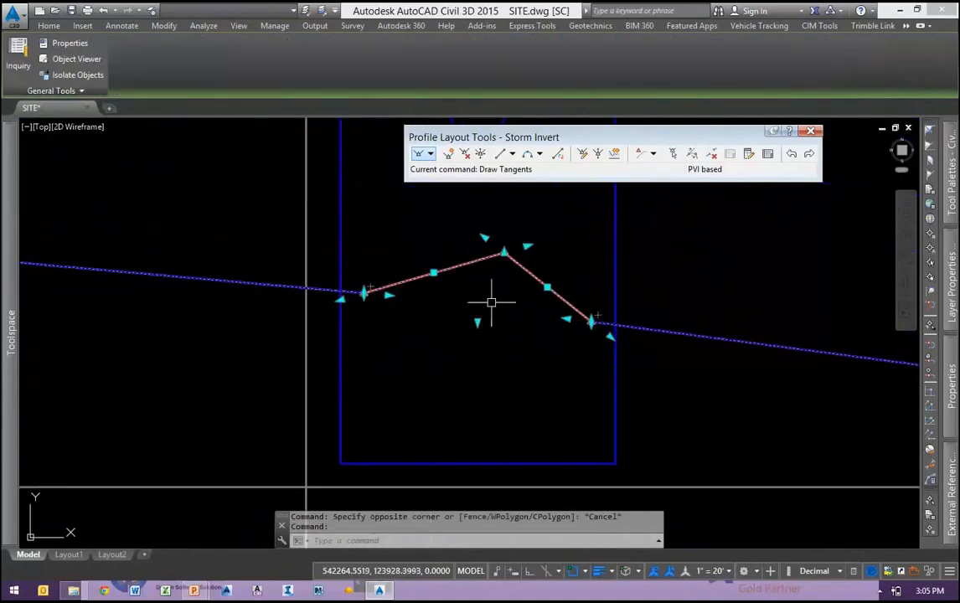
{"action": "left_click", "coordinate": [503, 252]}
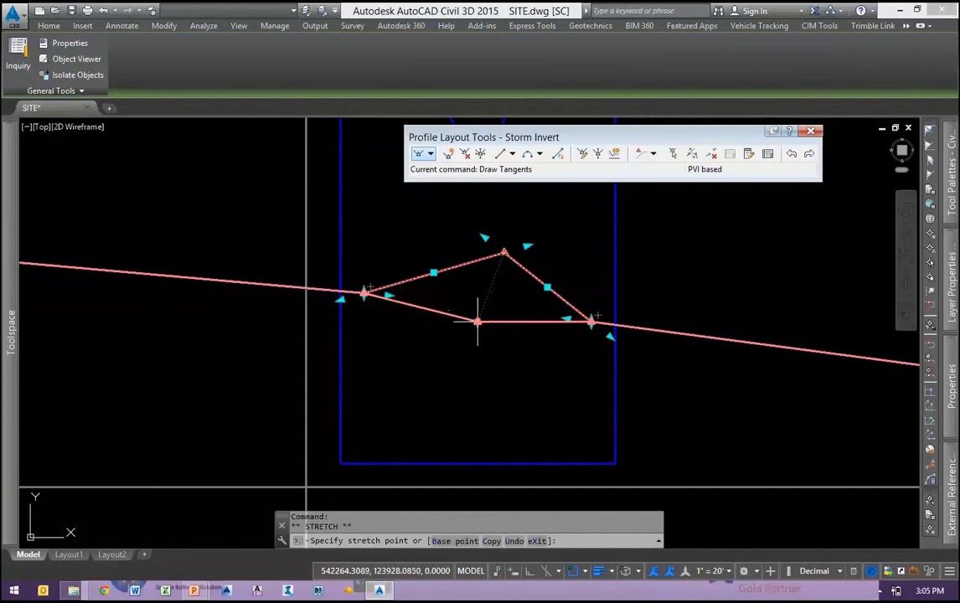
{"action": "left_click", "coordinate": [479, 320]}
Move the profile's start point to the first structure's center grip, overriding the object snap with None.
{"action": "scroll", "coordinate": [548, 389], "scroll_direction": "down", "scroll_amount": 3}
{"action": "scroll", "coordinate": [614, 391], "scroll_direction": "down", "scroll_amount": 2}
{"action": "scroll", "coordinate": [279, 369], "scroll_direction": "up", "scroll_amount": 6}
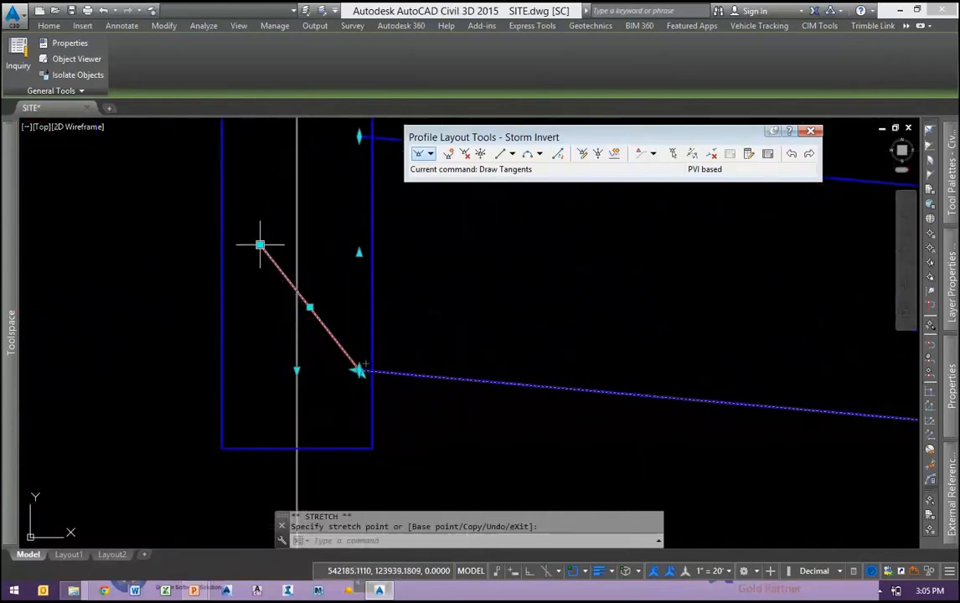
{"action": "left_click", "coordinate": [261, 242]}
{"action": "right_click", "coordinate": [310, 366], "text": "shift"}
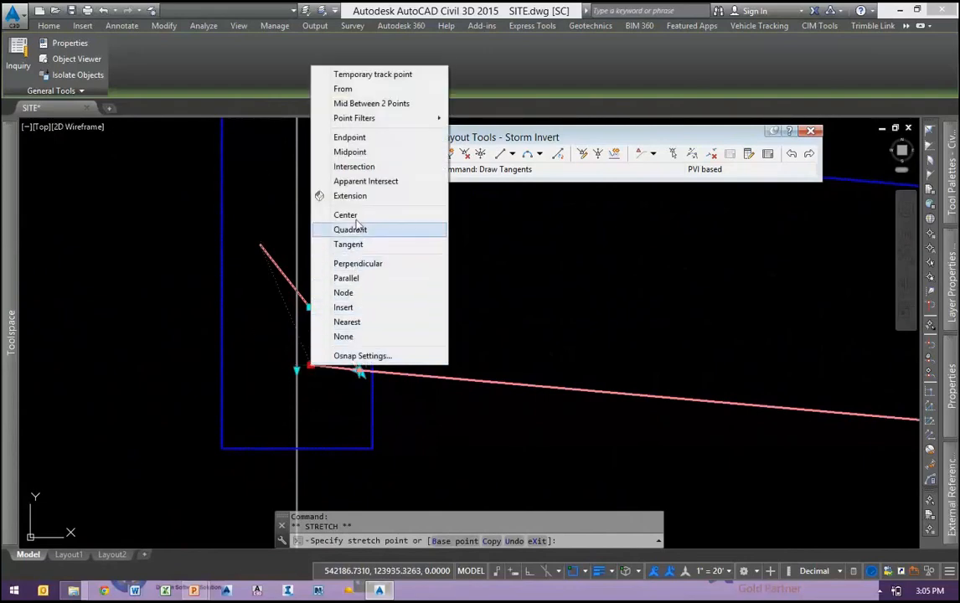
{"action": "left_click", "coordinate": [343, 336]}
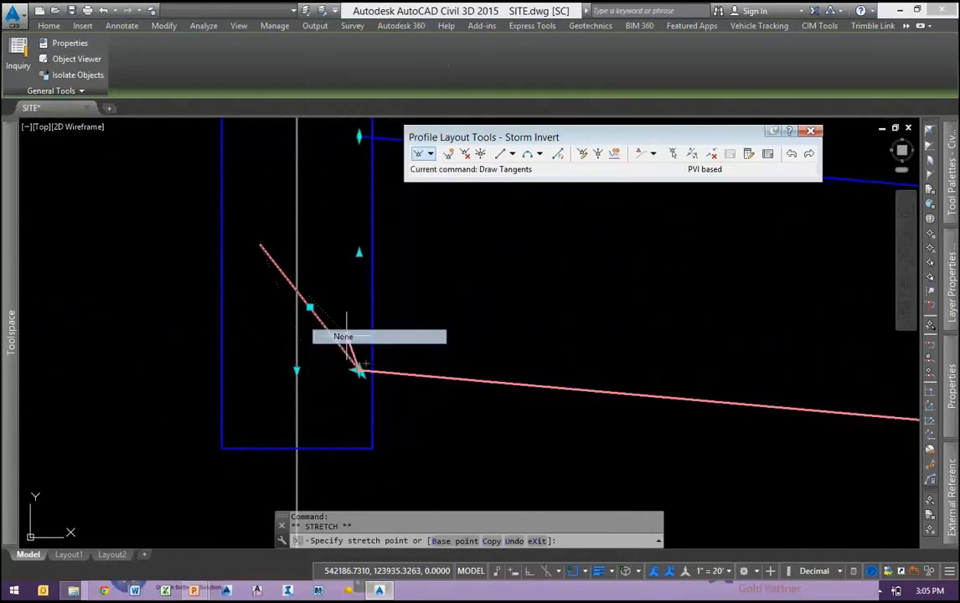
{"action": "left_click", "coordinate": [299, 369]}
Move the Storm Invert PVI inside the third structure down to that structure's center grip.
{"action": "scroll", "coordinate": [324, 355], "scroll_direction": "down", "scroll_amount": 3}
{"action": "middle_click_drag", "start_coordinate": [692, 433], "coordinate": [279, 390]}
{"action": "scroll", "coordinate": [505, 399], "scroll_direction": "up", "scroll_amount": 4}
{"action": "scroll", "coordinate": [518, 305], "scroll_direction": "up", "scroll_amount": 3}
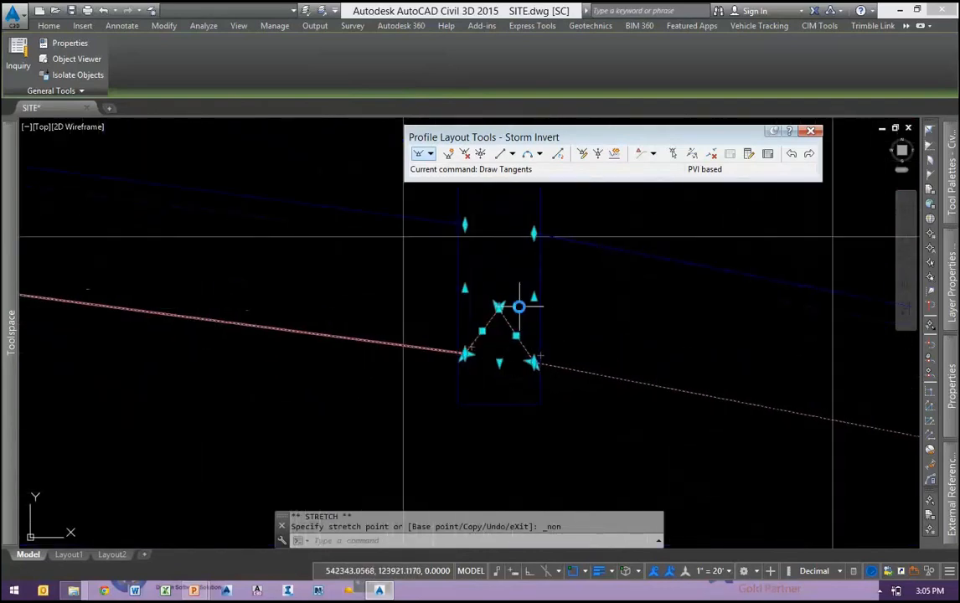
{"action": "scroll", "coordinate": [560, 335], "scroll_direction": "down", "scroll_amount": 4}
{"action": "middle_click_drag", "start_coordinate": [354, 368], "coordinate": [680, 382]}
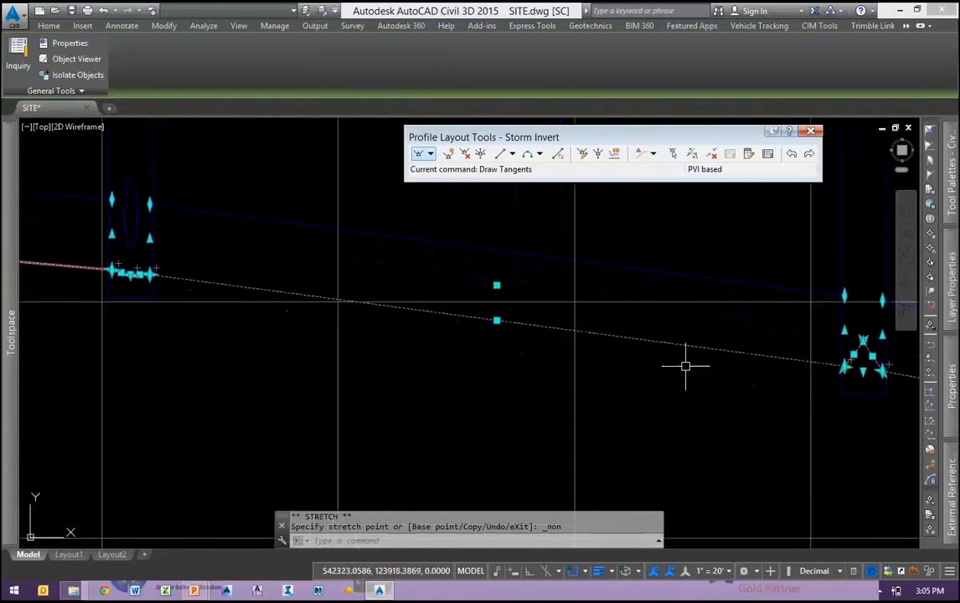
{"action": "middle_click_drag", "start_coordinate": [870, 425], "coordinate": [362, 392]}
{"action": "scroll", "coordinate": [340, 352], "scroll_direction": "up", "scroll_amount": 5}
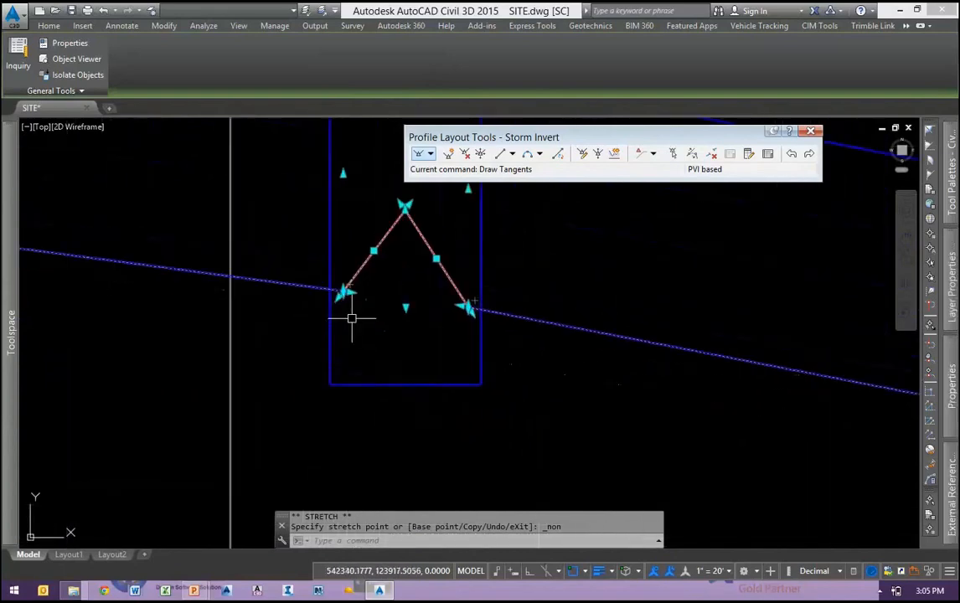
{"action": "left_click", "coordinate": [405, 212]}
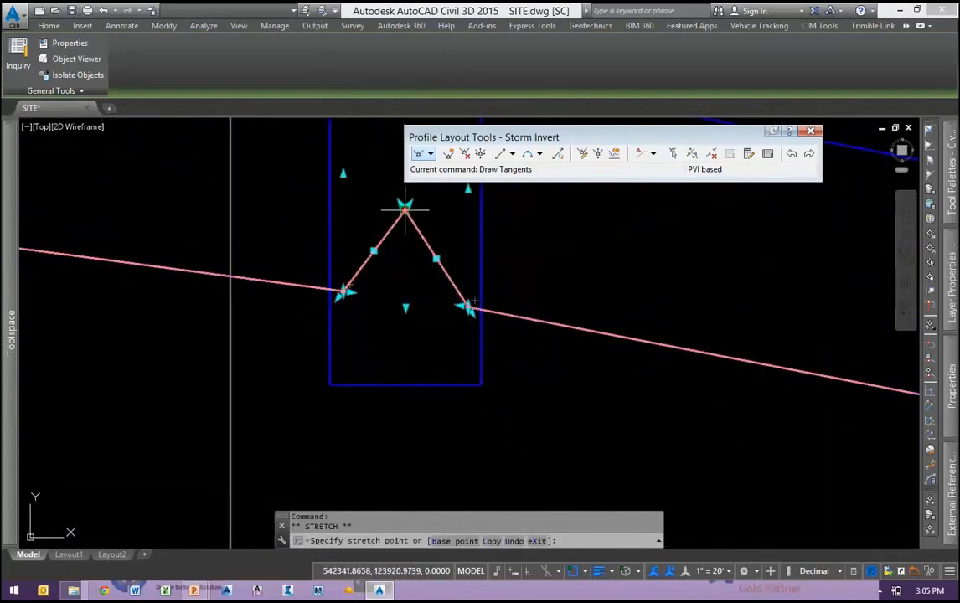
{"action": "left_click", "coordinate": [405, 307]}
{"action": "scroll", "coordinate": [541, 338], "scroll_direction": "down", "scroll_amount": 3}
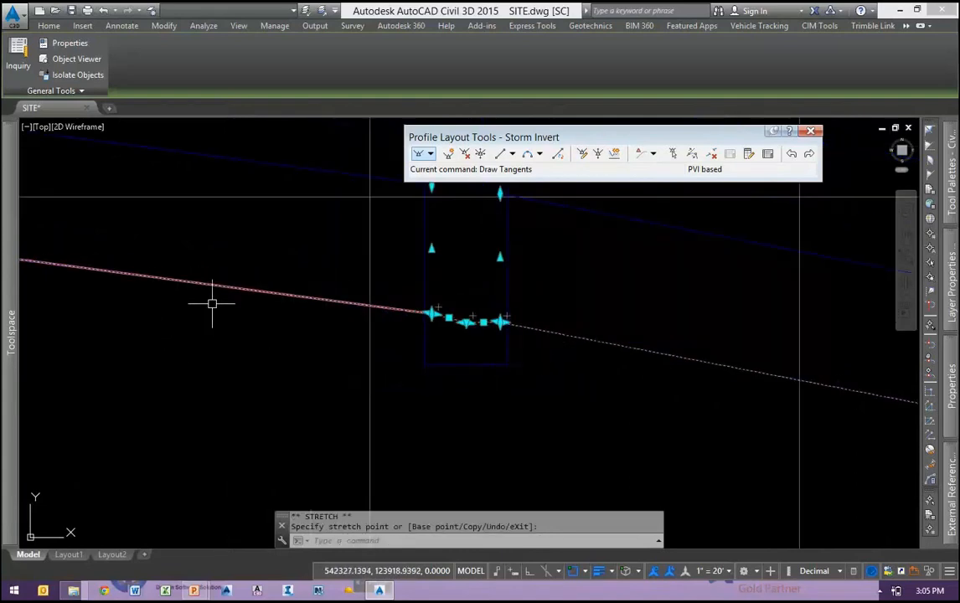
{"action": "scroll", "coordinate": [646, 353], "scroll_direction": "down", "scroll_amount": 5}
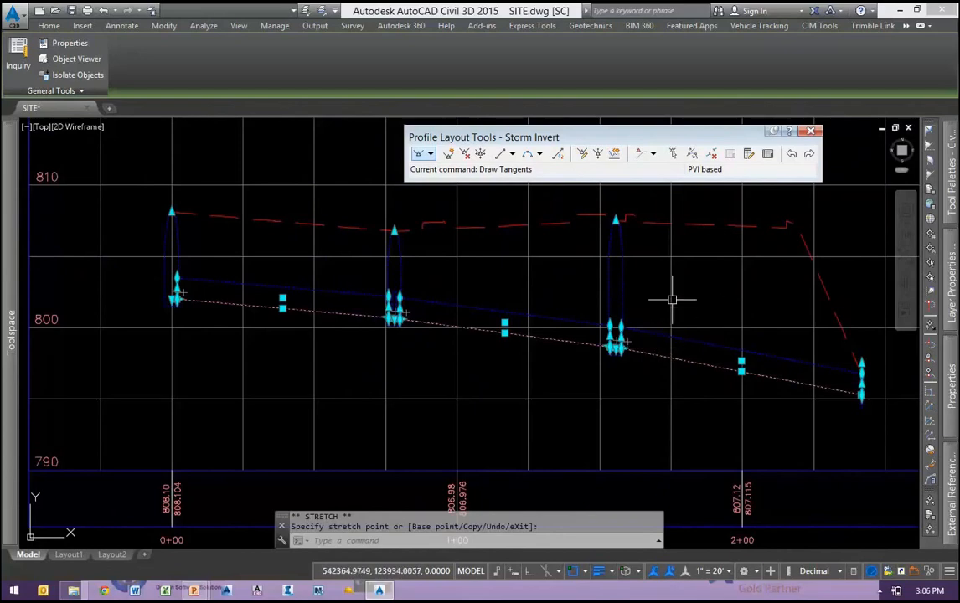
Show the Trimble Link export commands and clear the selection of the storm profile, pipes and structures.
{"action": "left_click", "coordinate": [884, 29]}
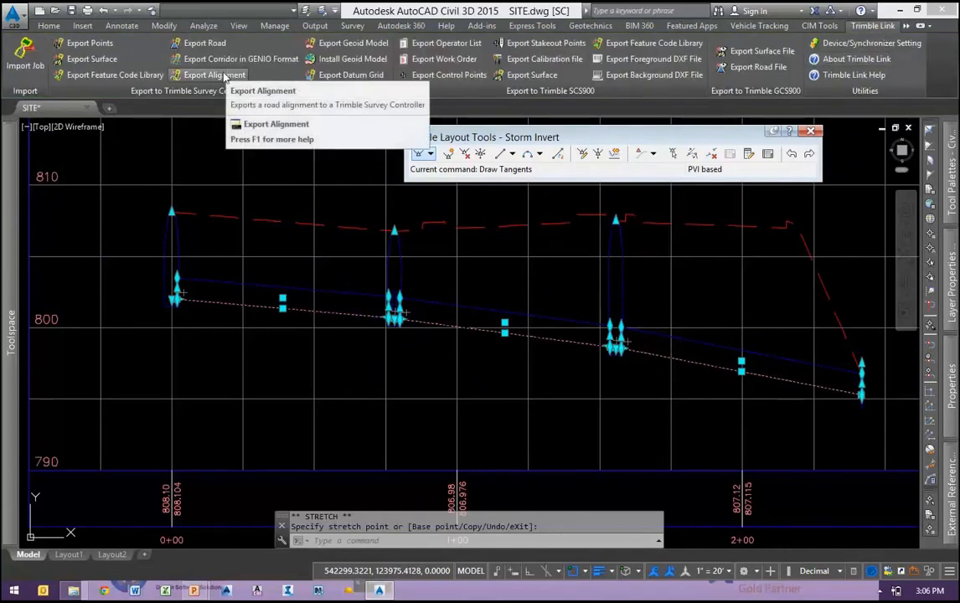
{"action": "scroll", "coordinate": [581, 295], "scroll_direction": "up", "scroll_amount": 2}
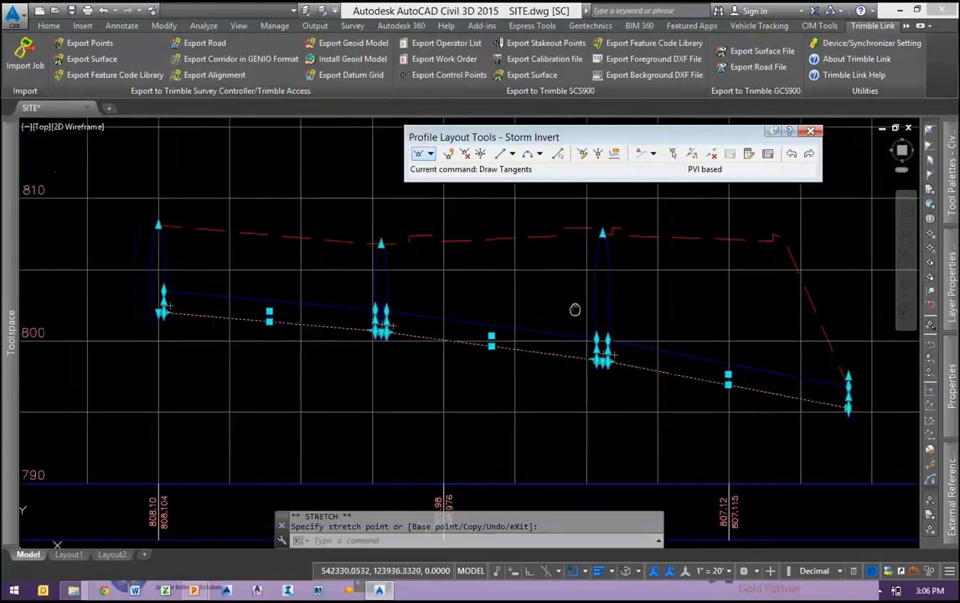
{"action": "key", "text": "Escape"}
{"action": "key", "text": "Escape"}
{"action": "middle_click_drag", "start_coordinate": [382, 353], "coordinate": [440, 365]}
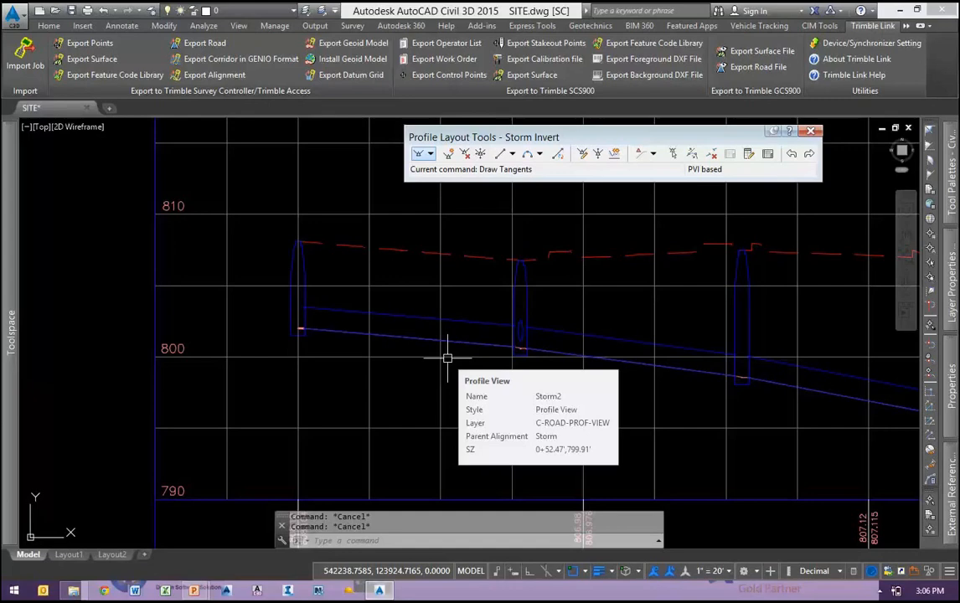
Select the Storm Invert profile at the first structure and examine its course along the pipes to the storm outlet.
{"action": "middle_click_drag", "start_coordinate": [392, 316], "coordinate": [488, 335]}
{"action": "scroll", "coordinate": [431, 342], "scroll_direction": "up", "scroll_amount": 5}
{"action": "middle_click_drag", "start_coordinate": [315, 356], "coordinate": [360, 342]}
{"action": "scroll", "coordinate": [358, 341], "scroll_direction": "up", "scroll_amount": 4}
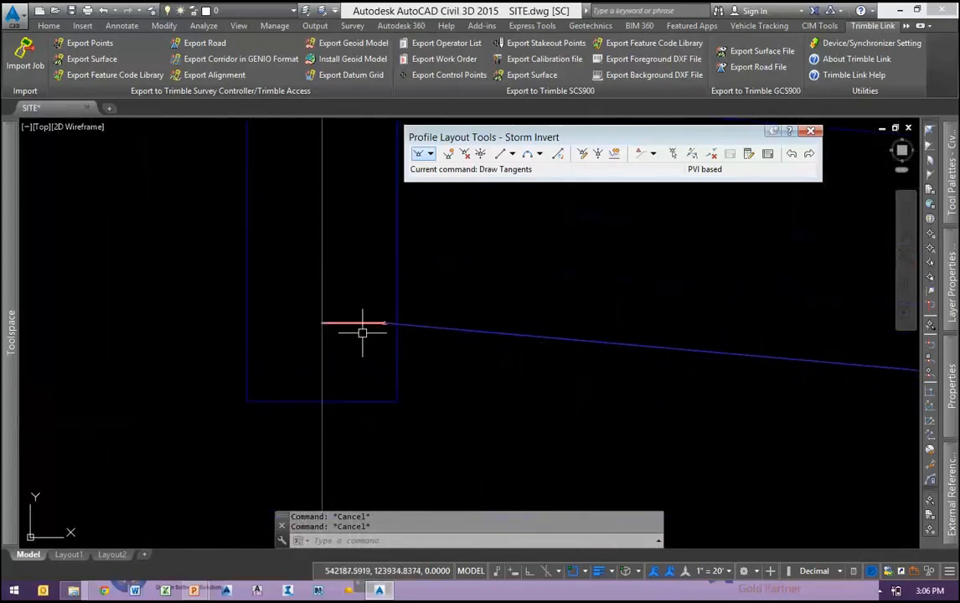
{"action": "left_click", "coordinate": [348, 326]}
{"action": "left_click", "coordinate": [321, 303]}
{"action": "scroll", "coordinate": [356, 385], "scroll_direction": "down", "scroll_amount": 2}
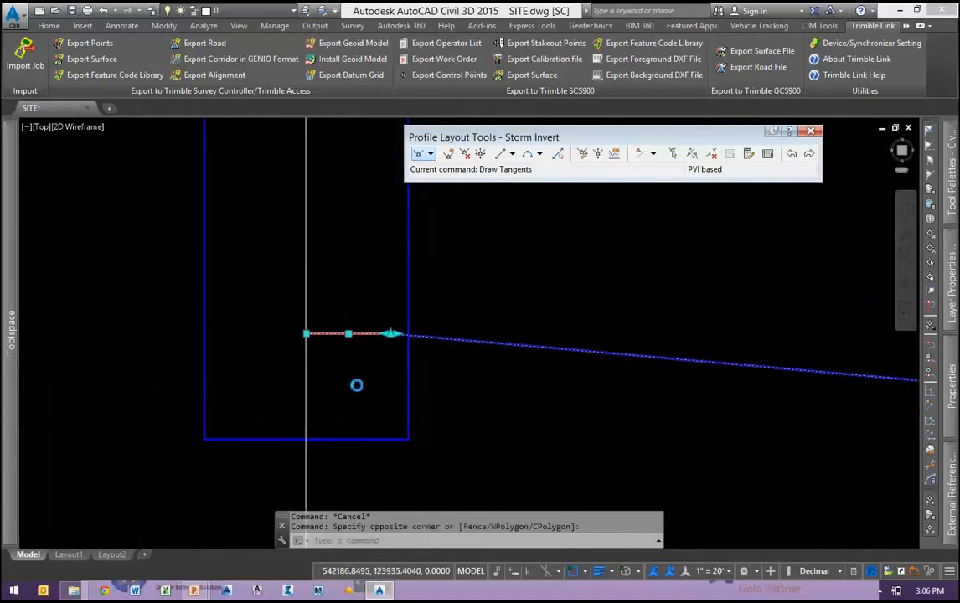
{"action": "scroll", "coordinate": [286, 360], "scroll_direction": "down", "scroll_amount": 5}
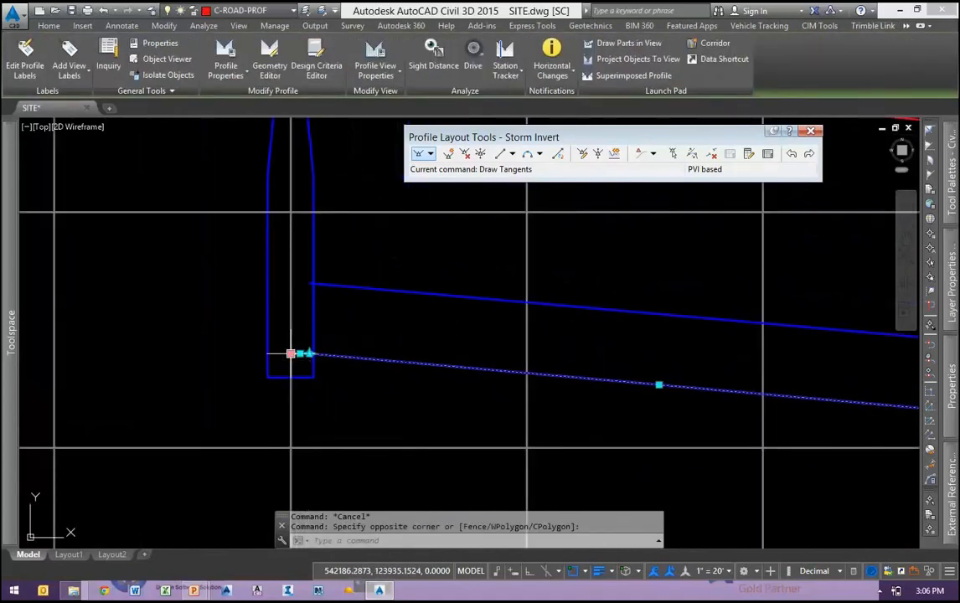
{"action": "scroll", "coordinate": [369, 337], "scroll_direction": "down", "scroll_amount": 5}
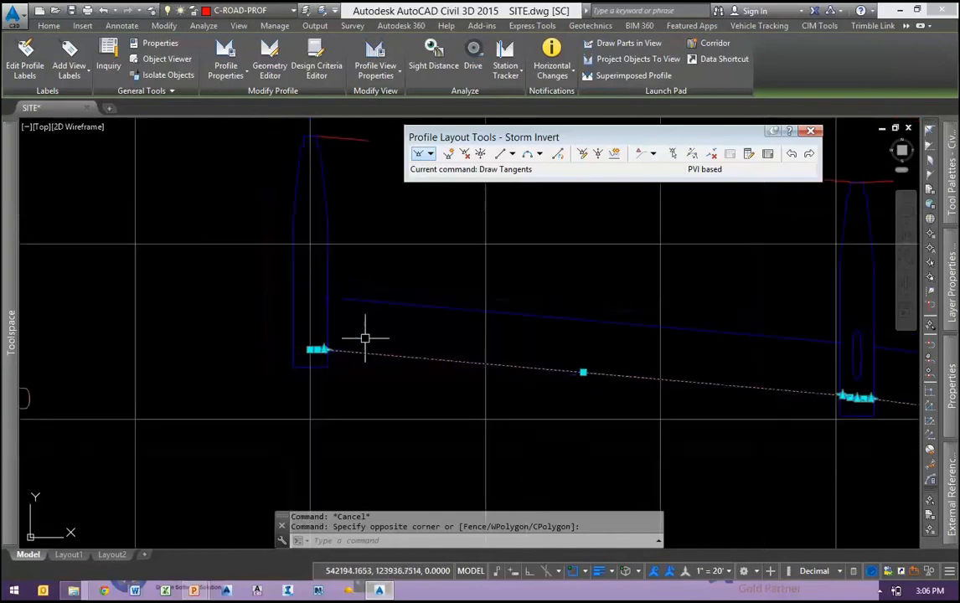
{"action": "middle_click_drag", "start_coordinate": [446, 387], "coordinate": [415, 422]}
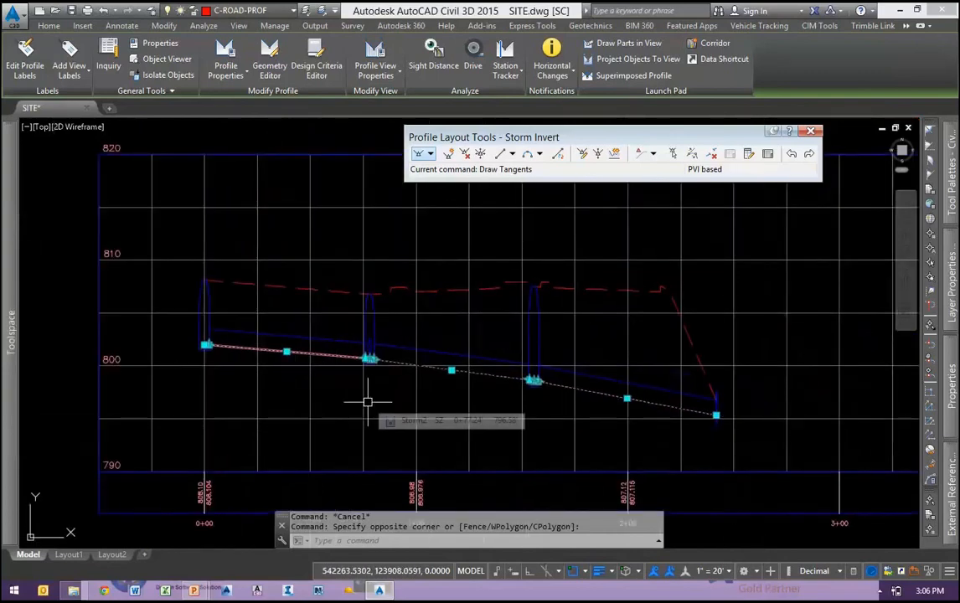
{"action": "middle_click_drag", "start_coordinate": [715, 441], "coordinate": [794, 438]}
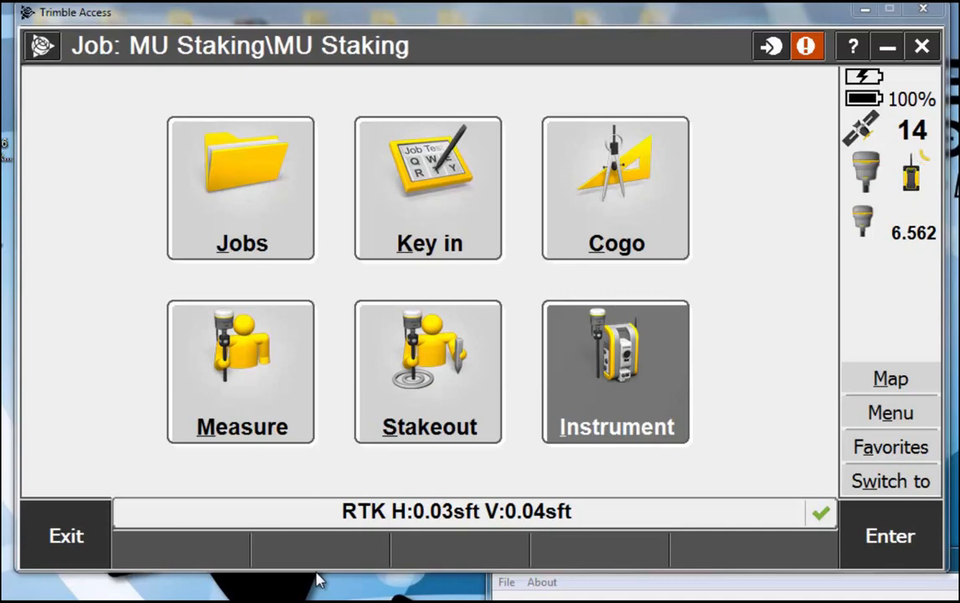
Switch to Trimble Access, open the job map and activate ACAD-SITE.dxf with all its layers visible and its linework selectable.
{"action": "left_click", "coordinate": [879, 387]}
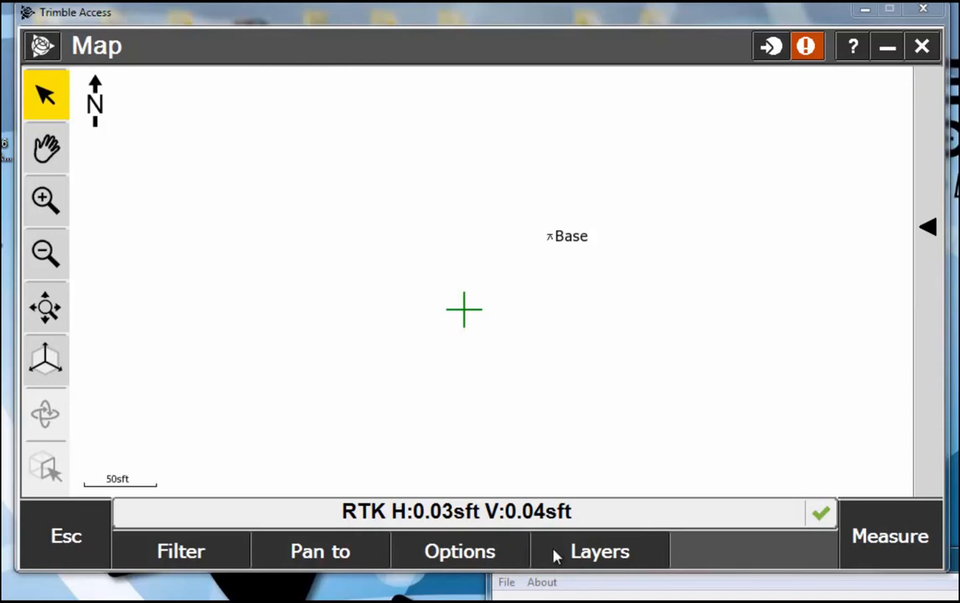
{"action": "left_click", "coordinate": [602, 555]}
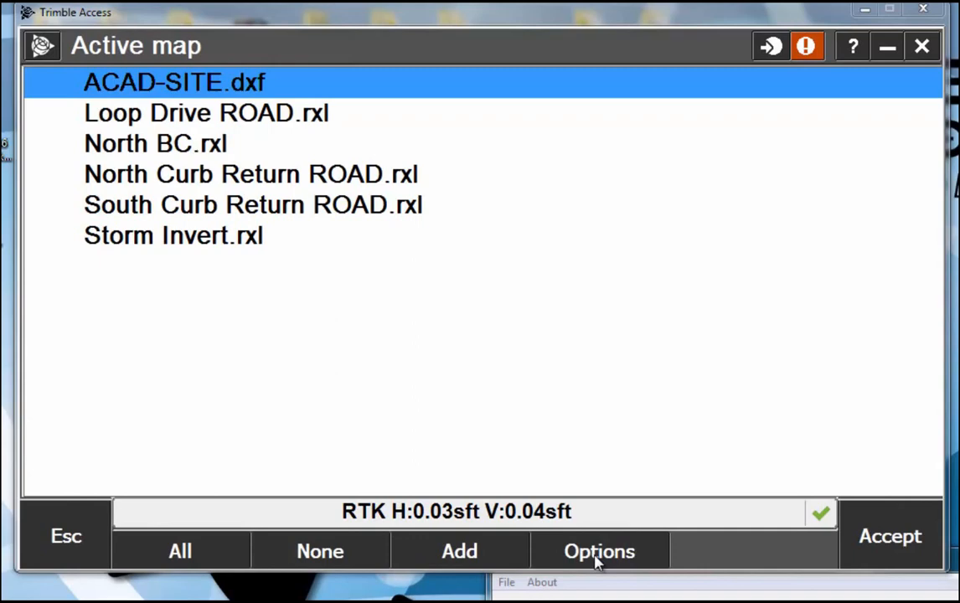
{"action": "left_click", "coordinate": [179, 87]}
{"action": "left_click", "coordinate": [179, 84]}
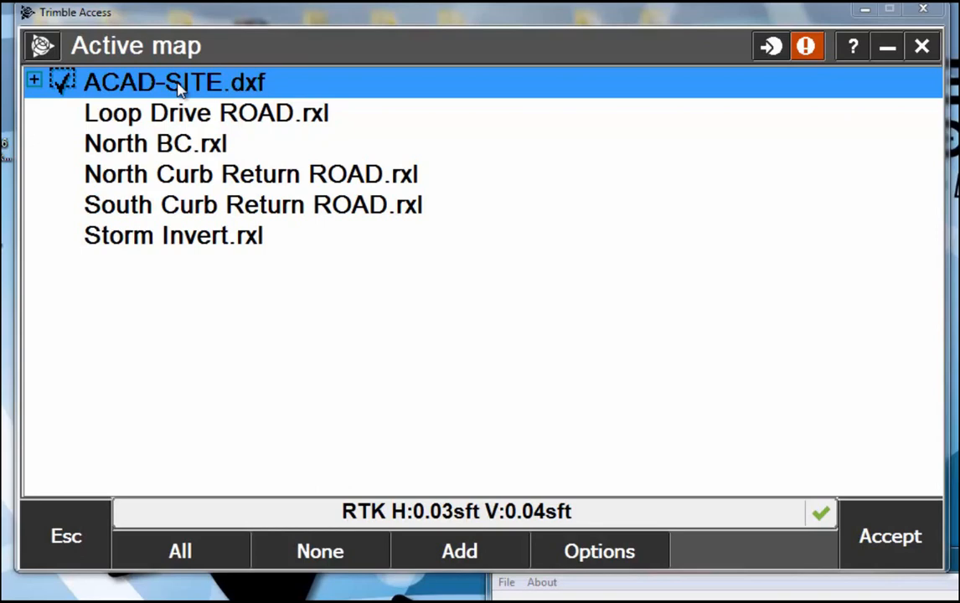
{"action": "left_click", "coordinate": [34, 80]}
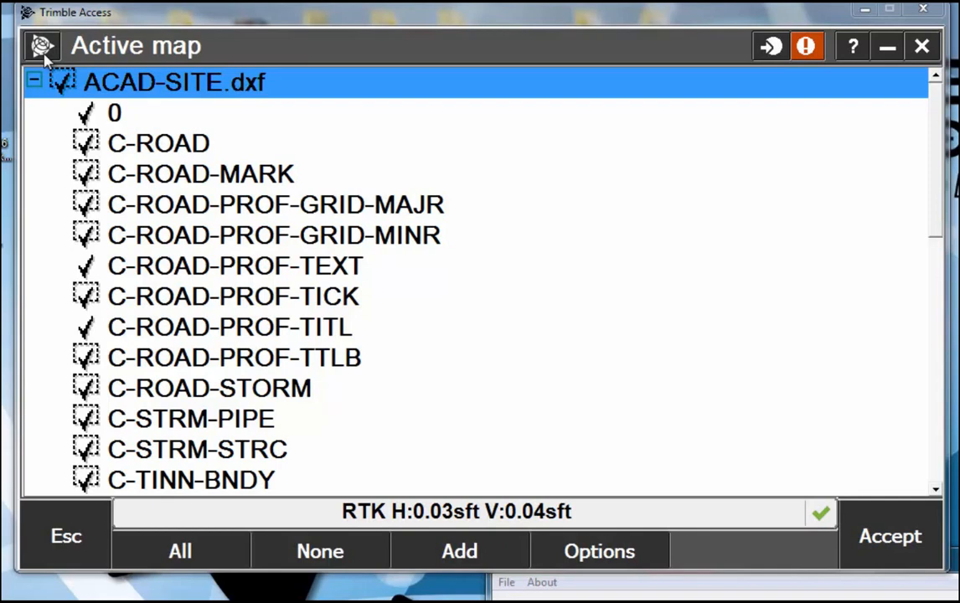
{"action": "left_click", "coordinate": [874, 531]}
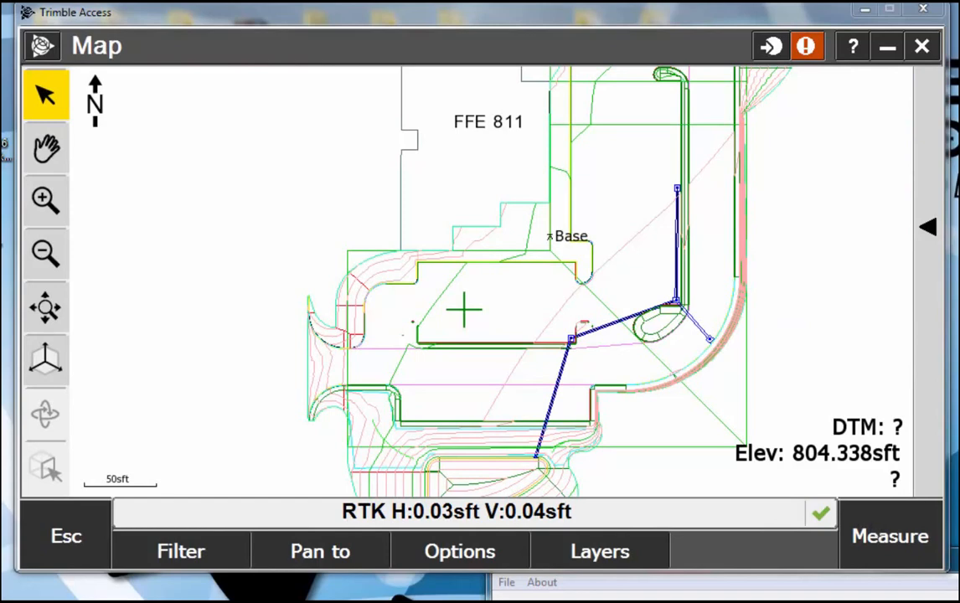
Examine the curb linework at close range at the parking lot corner beside the current position on the map.
{"action": "key", "text": "alt+Tab"}
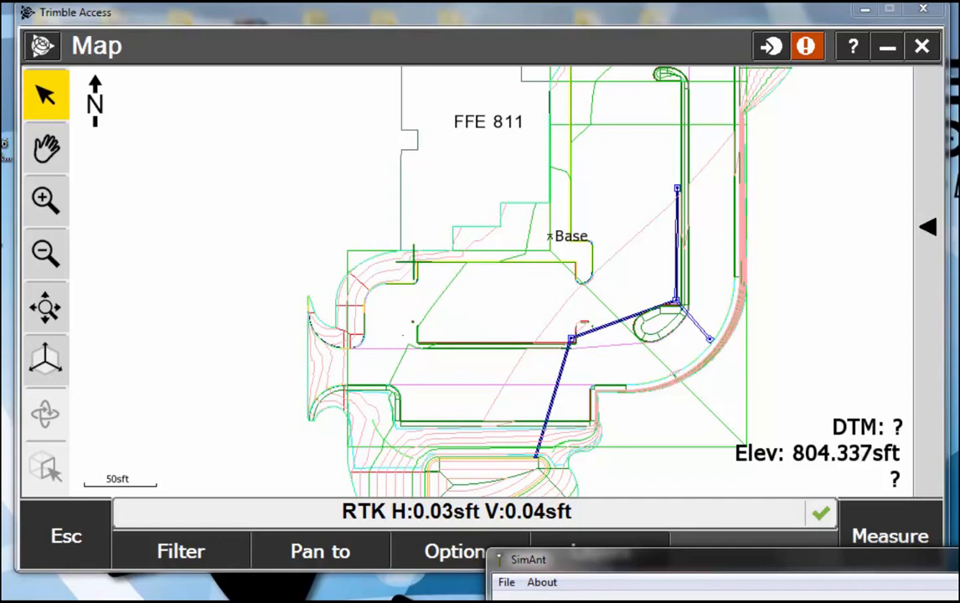
{"action": "left_click", "coordinate": [45, 205]}
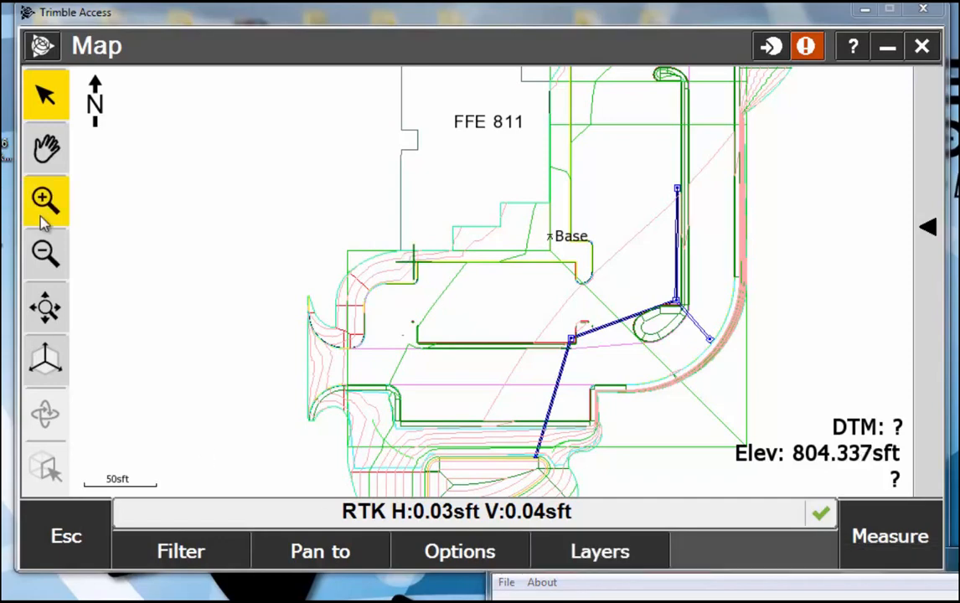
{"action": "left_click", "coordinate": [44, 209]}
{"action": "left_click", "coordinate": [46, 148]}
{"action": "left_click_drag", "start_coordinate": [157, 216], "coordinate": [442, 243]}
{"action": "left_click", "coordinate": [40, 199]}
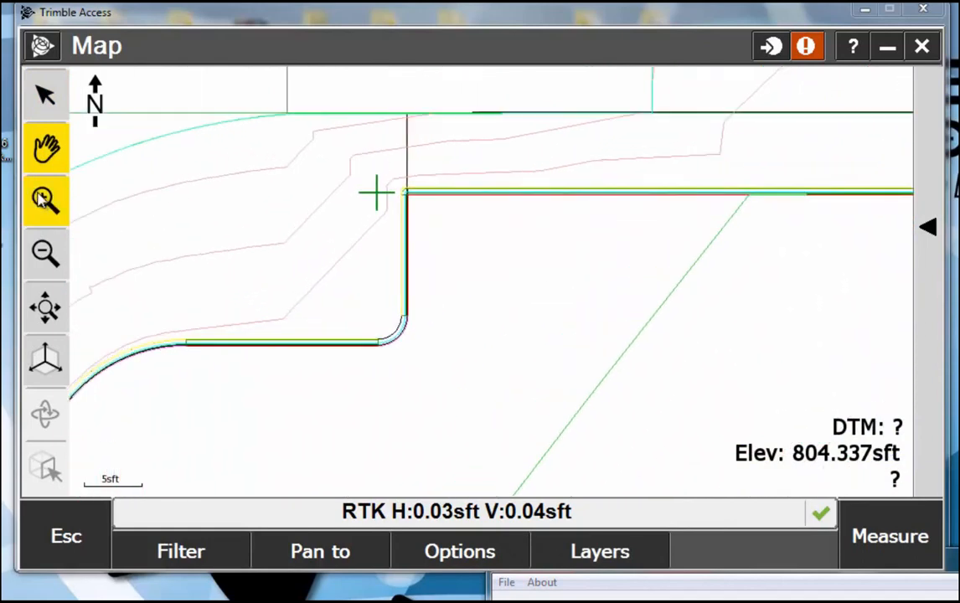
{"action": "left_click", "coordinate": [39, 199]}
{"action": "left_click_drag", "start_coordinate": [155, 164], "coordinate": [287, 398]}
{"action": "left_click_drag", "start_coordinate": [302, 143], "coordinate": [331, 232]}
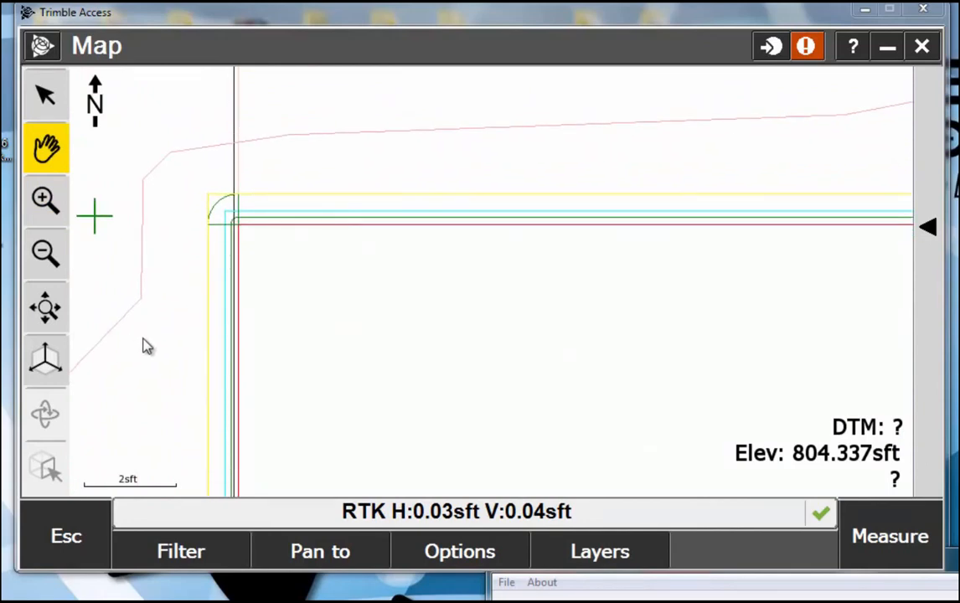
Select the outermost curb line at the corner from the list of overlapping ACAD-SITE lines, and deselect it again.
{"action": "left_click", "coordinate": [36, 104]}
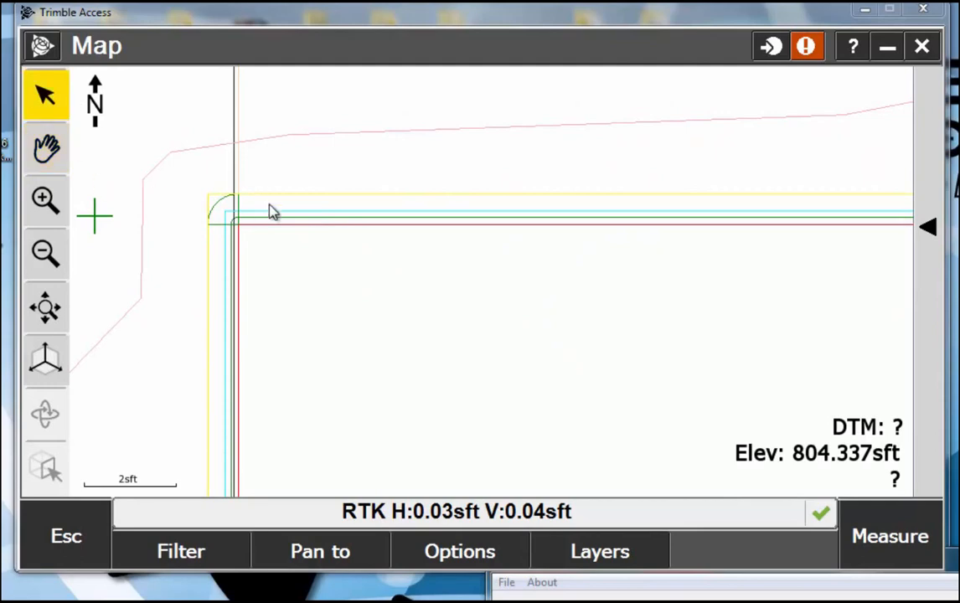
{"action": "left_click", "coordinate": [216, 201]}
{"action": "left_click", "coordinate": [168, 105]}
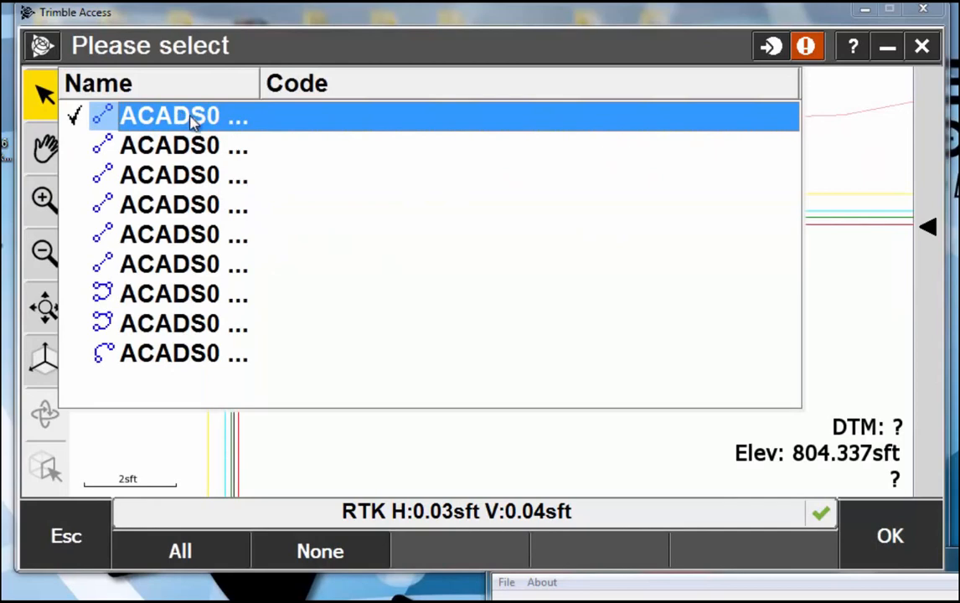
{"action": "left_click", "coordinate": [888, 534]}
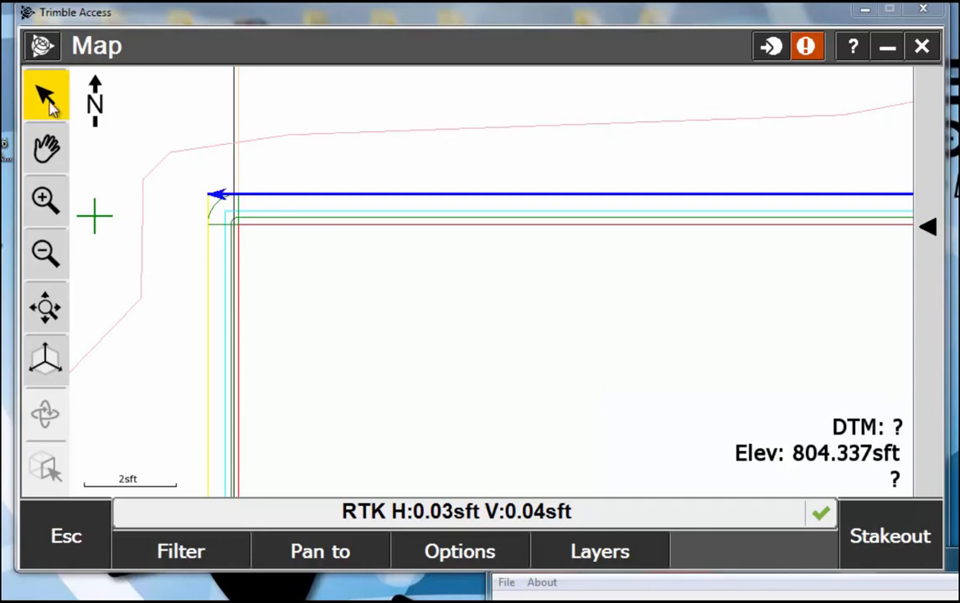
{"action": "left_click", "coordinate": [283, 202]}
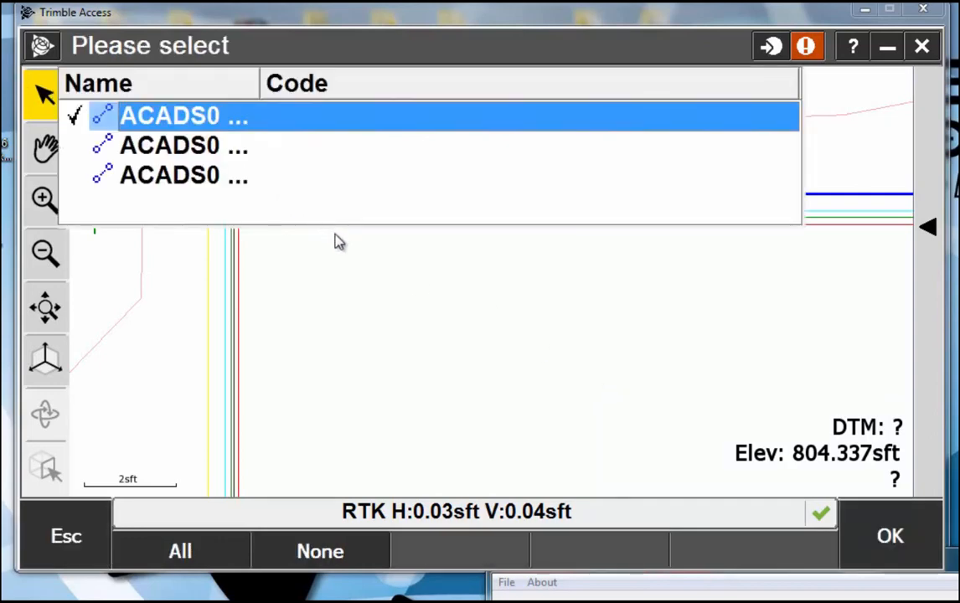
{"action": "left_click", "coordinate": [913, 559]}
{"action": "left_click", "coordinate": [50, 255]}
{"action": "left_click", "coordinate": [53, 257]}
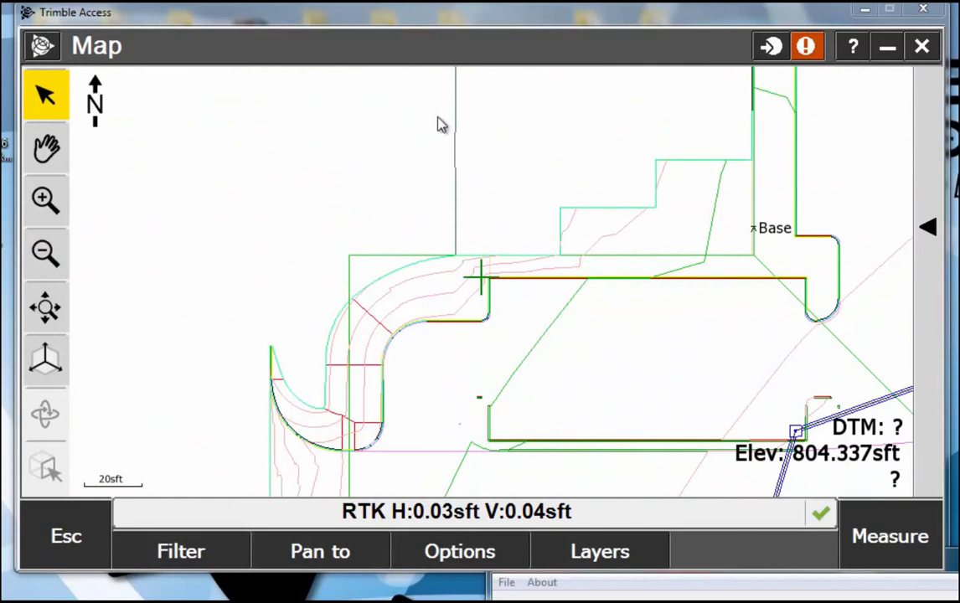
Select the grading and contour lines along the pond's north edge near the storm outlet, and clear the selection.
{"action": "left_click", "coordinate": [53, 156]}
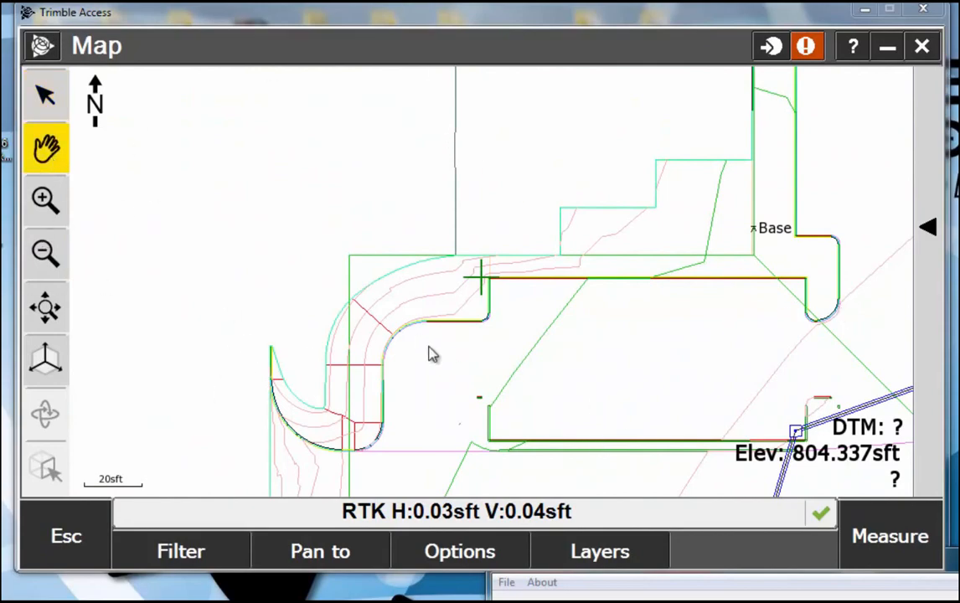
{"action": "left_click_drag", "start_coordinate": [422, 341], "coordinate": [453, 188]}
{"action": "left_click_drag", "start_coordinate": [461, 386], "coordinate": [387, 298]}
{"action": "left_click_drag", "start_coordinate": [366, 359], "coordinate": [377, 249]}
{"action": "left_click_drag", "start_coordinate": [317, 348], "coordinate": [312, 299]}
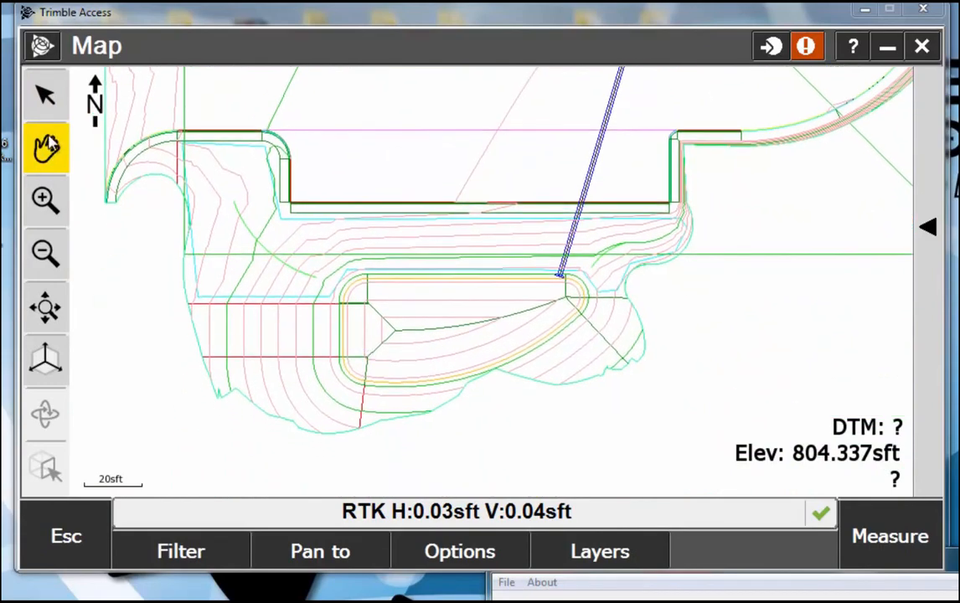
{"action": "left_click", "coordinate": [45, 199]}
{"action": "left_click", "coordinate": [45, 198]}
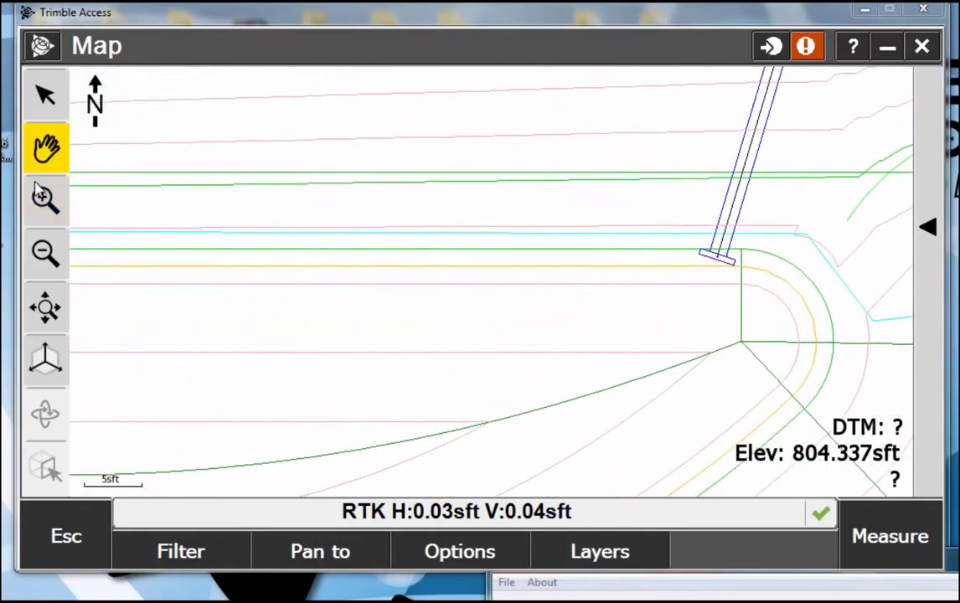
{"action": "left_click", "coordinate": [46, 253]}
{"action": "left_click", "coordinate": [49, 92]}
{"action": "left_click", "coordinate": [392, 228]}
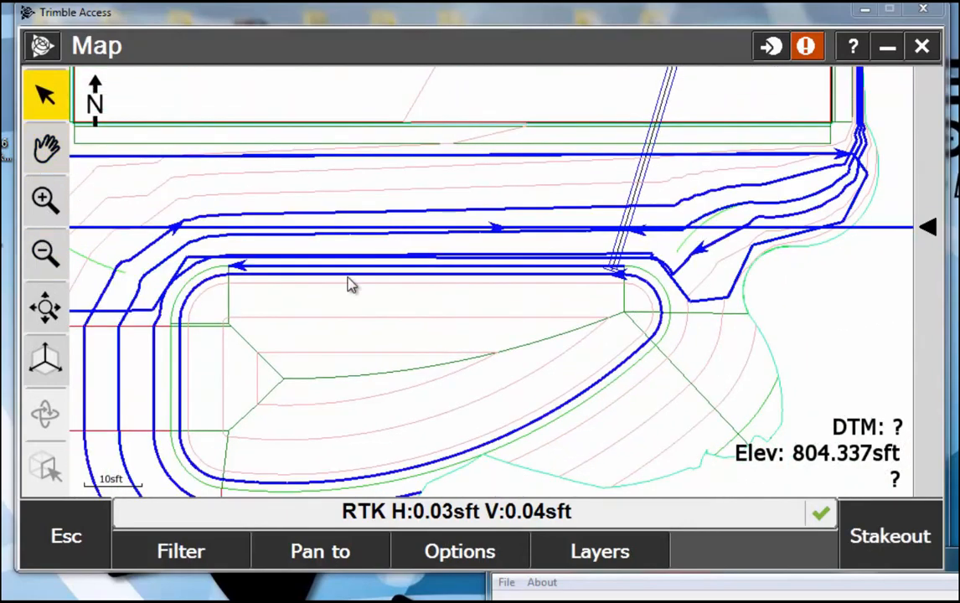
{"action": "right_click", "coordinate": [352, 305]}
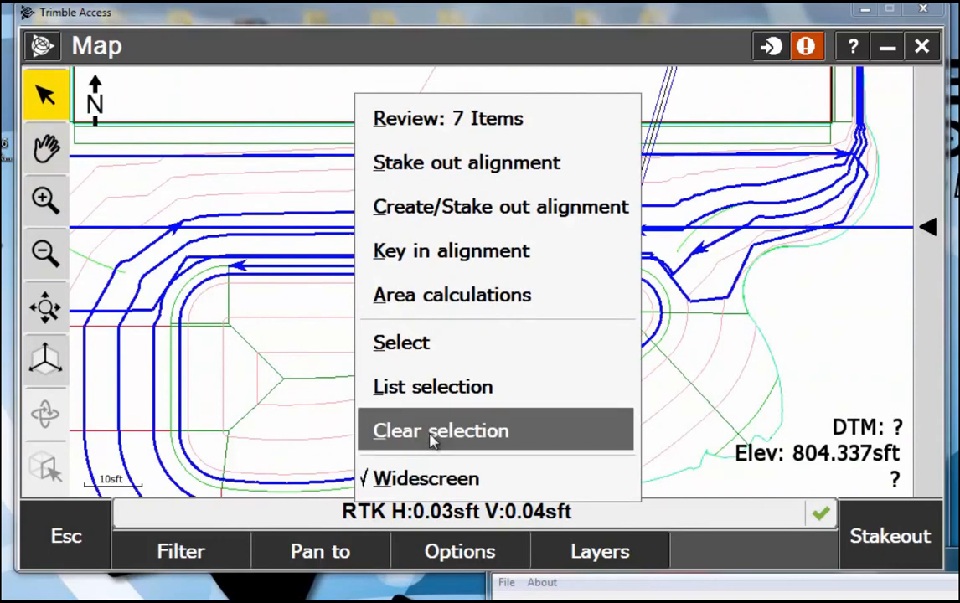
{"action": "left_click", "coordinate": [464, 420]}
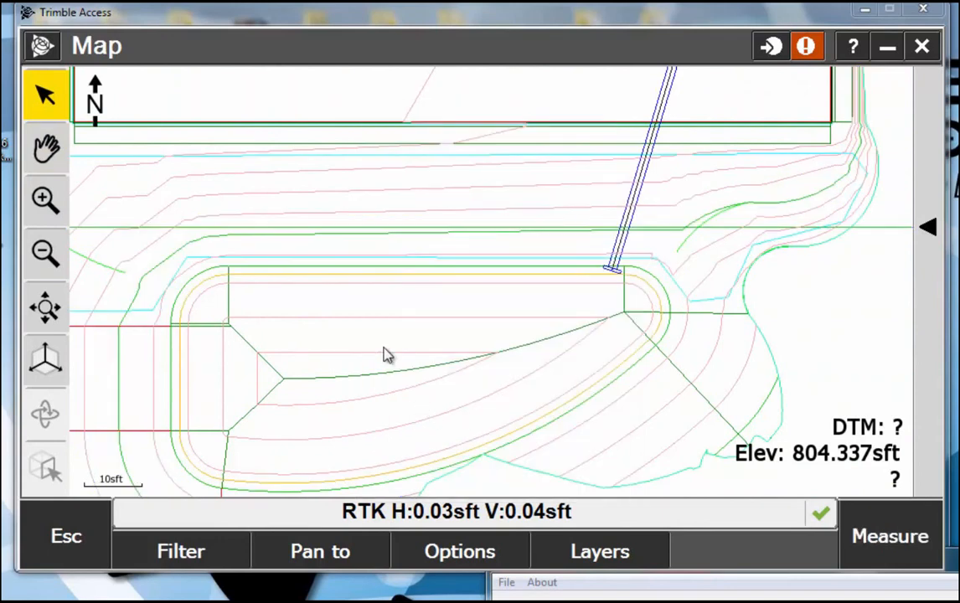
Select the closed line around the pond from the overlapping ACAD-SITE lines at the pond's northwest corner.
{"action": "left_click", "coordinate": [335, 293]}
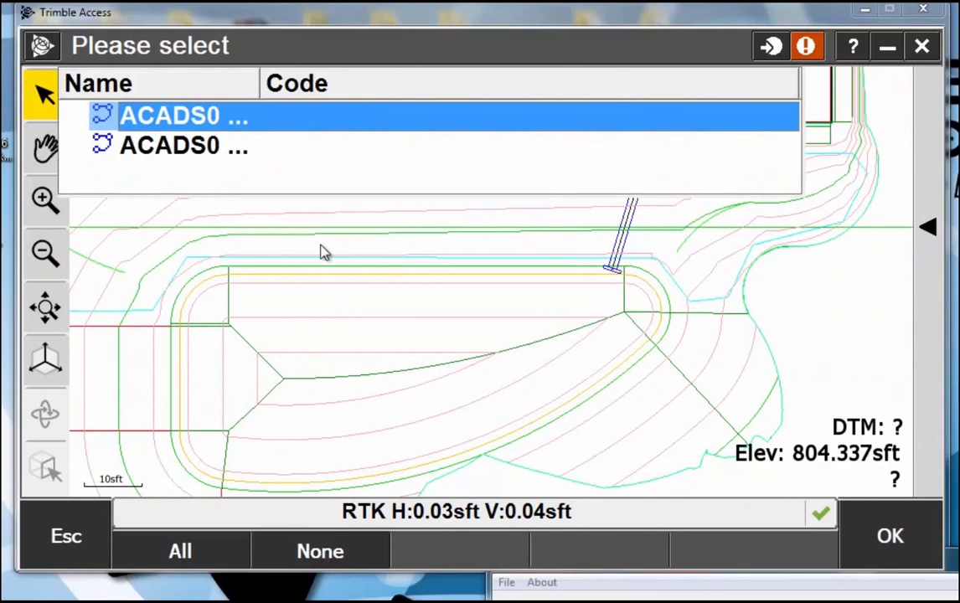
{"action": "left_click", "coordinate": [300, 299]}
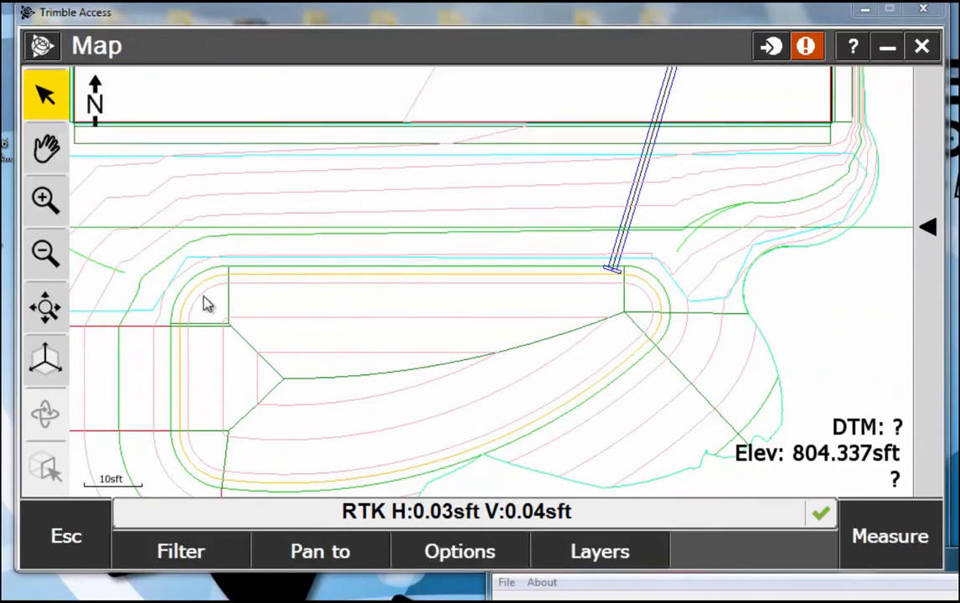
{"action": "left_click", "coordinate": [204, 304]}
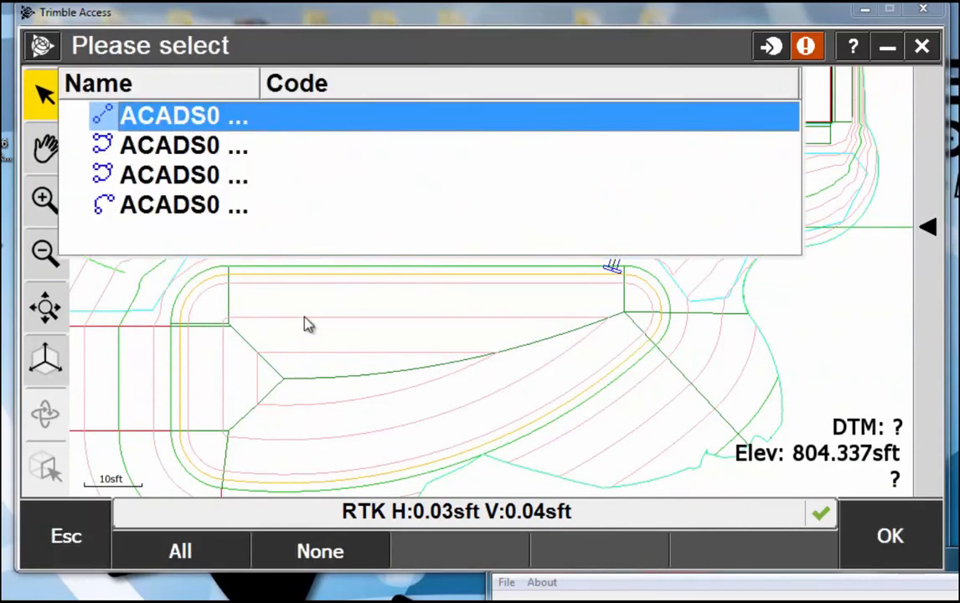
{"action": "left_click", "coordinate": [60, 264]}
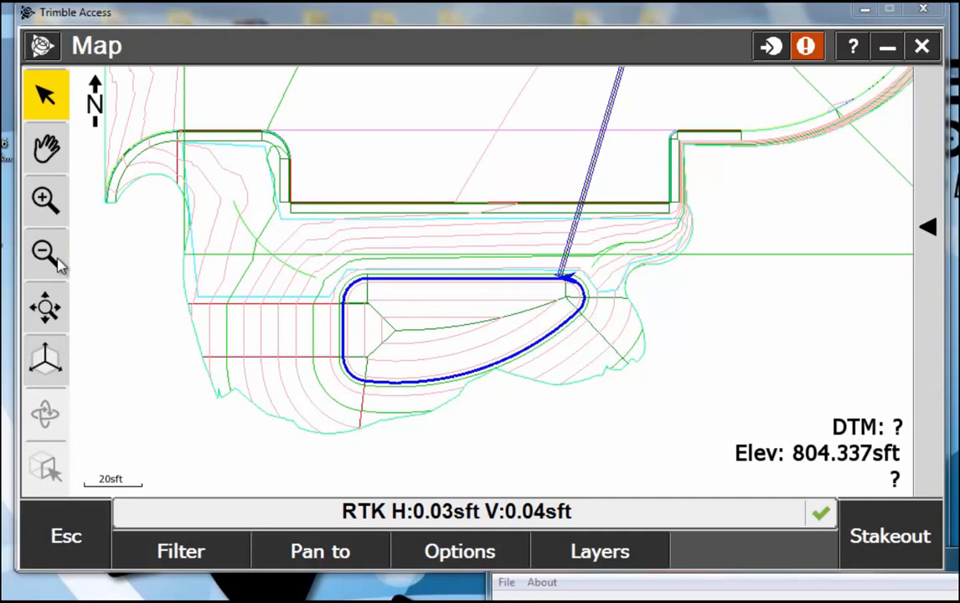
Open the alignment stakeout settings for the selected pond line, and return to the map.
{"action": "left_click", "coordinate": [911, 540]}
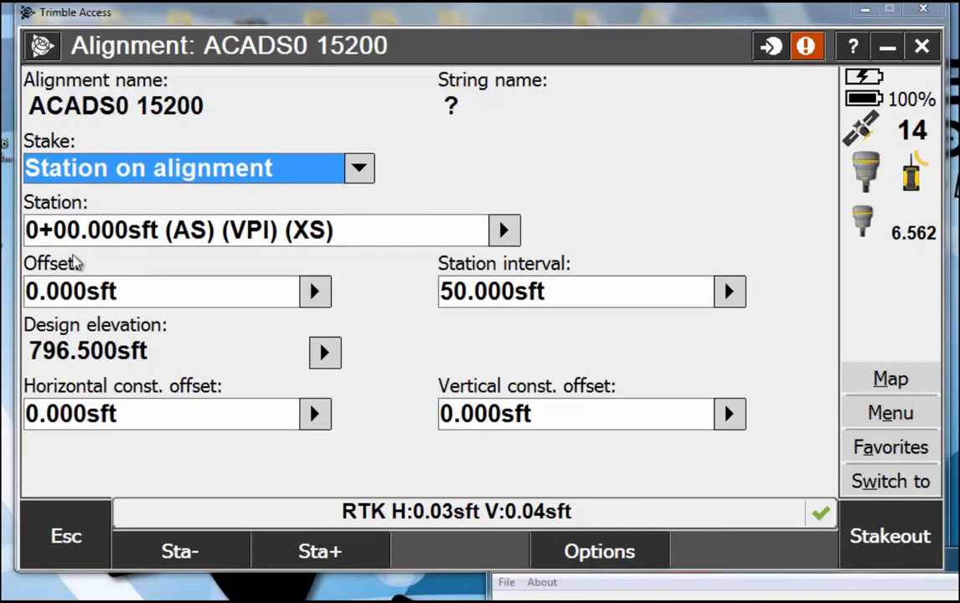
{"action": "left_click", "coordinate": [73, 524]}
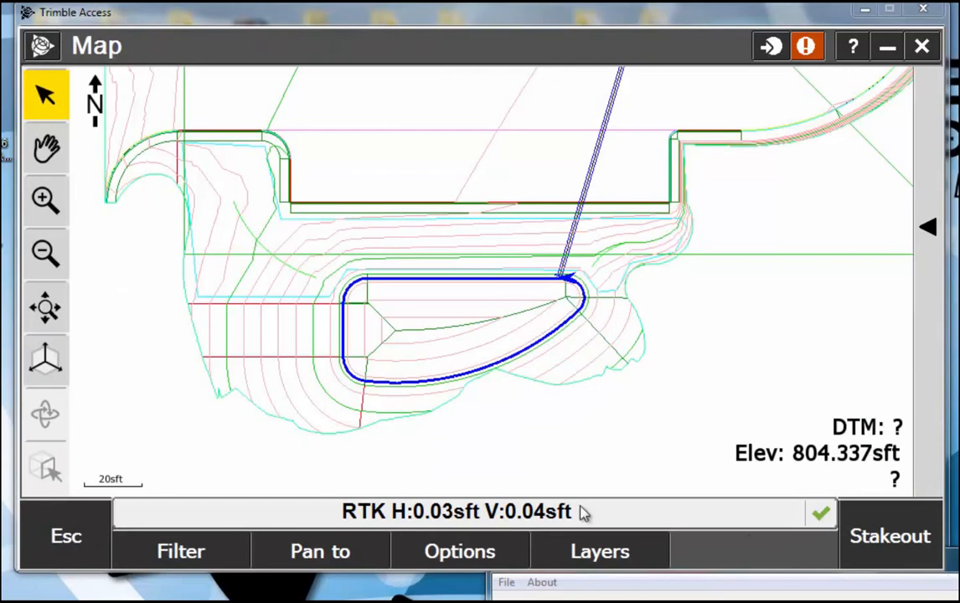
{"action": "left_click", "coordinate": [79, 536]}
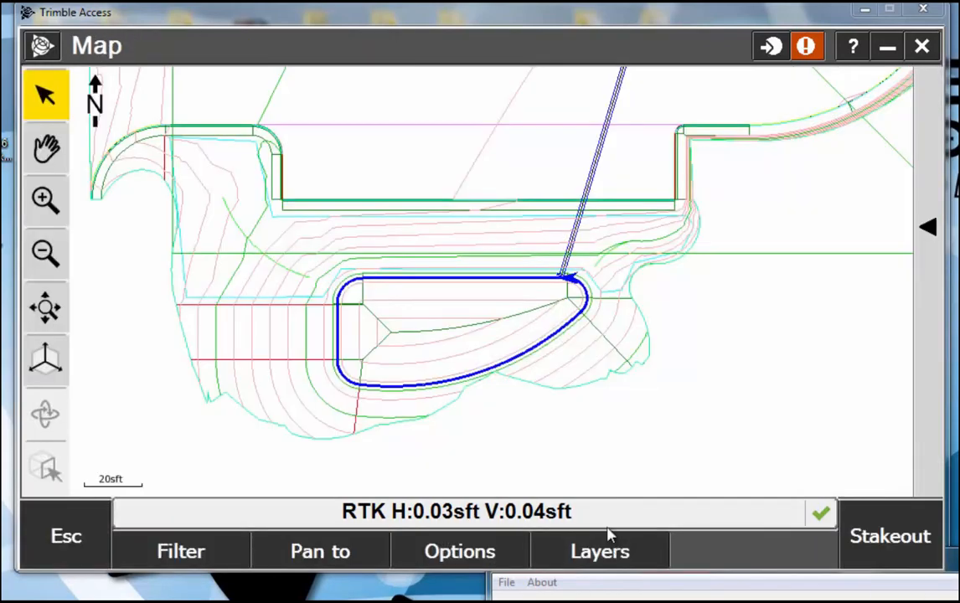
Turn off ACAD-SITE.dxf, make North BC.rxl the active selectable map file, and examine its stationed alignment near the base point.
{"action": "left_click", "coordinate": [606, 549]}
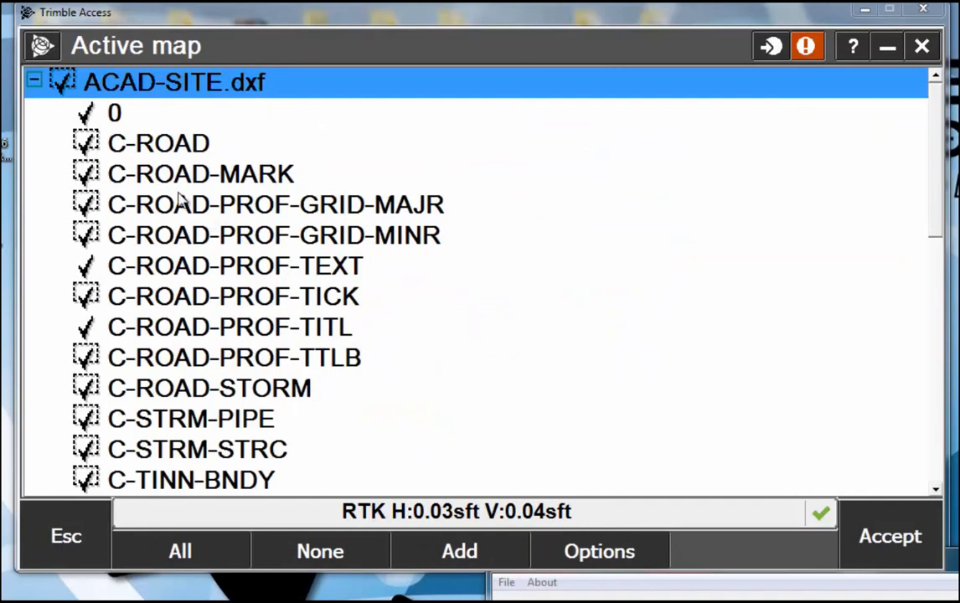
{"action": "left_click", "coordinate": [33, 80]}
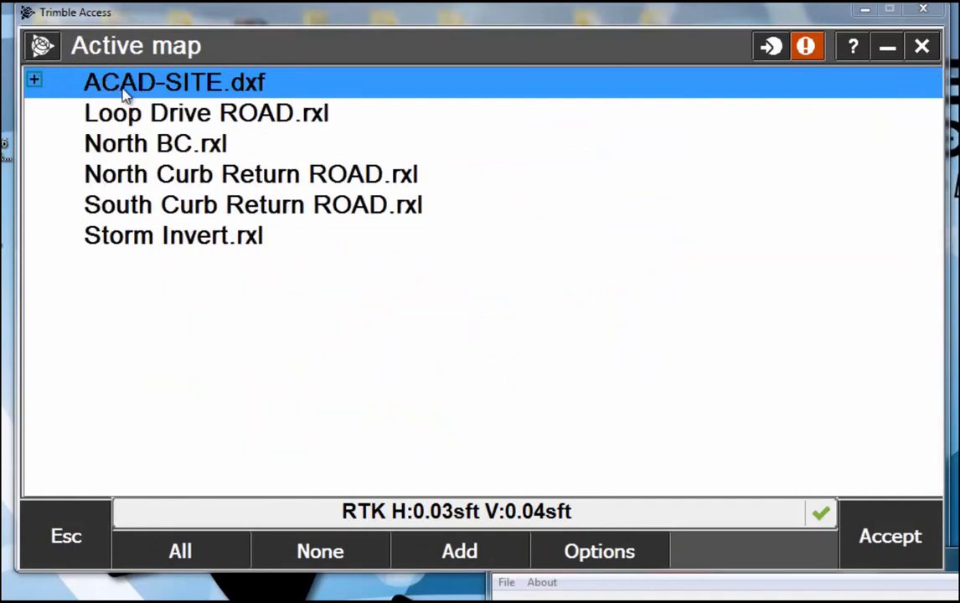
{"action": "left_click", "coordinate": [134, 147]}
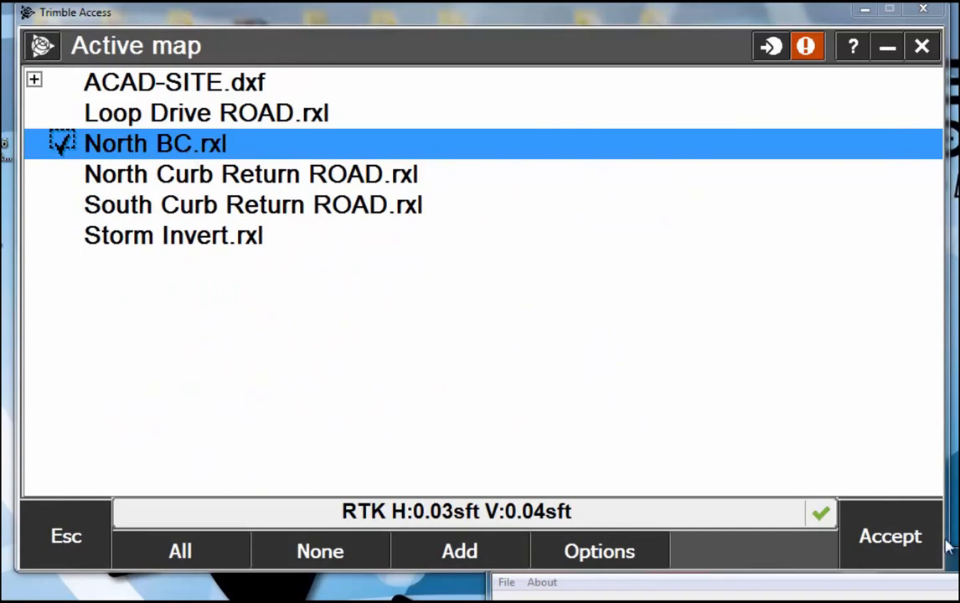
{"action": "left_click", "coordinate": [896, 540]}
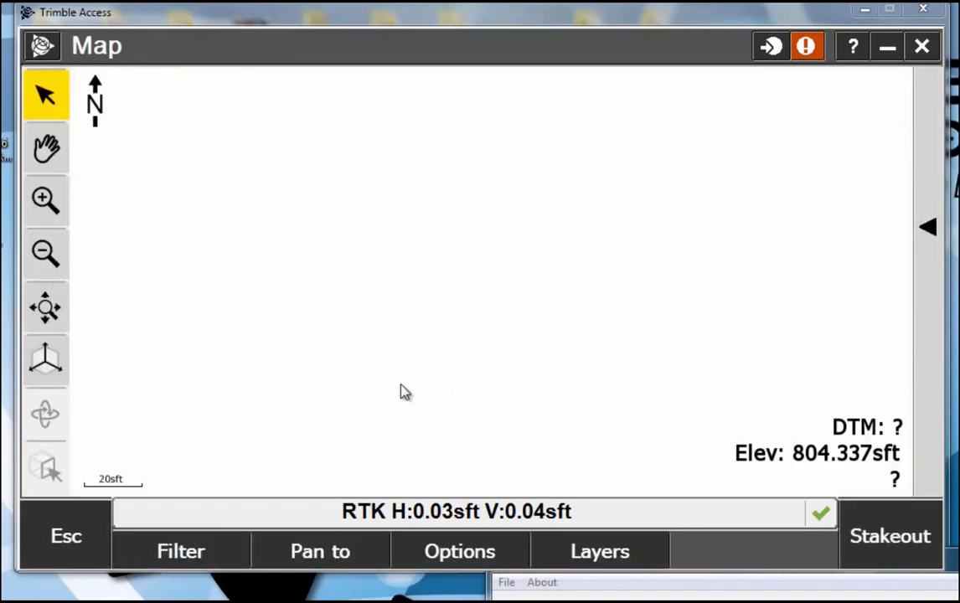
{"action": "left_click", "coordinate": [47, 308]}
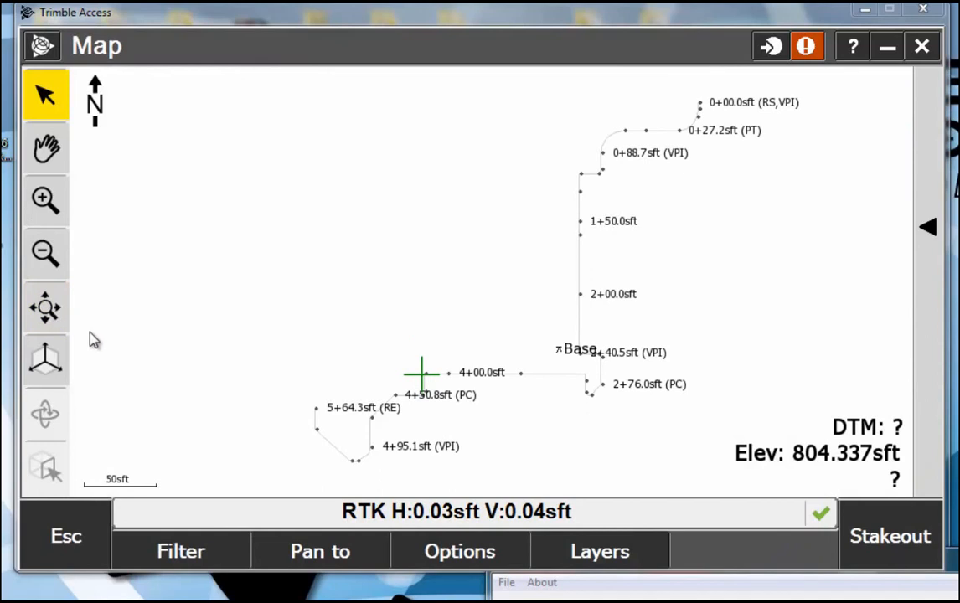
{"action": "left_click", "coordinate": [45, 200]}
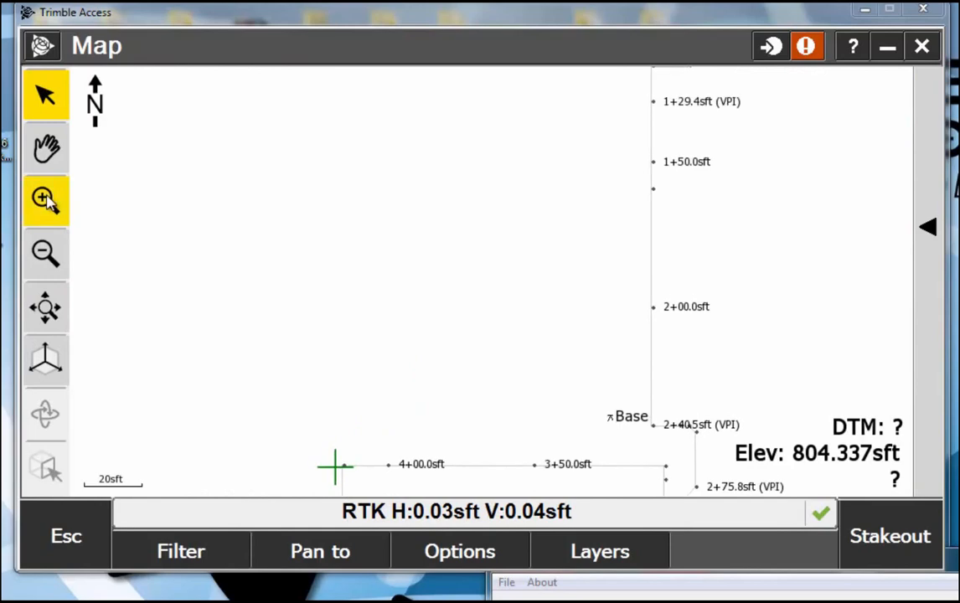
{"action": "left_click", "coordinate": [46, 200]}
{"action": "left_click", "coordinate": [46, 148]}
{"action": "left_click_drag", "start_coordinate": [589, 365], "coordinate": [433, 262]}
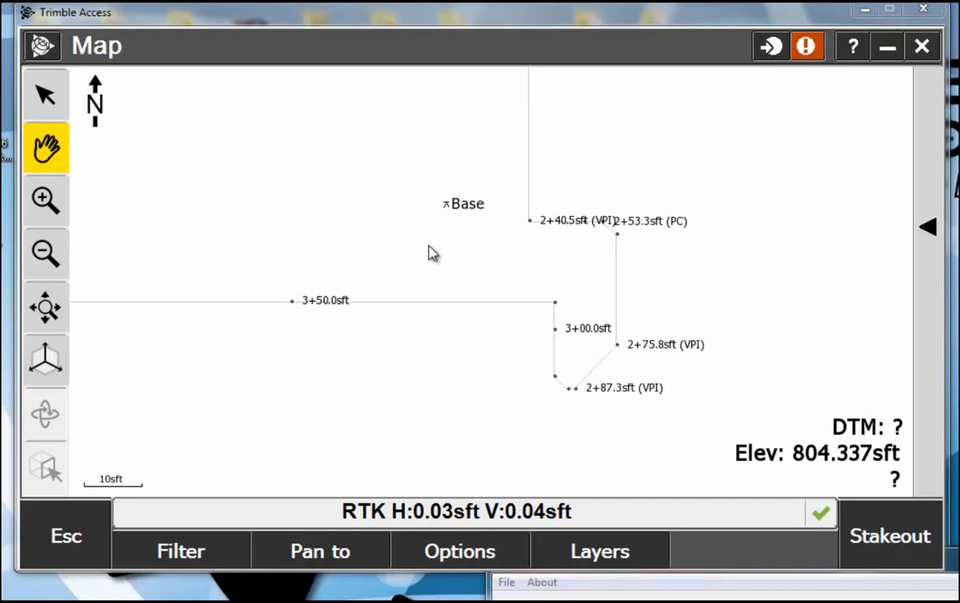
Turn off North BC.rxl in the active map files and return to the map.
{"action": "left_click", "coordinate": [564, 563]}
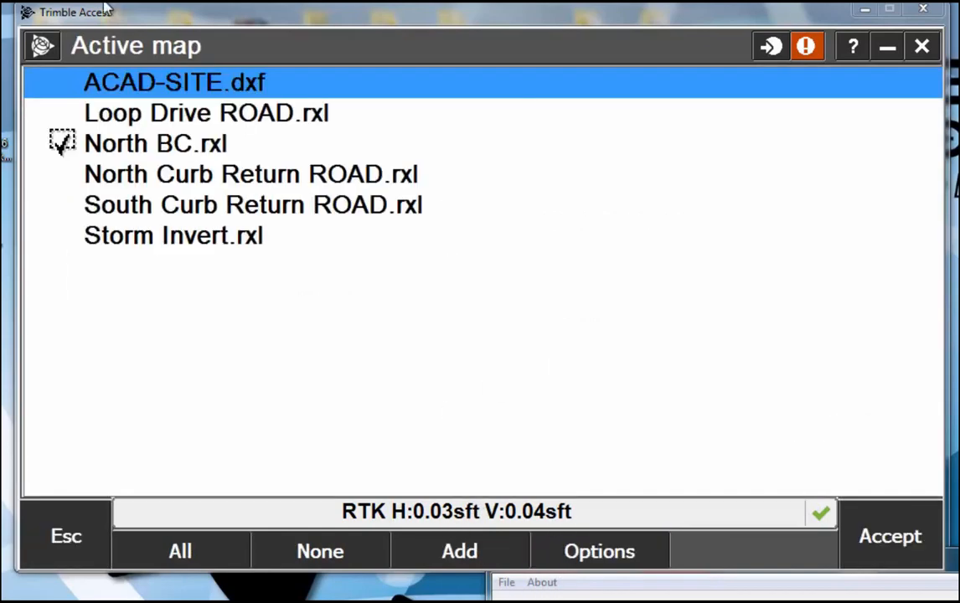
{"action": "left_click", "coordinate": [166, 149]}
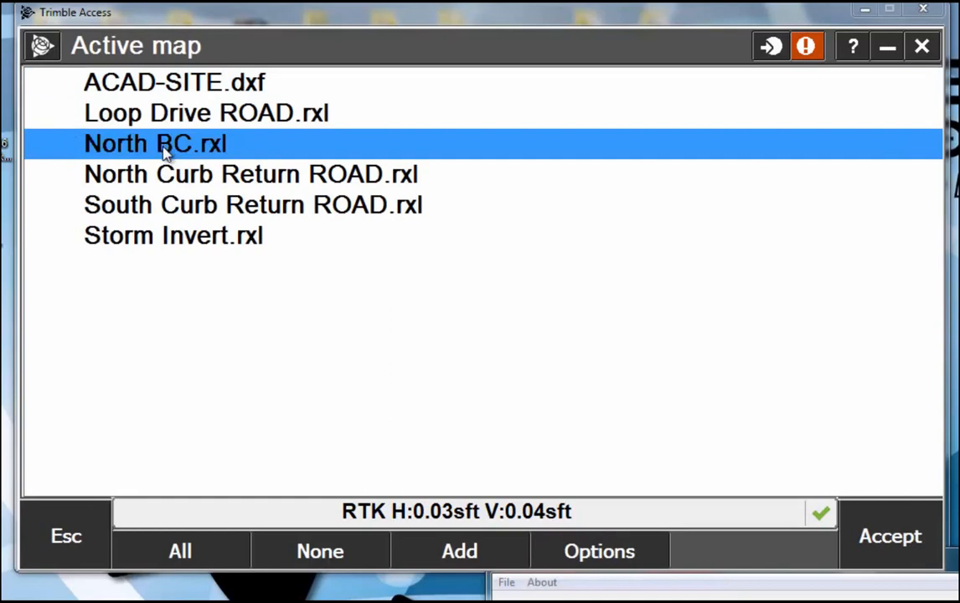
{"action": "left_click", "coordinate": [70, 541]}
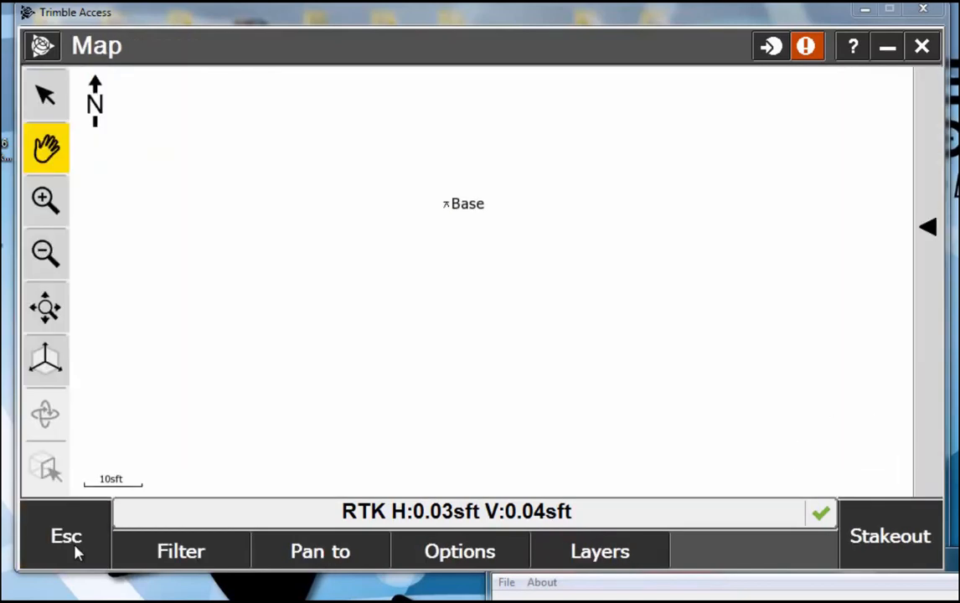
Switch to the Roads application and open the North BC road file for staking.
{"action": "left_click", "coordinate": [50, 43]}
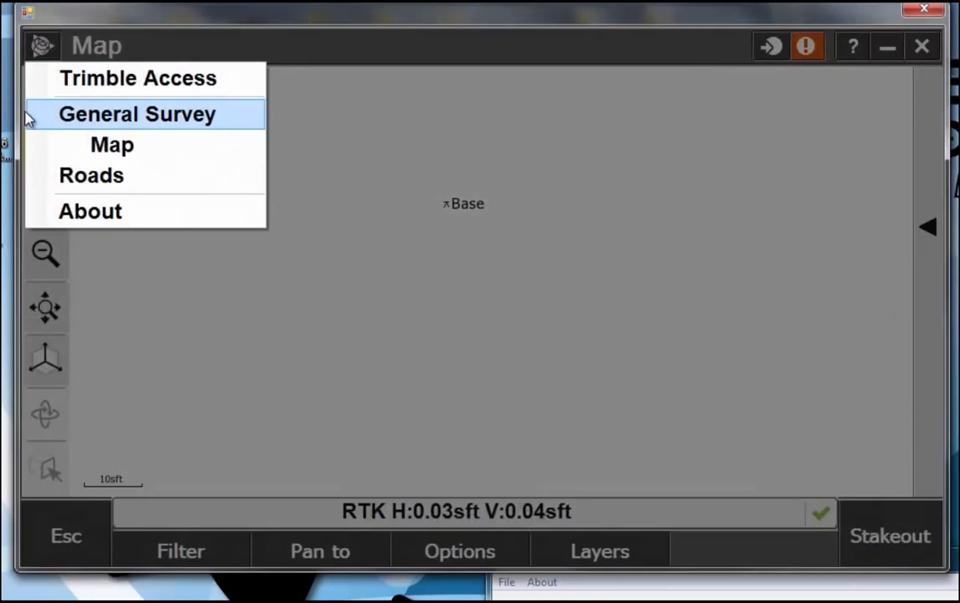
{"action": "left_click", "coordinate": [87, 176]}
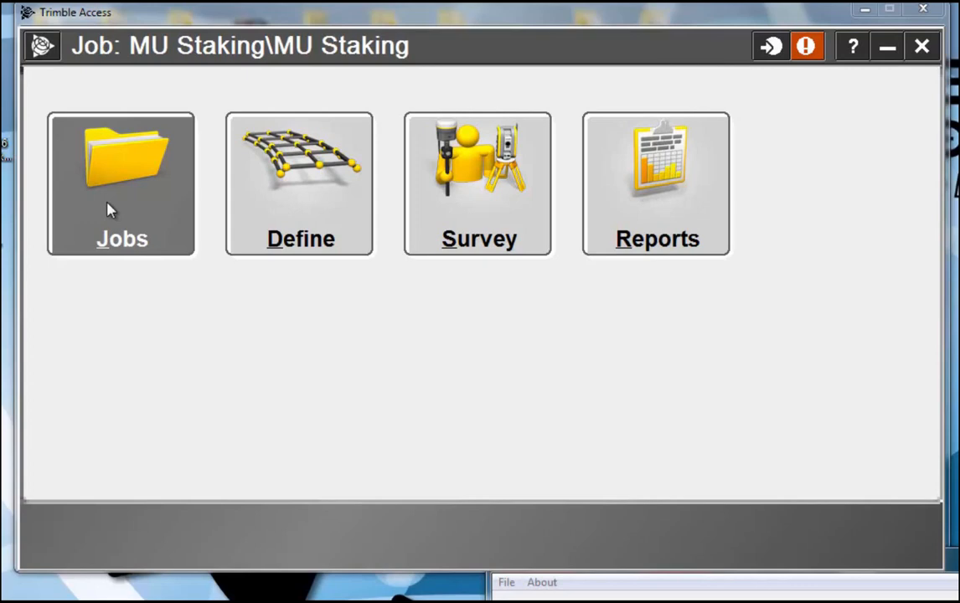
{"action": "left_click", "coordinate": [513, 204]}
{"action": "left_click", "coordinate": [104, 100]}
{"action": "left_click_drag", "start_coordinate": [222, 81], "coordinate": [268, 85]}
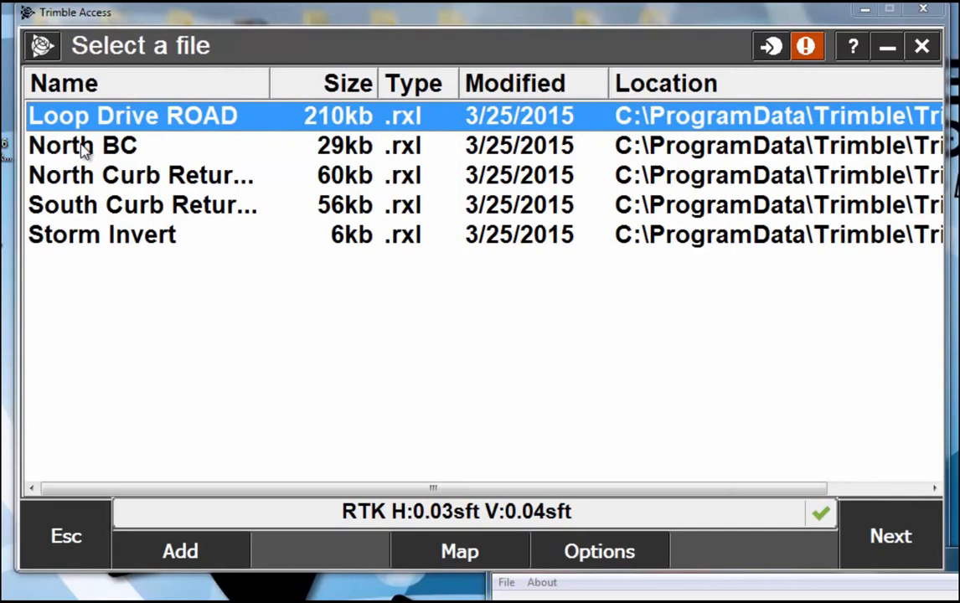
{"action": "double_click", "coordinate": [84, 146]}
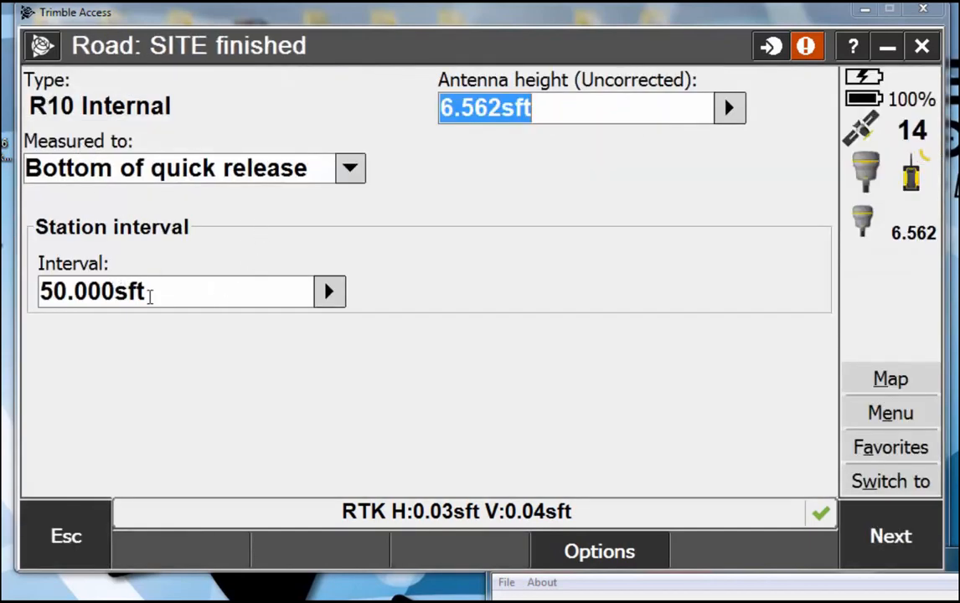
Set the road's station interval to 15 sft and continue to the plan view of its stations.
{"action": "left_click", "coordinate": [148, 293]}
{"action": "type", "text": "15"}
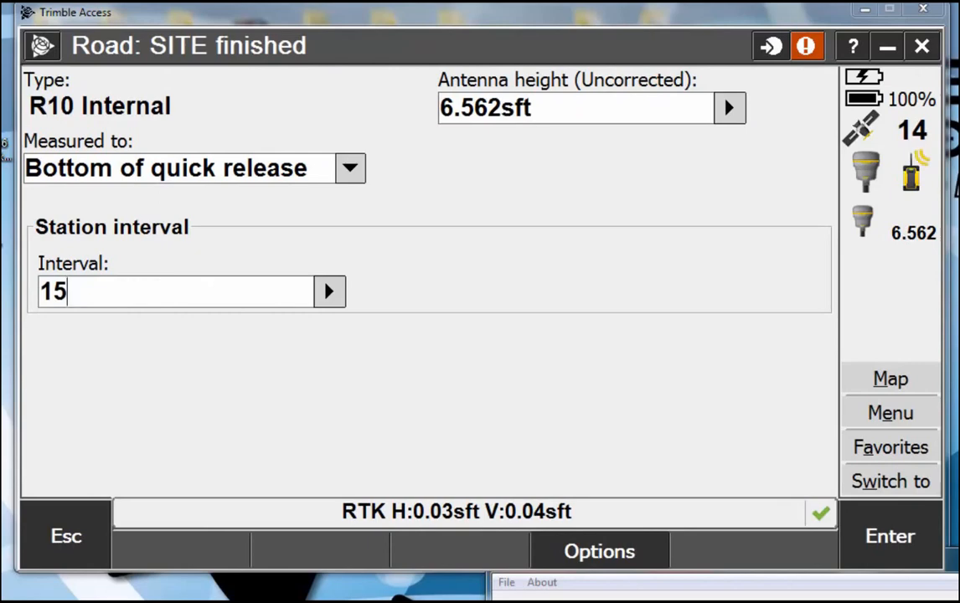
{"action": "left_click", "coordinate": [913, 543]}
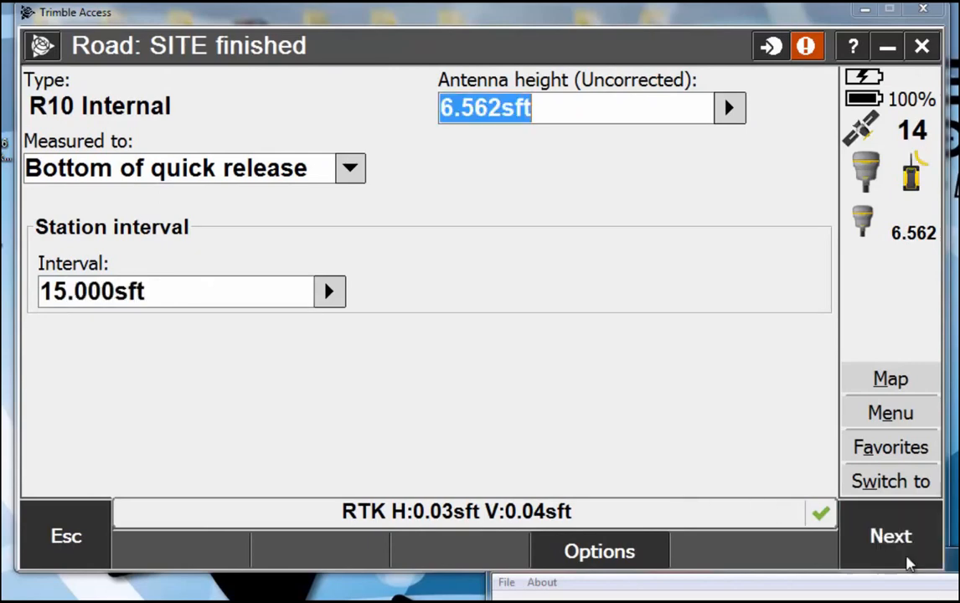
{"action": "left_click", "coordinate": [894, 543]}
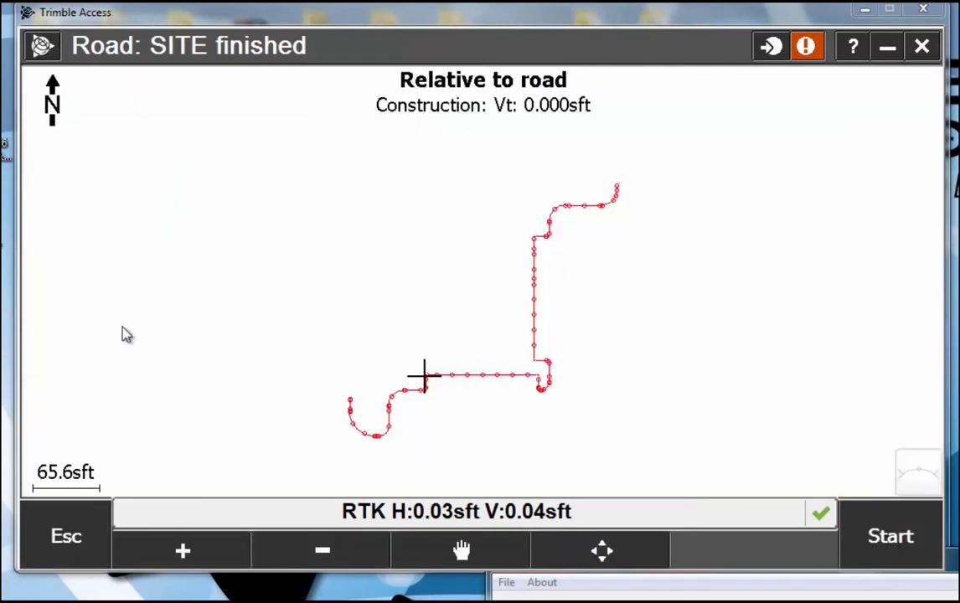
Examine the back-of-curb stations at close range around the eastern curb return and beside the current position.
{"action": "left_click", "coordinate": [156, 556]}
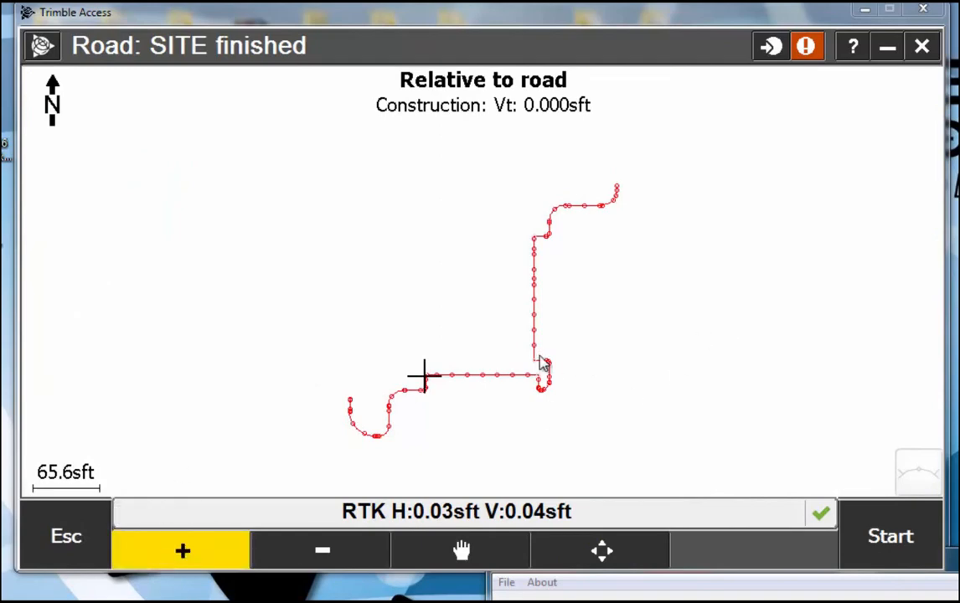
{"action": "left_click_drag", "start_coordinate": [494, 338], "coordinate": [561, 409]}
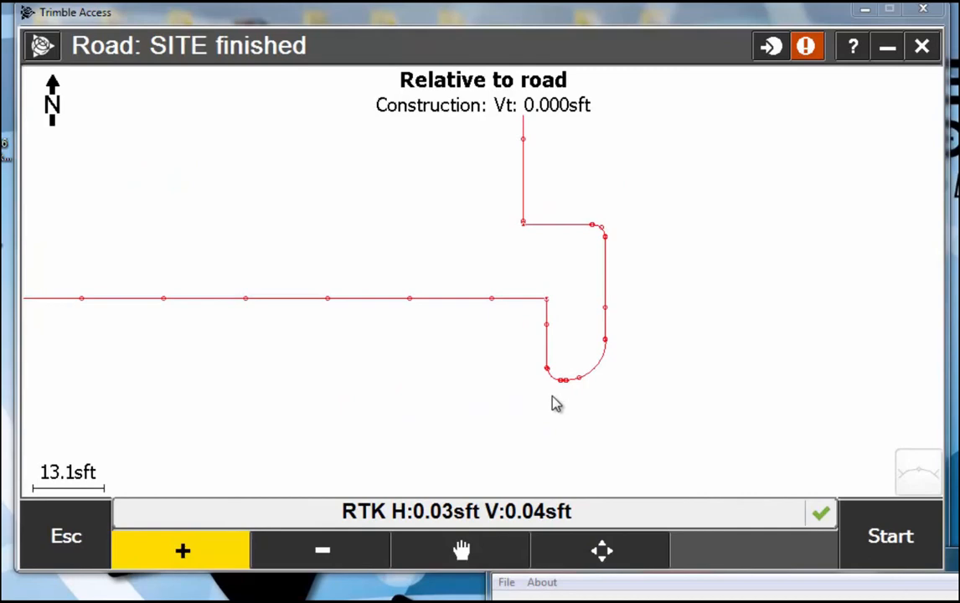
{"action": "left_click", "coordinate": [201, 550]}
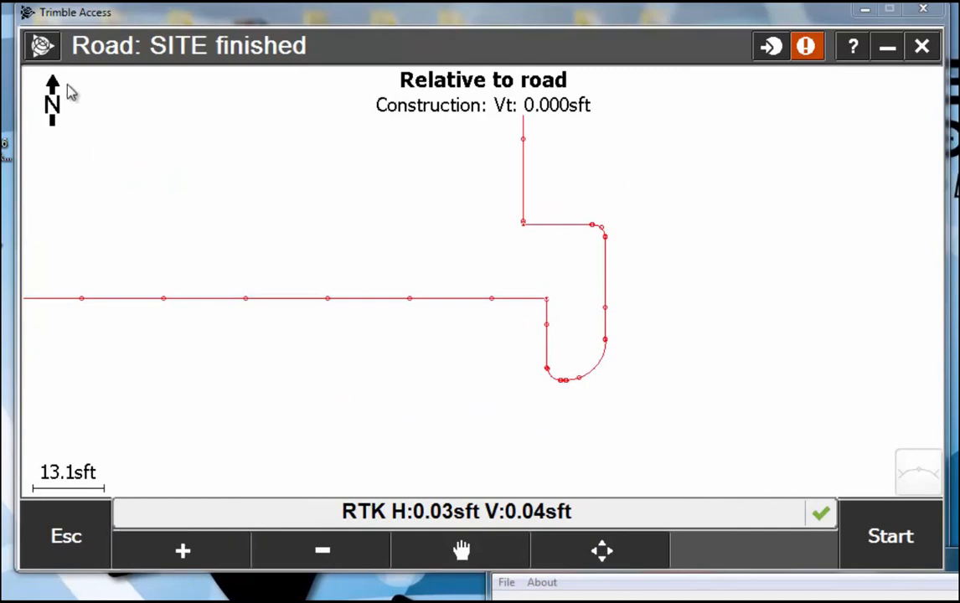
{"action": "left_click", "coordinate": [356, 550]}
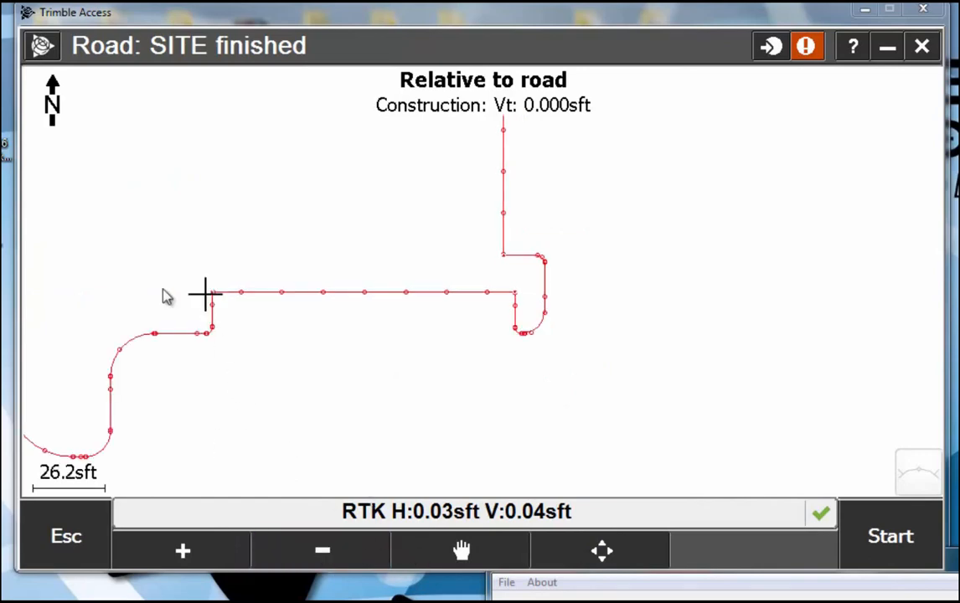
{"action": "left_click", "coordinate": [157, 546]}
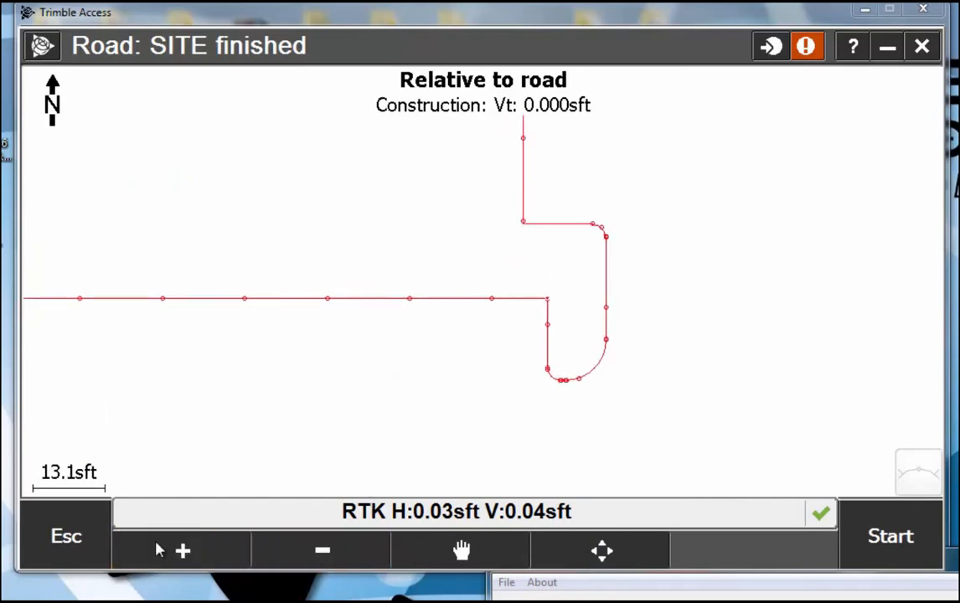
{"action": "left_click", "coordinate": [419, 549]}
{"action": "left_click_drag", "start_coordinate": [609, 314], "coordinate": [653, 290]}
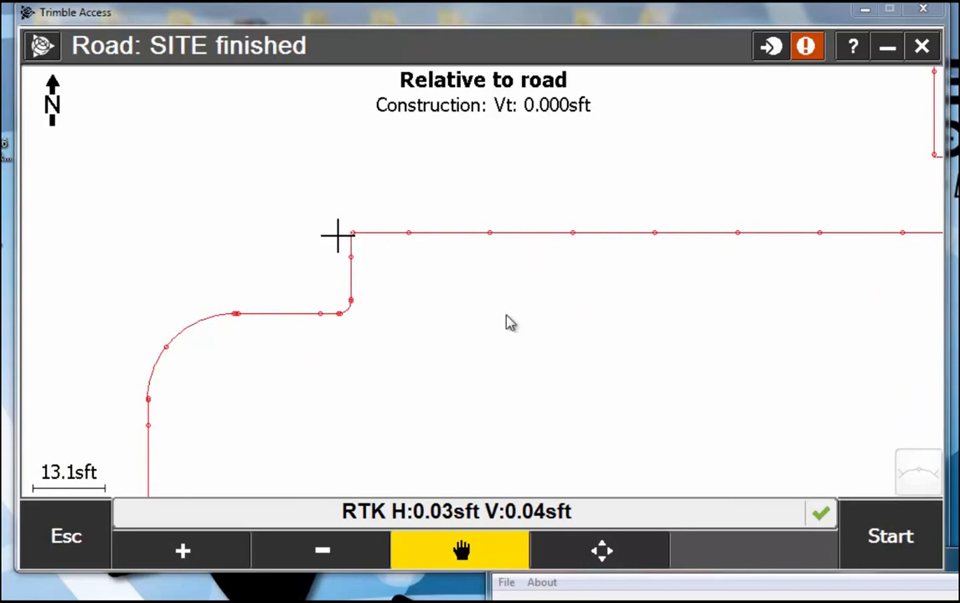
Start staking station 4+15.211sft on the CL string and move the eBubble clear of the Measure control.
{"action": "left_click", "coordinate": [147, 550]}
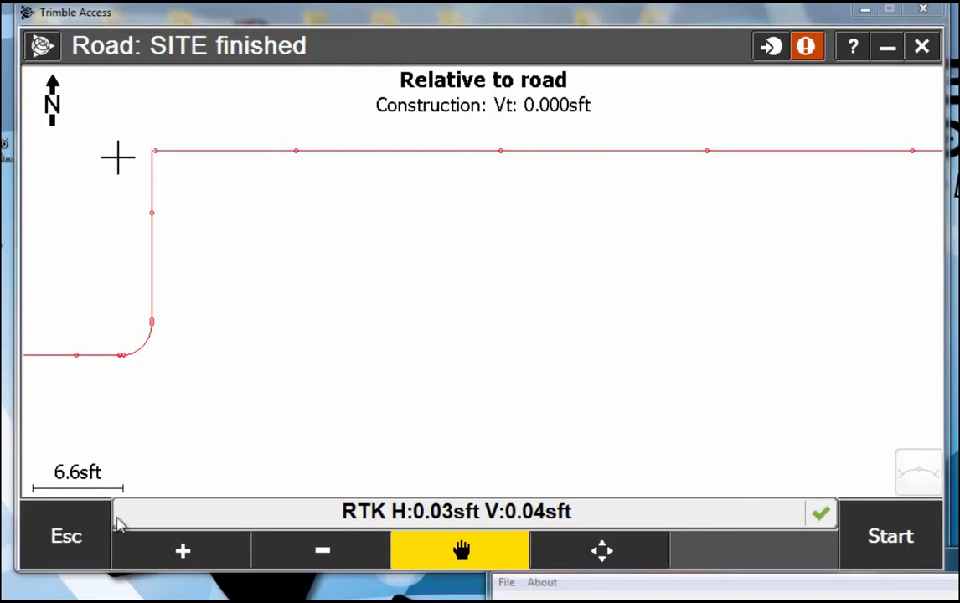
{"action": "left_click", "coordinate": [463, 550]}
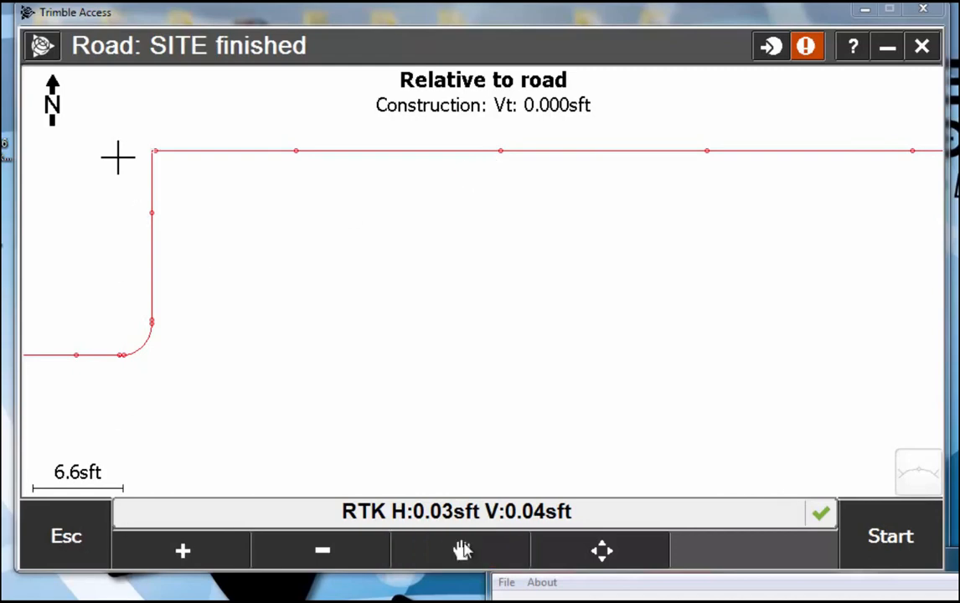
{"action": "left_click", "coordinate": [156, 153]}
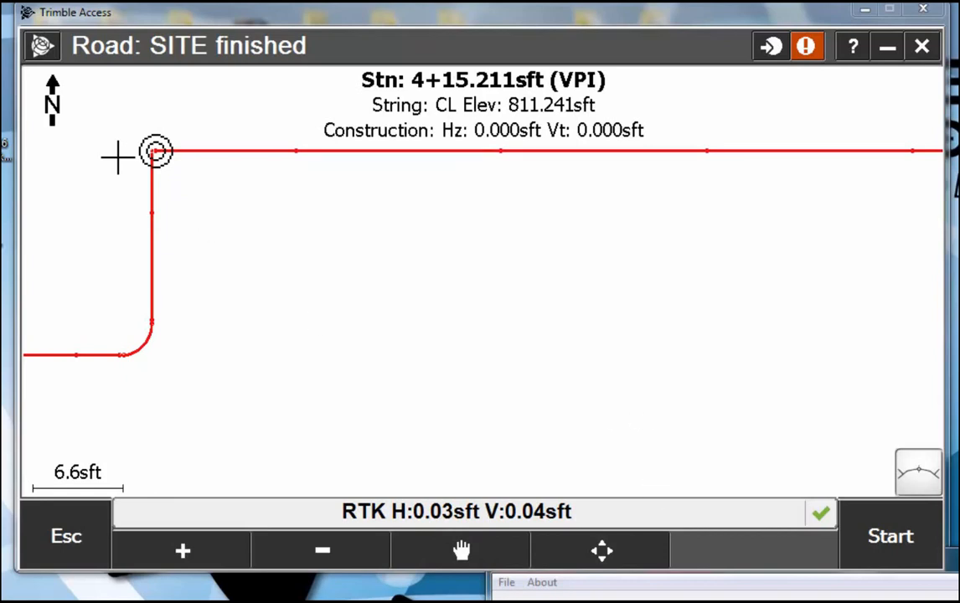
{"action": "left_click", "coordinate": [854, 535]}
{"action": "left_click_drag", "start_coordinate": [664, 186], "coordinate": [842, 109]}
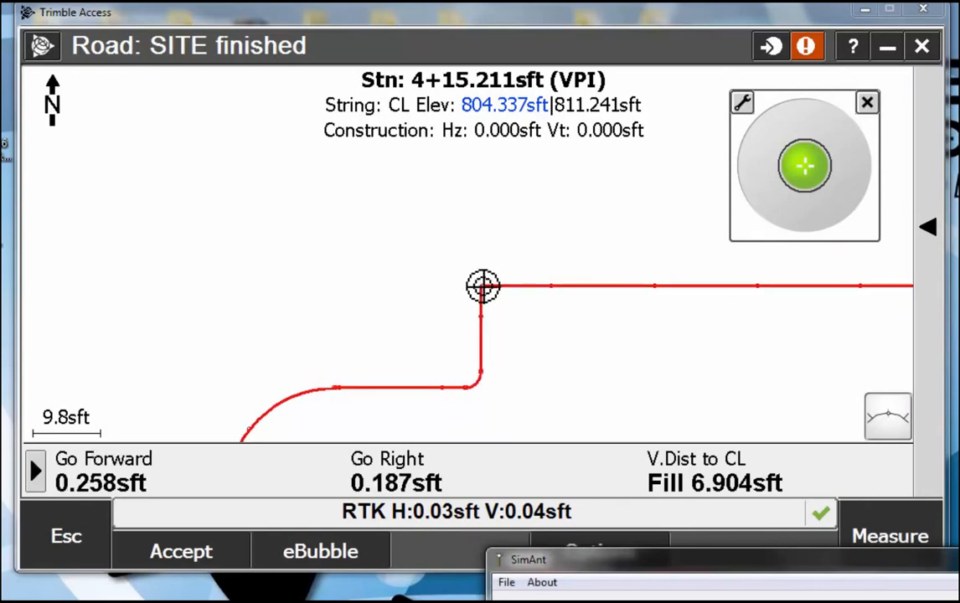
Measure the point at station 4+15.211sft and store its staked deltas.
{"action": "left_click", "coordinate": [908, 533]}
{"action": "left_click", "coordinate": [903, 540]}
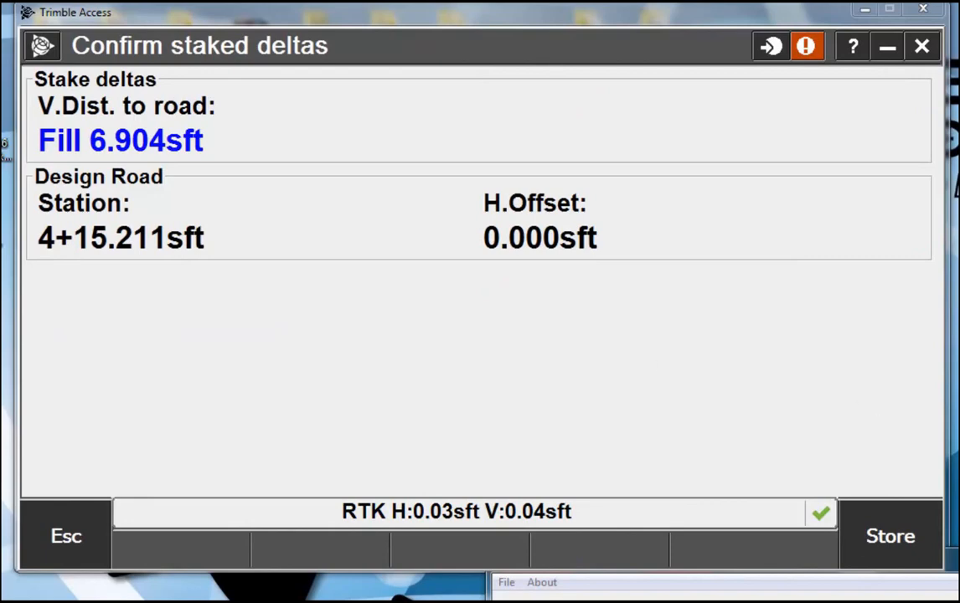
{"action": "left_click", "coordinate": [922, 542]}
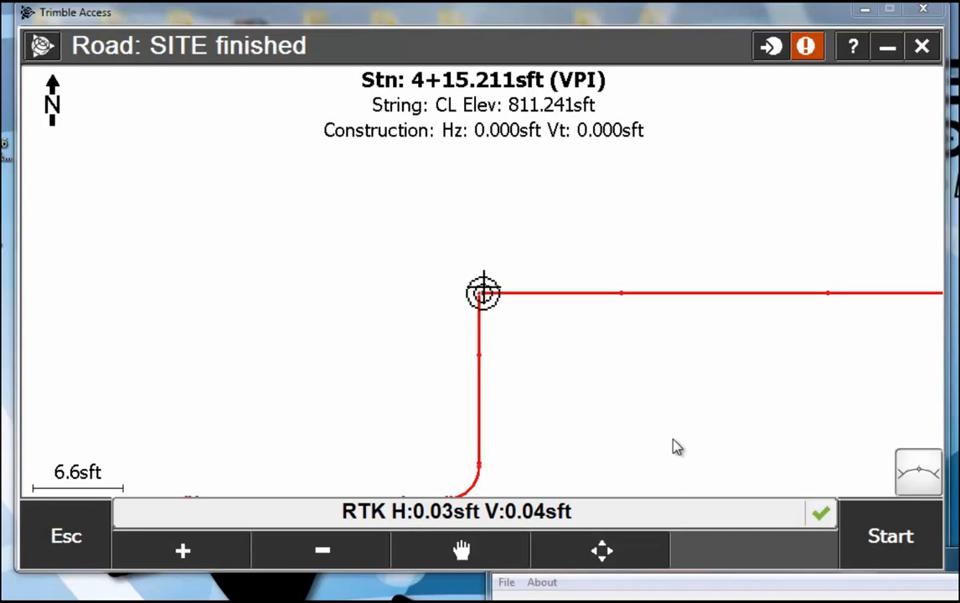
Step through the neighbouring stations along the CL string and come back to station 4+05.000sft.
{"action": "key", "text": "Down"}
{"action": "key", "text": "Down"}
{"action": "key", "text": "Down"}
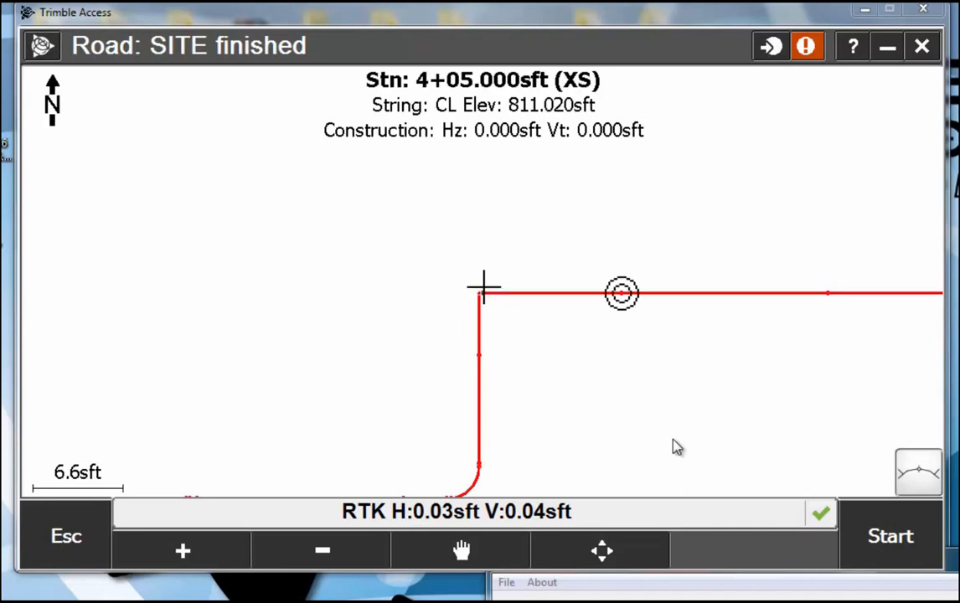
{"action": "key", "text": "Down"}
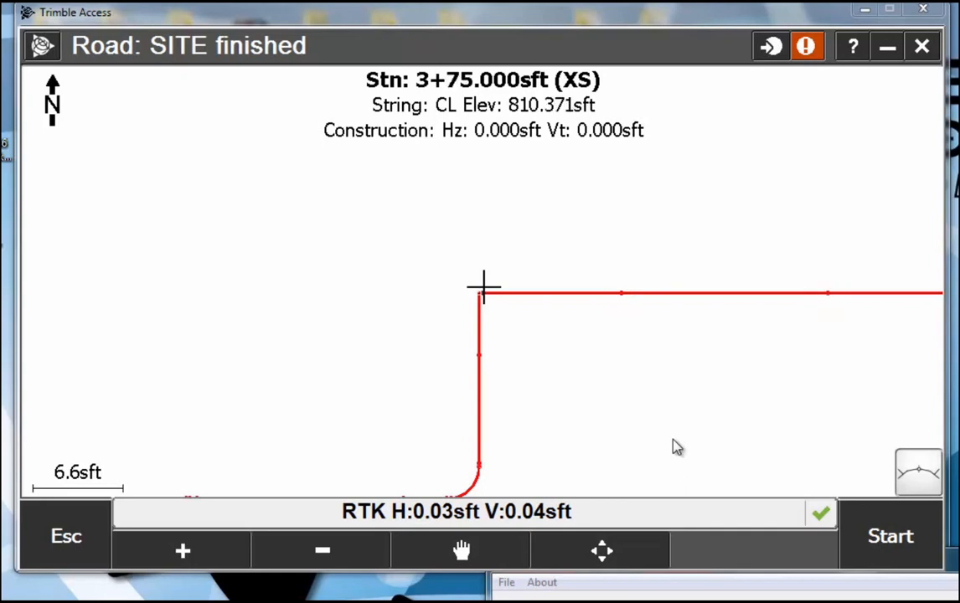
{"action": "key", "text": "Up"}
{"action": "key", "text": "Up"}
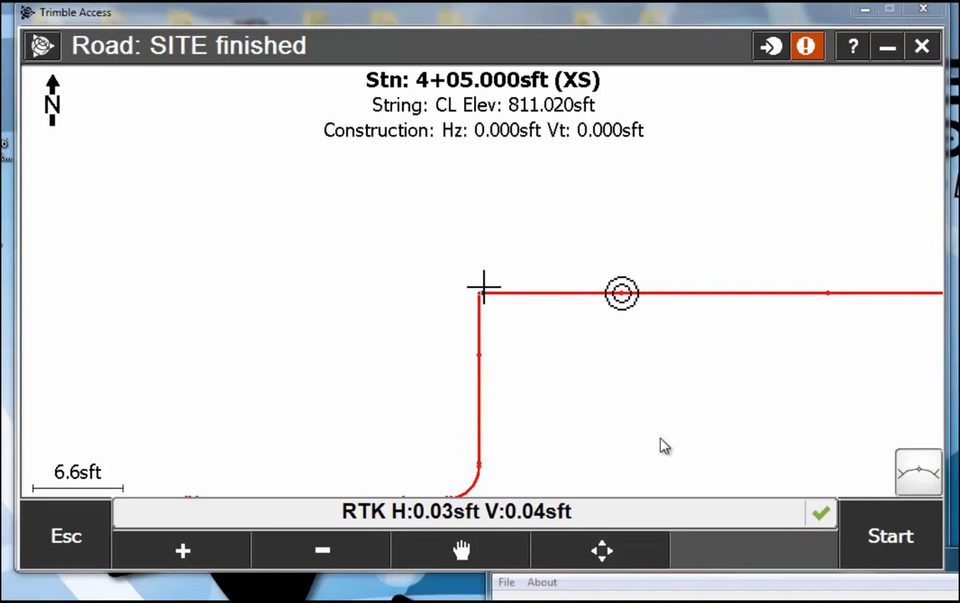
Reopen the road's plan view from the antenna and station interval settings and select the CL string near the corner.
{"action": "left_click", "coordinate": [67, 537]}
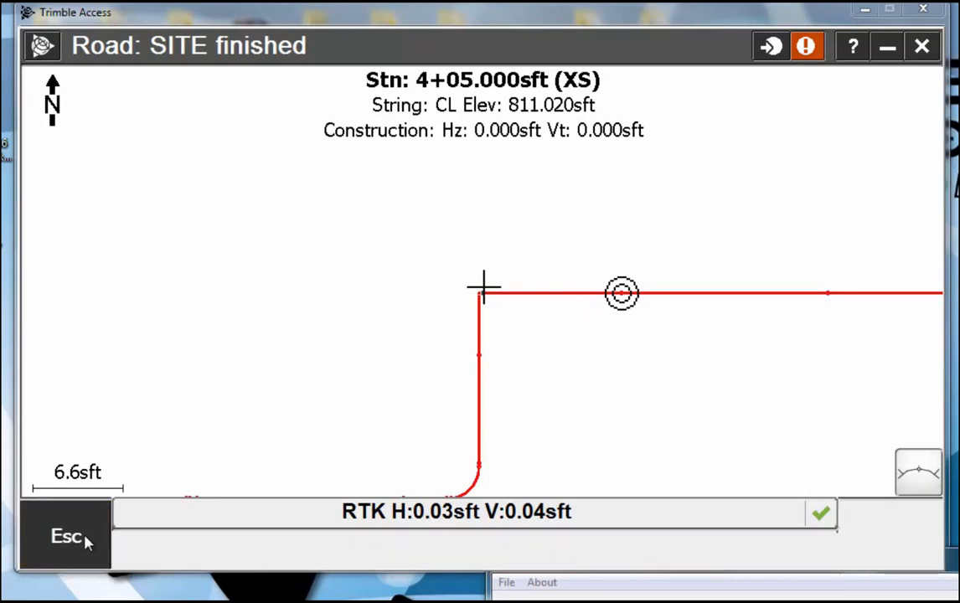
{"action": "left_click", "coordinate": [874, 542]}
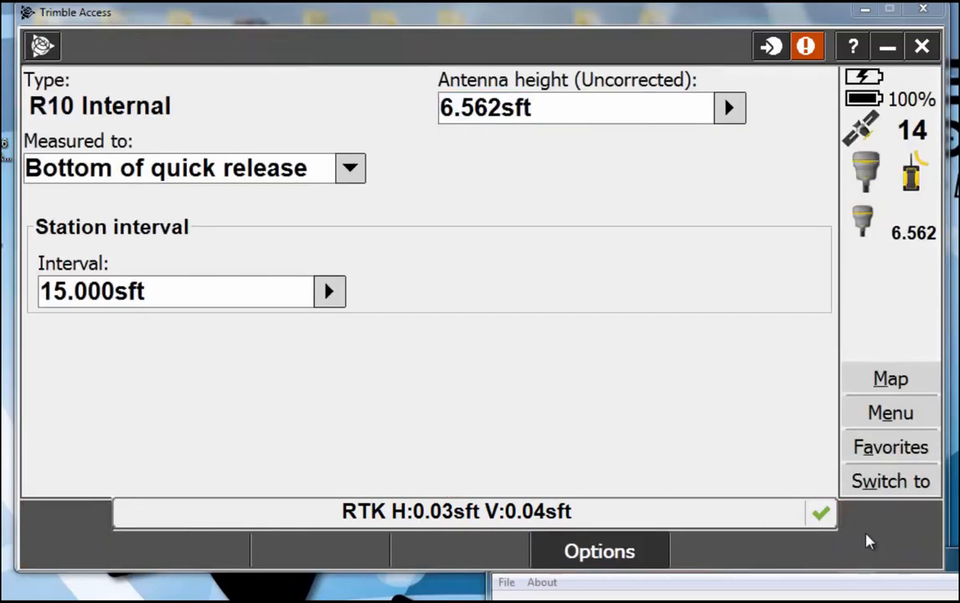
{"action": "left_click", "coordinate": [195, 544]}
{"action": "left_click", "coordinate": [598, 550]}
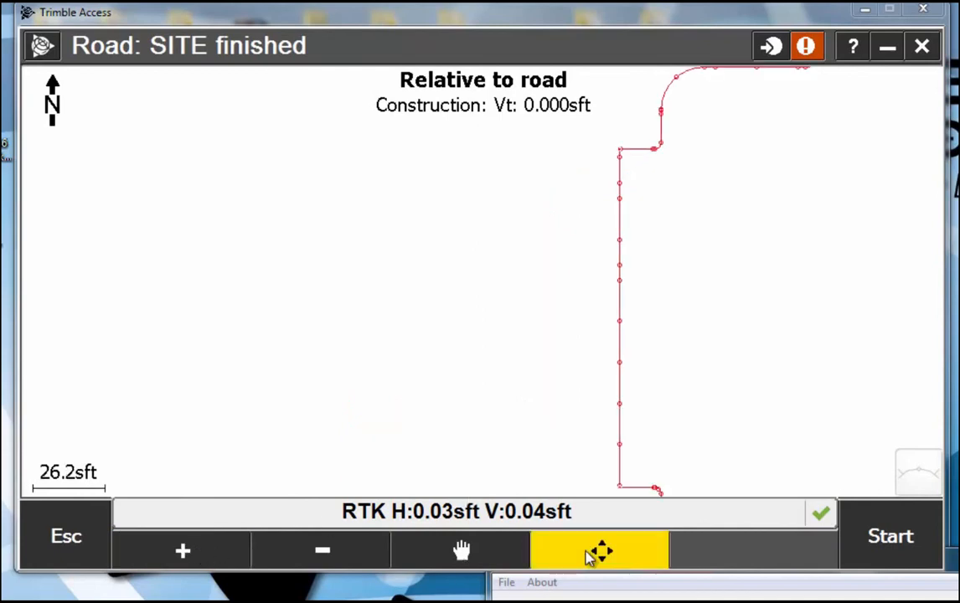
{"action": "left_click", "coordinate": [201, 552]}
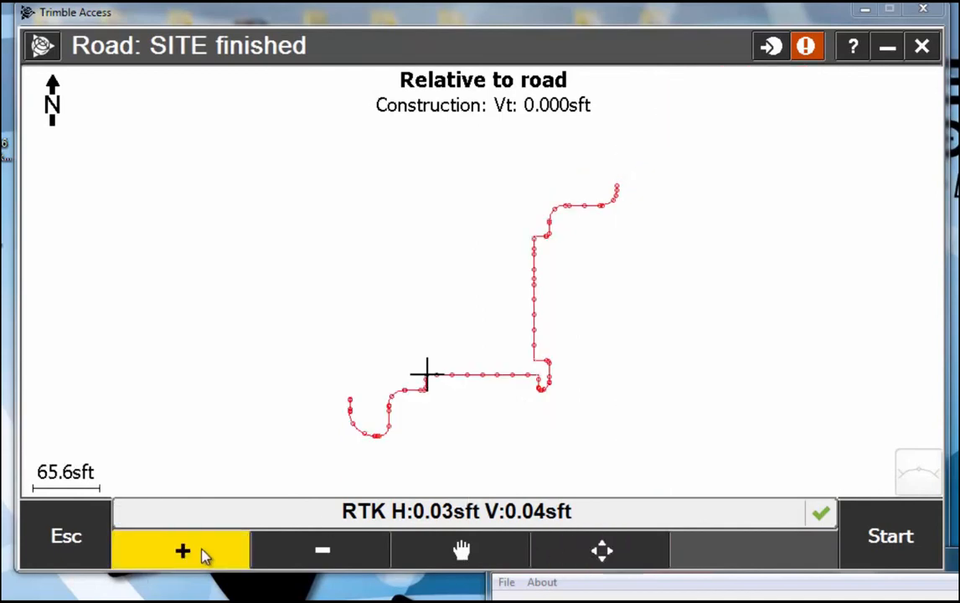
{"action": "left_click_drag", "start_coordinate": [409, 358], "coordinate": [446, 400]}
{"action": "left_click_drag", "start_coordinate": [414, 245], "coordinate": [521, 332]}
{"action": "left_click", "coordinate": [194, 566]}
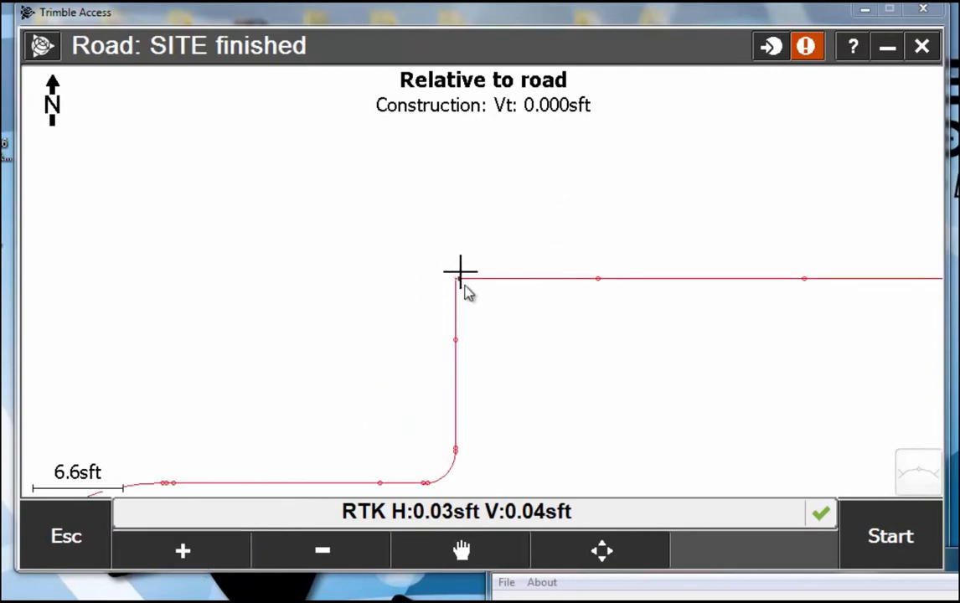
{"action": "left_click", "coordinate": [483, 285]}
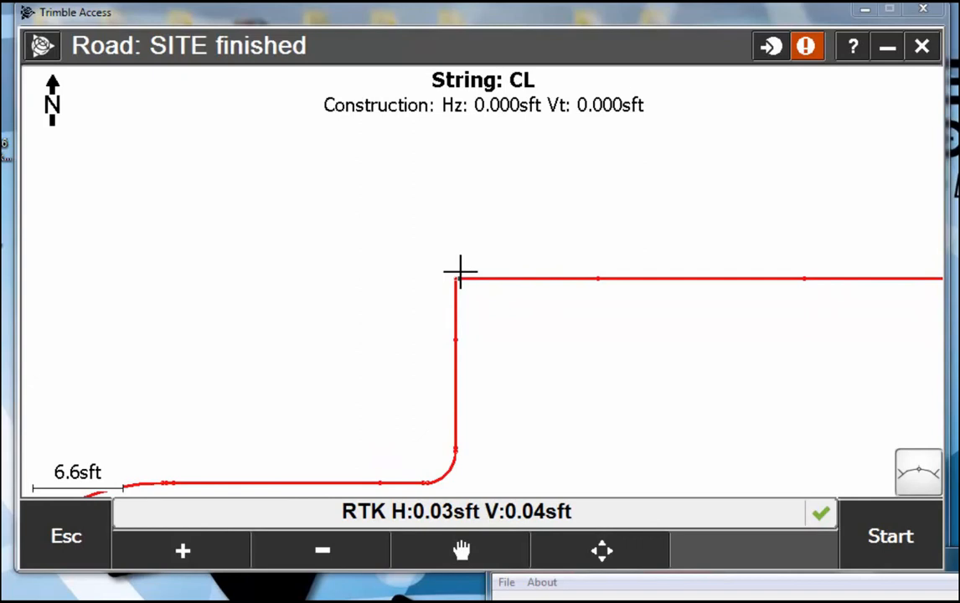
Start staking to the CL string, exit the navigation view and clear the string selection.
{"action": "left_click", "coordinate": [904, 536]}
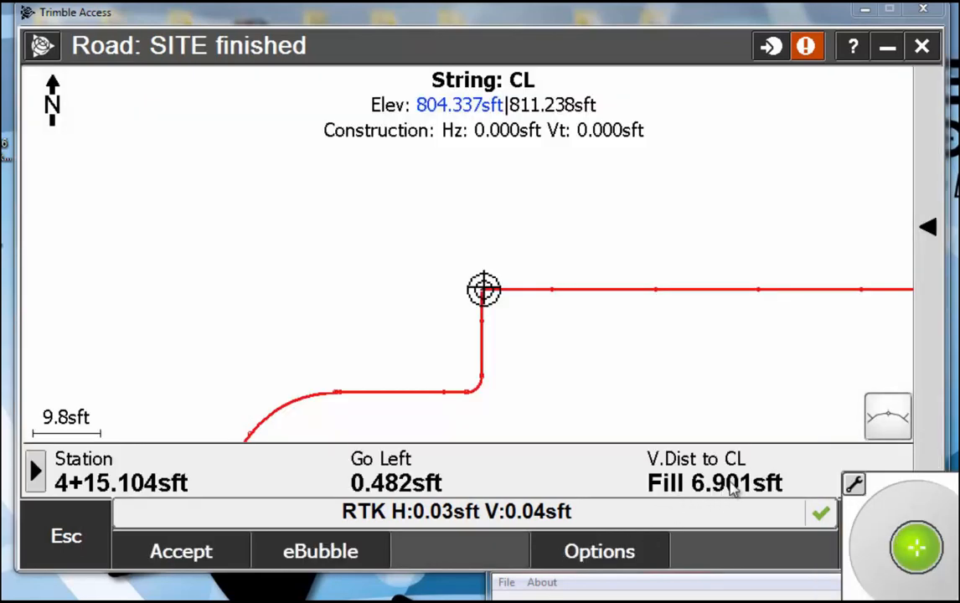
{"action": "left_click", "coordinate": [84, 546]}
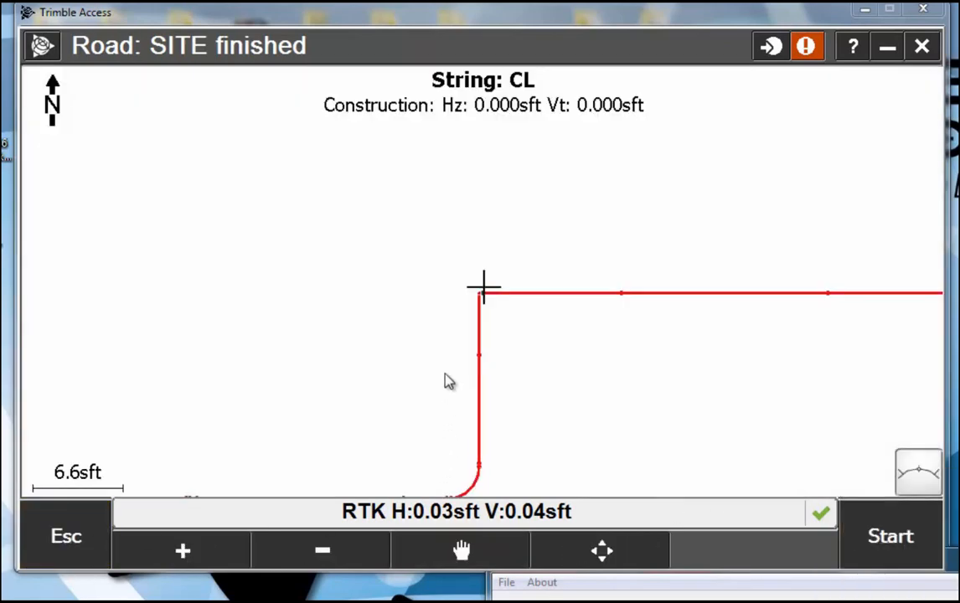
{"action": "left_click", "coordinate": [641, 459]}
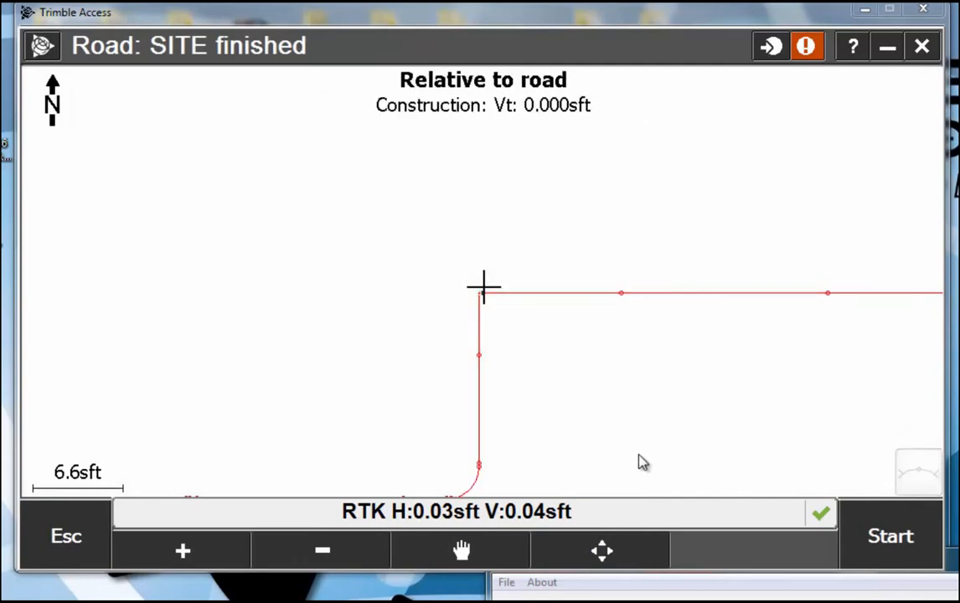
Start staking station 4+05.000sft on the CL string and move the simulated antenna closer to it using SimAnt.
{"action": "left_click", "coordinate": [622, 294]}
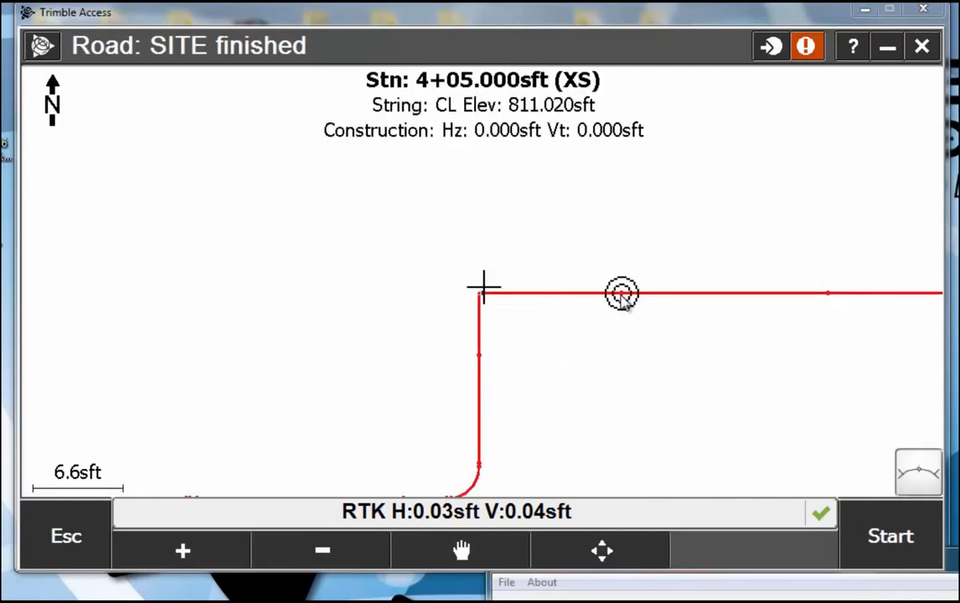
{"action": "left_click", "coordinate": [866, 542]}
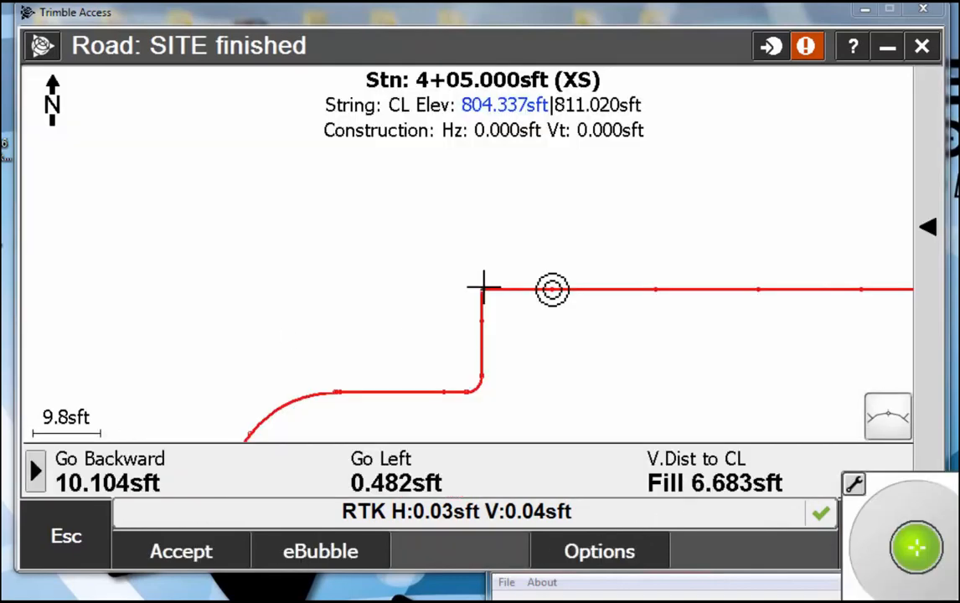
{"action": "key", "text": "alt+Tab"}
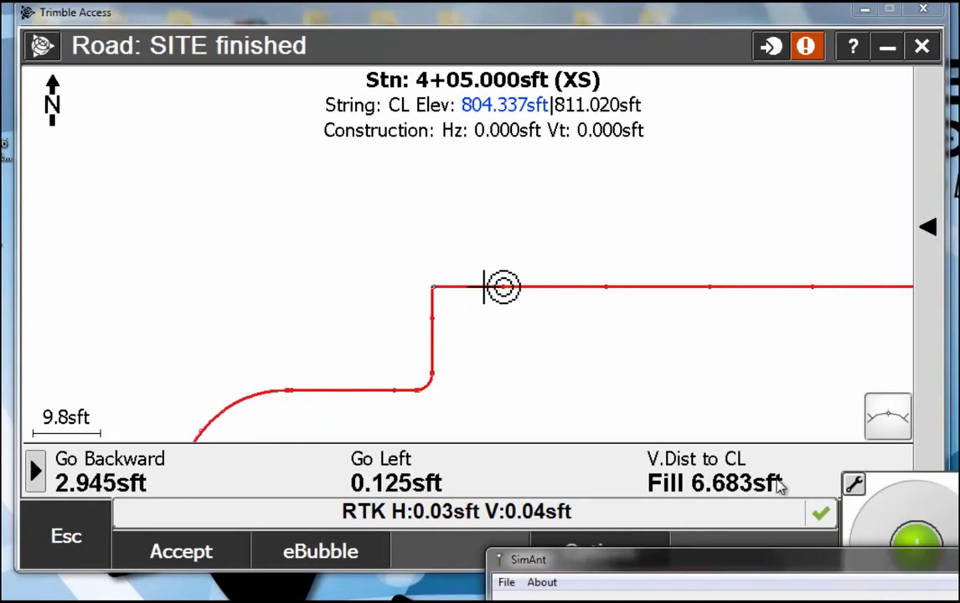
{"action": "left_click_drag", "start_coordinate": [957, 486], "coordinate": [845, 105]}
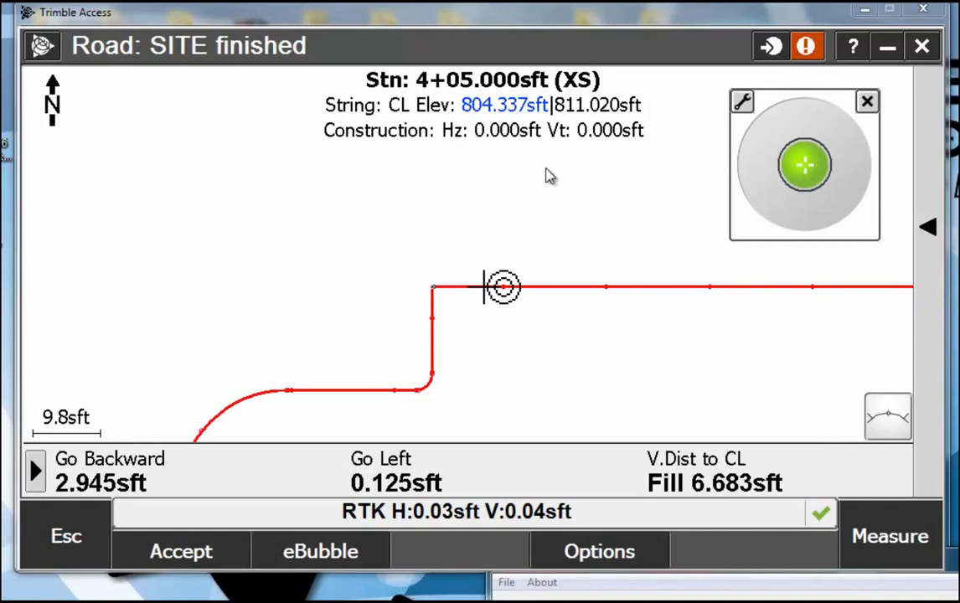
Toggle the navigation directions between forward/backward and compass modes, leave them on Go South and Go East, and exit staking.
{"action": "left_click", "coordinate": [36, 471]}
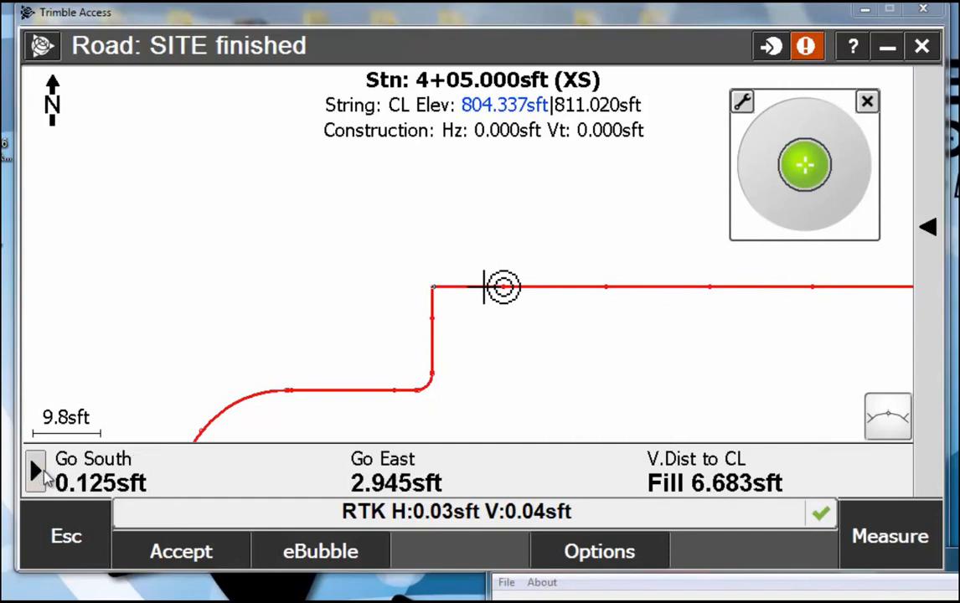
{"action": "left_click", "coordinate": [36, 476]}
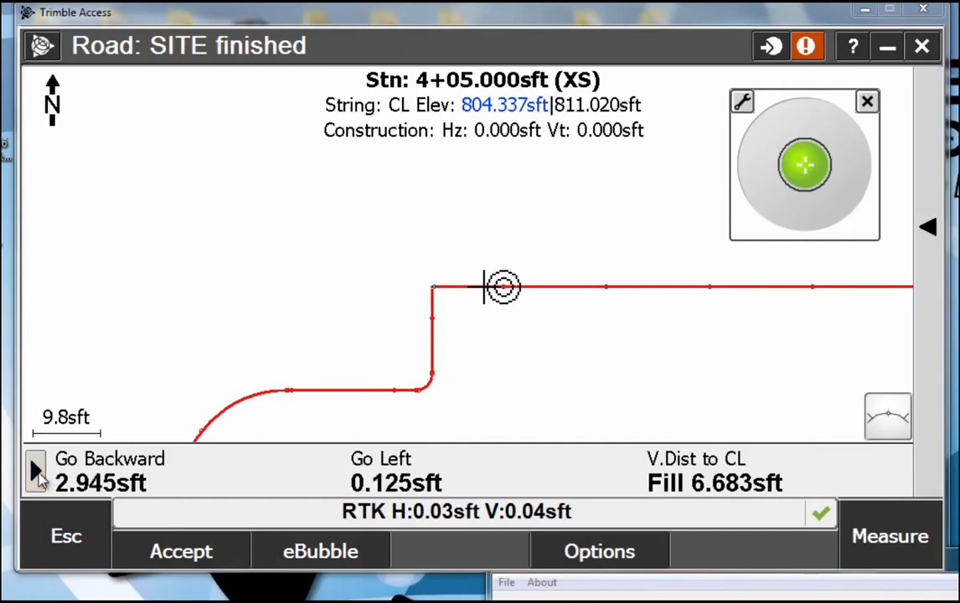
{"action": "left_click", "coordinate": [36, 473]}
{"action": "left_click", "coordinate": [36, 473]}
{"action": "left_click", "coordinate": [35, 473]}
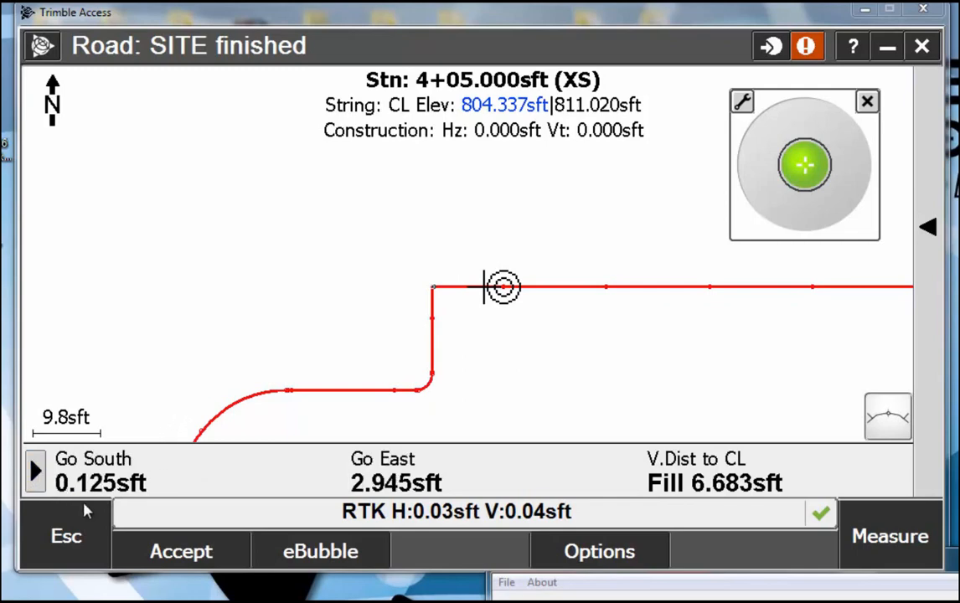
{"action": "left_click", "coordinate": [81, 508]}
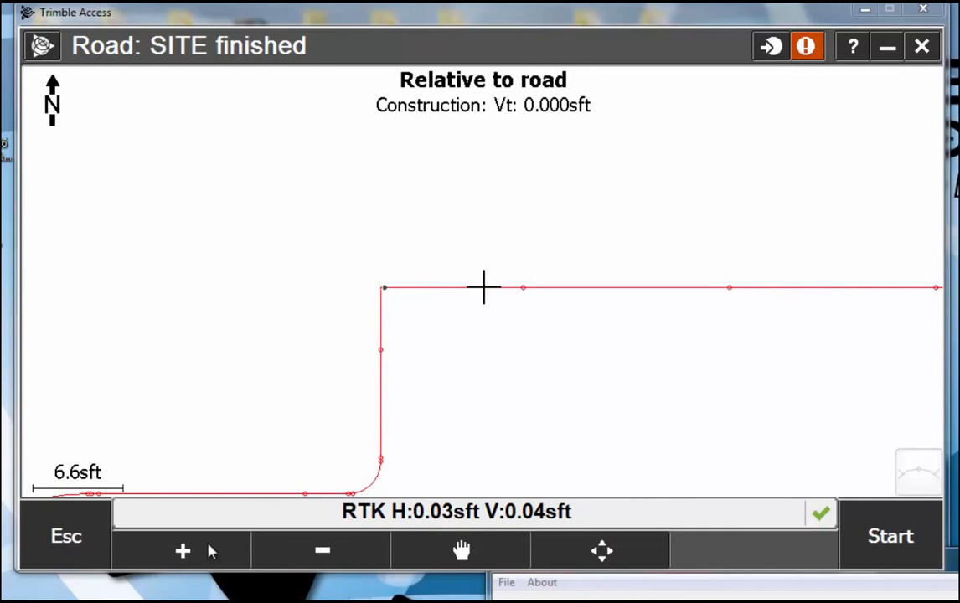
{"action": "left_click", "coordinate": [191, 563]}
{"action": "left_click_drag", "start_coordinate": [318, 439], "coordinate": [403, 513]}
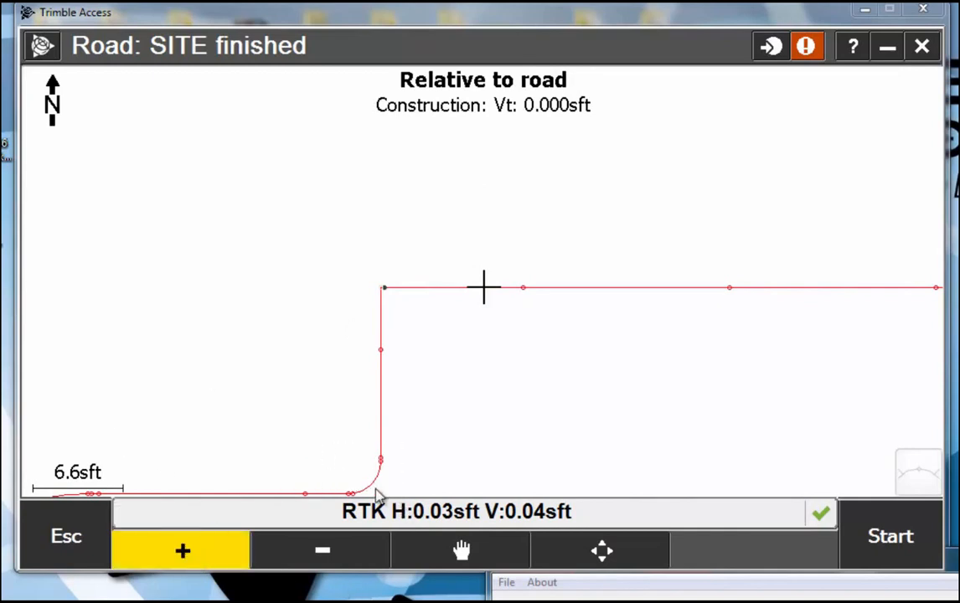
{"action": "left_click", "coordinate": [199, 549]}
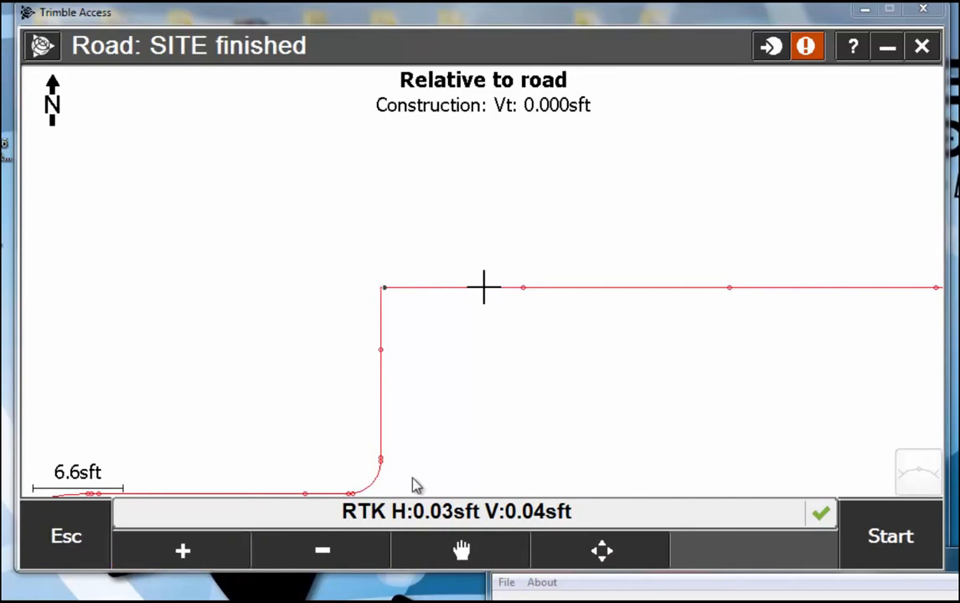
{"action": "left_click", "coordinate": [457, 551]}
{"action": "left_click_drag", "start_coordinate": [400, 349], "coordinate": [418, 288]}
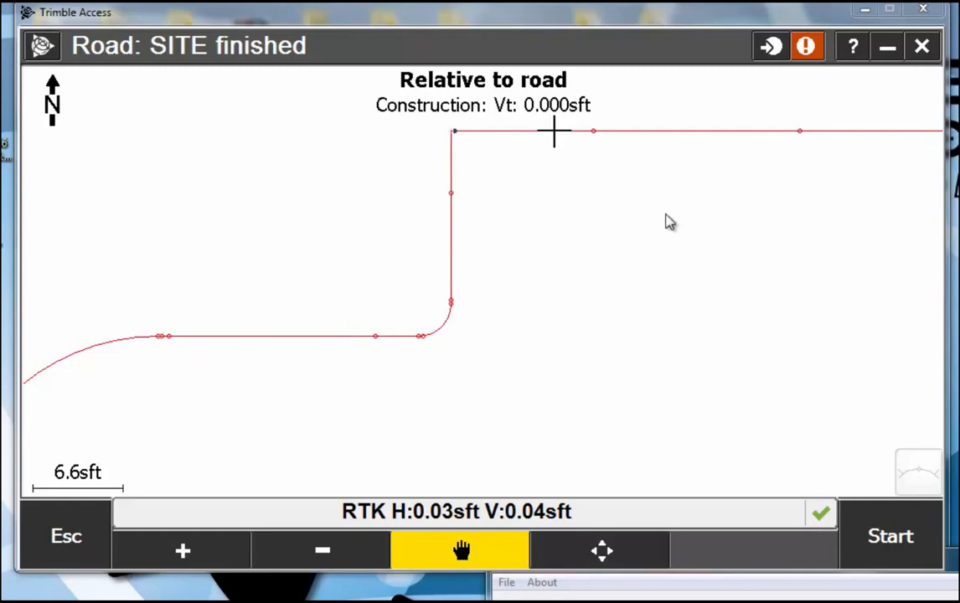
Reload the full plan view of the road and select station 3+90.000sft on the CL string.
{"action": "left_click", "coordinate": [97, 544]}
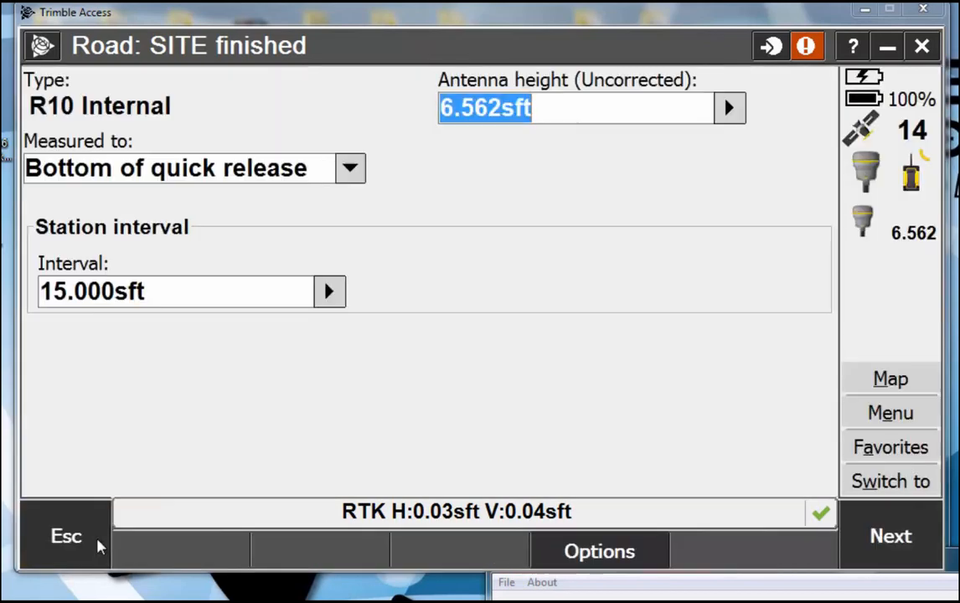
{"action": "left_click", "coordinate": [928, 542]}
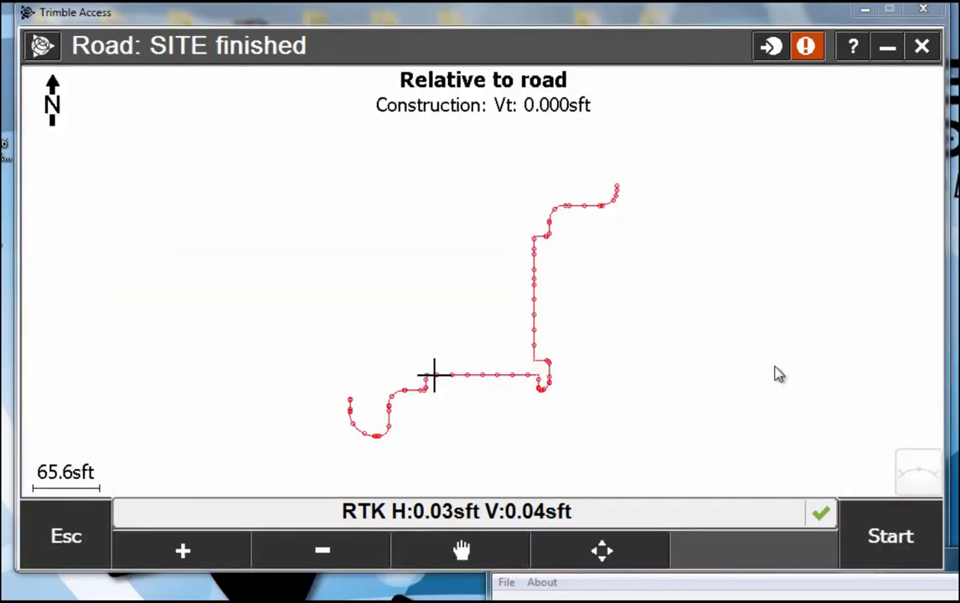
{"action": "left_click", "coordinate": [452, 378]}
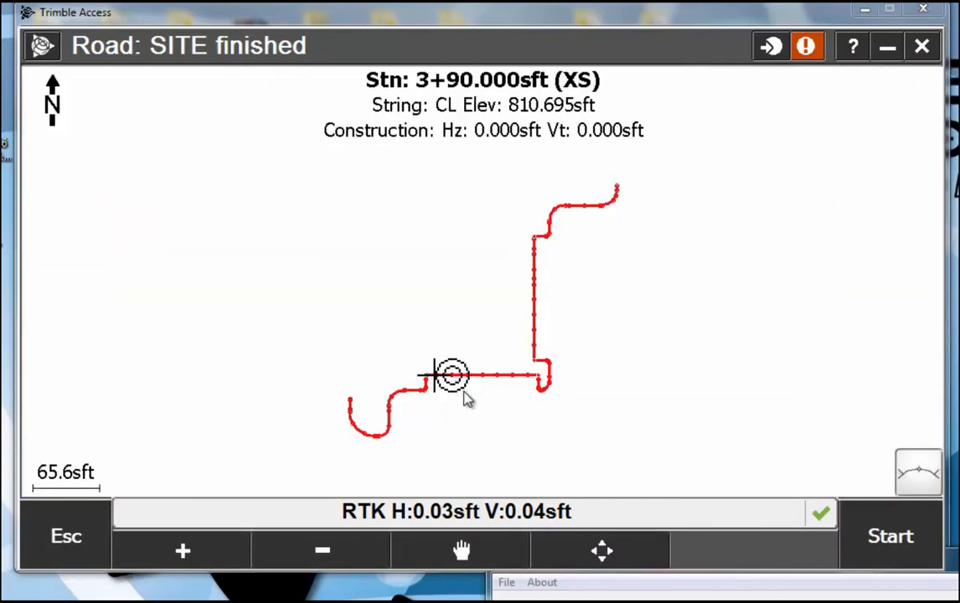
Open the station selection entry for the CL string and cancel it.
{"action": "right_click", "coordinate": [422, 253]}
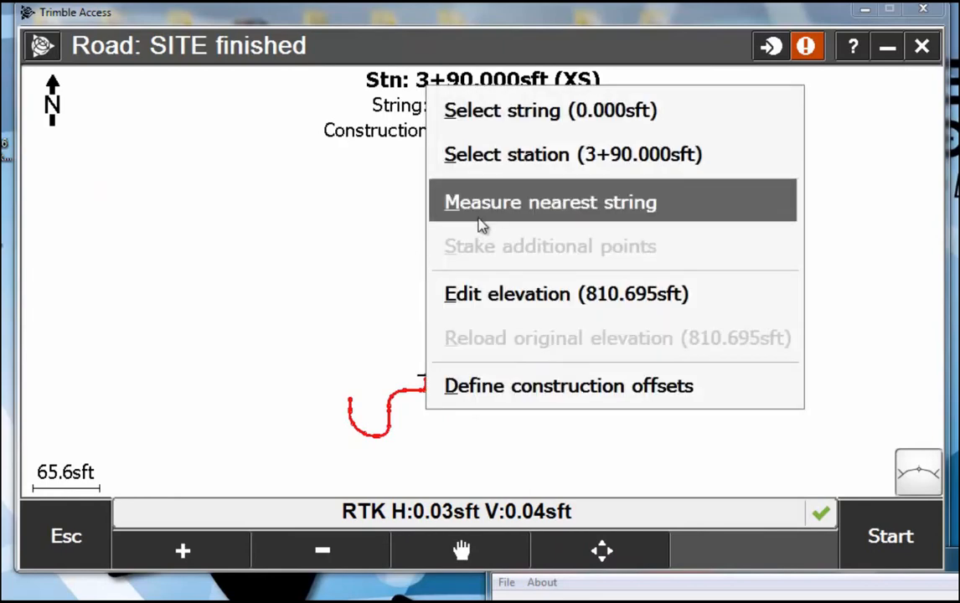
{"action": "left_click", "coordinate": [521, 156]}
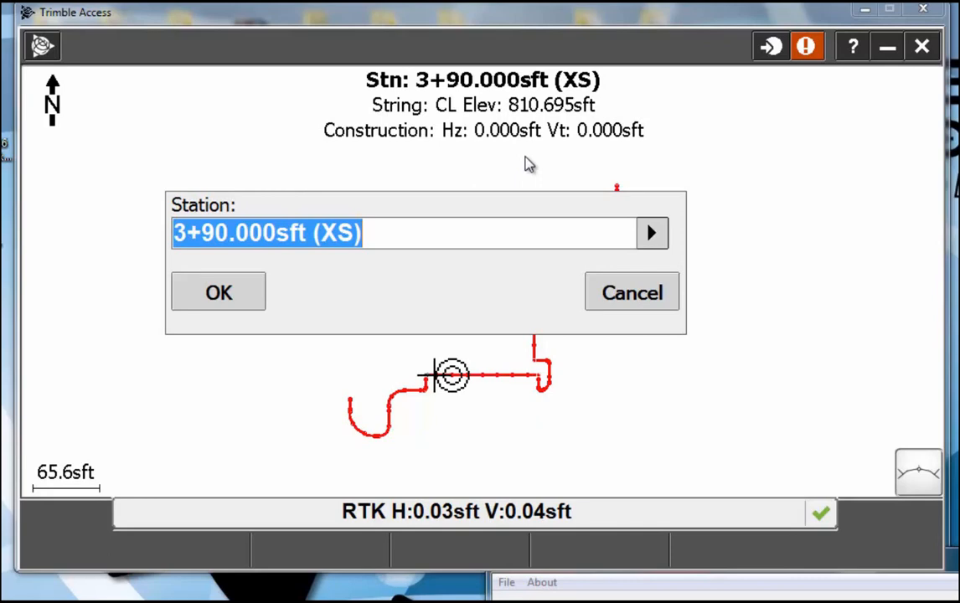
{"action": "left_click", "coordinate": [636, 303]}
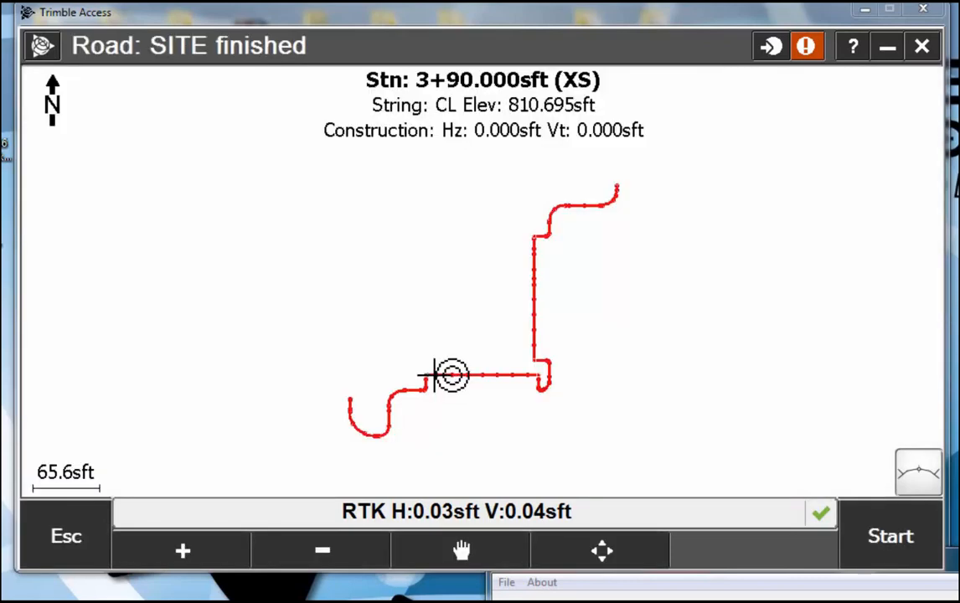
Exit the SITE finished road without staking and open the General Survey map.
{"action": "left_click", "coordinate": [74, 532]}
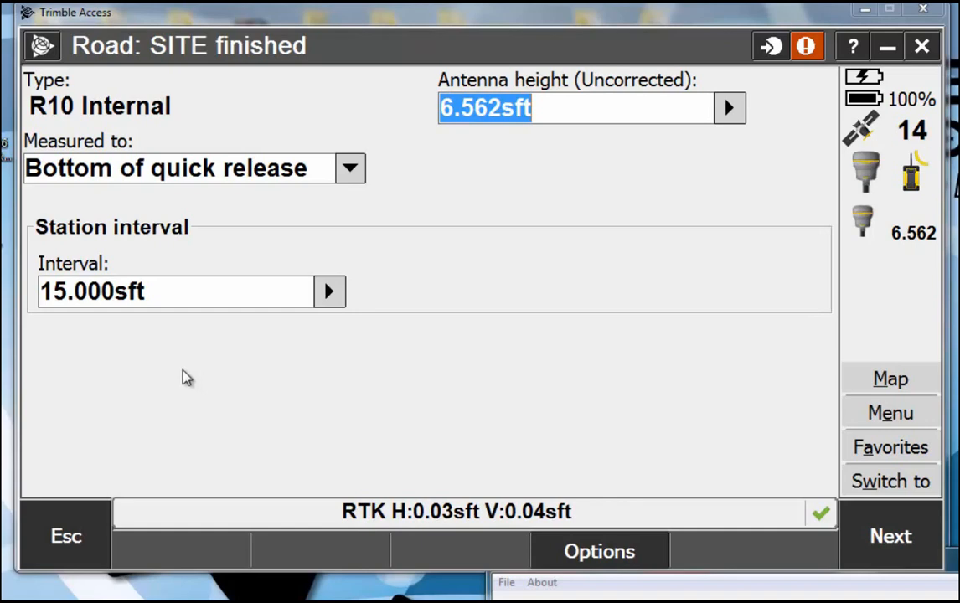
{"action": "left_click", "coordinate": [66, 536]}
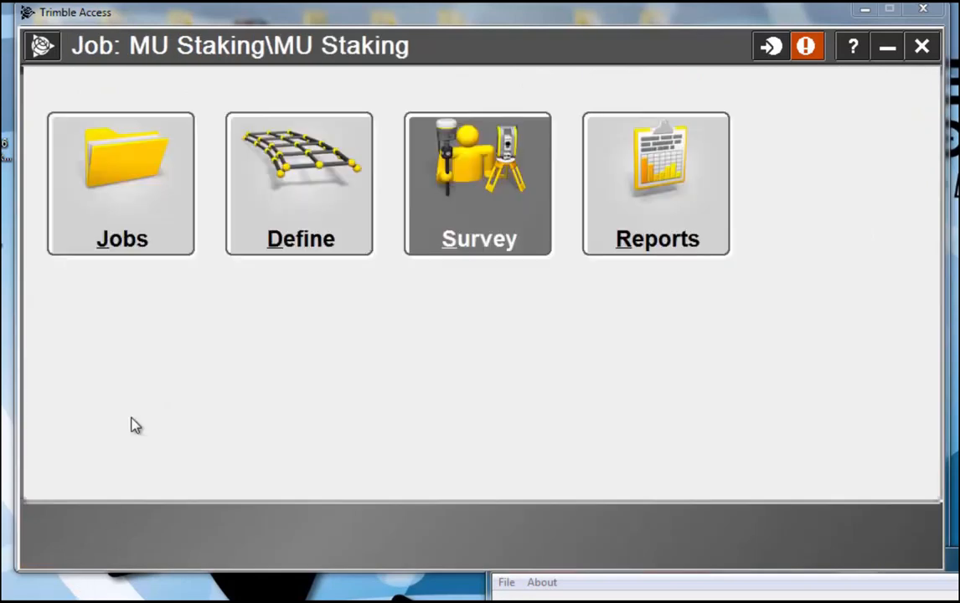
{"action": "left_click", "coordinate": [42, 45]}
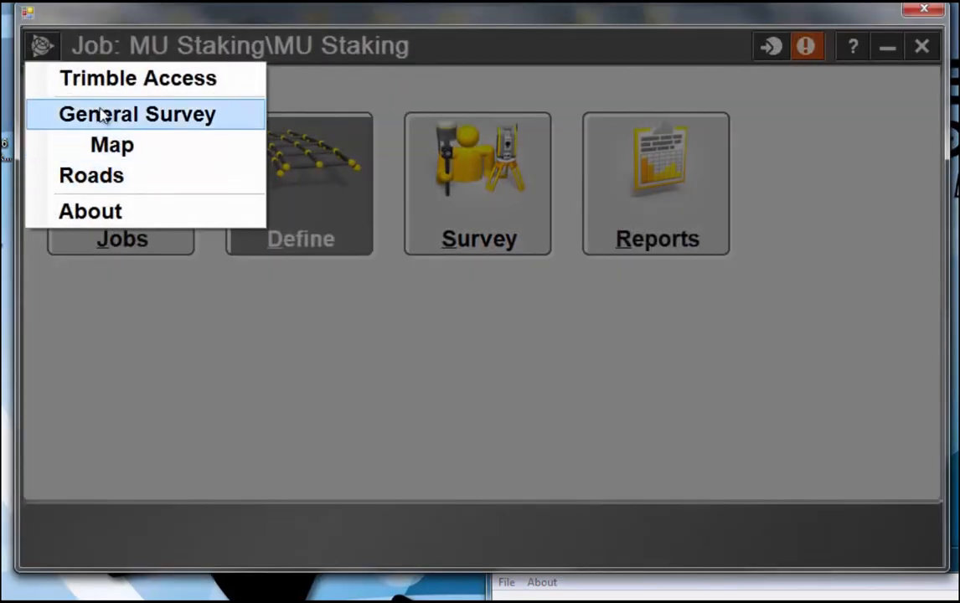
{"action": "left_click", "coordinate": [117, 144]}
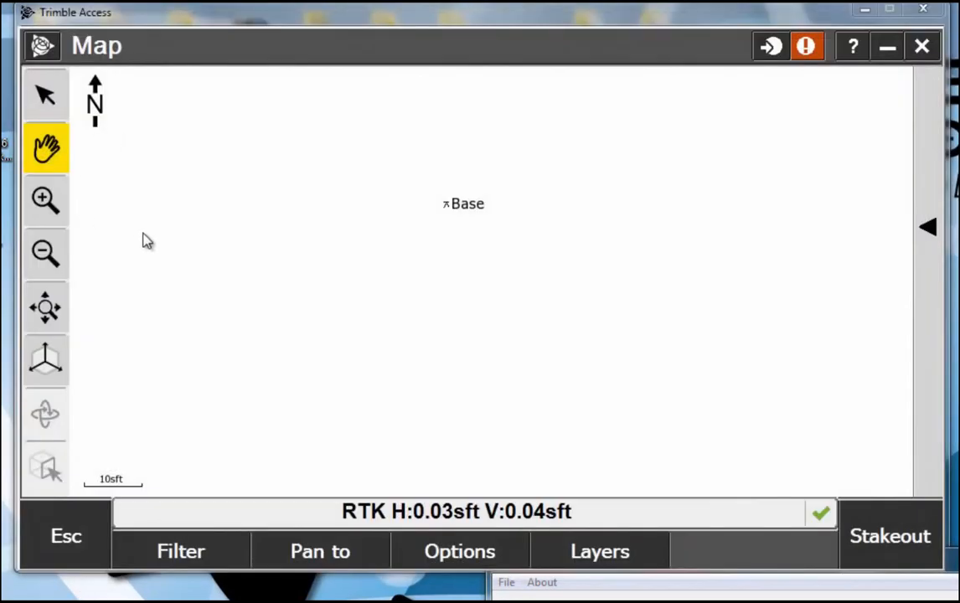
Load the Storm Invert.rxl alignment as a layer in the active map.
{"action": "left_click", "coordinate": [46, 255]}
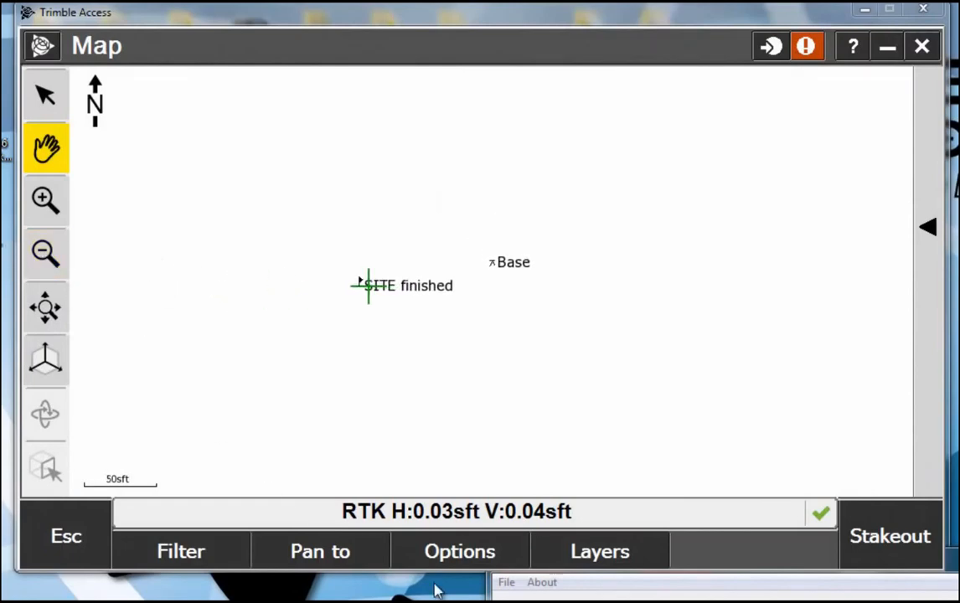
{"action": "left_click", "coordinate": [573, 550]}
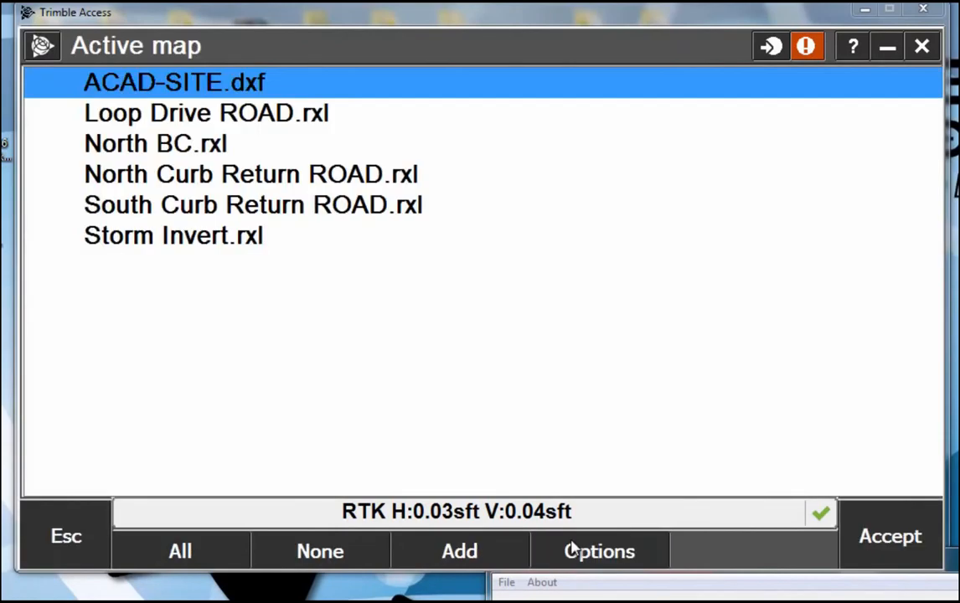
{"action": "left_click", "coordinate": [130, 237]}
{"action": "left_click", "coordinate": [913, 551]}
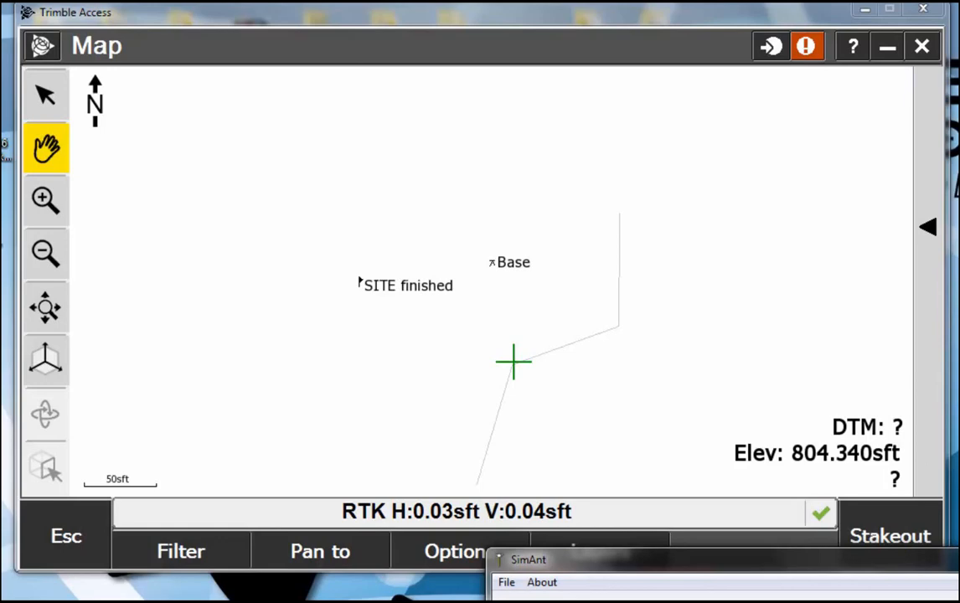
Examine the storm invert alignment in the map around the bend at station 1+55.6sft.
{"action": "left_click", "coordinate": [34, 205]}
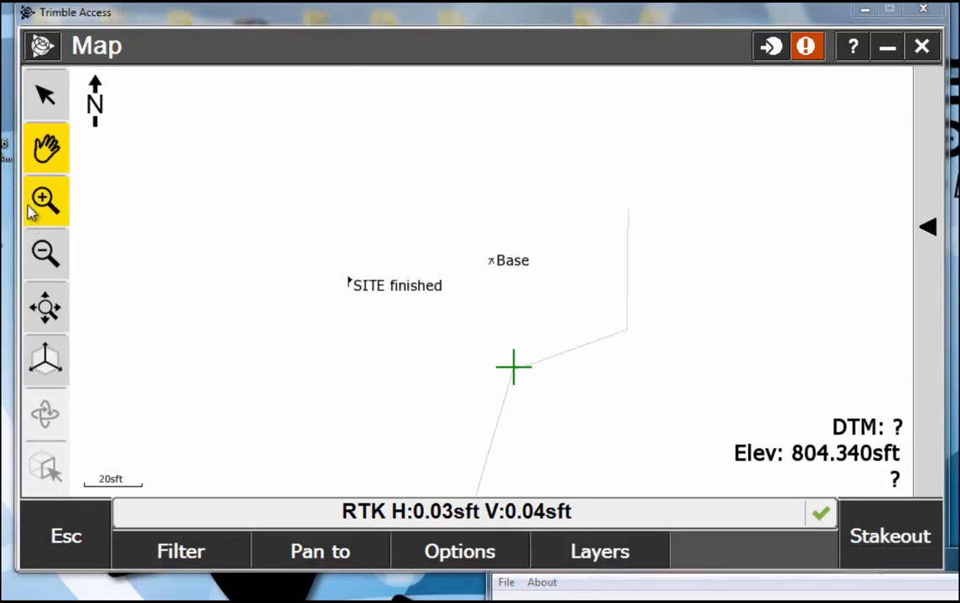
{"action": "left_click", "coordinate": [42, 313]}
{"action": "left_click", "coordinate": [45, 218]}
{"action": "left_click_drag", "start_coordinate": [471, 241], "coordinate": [579, 365]}
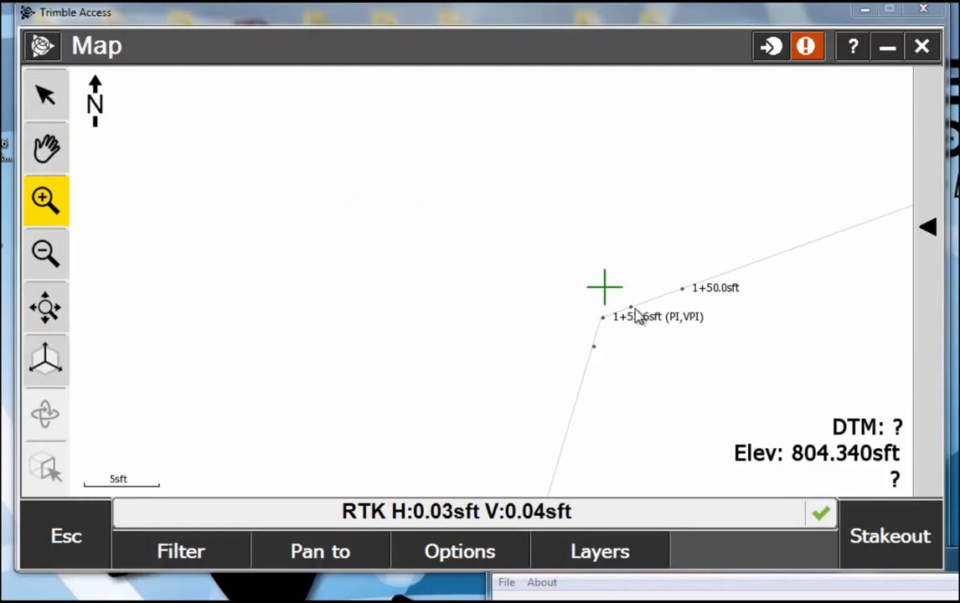
{"action": "left_click", "coordinate": [40, 141]}
{"action": "left_click_drag", "start_coordinate": [537, 415], "coordinate": [492, 311]}
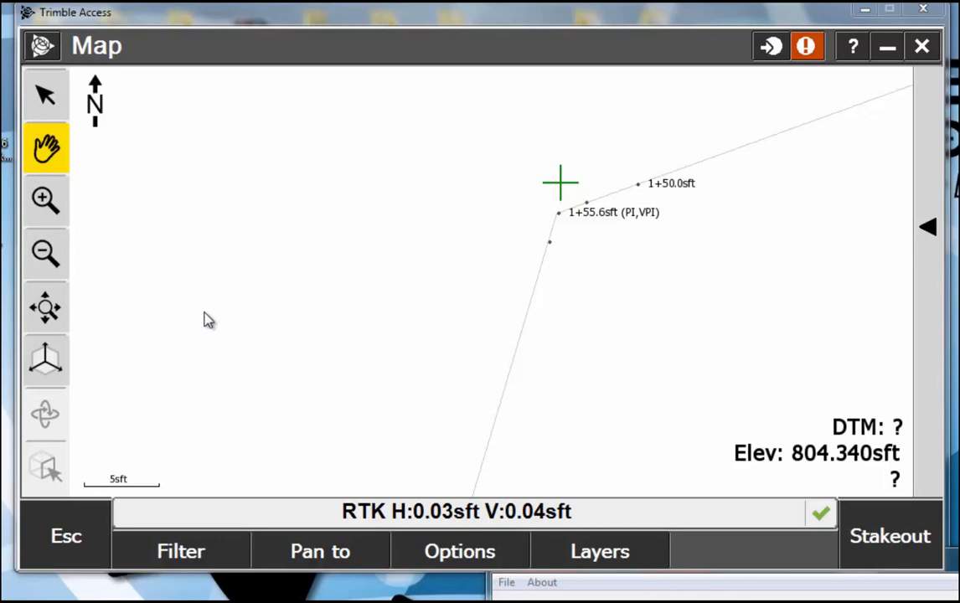
Open the linked files list of the MU Staking job and widen its Name and Type columns.
{"action": "left_click", "coordinate": [66, 527]}
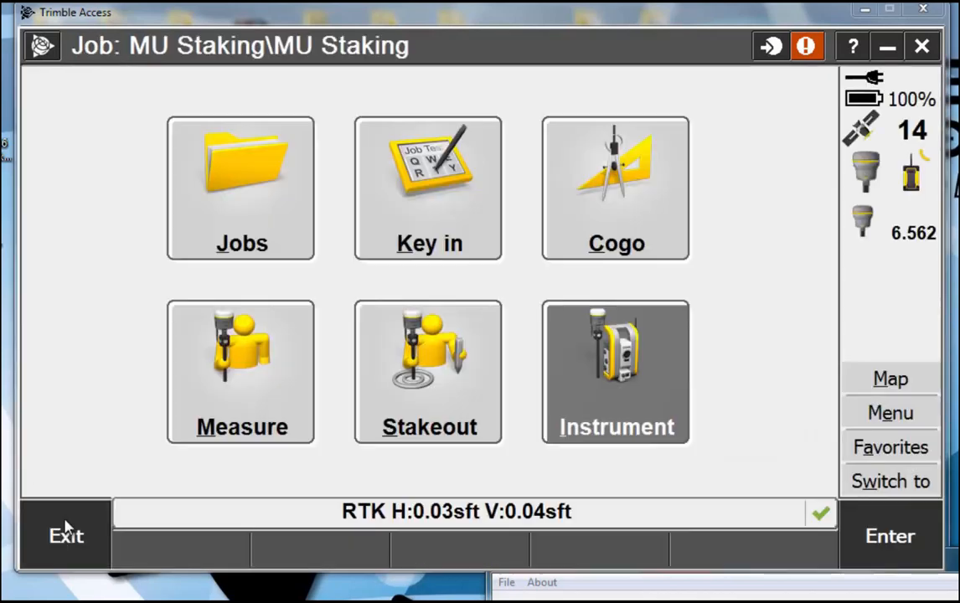
{"action": "left_click", "coordinate": [235, 213]}
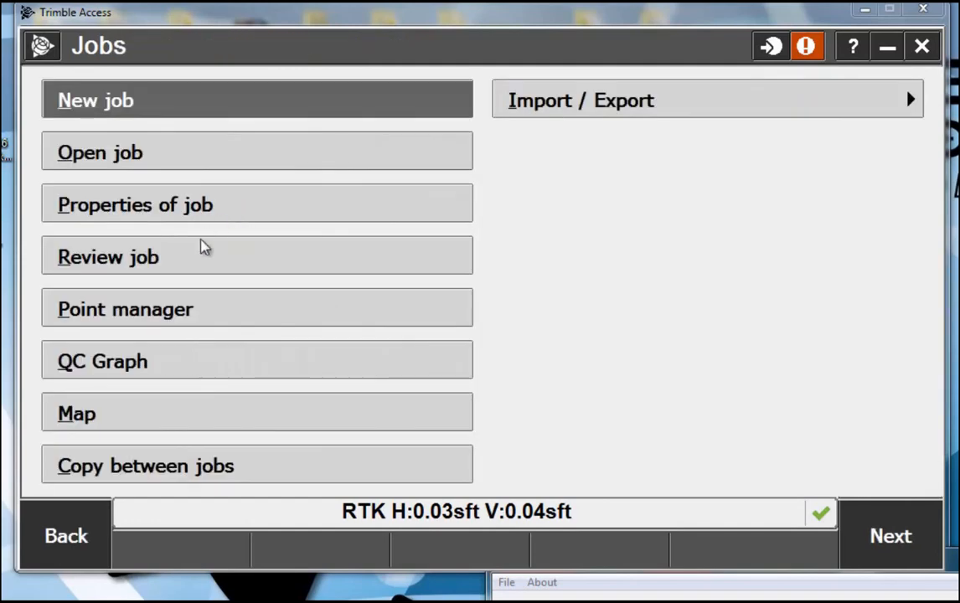
{"action": "left_click", "coordinate": [126, 215]}
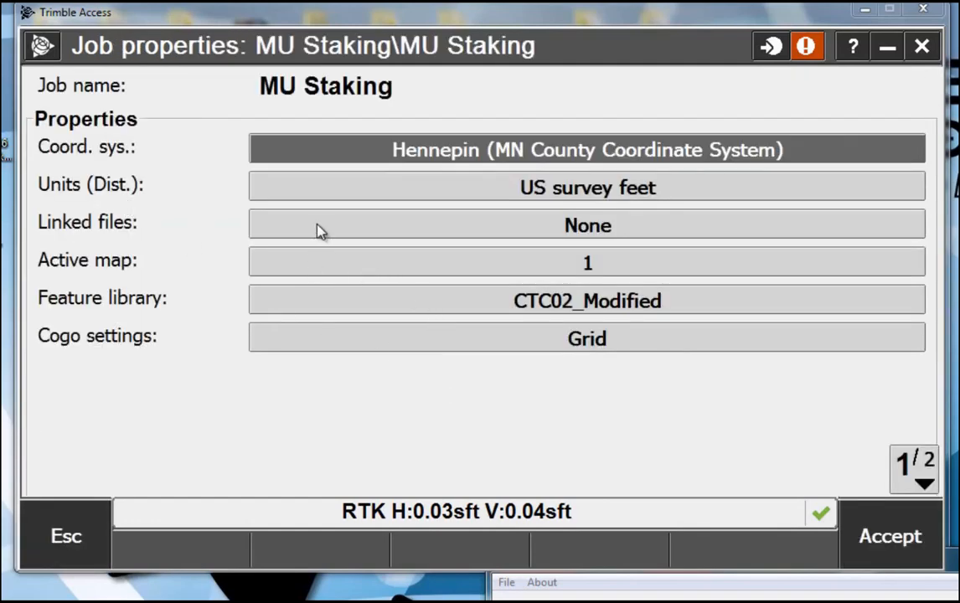
{"action": "left_click", "coordinate": [346, 226]}
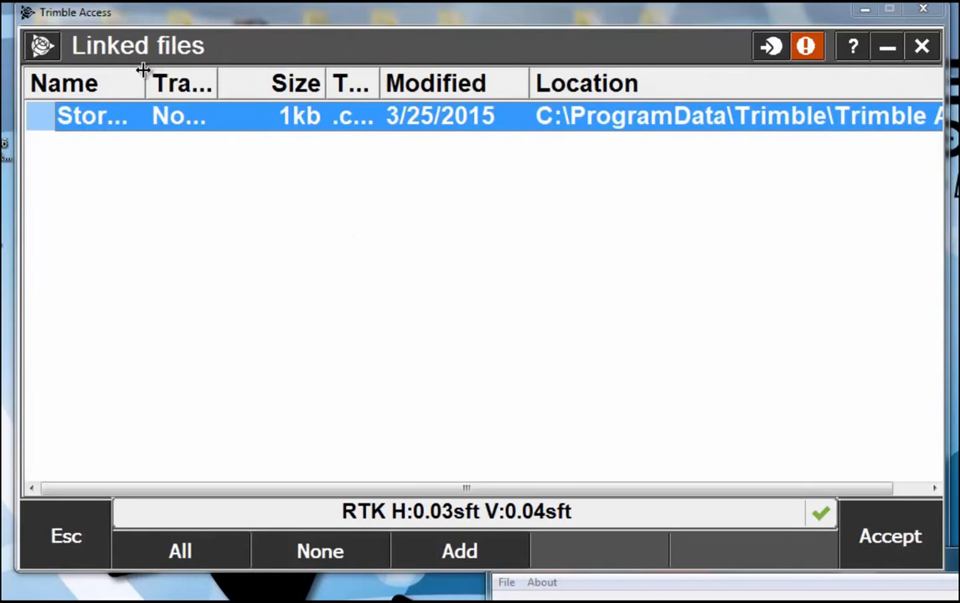
{"action": "left_click_drag", "start_coordinate": [147, 82], "coordinate": [228, 84]}
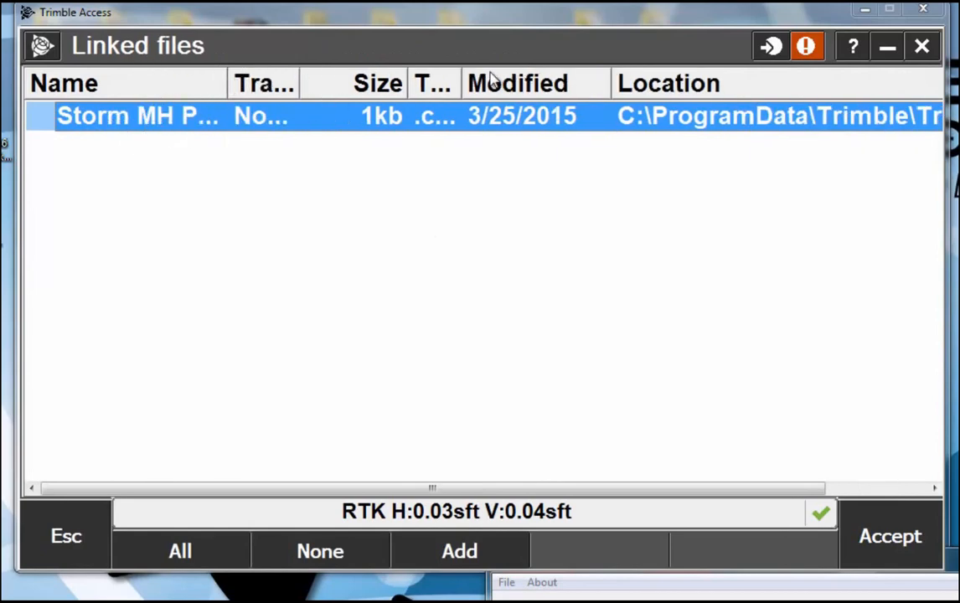
{"action": "left_click_drag", "start_coordinate": [466, 78], "coordinate": [529, 83]}
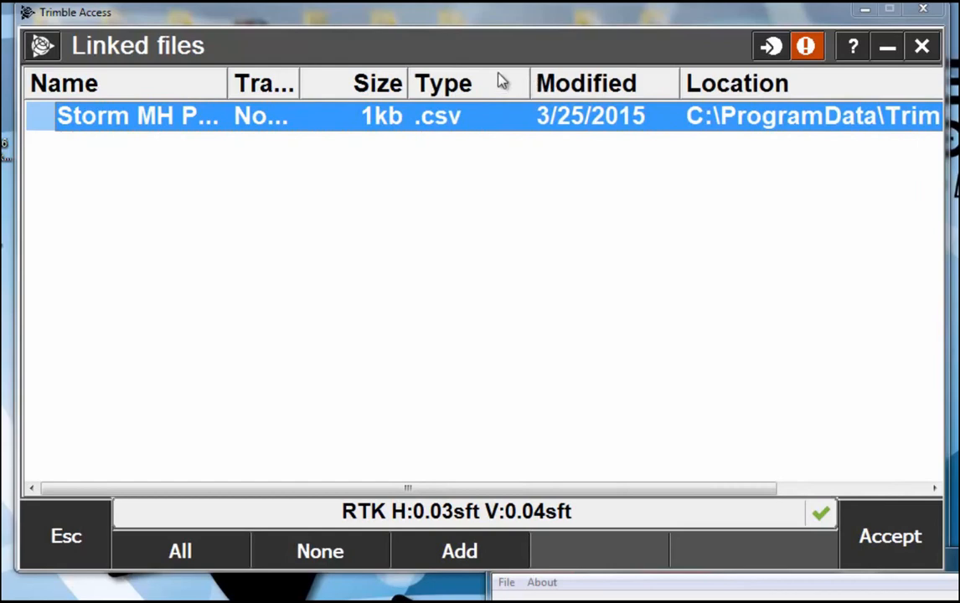
Try to link the Storm MH Points CSV file to the job as grid points and accept the job properties.
{"action": "left_click", "coordinate": [86, 118]}
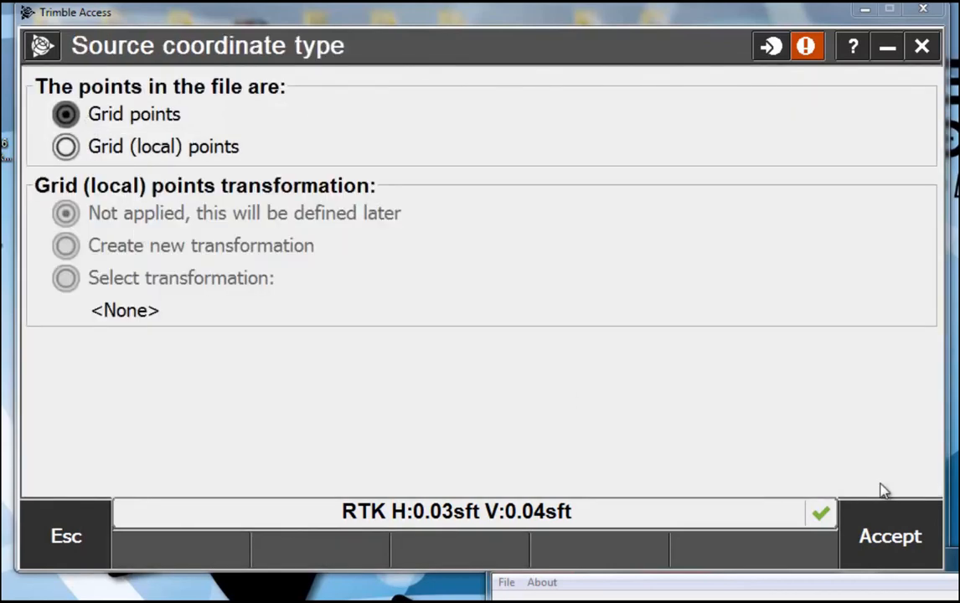
{"action": "left_click", "coordinate": [881, 533]}
{"action": "left_click", "coordinate": [886, 543]}
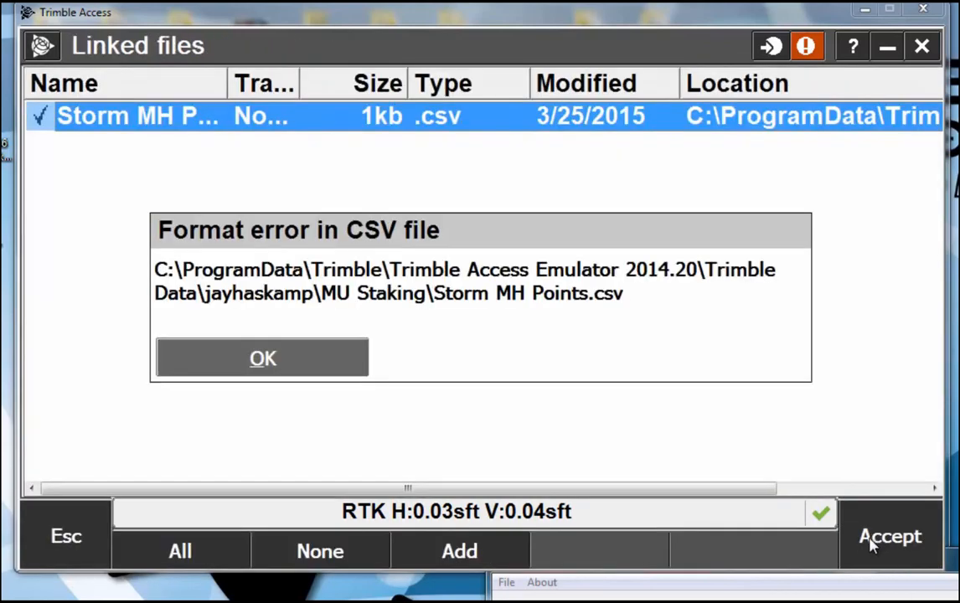
{"action": "left_click", "coordinate": [261, 358]}
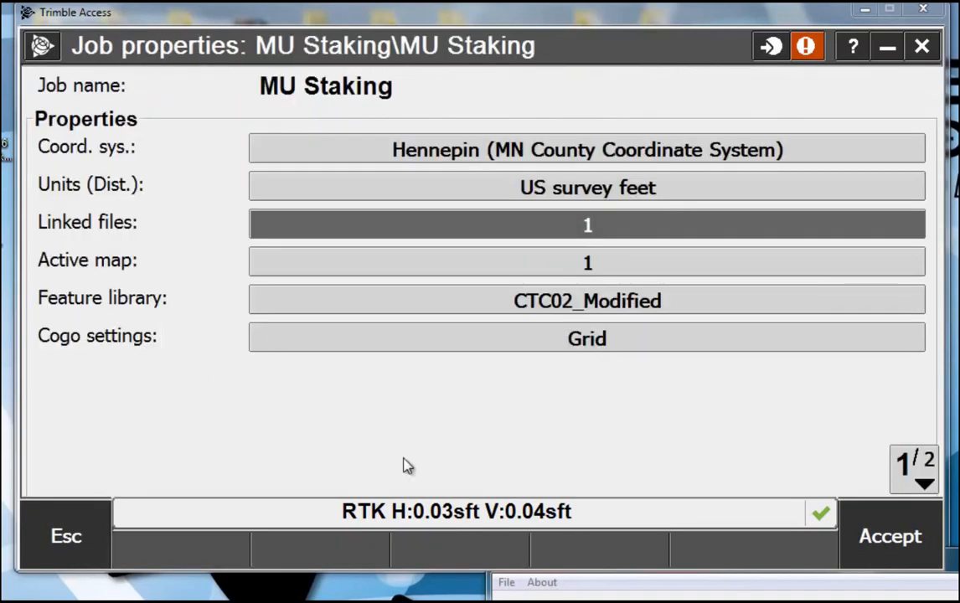
{"action": "left_click", "coordinate": [920, 547]}
Check the map for the manhole points, and reopen the linked files list in the job properties.
{"action": "left_click", "coordinate": [870, 376]}
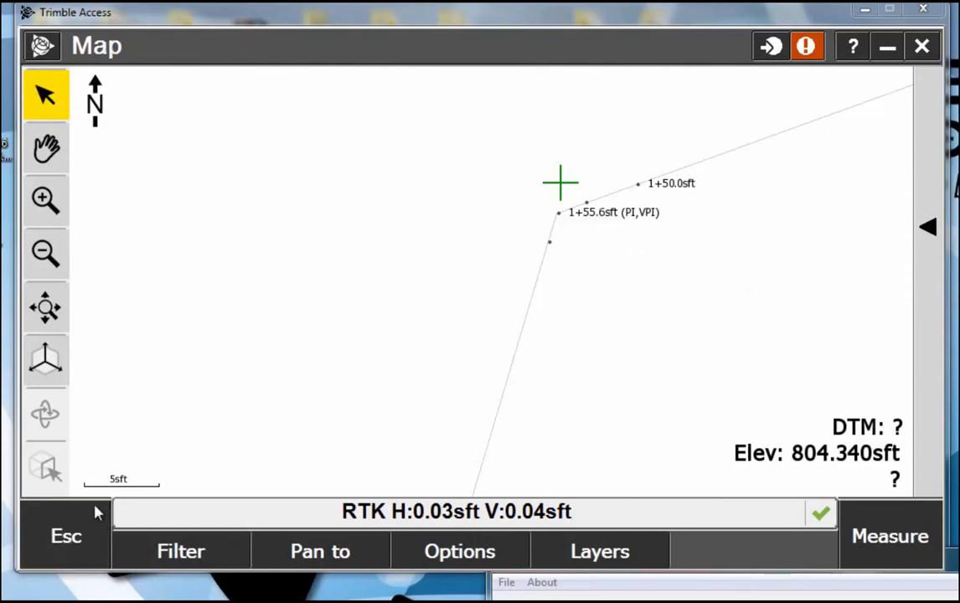
{"action": "left_click", "coordinate": [79, 548]}
{"action": "left_click", "coordinate": [238, 188]}
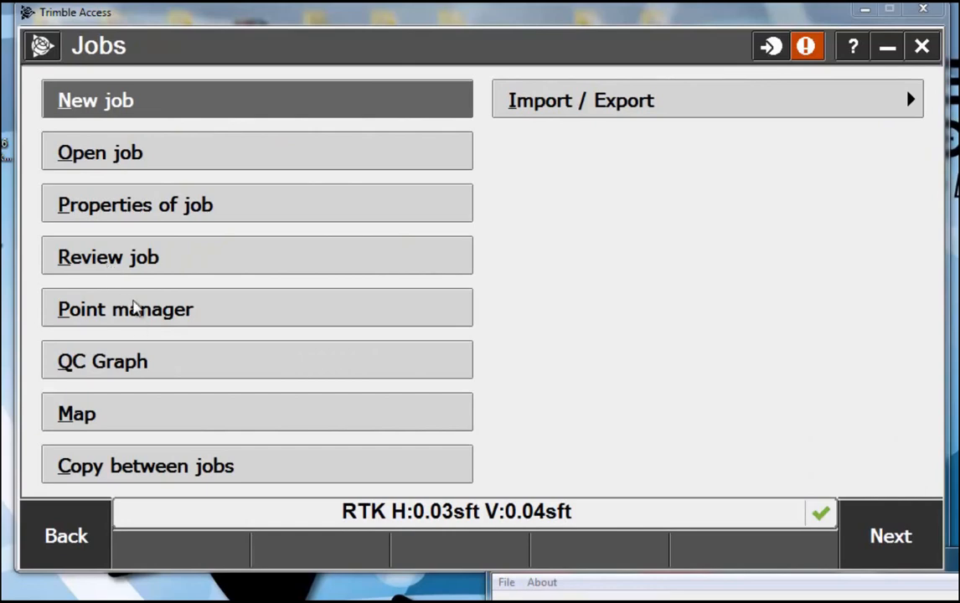
{"action": "left_click", "coordinate": [135, 209]}
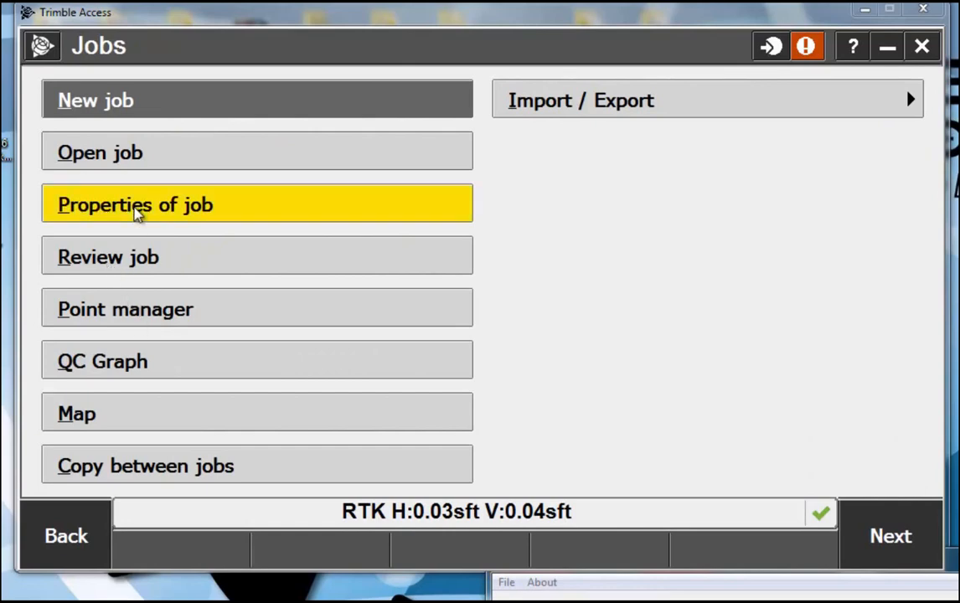
{"action": "left_click", "coordinate": [381, 233]}
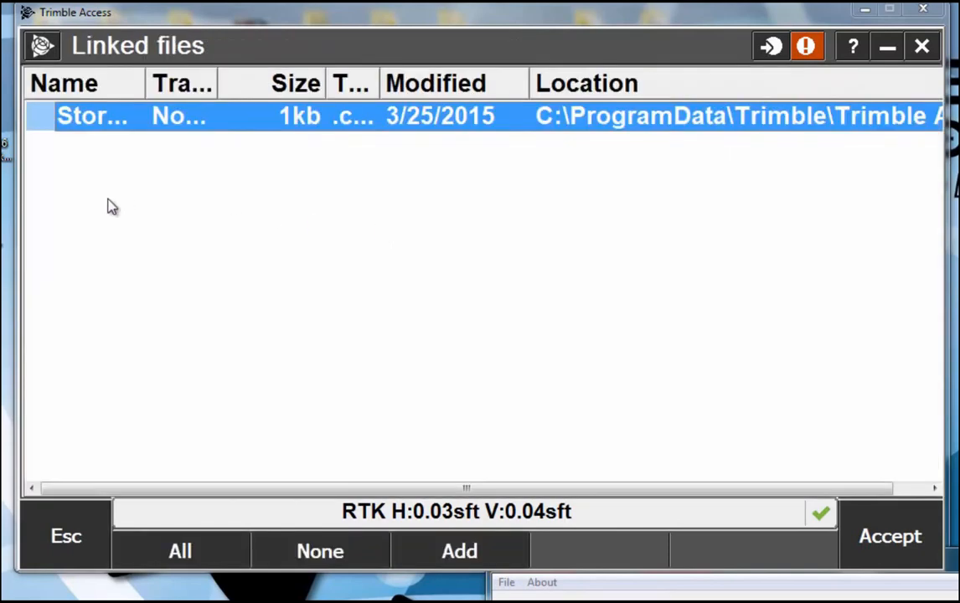
Start adding a linked file and collapse the Trimble folder in the file browser to reach the Users folder.
{"action": "left_click", "coordinate": [459, 551]}
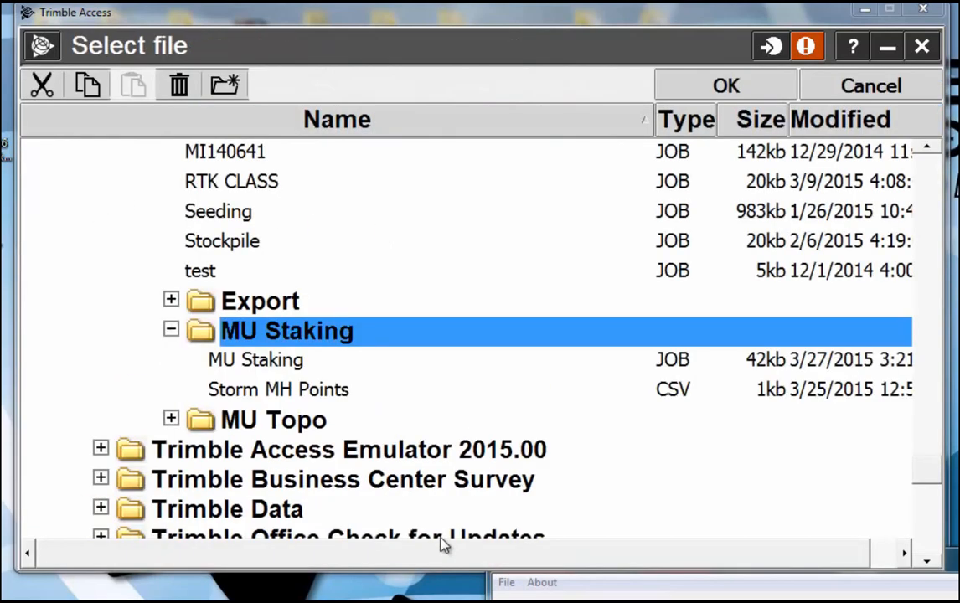
{"action": "left_click_drag", "start_coordinate": [927, 466], "coordinate": [926, 155]}
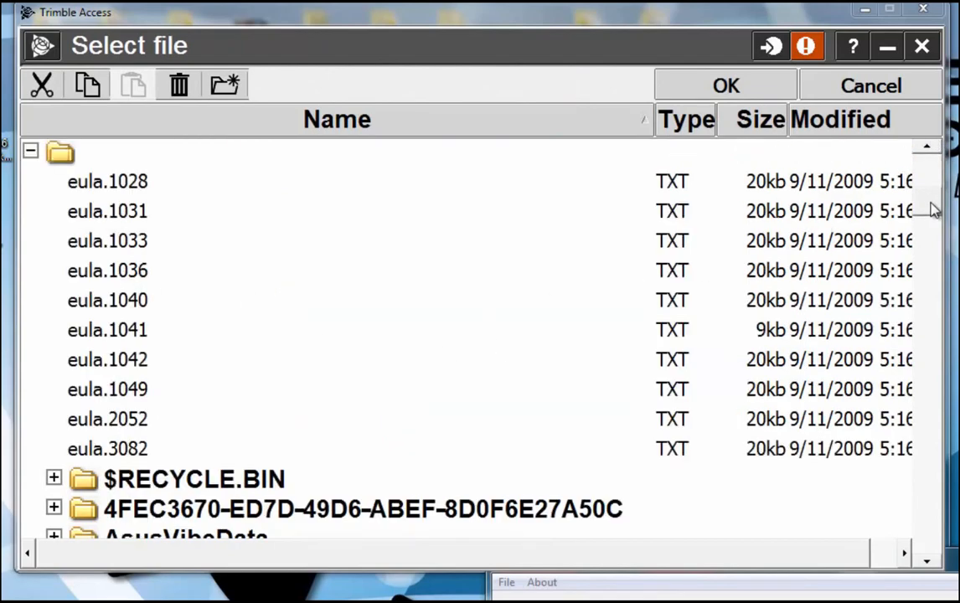
{"action": "left_click", "coordinate": [928, 253]}
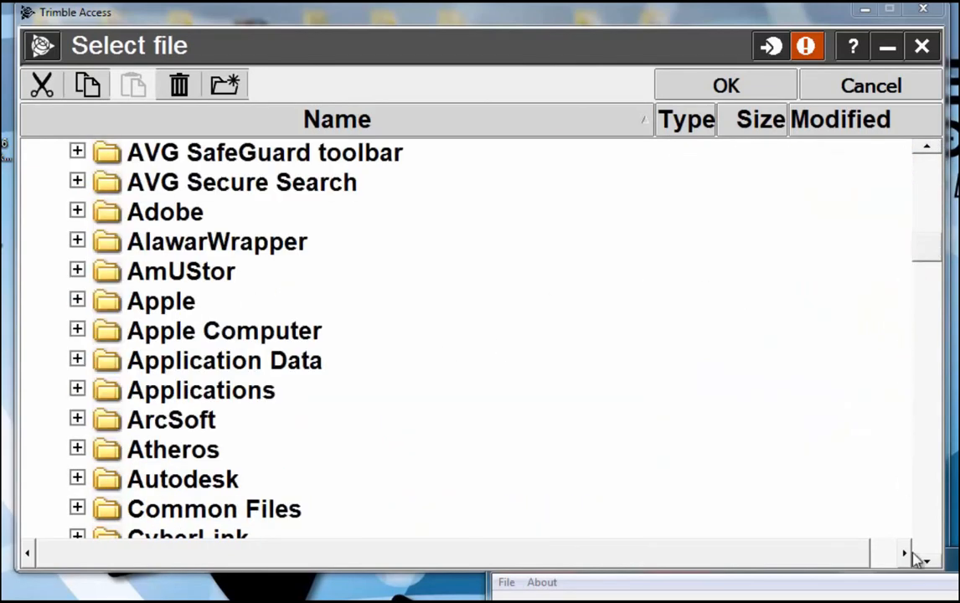
{"action": "scroll", "coordinate": [933, 536], "scroll_direction": "down", "scroll_amount": 20}
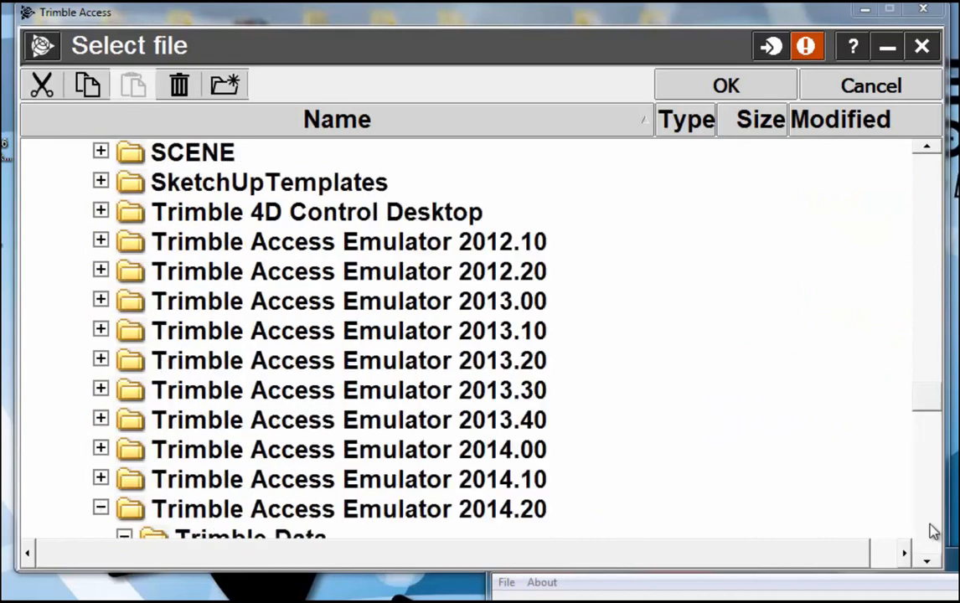
{"action": "left_click", "coordinate": [925, 327]}
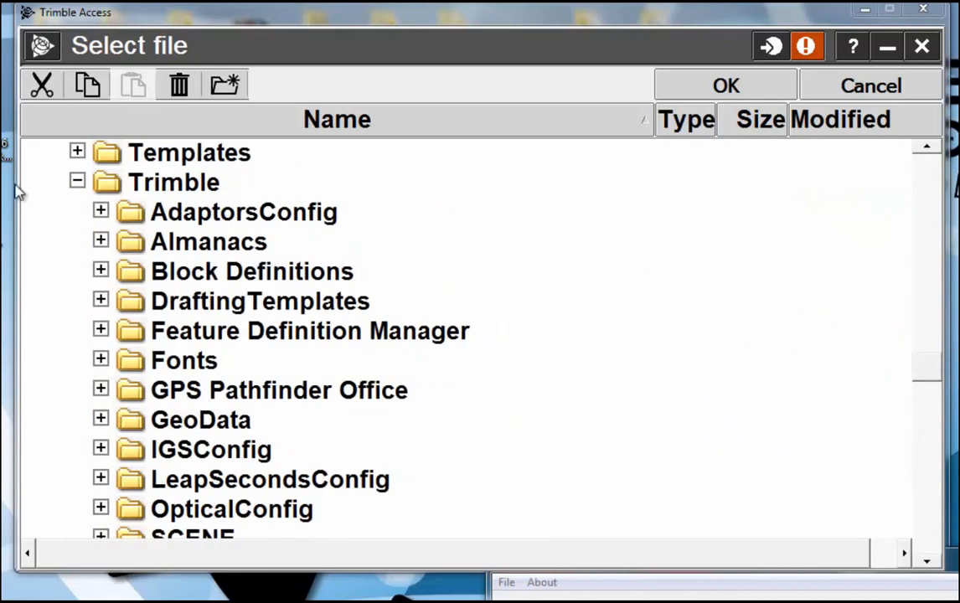
{"action": "left_click", "coordinate": [77, 181]}
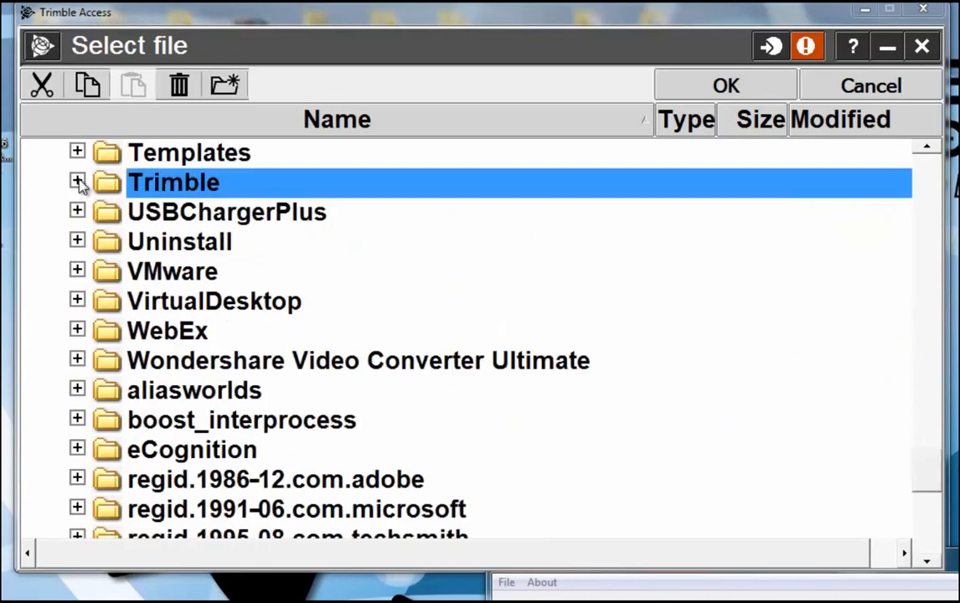
{"action": "left_click", "coordinate": [931, 523]}
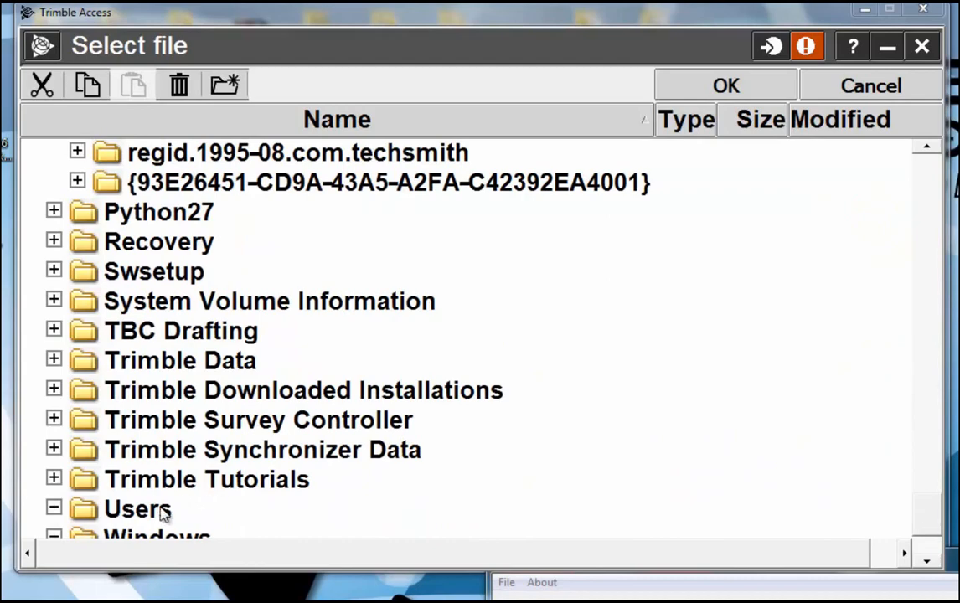
Browse the Users folder down to the user profile's Favorites and Desktop folders to look for the points file to link.
{"action": "left_click", "coordinate": [129, 511]}
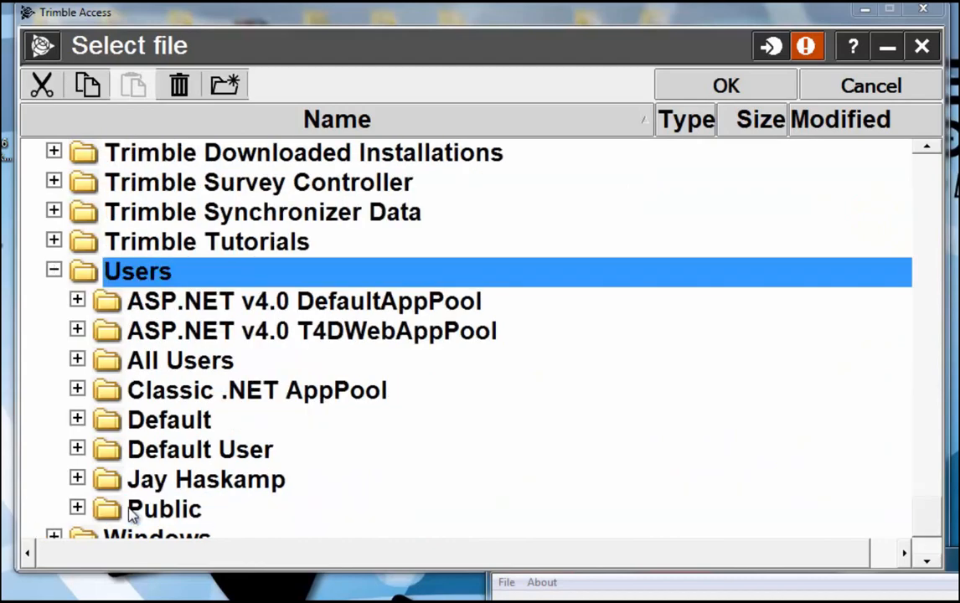
{"action": "left_click", "coordinate": [177, 484]}
{"action": "left_click", "coordinate": [168, 427]}
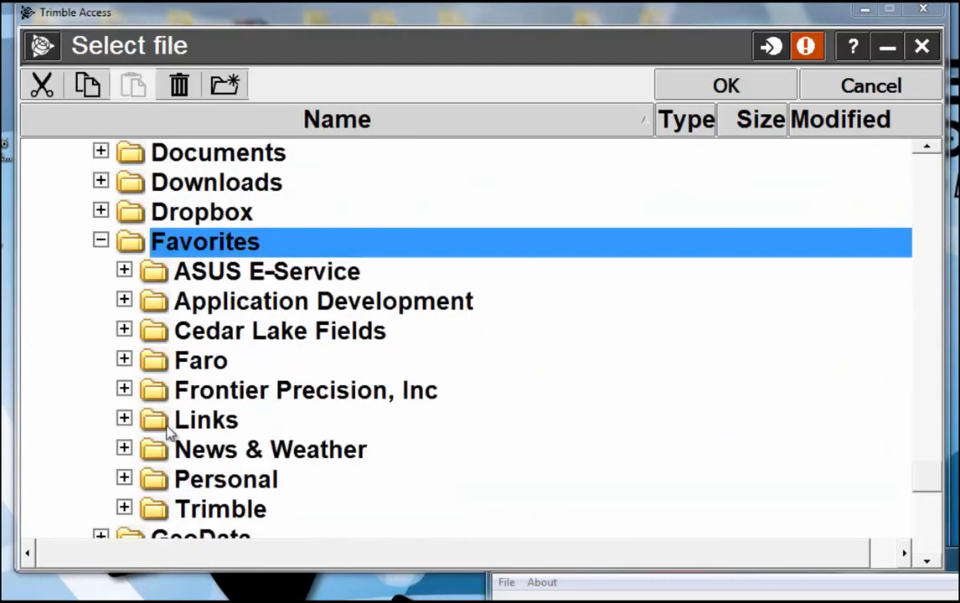
{"action": "left_click", "coordinate": [100, 241]}
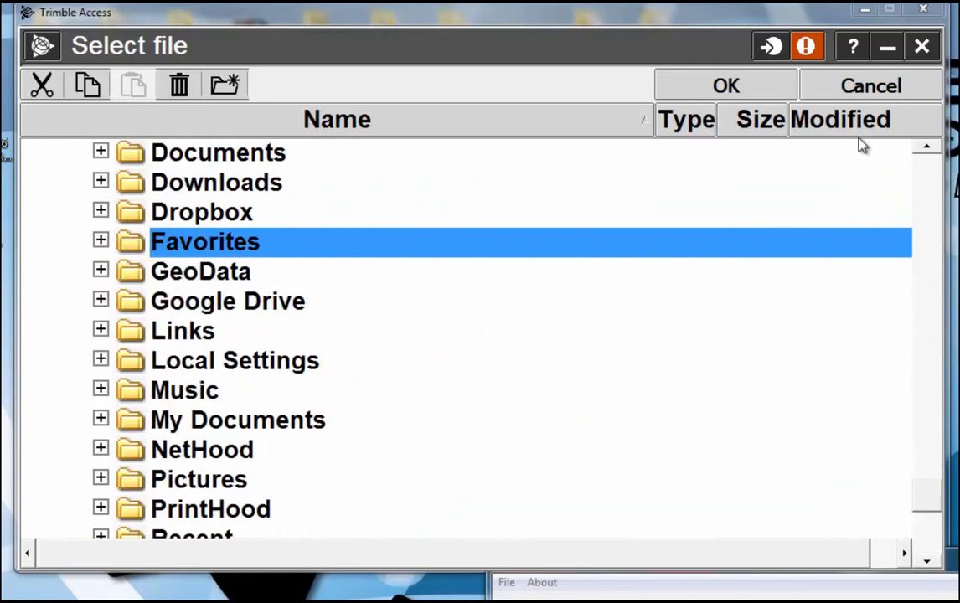
{"action": "left_click", "coordinate": [926, 149]}
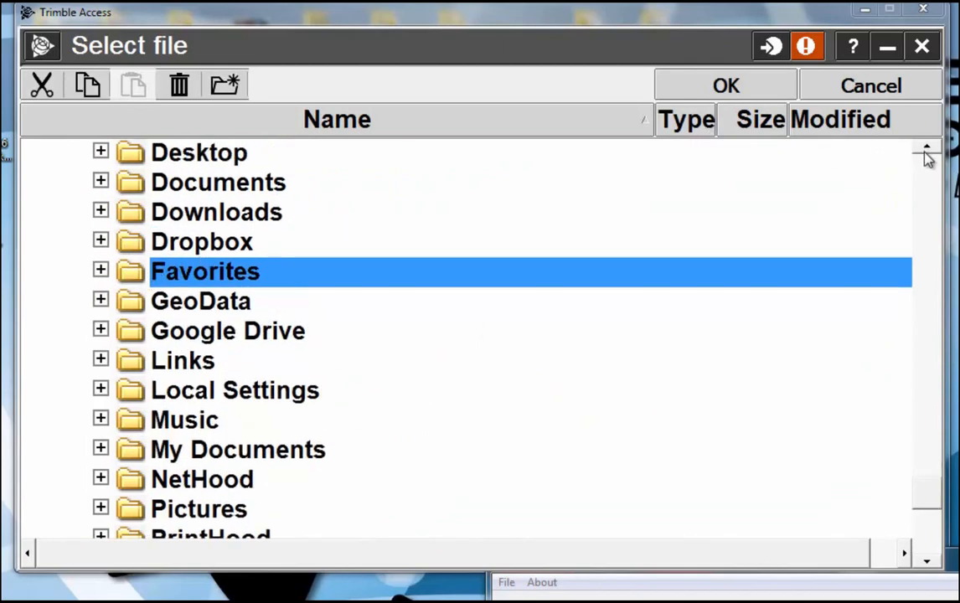
{"action": "left_click", "coordinate": [165, 150]}
{"action": "double_click", "coordinate": [132, 156]}
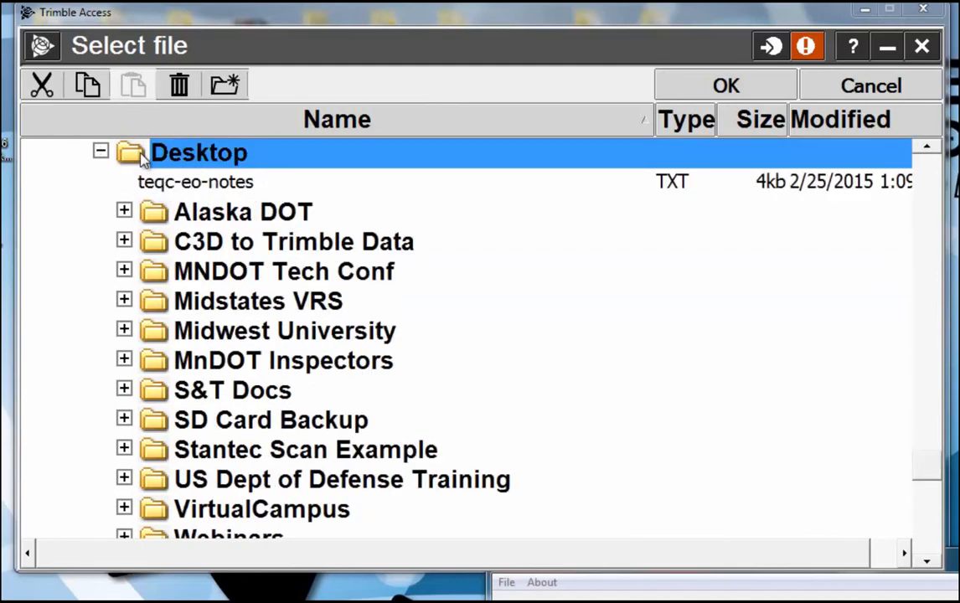
{"action": "double_click", "coordinate": [133, 155]}
{"action": "double_click", "coordinate": [120, 142]}
{"action": "left_click", "coordinate": [100, 152]}
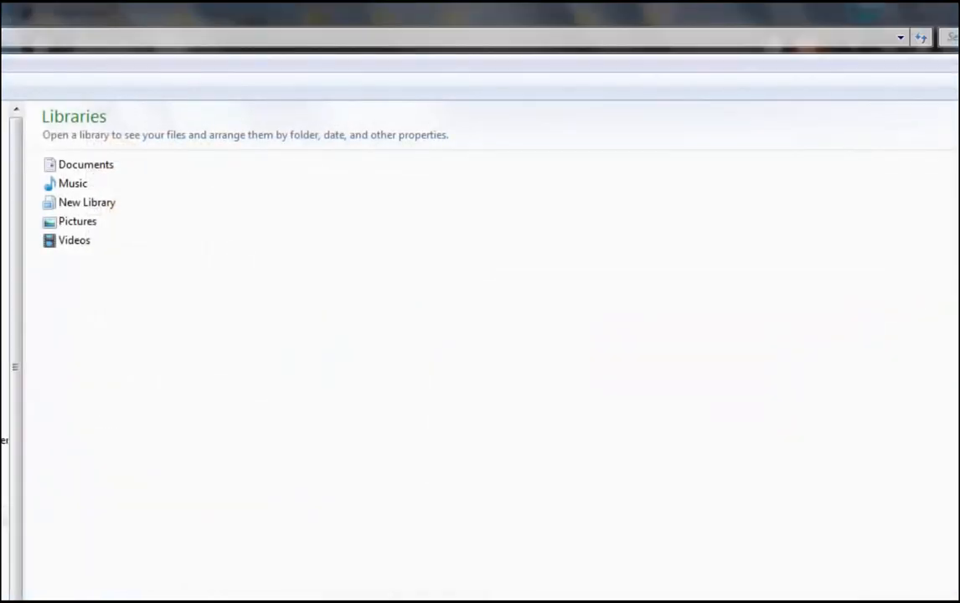
Switch to Windows Explorer and browse to the Trimble folder under C:\ProgramData.
{"action": "left_click", "coordinate": [3, 377]}
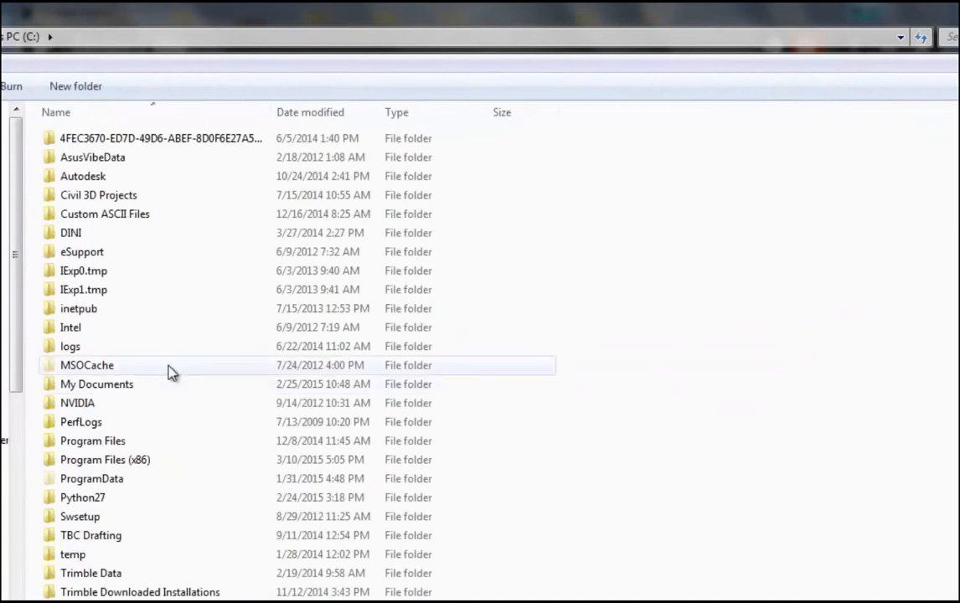
{"action": "double_click", "coordinate": [122, 482]}
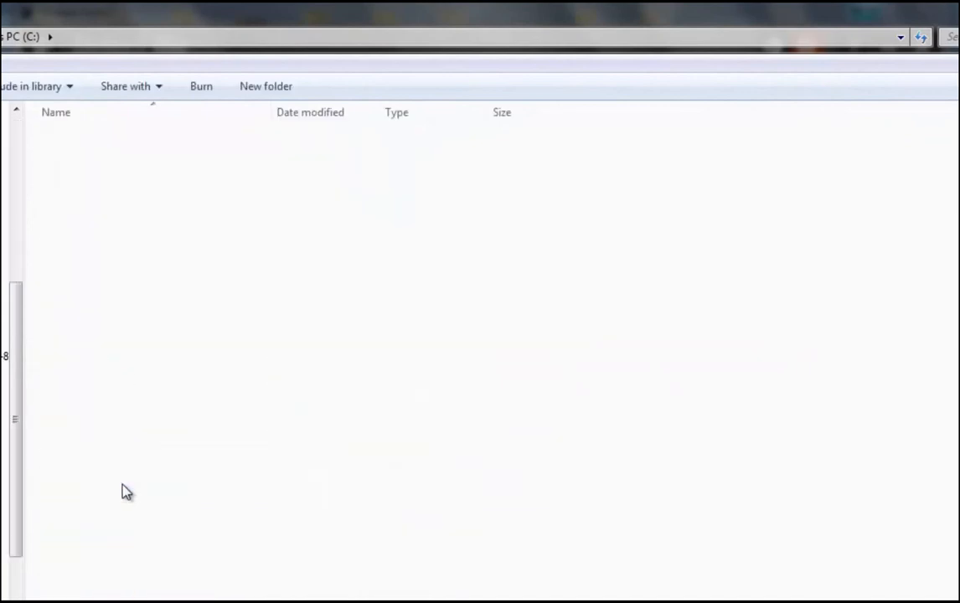
{"action": "scroll", "coordinate": [184, 591], "scroll_direction": "down", "scroll_amount": 5}
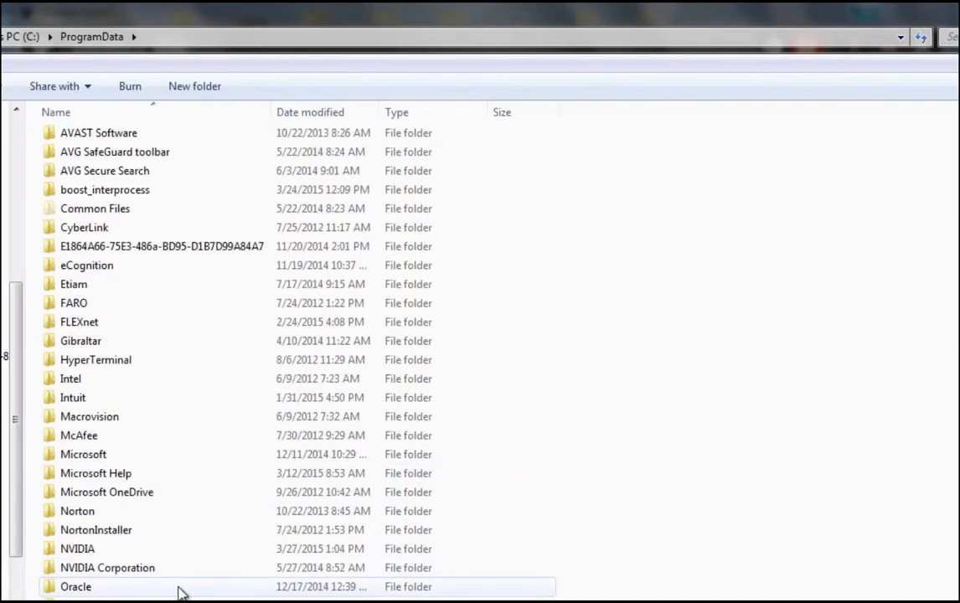
{"action": "scroll", "coordinate": [47, 536], "scroll_direction": "down", "scroll_amount": 3}
{"action": "scroll", "coordinate": [285, 360], "scroll_direction": "down", "scroll_amount": 3}
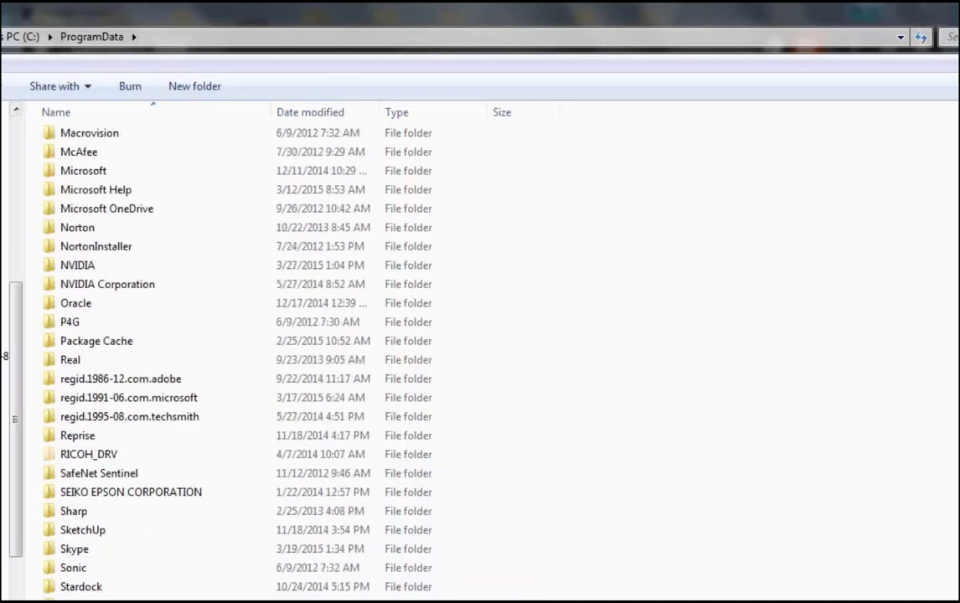
{"action": "double_click", "coordinate": [126, 600]}
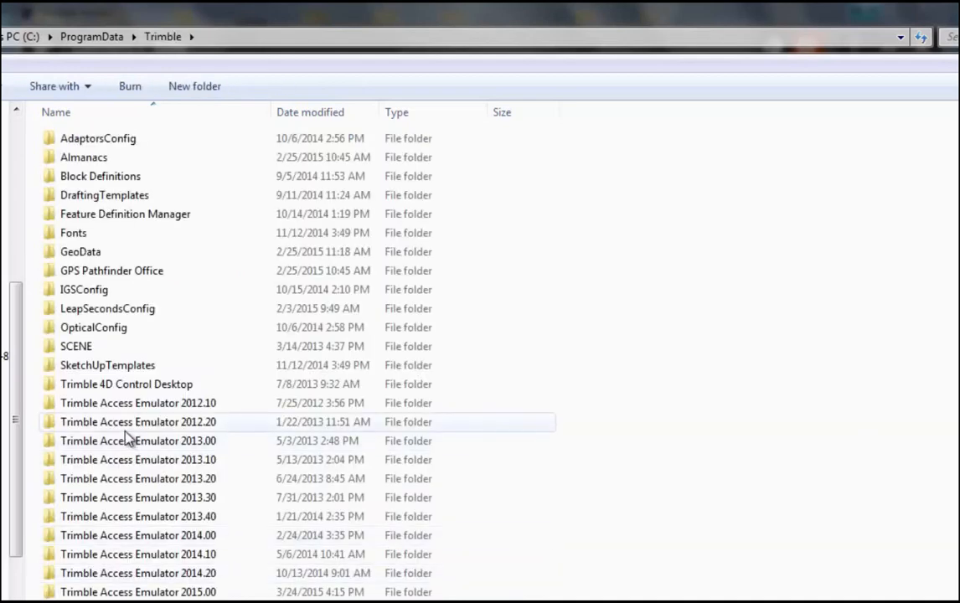
Open Storm MH Points.csv in Excel from the MU Staking folder in the Trimble Access Emulator 2014.20 data.
{"action": "double_click", "coordinate": [155, 574]}
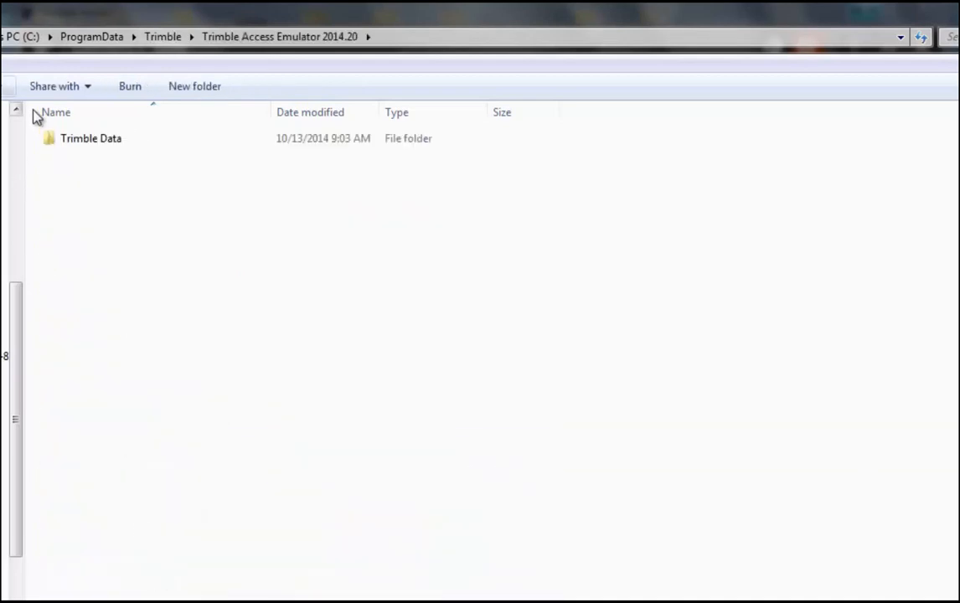
{"action": "double_click", "coordinate": [71, 141]}
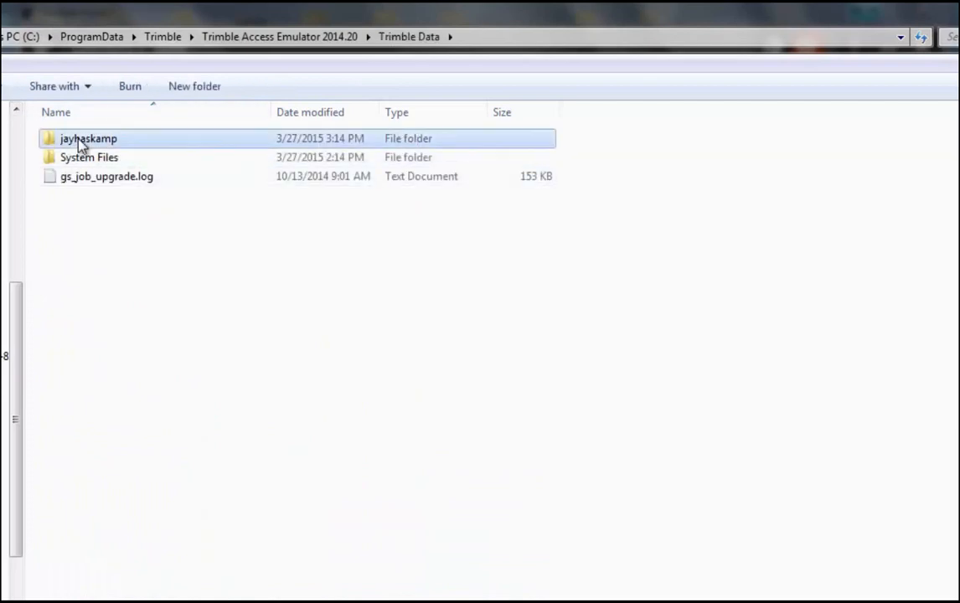
{"action": "double_click", "coordinate": [75, 141]}
{"action": "double_click", "coordinate": [99, 157]}
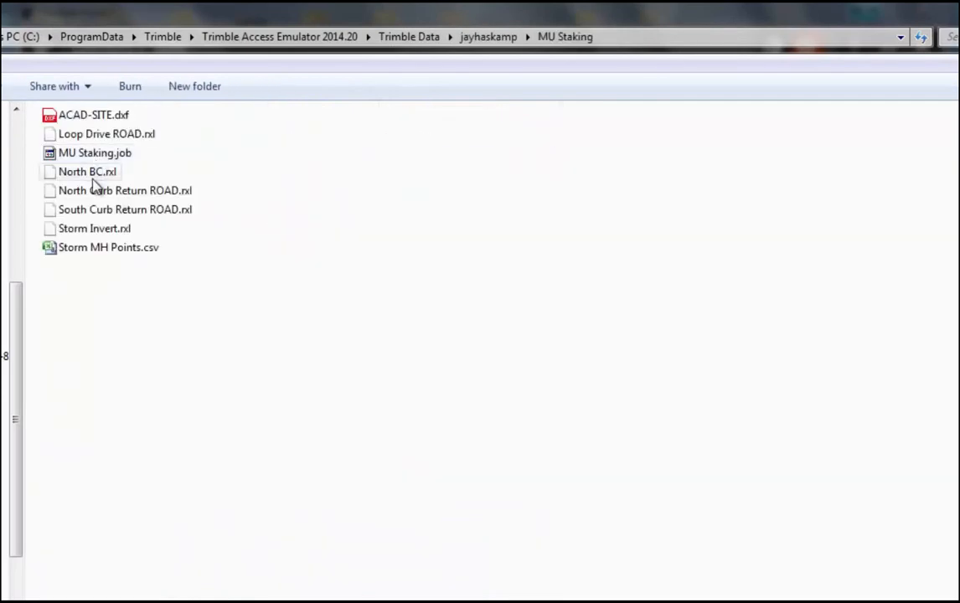
{"action": "left_click", "coordinate": [110, 249]}
{"action": "double_click", "coordinate": [111, 251]}
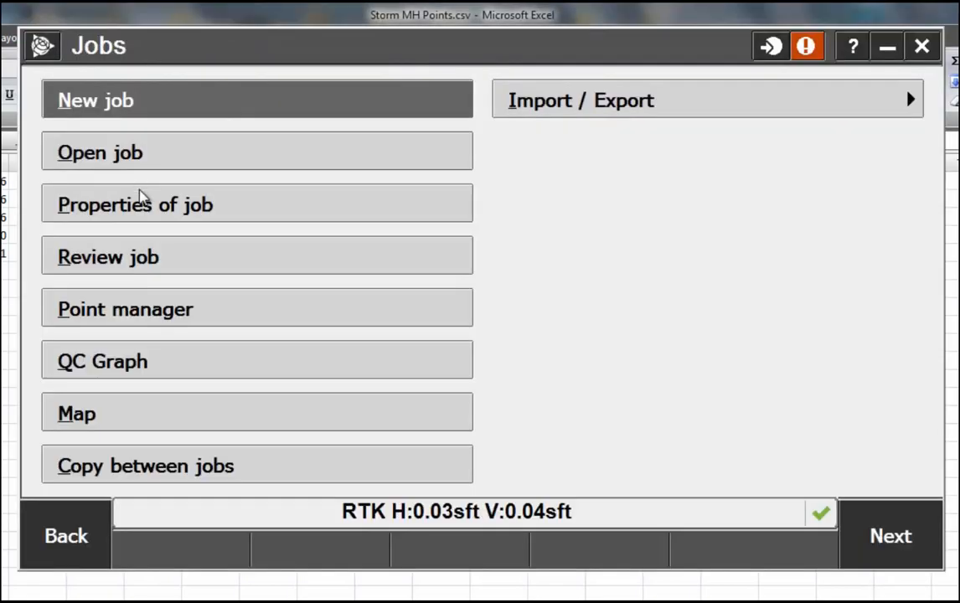
Check the job's stored points in Point manager, and return to the Storm MH Points spreadsheet.
{"action": "left_click", "coordinate": [144, 327]}
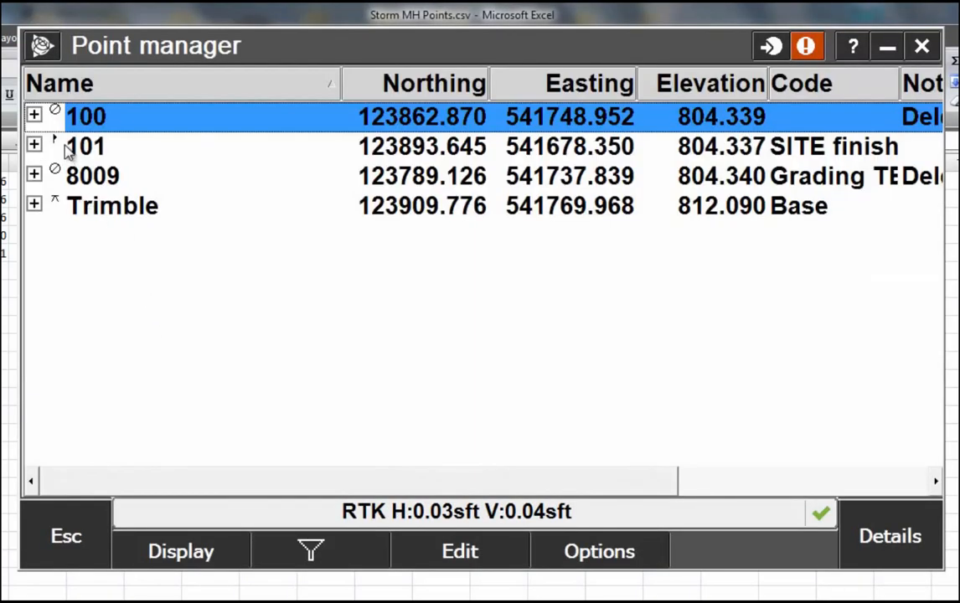
{"action": "left_click", "coordinate": [66, 533]}
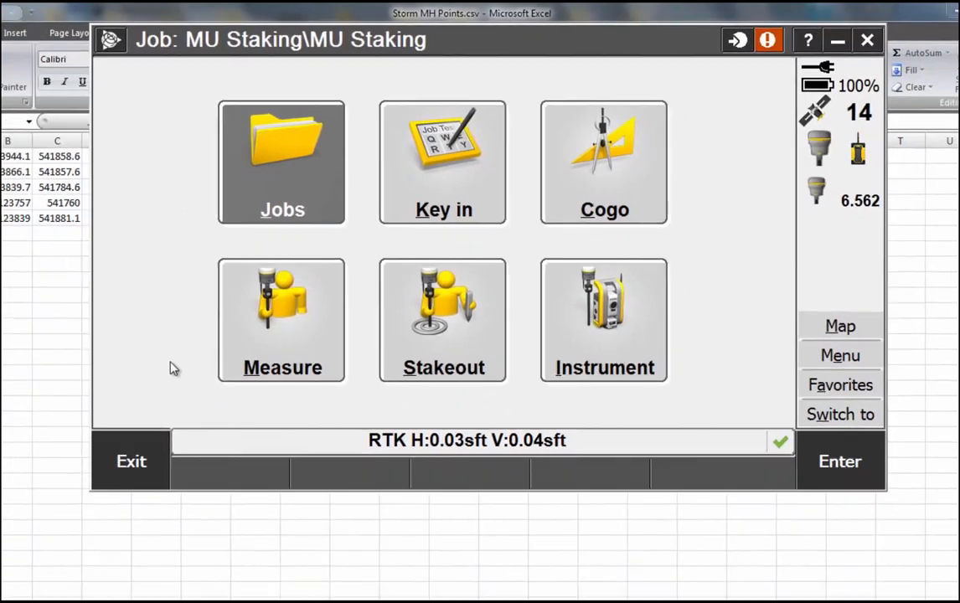
{"action": "left_click", "coordinate": [82, 258]}
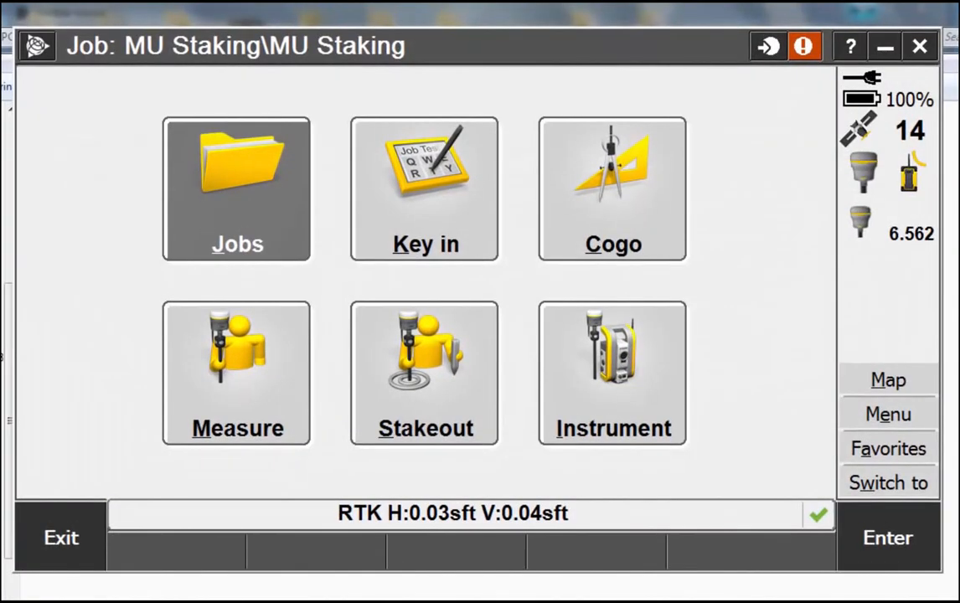
Open the map of the MU Staking job and review the files available as active map layers.
{"action": "left_click", "coordinate": [907, 382]}
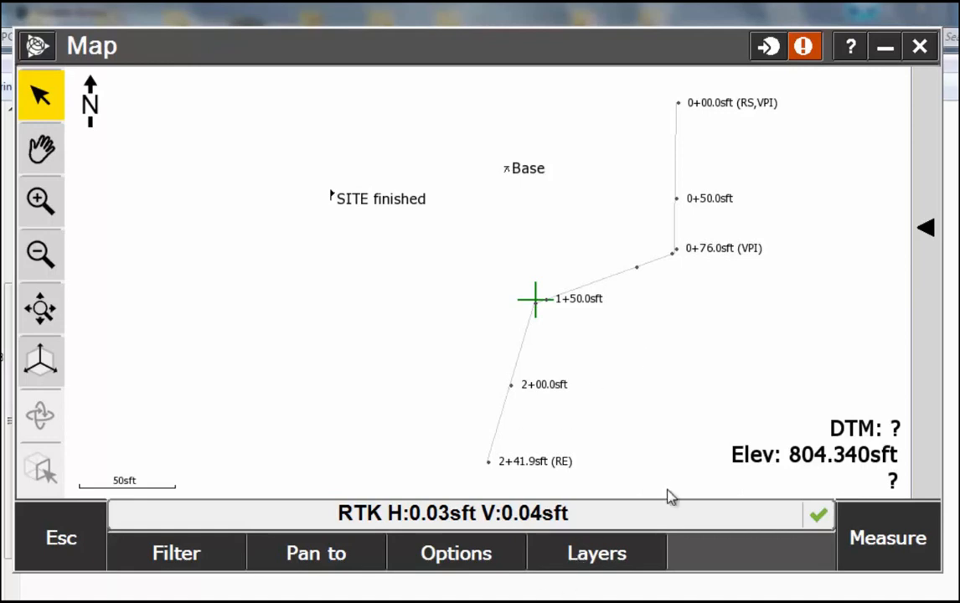
{"action": "left_click", "coordinate": [596, 544]}
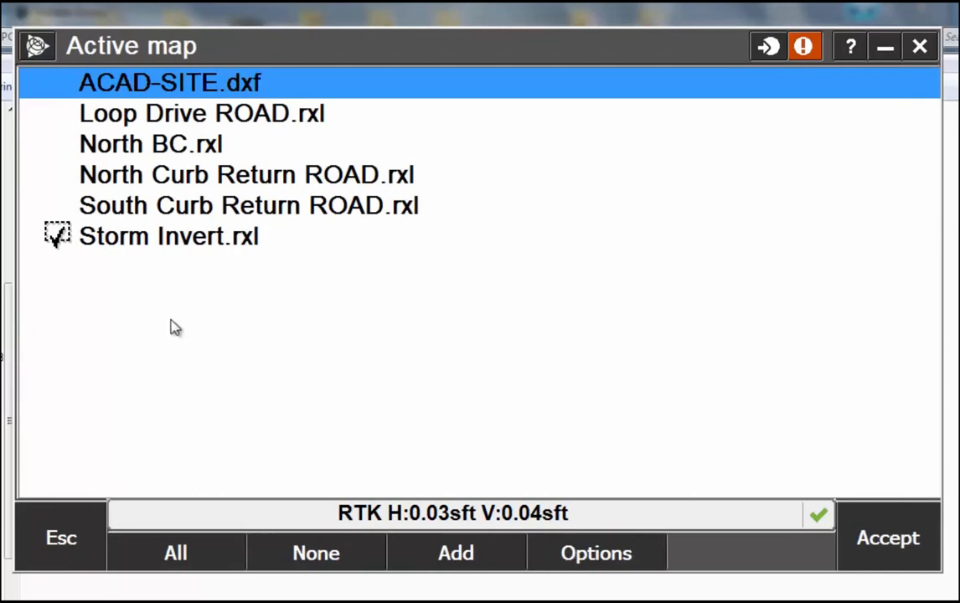
{"action": "left_click", "coordinate": [60, 540]}
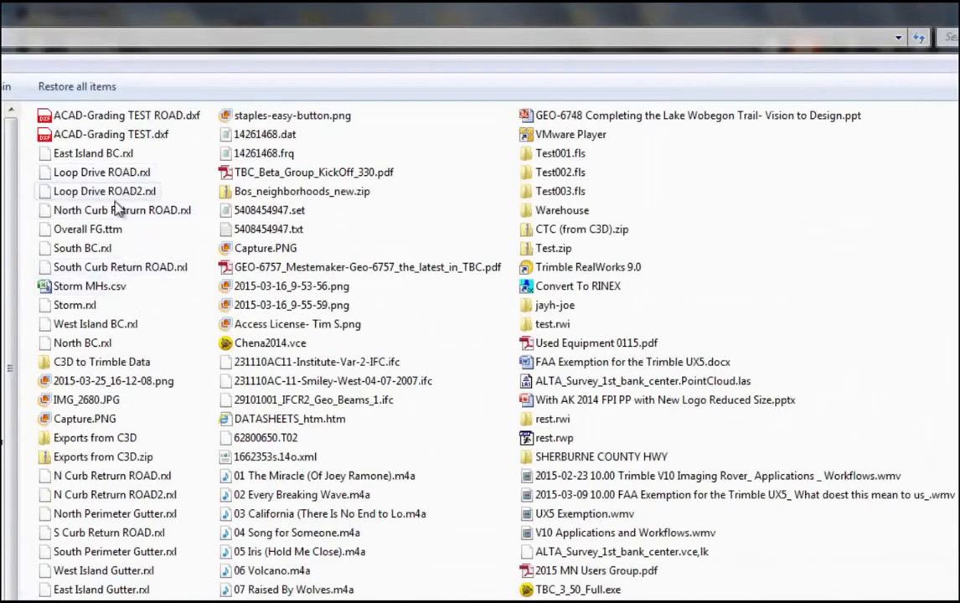
Cut the Overall FG.ttm surface file from the Recycle Bin in Windows Explorer and open the C: drive.
{"action": "left_click", "coordinate": [105, 231]}
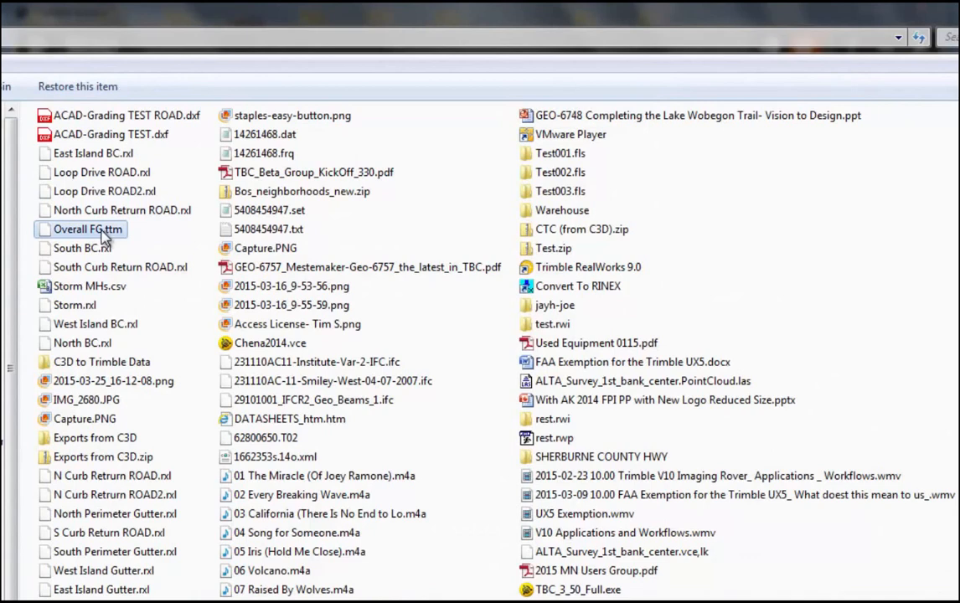
{"action": "right_click", "coordinate": [104, 231]}
{"action": "left_click", "coordinate": [127, 267]}
{"action": "left_click", "coordinate": [2, 441]}
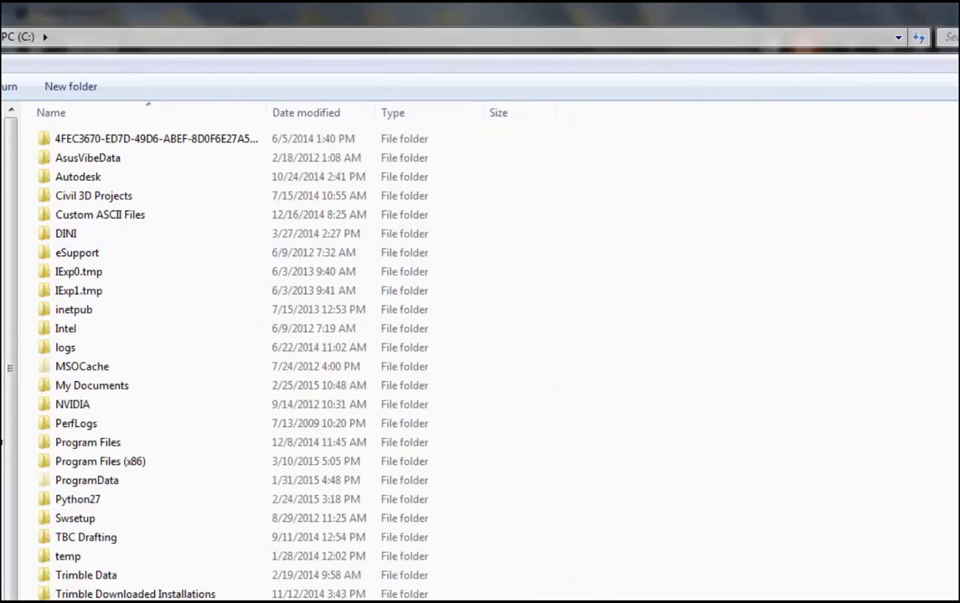
Check the Trimble Data folder on the C: drive, and browse to ProgramData\Trimble\Trimble Access Emulator 2014.20.
{"action": "double_click", "coordinate": [71, 576]}
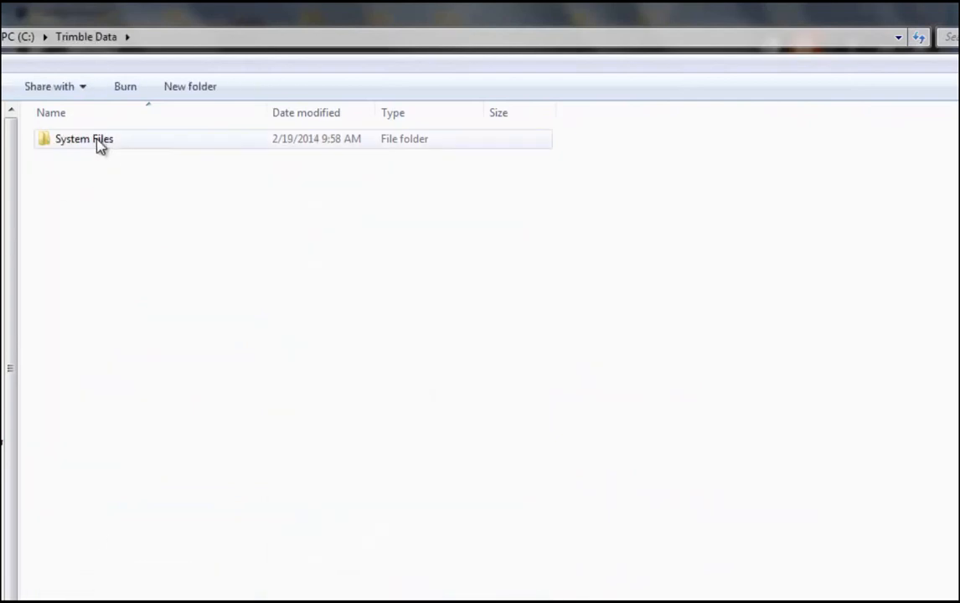
{"action": "left_click", "coordinate": [0, 37]}
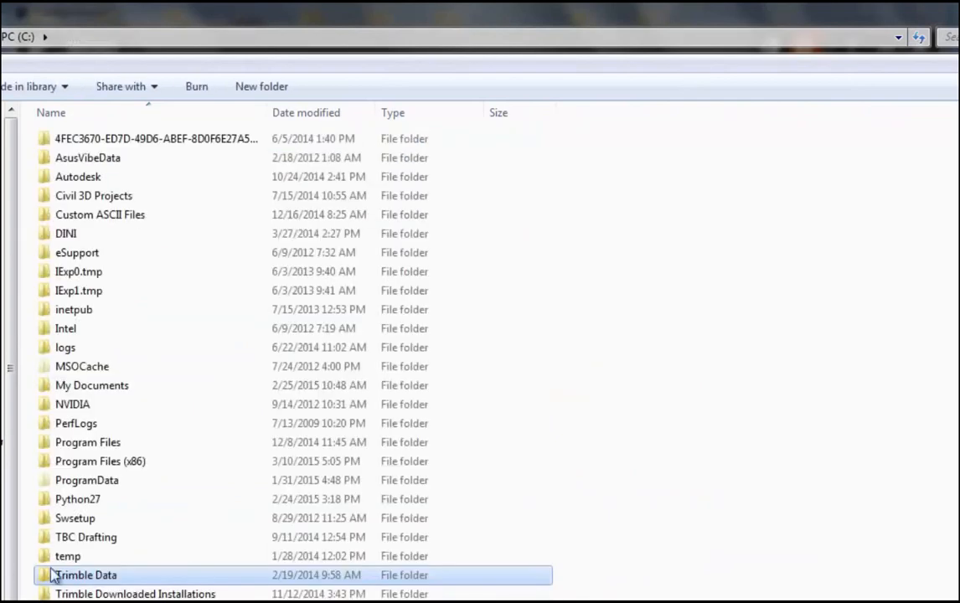
{"action": "double_click", "coordinate": [99, 480]}
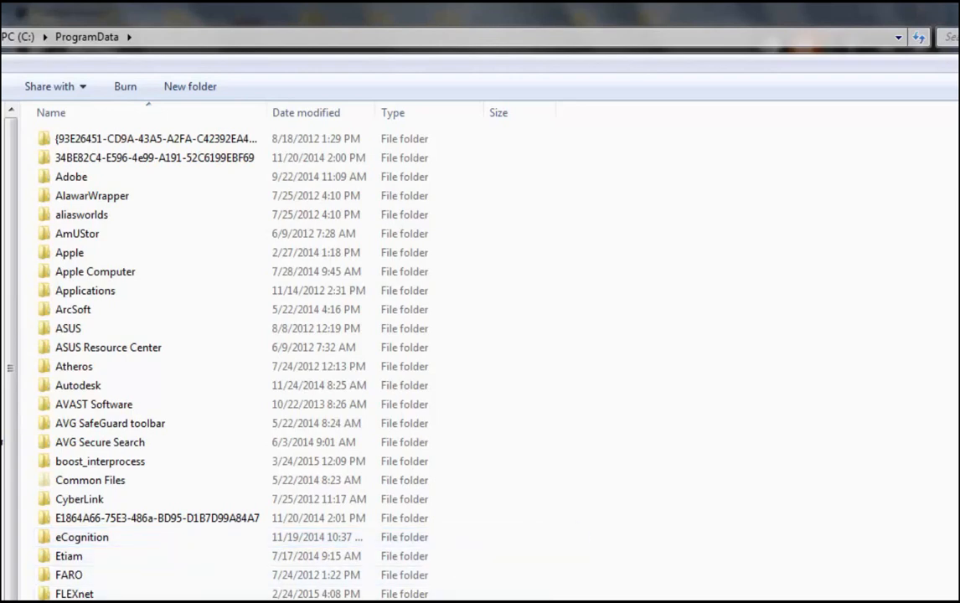
{"action": "scroll", "coordinate": [913, 331], "scroll_direction": "down", "scroll_amount": 1}
{"action": "scroll", "coordinate": [913, 331], "scroll_direction": "down", "scroll_amount": 12}
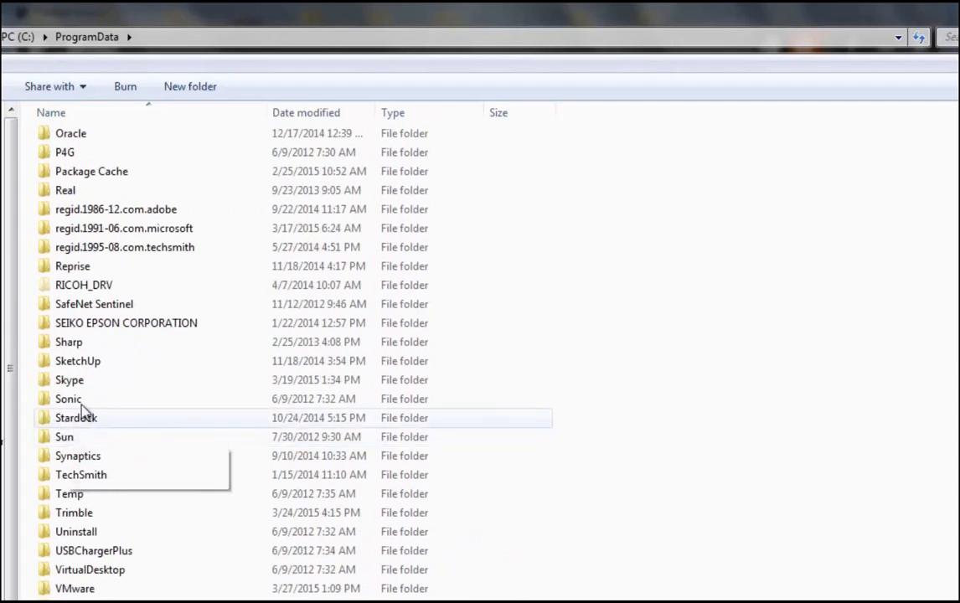
{"action": "double_click", "coordinate": [70, 512]}
{"action": "double_click", "coordinate": [195, 574]}
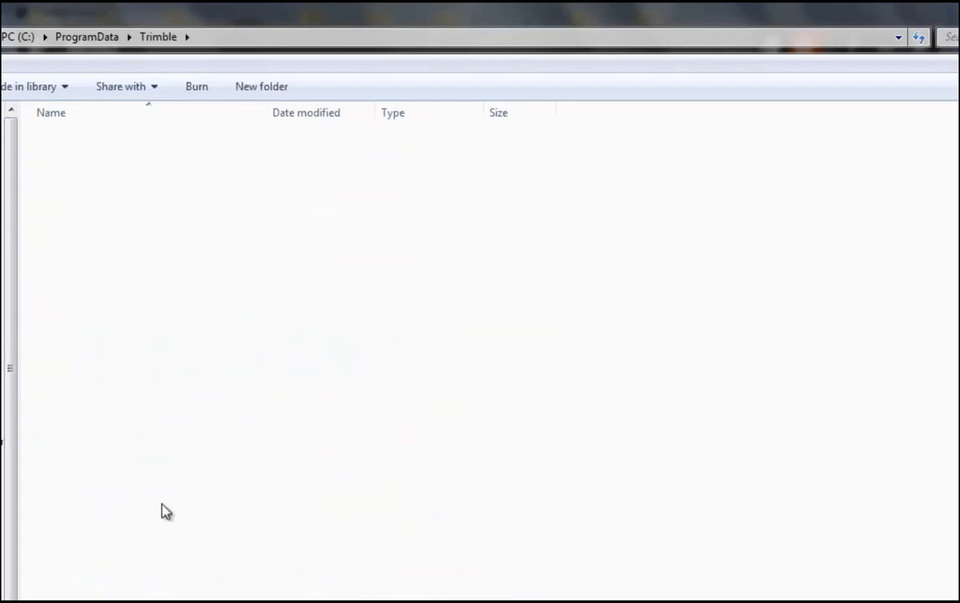
Paste Overall FG.ttm into the MU Staking project folder inside the emulator's Trimble Data folder.
{"action": "double_click", "coordinate": [85, 141]}
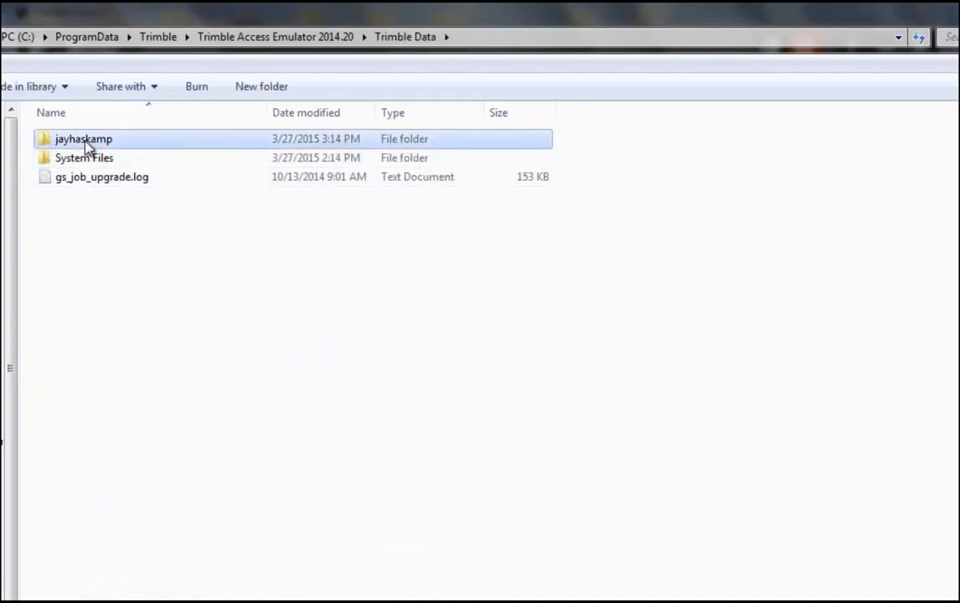
{"action": "double_click", "coordinate": [87, 140]}
{"action": "double_click", "coordinate": [96, 151]}
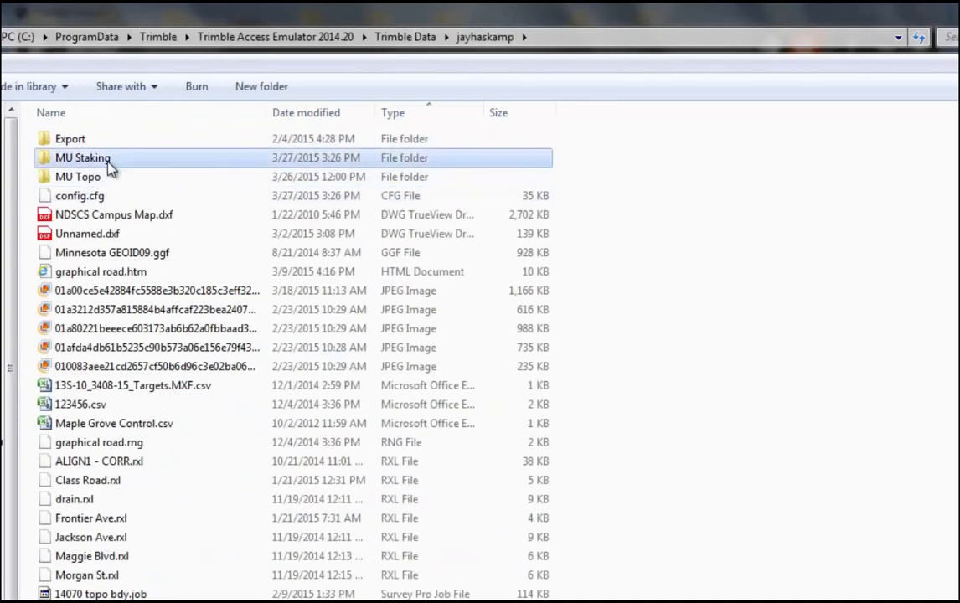
{"action": "right_click", "coordinate": [257, 273]}
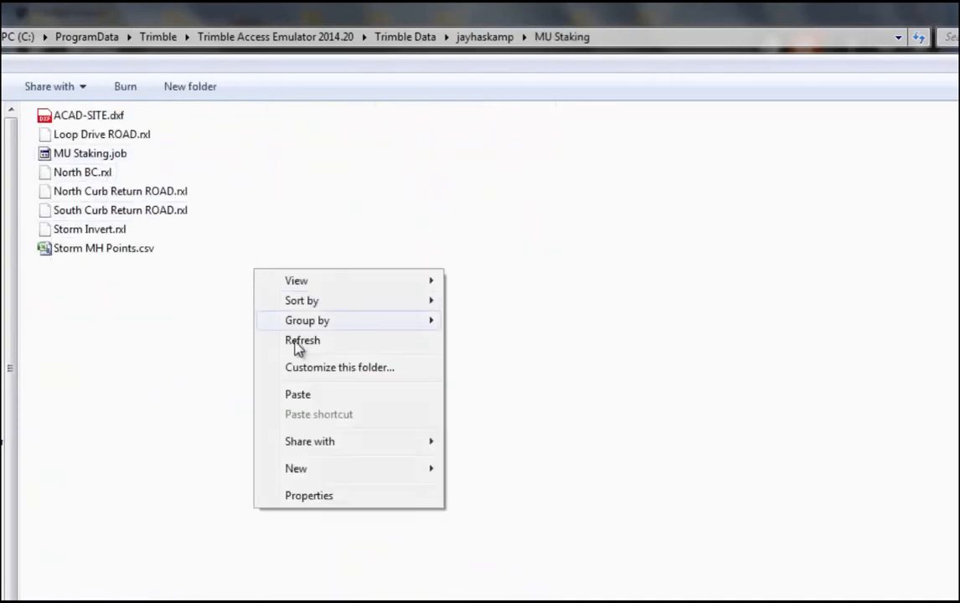
{"action": "left_click", "coordinate": [325, 398]}
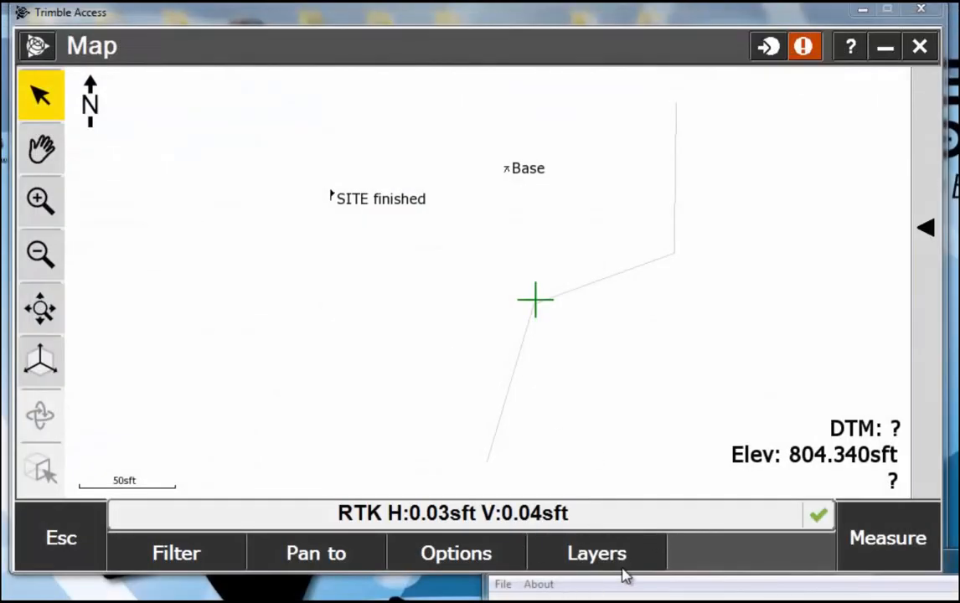
Activate the Overall FG.ttm surface in the Trimble Access map layers alongside Storm Invert.rxl and accept the selection.
{"action": "left_click", "coordinate": [594, 547]}
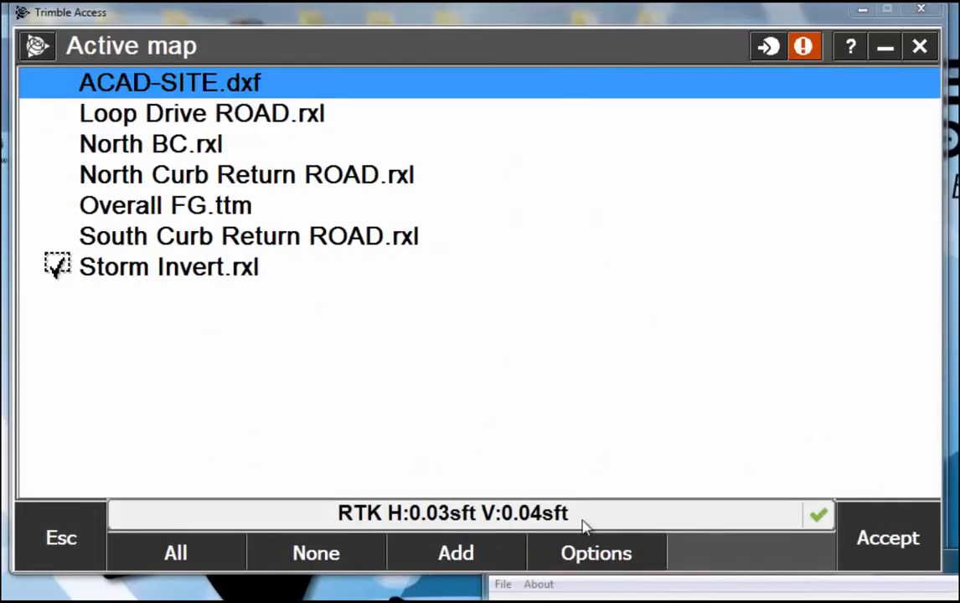
{"action": "left_click", "coordinate": [142, 211]}
{"action": "left_click", "coordinate": [140, 209]}
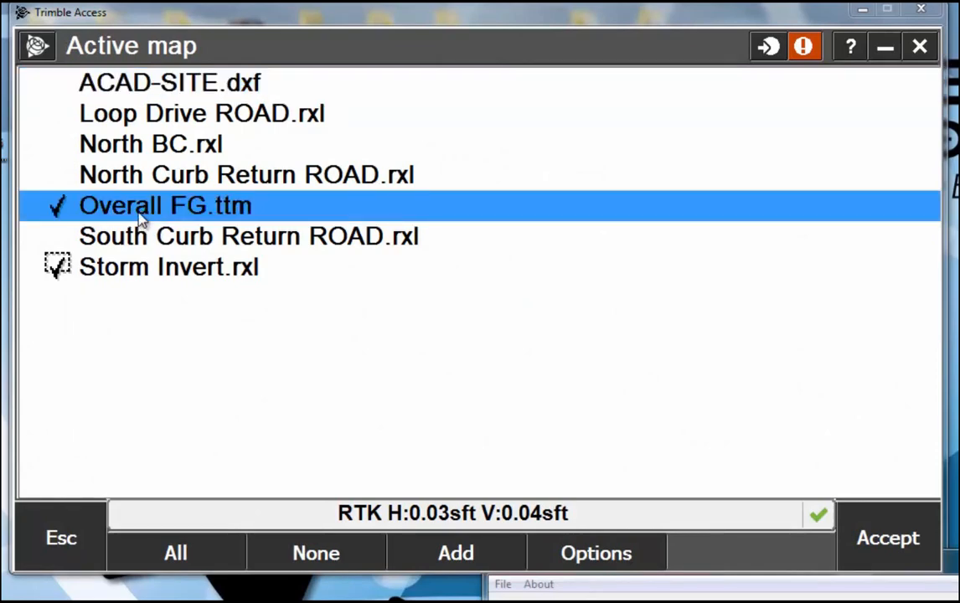
{"action": "left_click", "coordinate": [894, 545]}
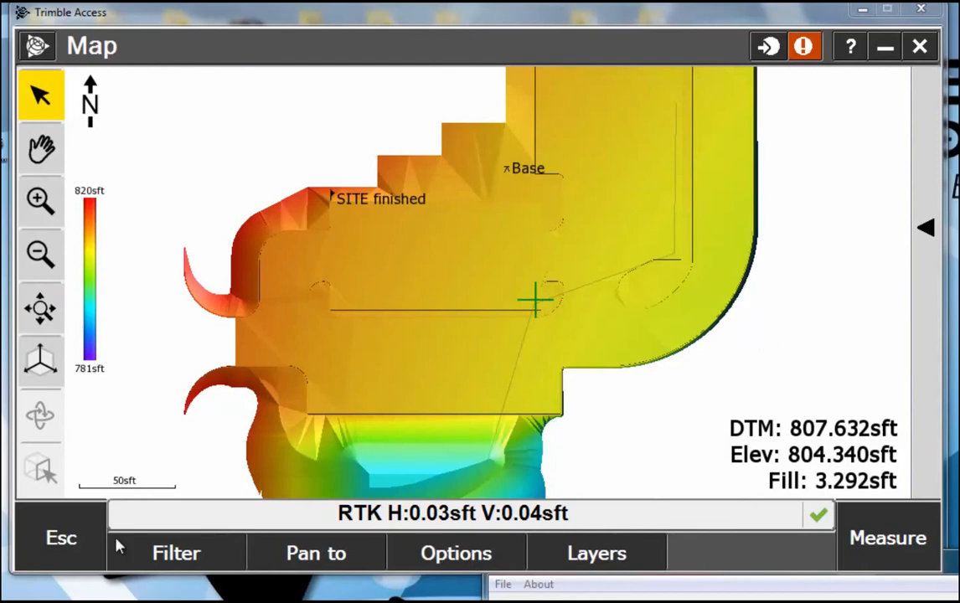
Leave the Trimble Access map and open DTM stakeout.
{"action": "key", "text": "alt+Tab"}
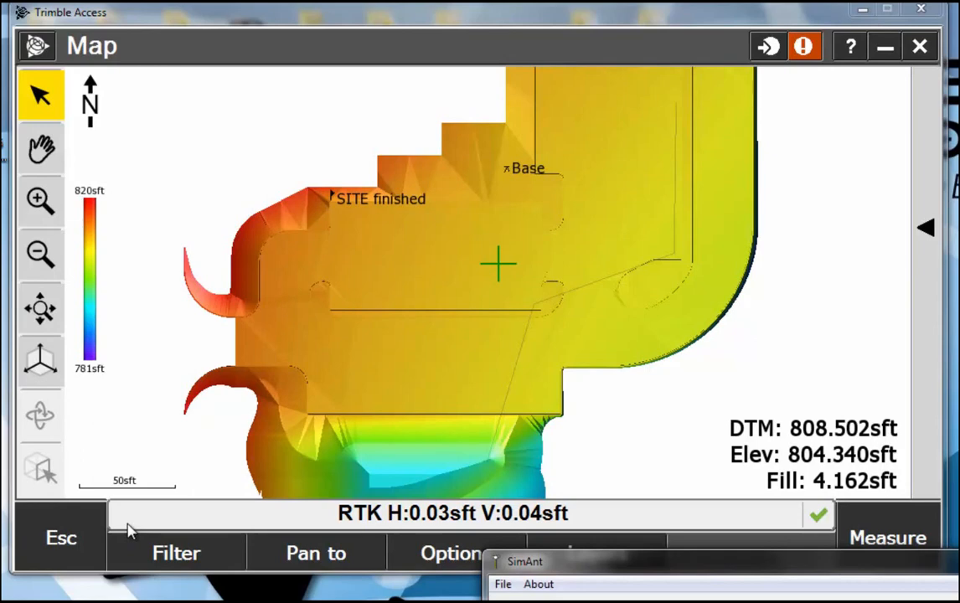
{"action": "left_click", "coordinate": [92, 507]}
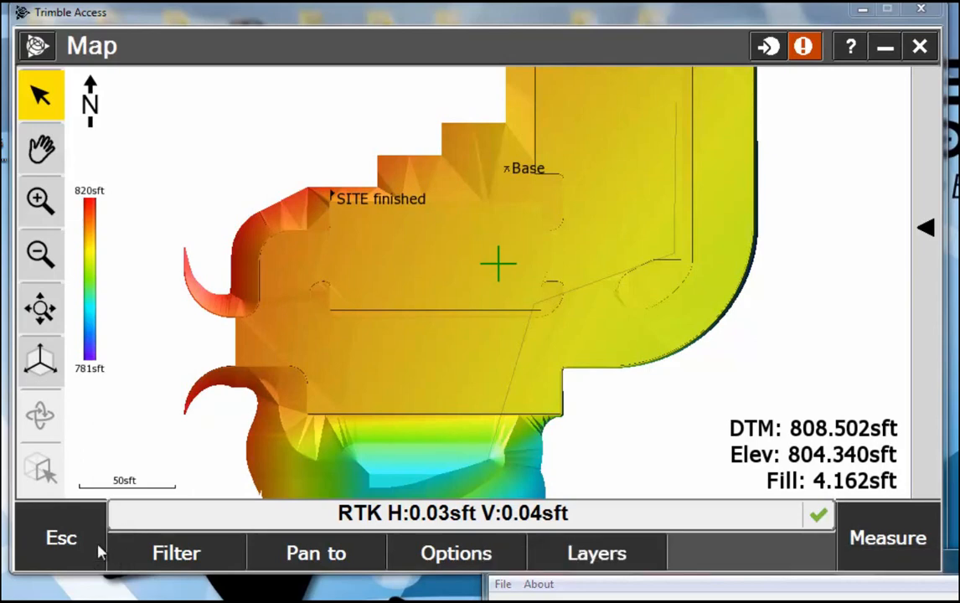
{"action": "left_click", "coordinate": [412, 410]}
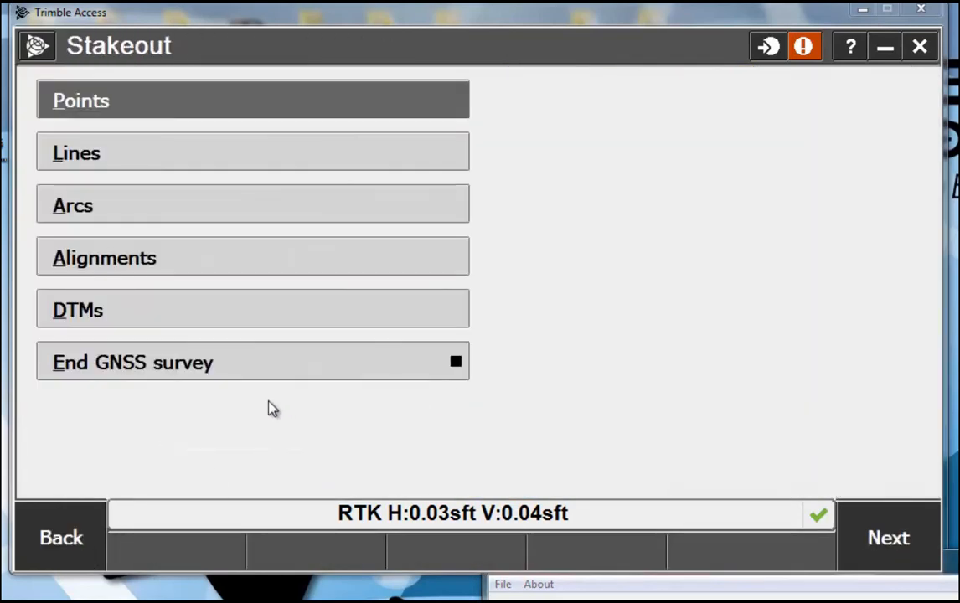
{"action": "left_click", "coordinate": [156, 312]}
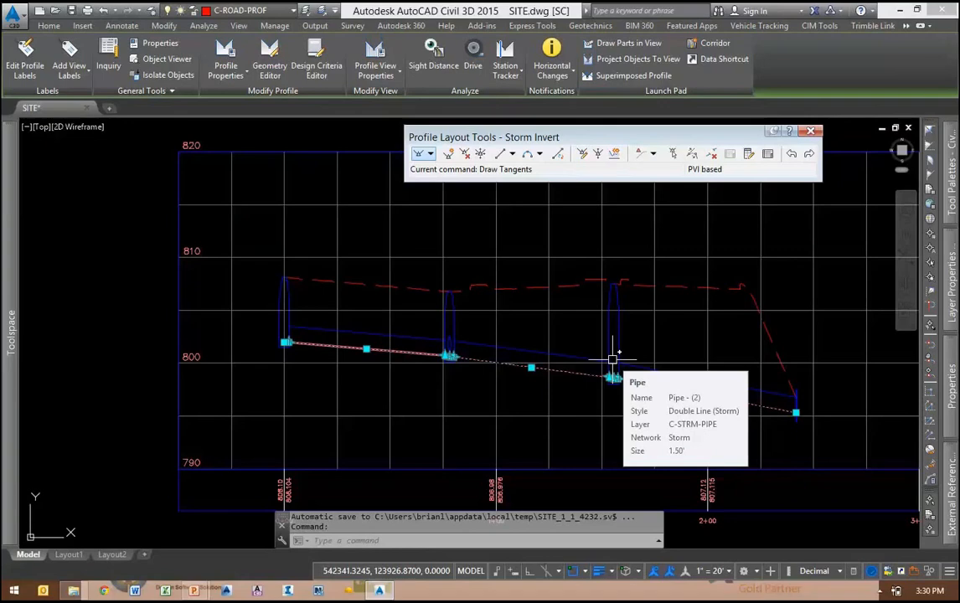
Switch to Civil 3D and open the drawing ROAD.dwg from the C3D To TSC for Staking folder.
{"action": "mouse_move", "coordinate": [11, 331]}
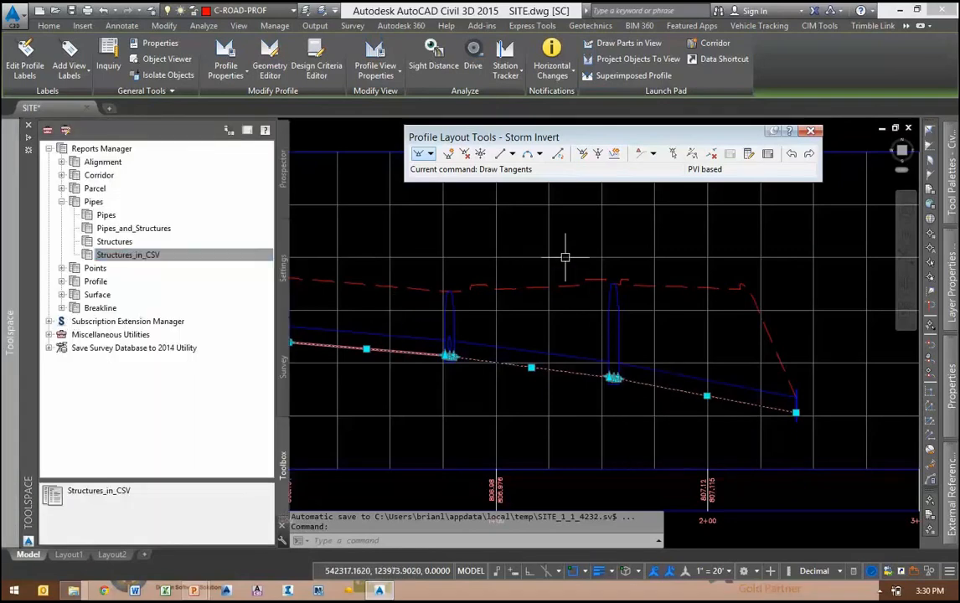
{"action": "left_click", "coordinate": [54, 10]}
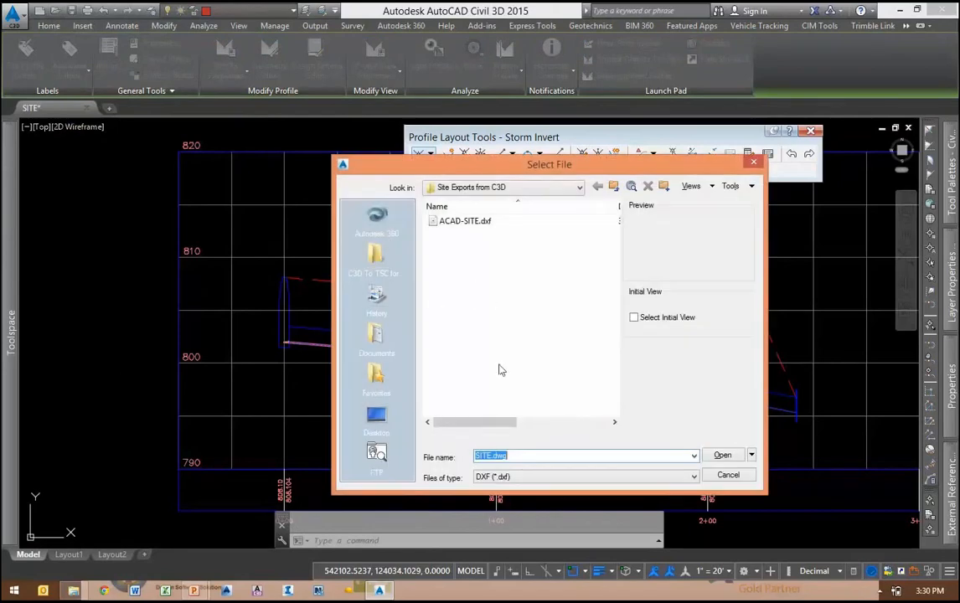
{"action": "left_click", "coordinate": [541, 477]}
{"action": "left_click", "coordinate": [499, 486]}
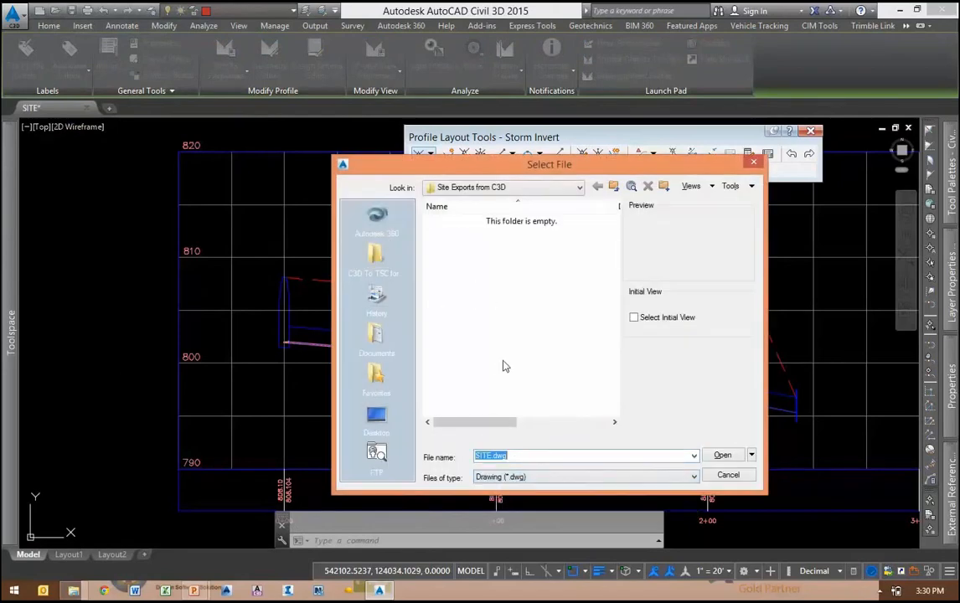
{"action": "left_click", "coordinate": [400, 264]}
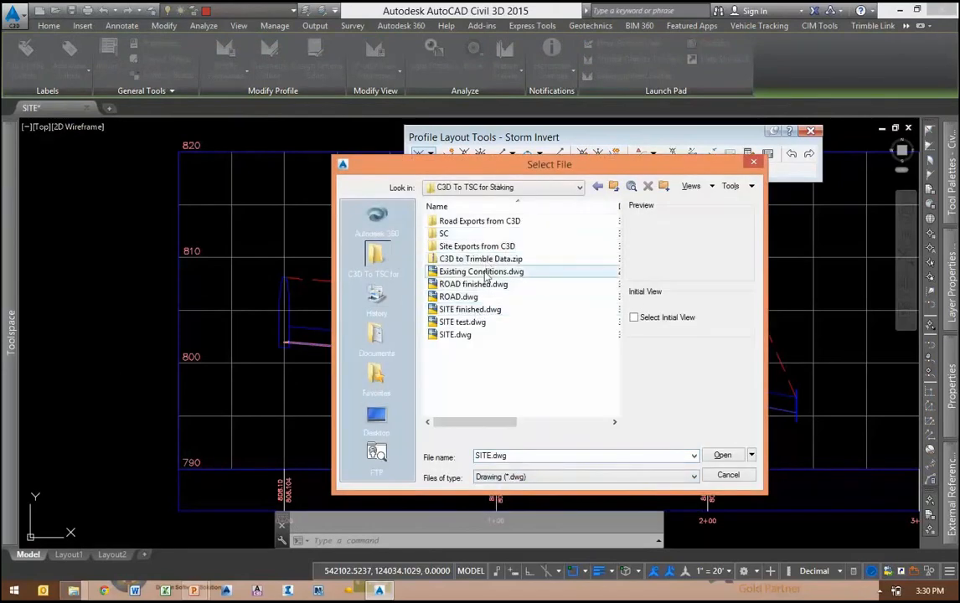
{"action": "double_click", "coordinate": [462, 297]}
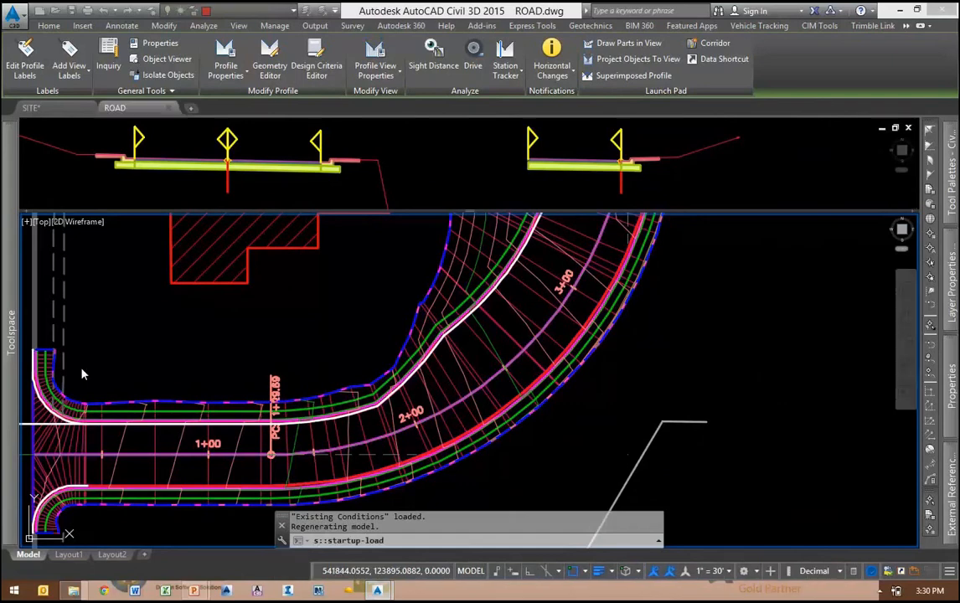
Examine the Loop Drive corridor in plan, from its start at 0+00 around the curve past 3+00.
{"action": "middle_click_drag", "start_coordinate": [264, 348], "coordinate": [535, 303]}
{"action": "mouse_move", "coordinate": [535, 303]}
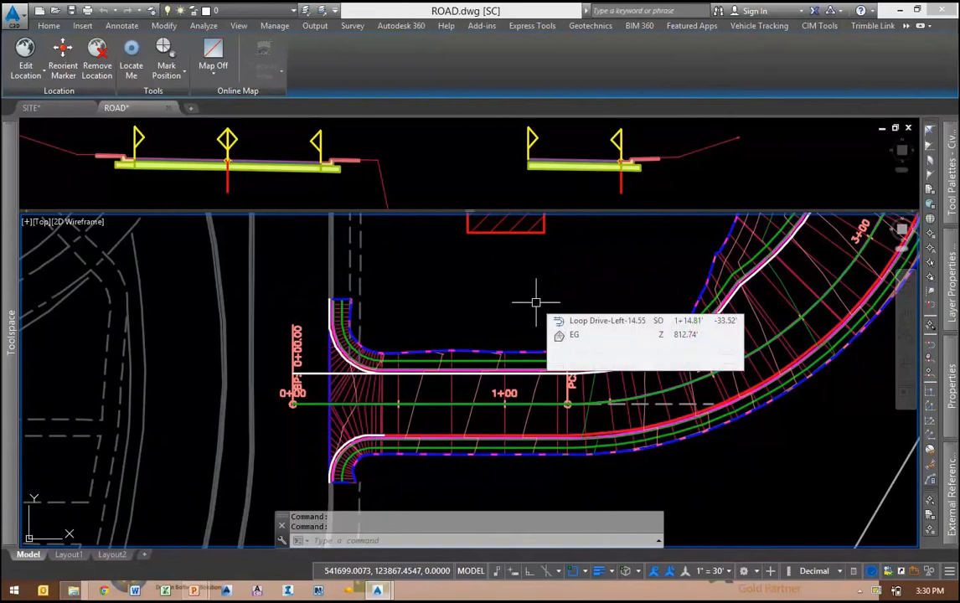
{"action": "middle_click_drag", "start_coordinate": [583, 281], "coordinate": [469, 331]}
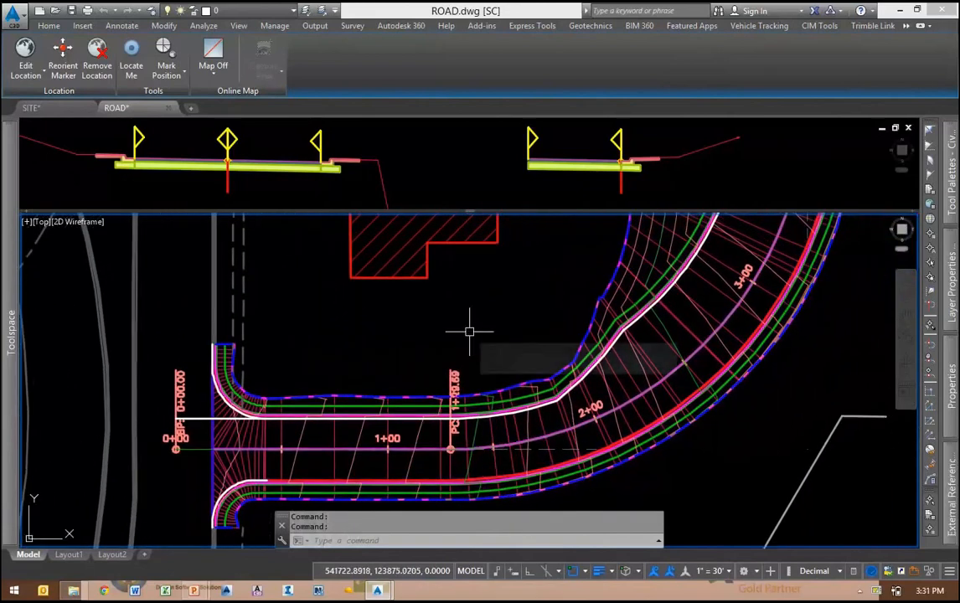
{"action": "mouse_move", "coordinate": [469, 333]}
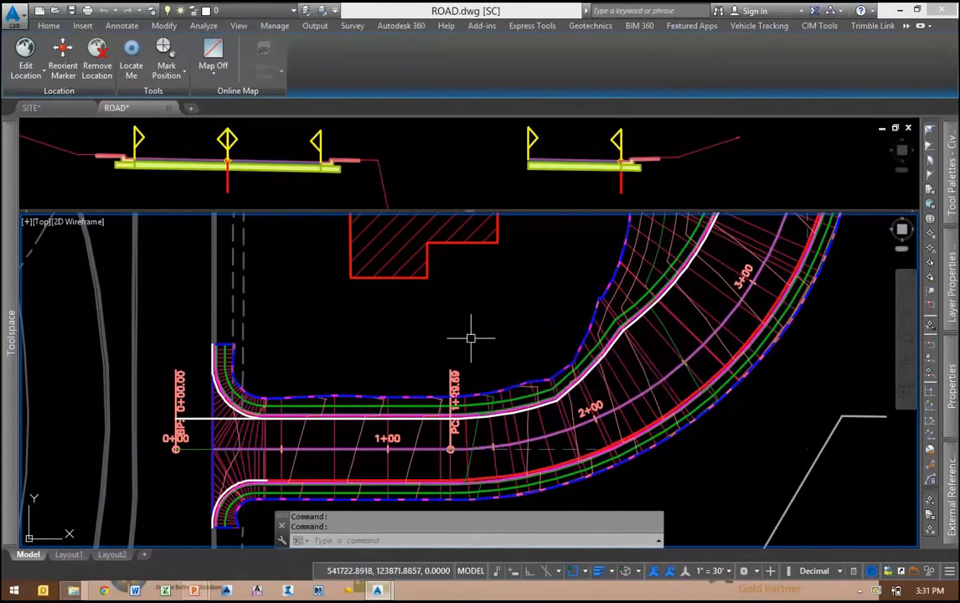
{"action": "middle_click_drag", "start_coordinate": [536, 332], "coordinate": [481, 345]}
{"action": "mouse_move", "coordinate": [482, 344]}
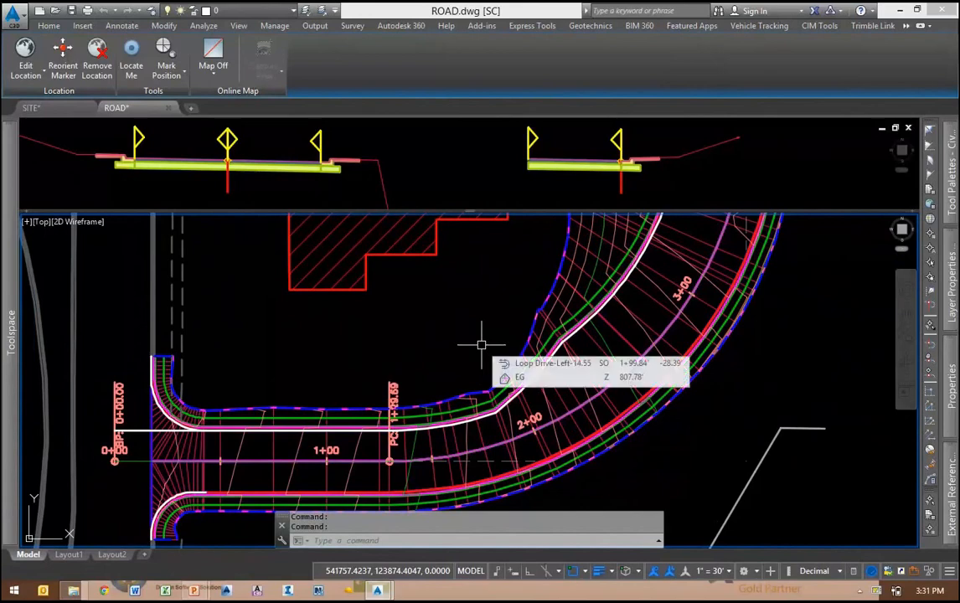
{"action": "middle_click_drag", "start_coordinate": [496, 337], "coordinate": [497, 315]}
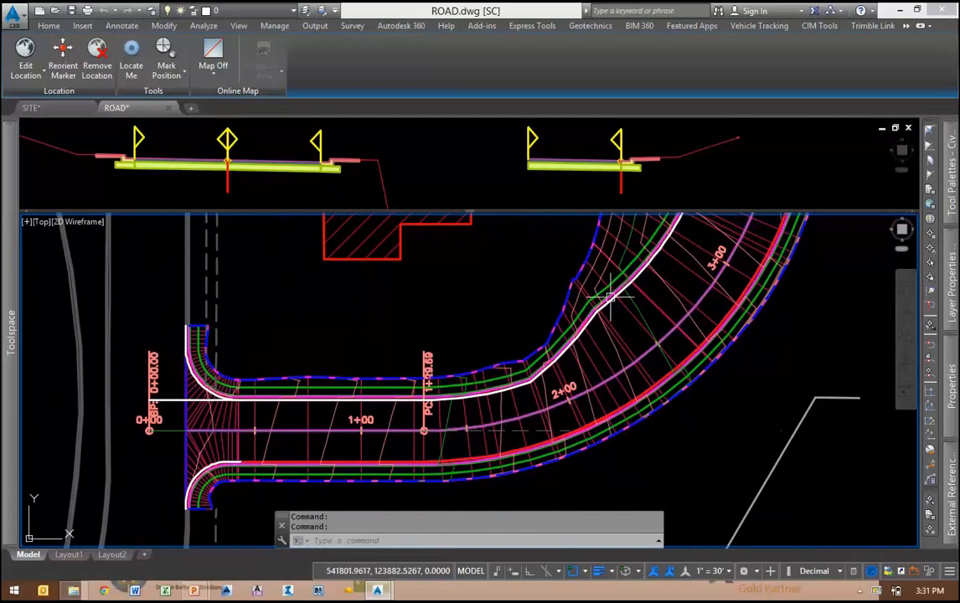
{"action": "scroll", "coordinate": [611, 295], "scroll_direction": "up", "scroll_amount": 4}
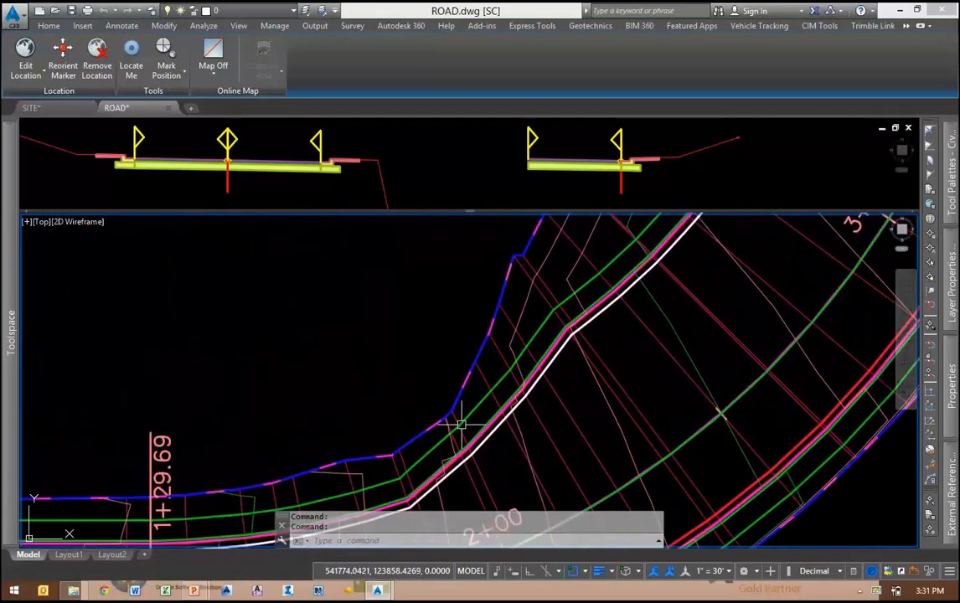
{"action": "scroll", "coordinate": [528, 375], "scroll_direction": "down", "scroll_amount": 4}
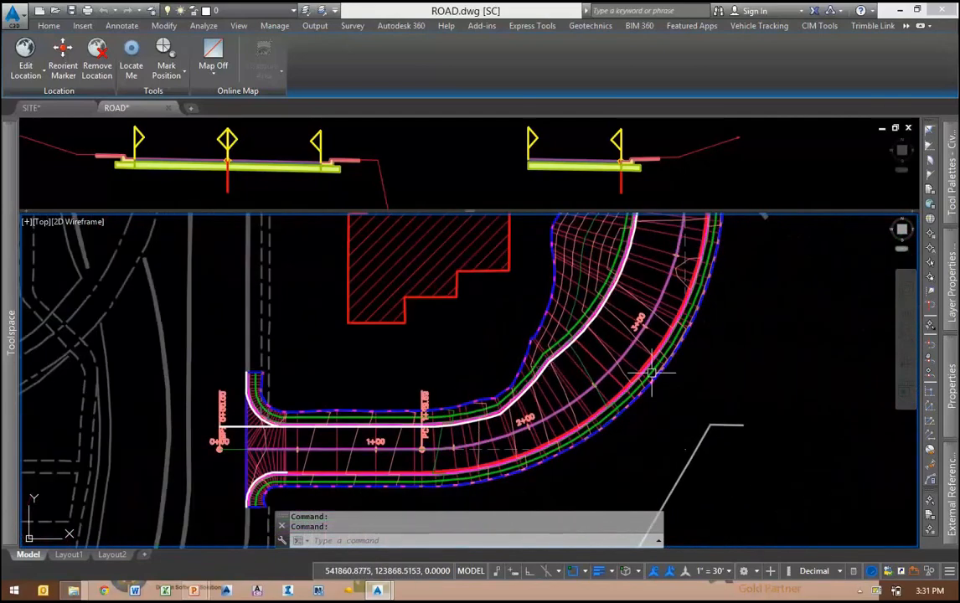
{"action": "middle_click_drag", "start_coordinate": [649, 294], "coordinate": [586, 347]}
{"action": "middle_click_drag", "start_coordinate": [516, 439], "coordinate": [608, 376]}
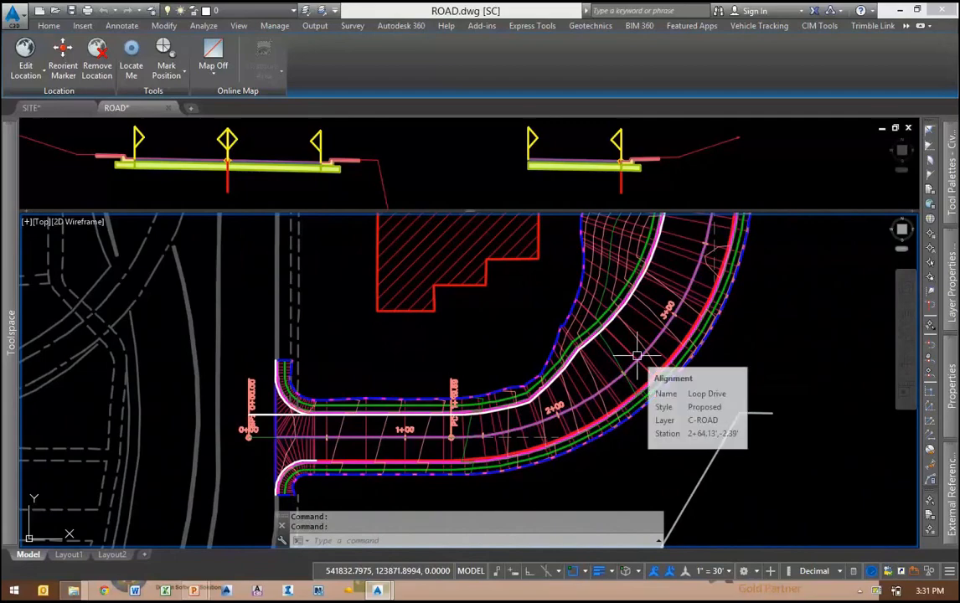
Start an alignment from the Loop Drive corridor, using the Back_Curb feature line on the building side of the road.
{"action": "scroll", "coordinate": [598, 341], "scroll_direction": "up", "scroll_amount": 5}
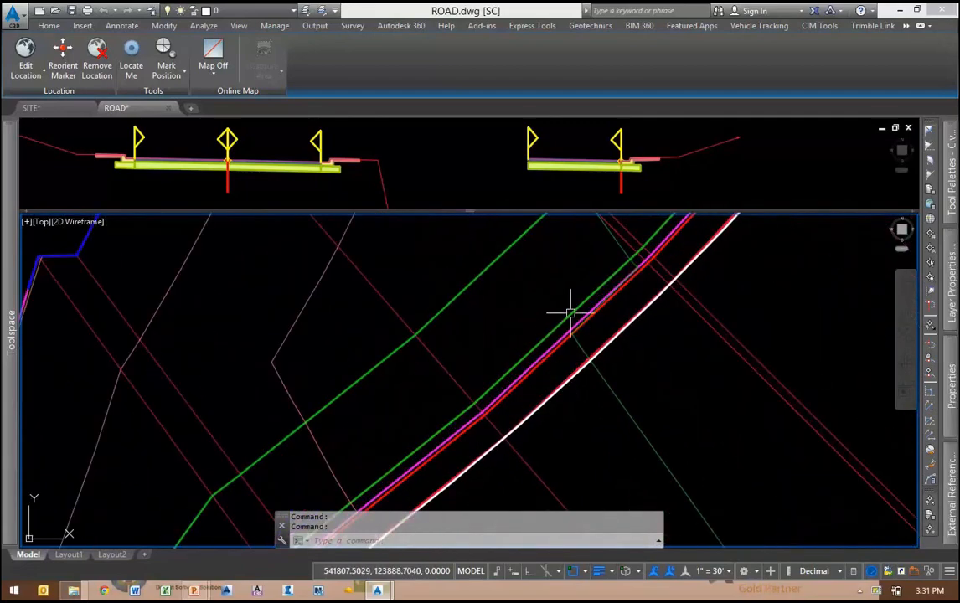
{"action": "left_click", "coordinate": [566, 311]}
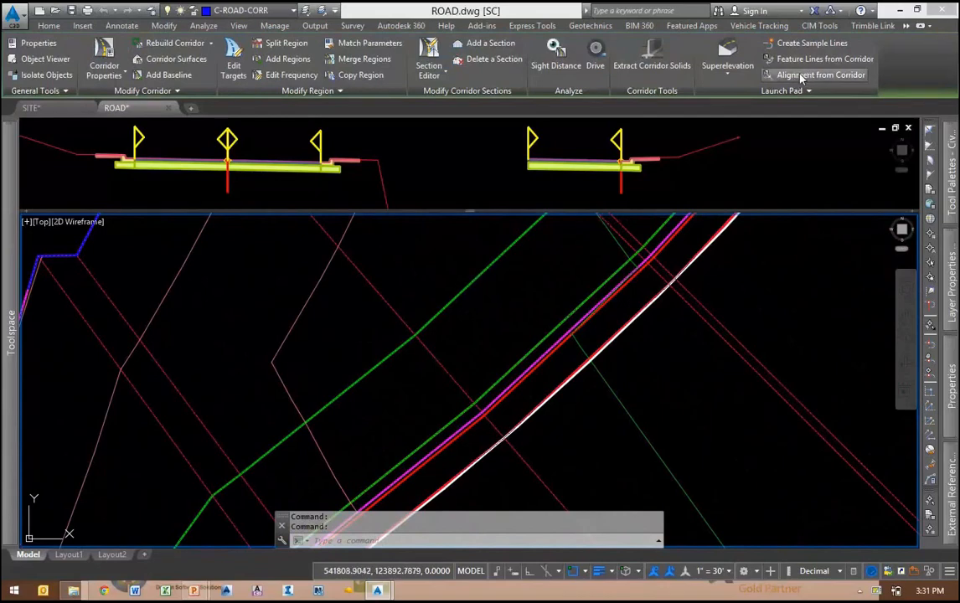
{"action": "key", "text": "ctrl"}
{"action": "key", "text": "ctrl"}
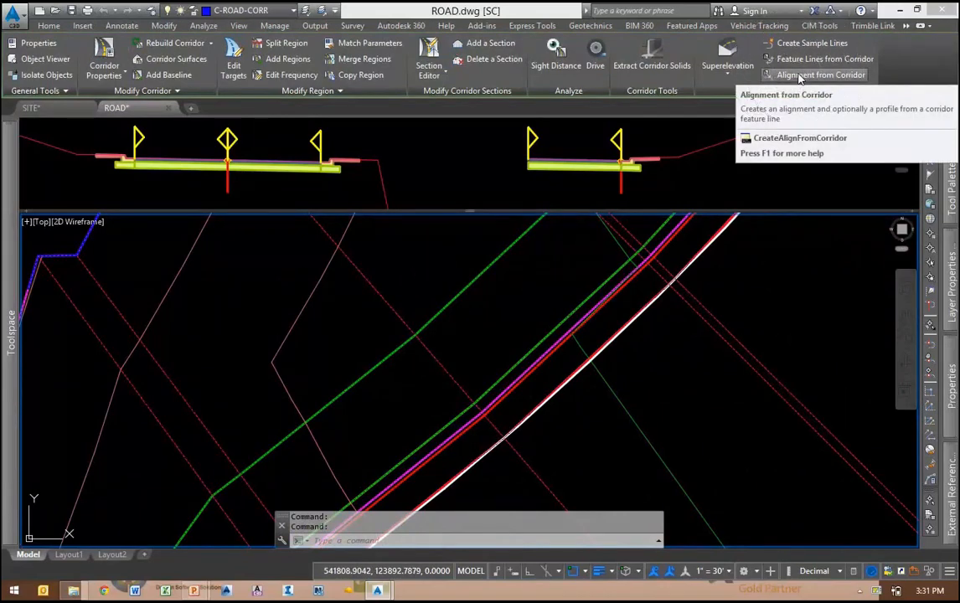
{"action": "left_click", "coordinate": [800, 76]}
{"action": "left_click", "coordinate": [763, 198]}
{"action": "left_click_drag", "start_coordinate": [712, 155], "coordinate": [525, 156]}
{"action": "key", "text": "ctrl"}
{"action": "key", "text": "ctrl"}
{"action": "key", "text": "ctrl"}
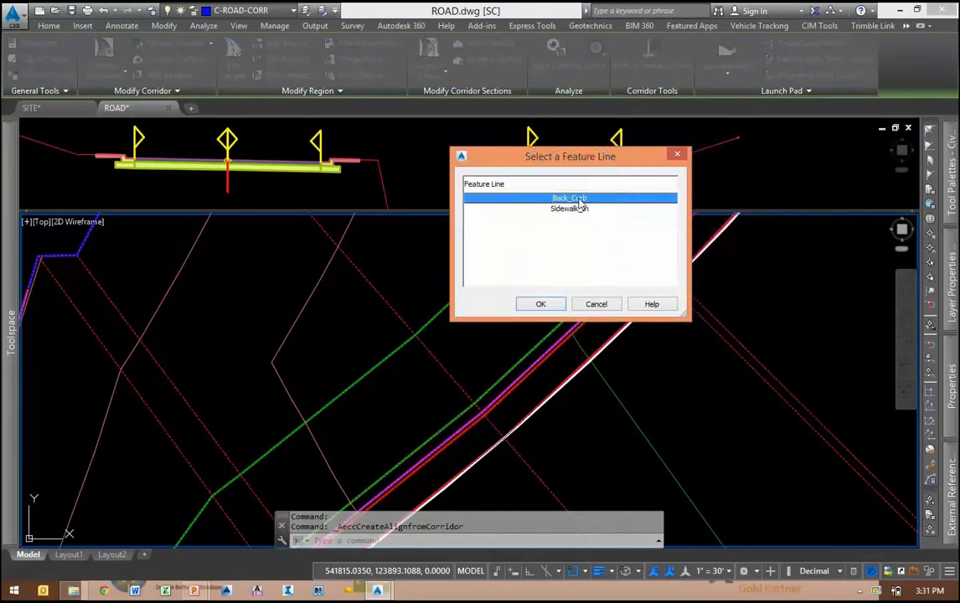
{"action": "key", "text": "ctrl"}
{"action": "key", "text": "ctrl"}
{"action": "left_click", "coordinate": [532, 307]}
Name the alignment BC North EDge, apply the Major and Minor only label set, and create it with its profile.
{"action": "left_click_drag", "start_coordinate": [512, 118], "coordinate": [349, 82]}
{"action": "left_click", "coordinate": [293, 113]}
{"action": "type", "text": "n"}
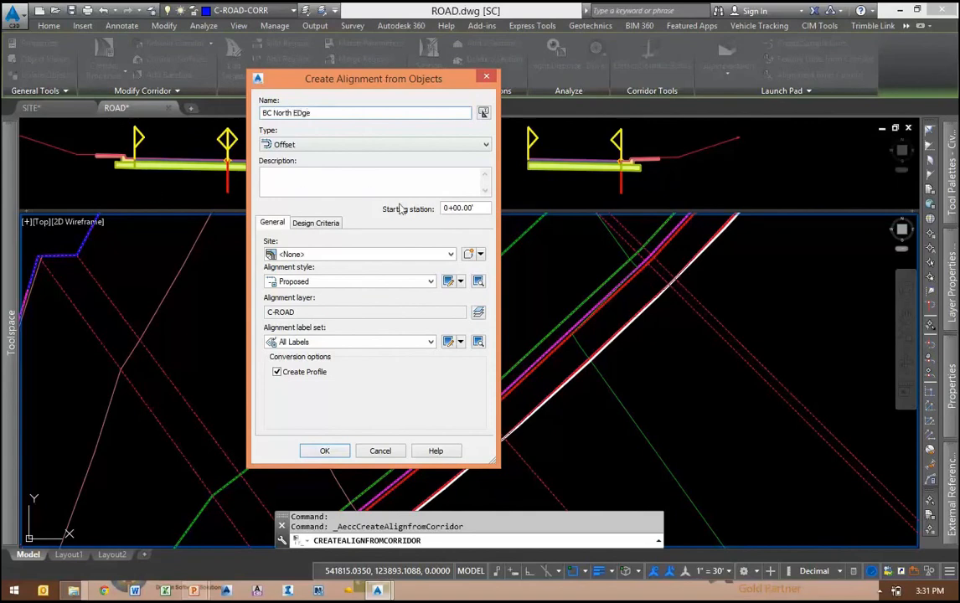
{"action": "left_click", "coordinate": [323, 346]}
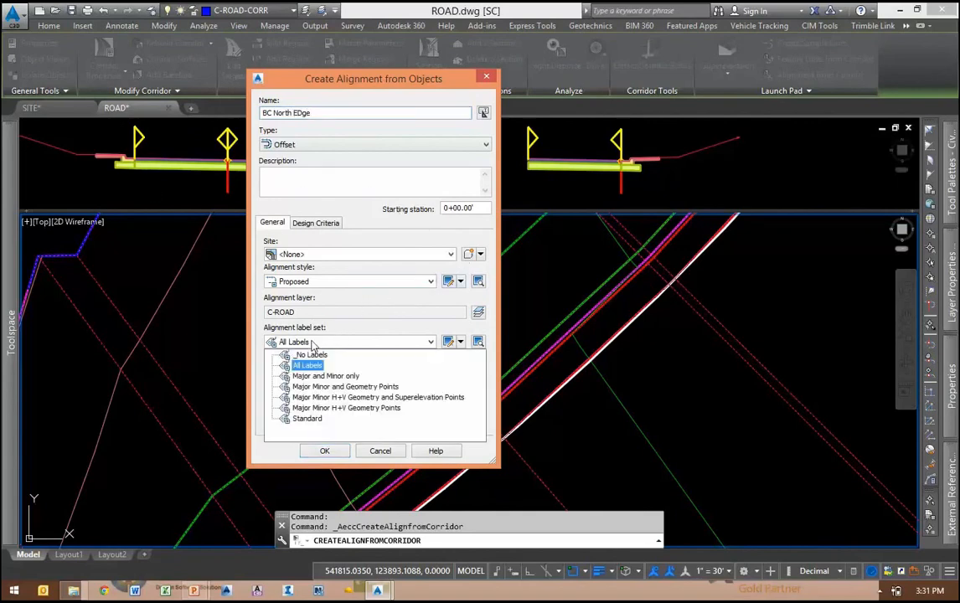
{"action": "left_click", "coordinate": [310, 376]}
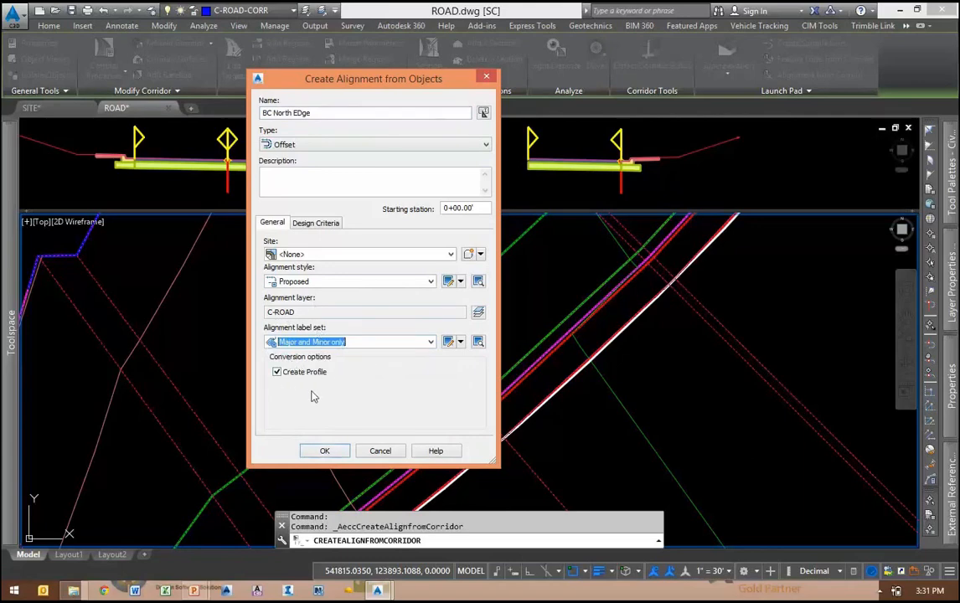
{"action": "left_click", "coordinate": [327, 451]}
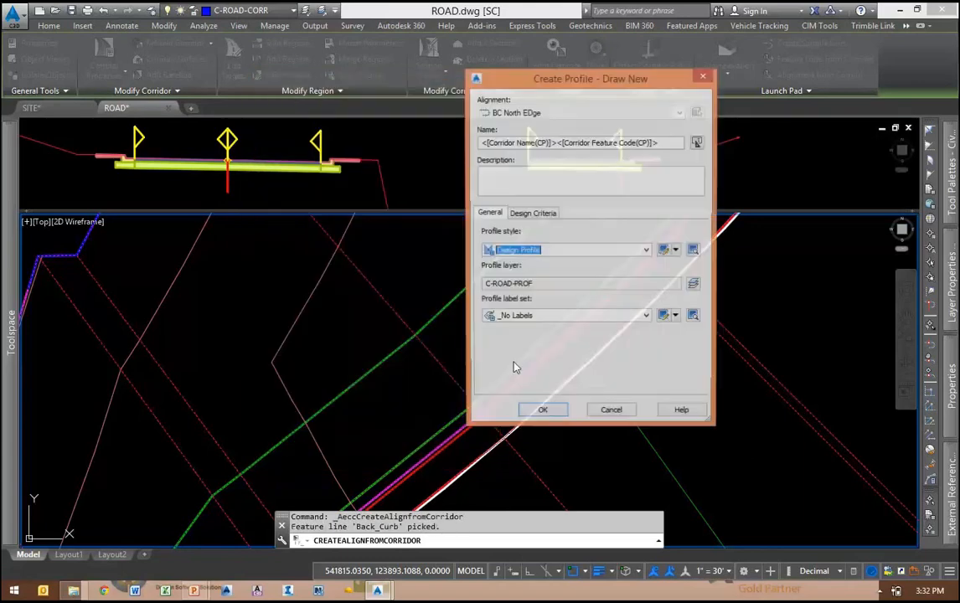
{"action": "left_click", "coordinate": [541, 413]}
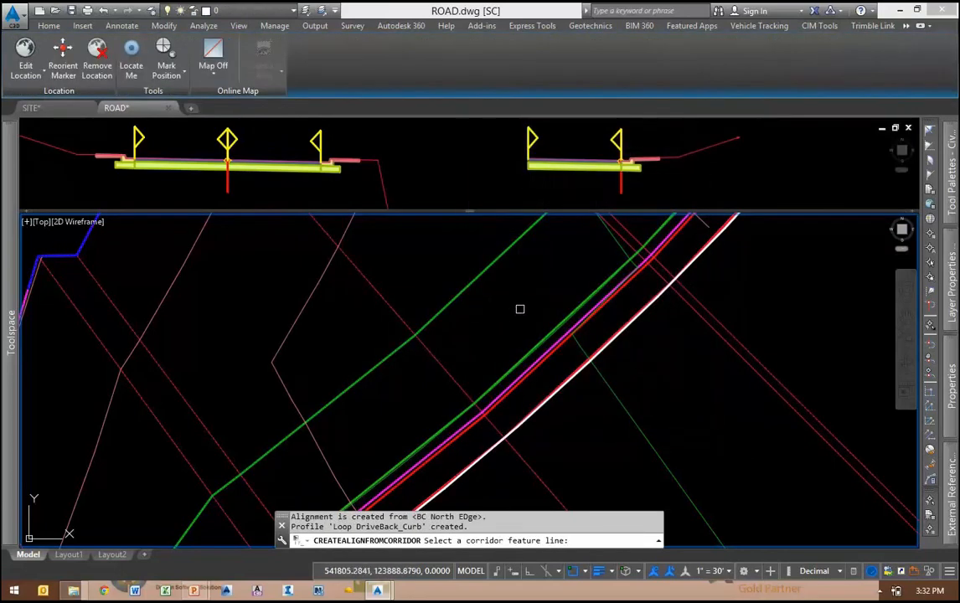
{"action": "key", "text": "Escape"}
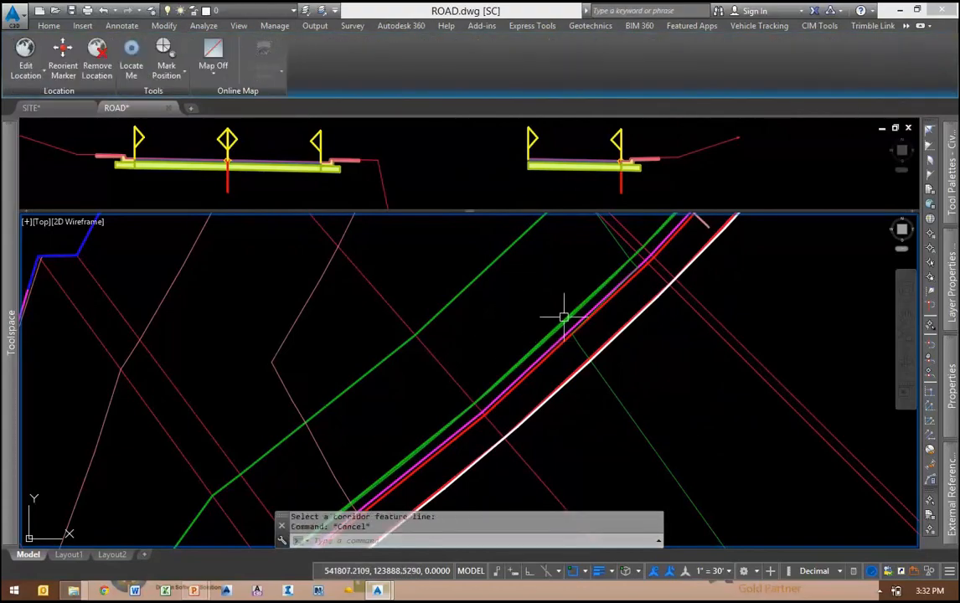
Select the BC North EDge alignment and examine its properties, geometry and course along the corridor's back of curb.
{"action": "left_click", "coordinate": [564, 317]}
{"action": "scroll", "coordinate": [519, 406], "scroll_direction": "down", "scroll_amount": 12}
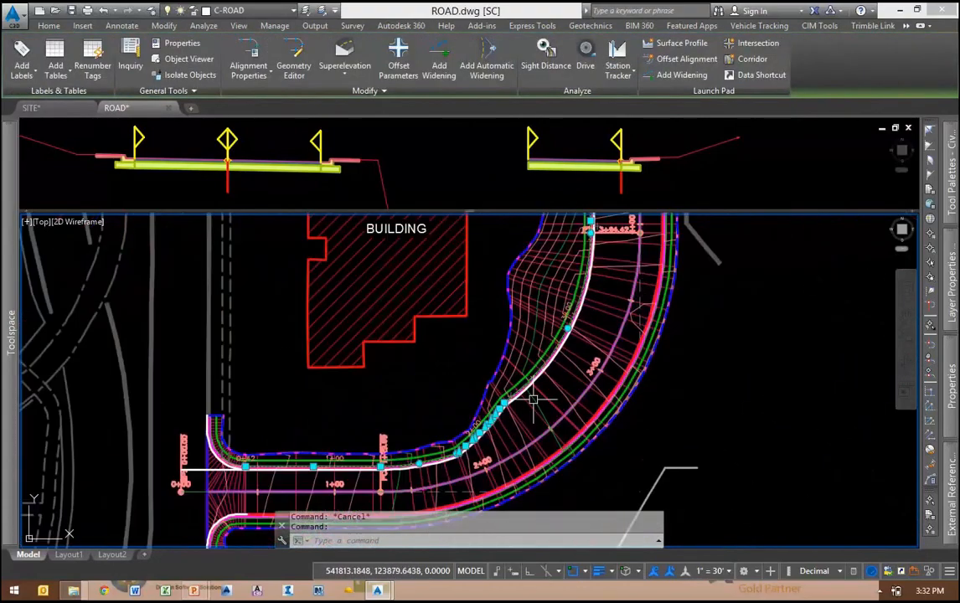
{"action": "middle_click_drag", "start_coordinate": [587, 392], "coordinate": [566, 406]}
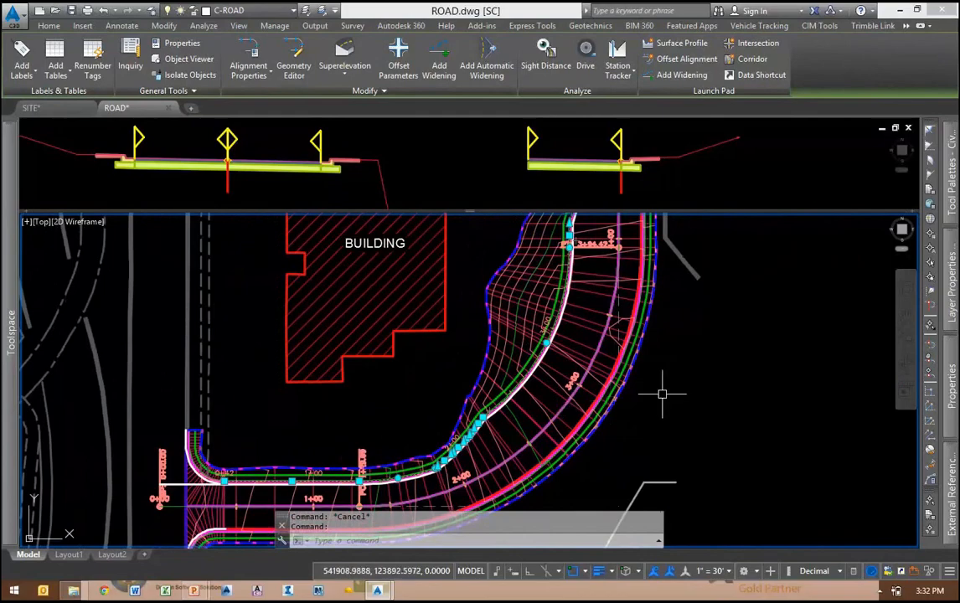
{"action": "mouse_move", "coordinate": [953, 395]}
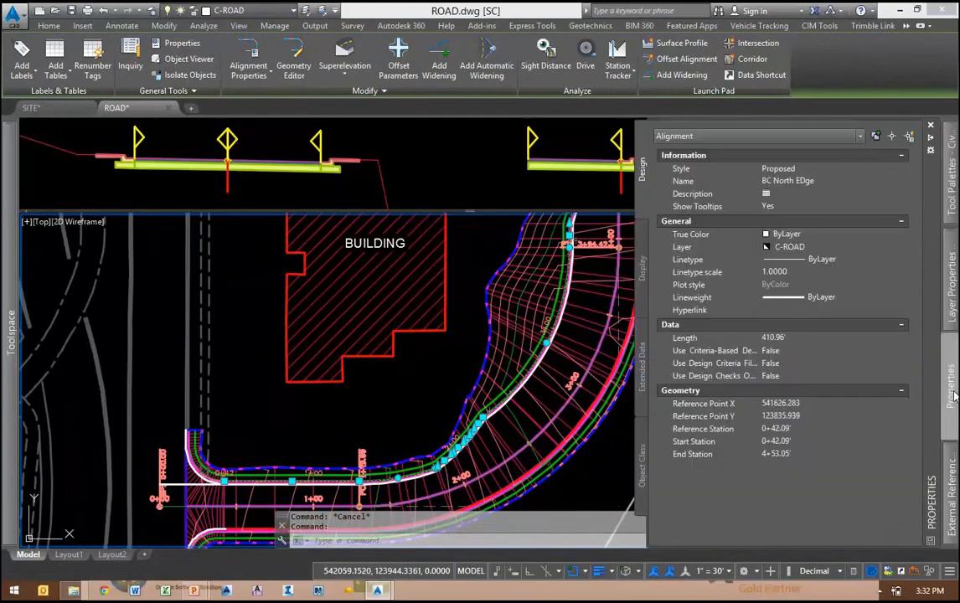
{"action": "scroll", "coordinate": [514, 418], "scroll_direction": "up", "scroll_amount": 4}
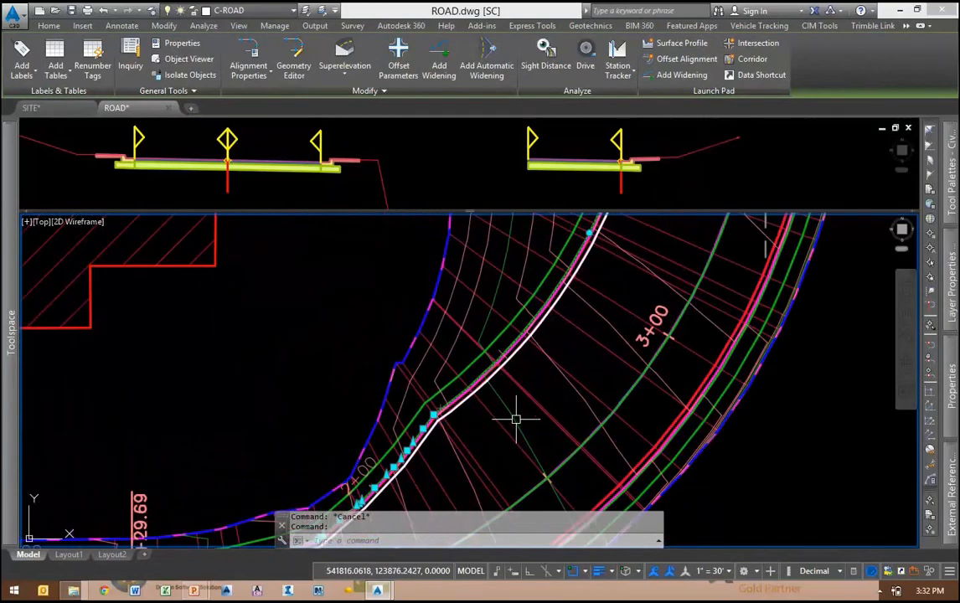
{"action": "middle_click_drag", "start_coordinate": [562, 405], "coordinate": [533, 423]}
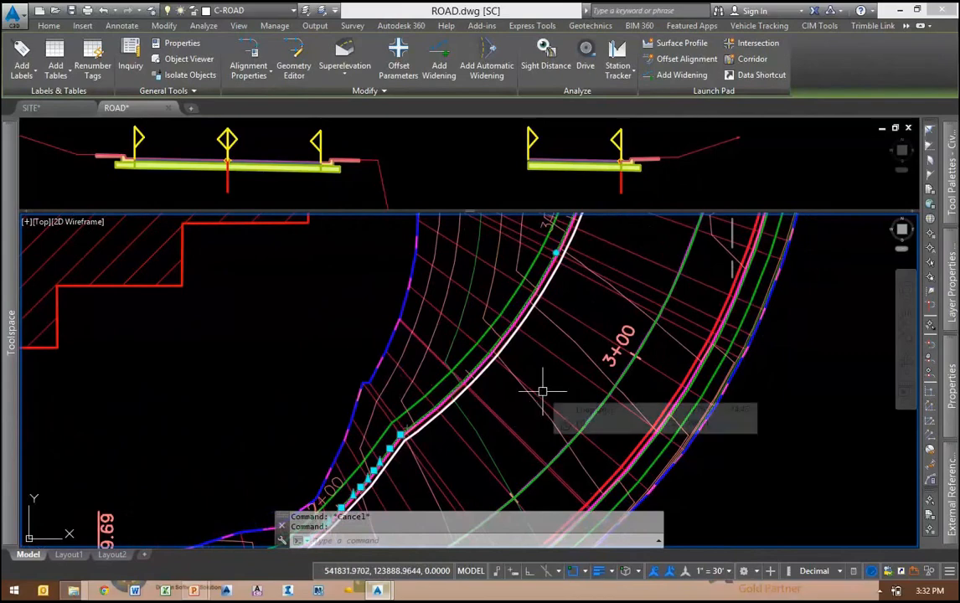
{"action": "mouse_move", "coordinate": [542, 390]}
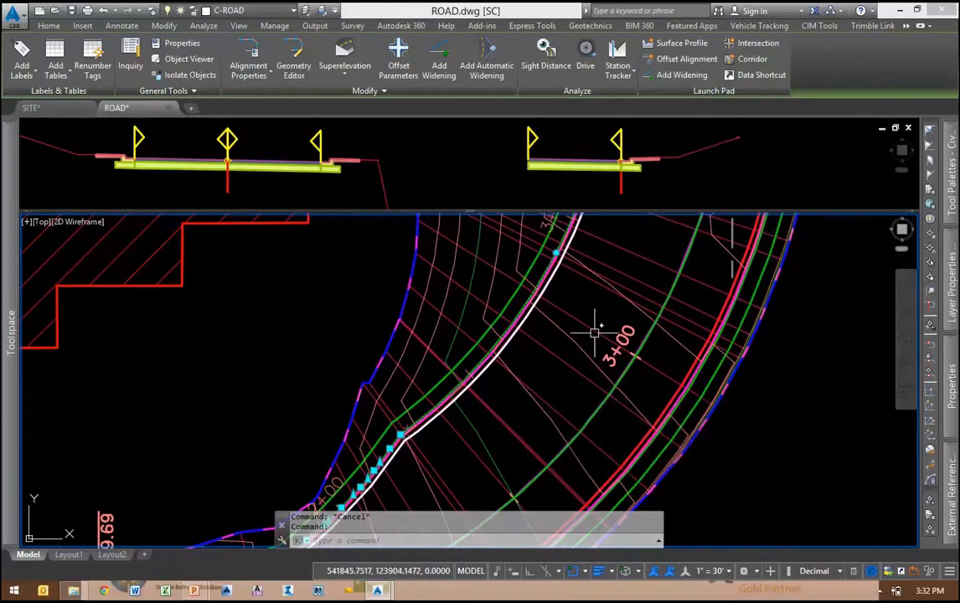
{"action": "scroll", "coordinate": [575, 386], "scroll_direction": "up", "scroll_amount": 6}
{"action": "middle_click_drag", "start_coordinate": [673, 416], "coordinate": [583, 425]}
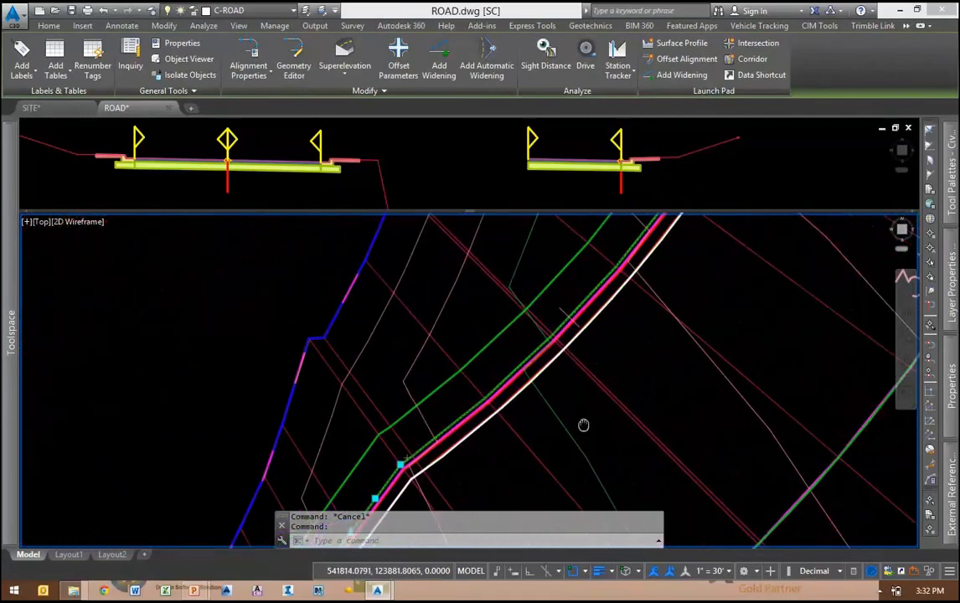
{"action": "scroll", "coordinate": [430, 447], "scroll_direction": "down", "scroll_amount": 6}
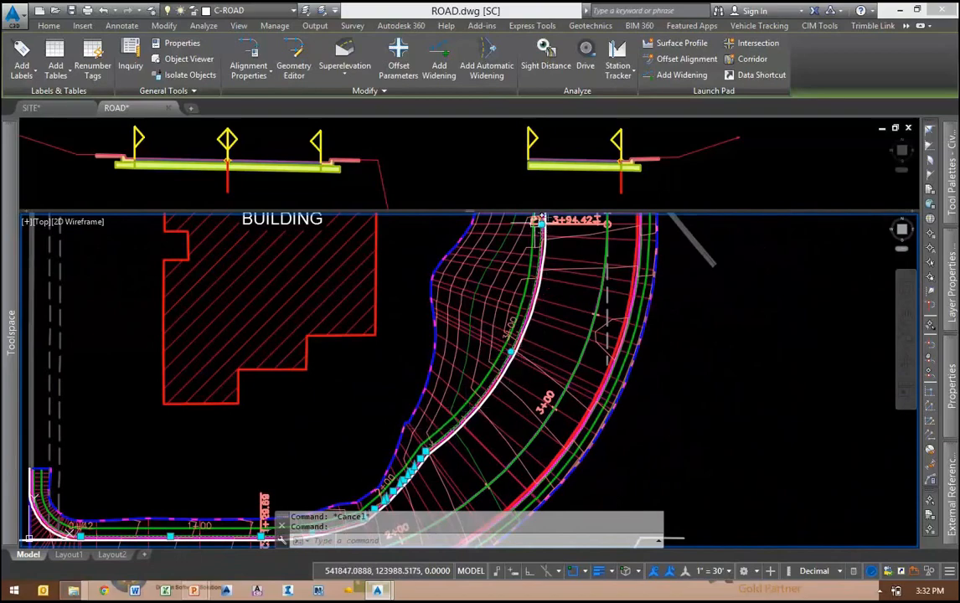
Examine the BC North EDge alignment against the corridor's back of curb, from 0+00 past 3+00, and deselect it.
{"action": "scroll", "coordinate": [473, 260], "scroll_direction": "down", "scroll_amount": 2}
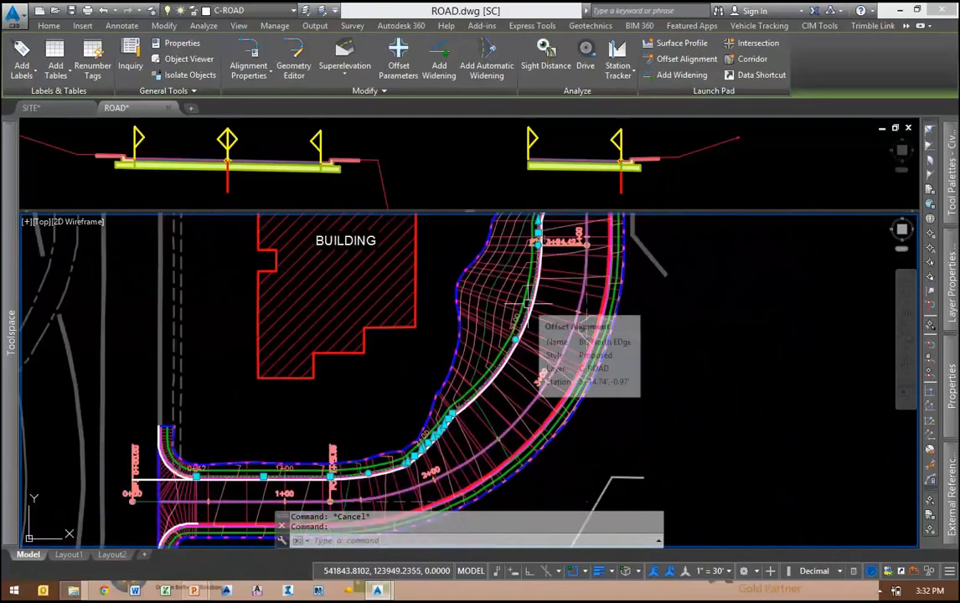
{"action": "scroll", "coordinate": [496, 386], "scroll_direction": "up", "scroll_amount": 5}
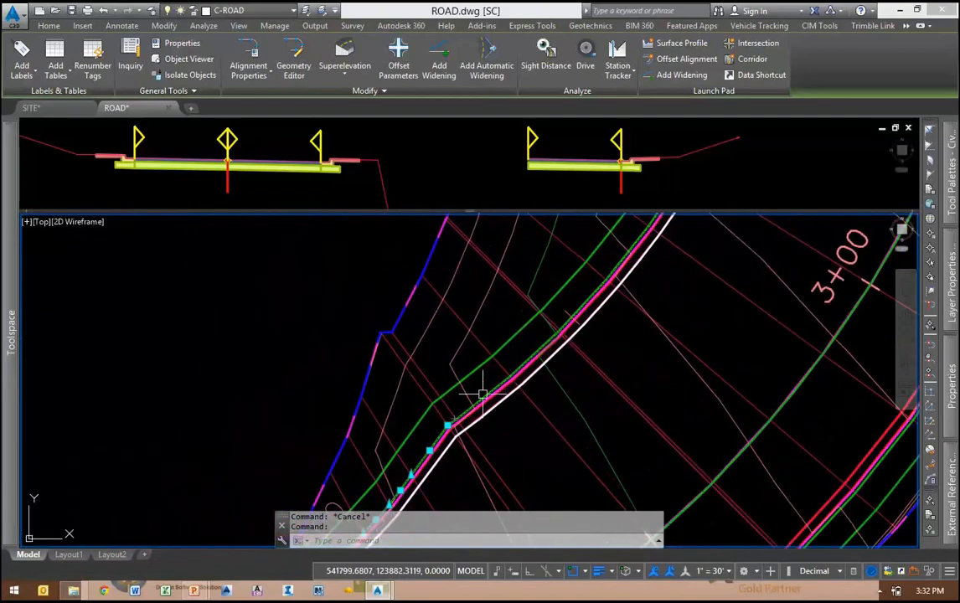
{"action": "middle_click_drag", "start_coordinate": [567, 337], "coordinate": [535, 366]}
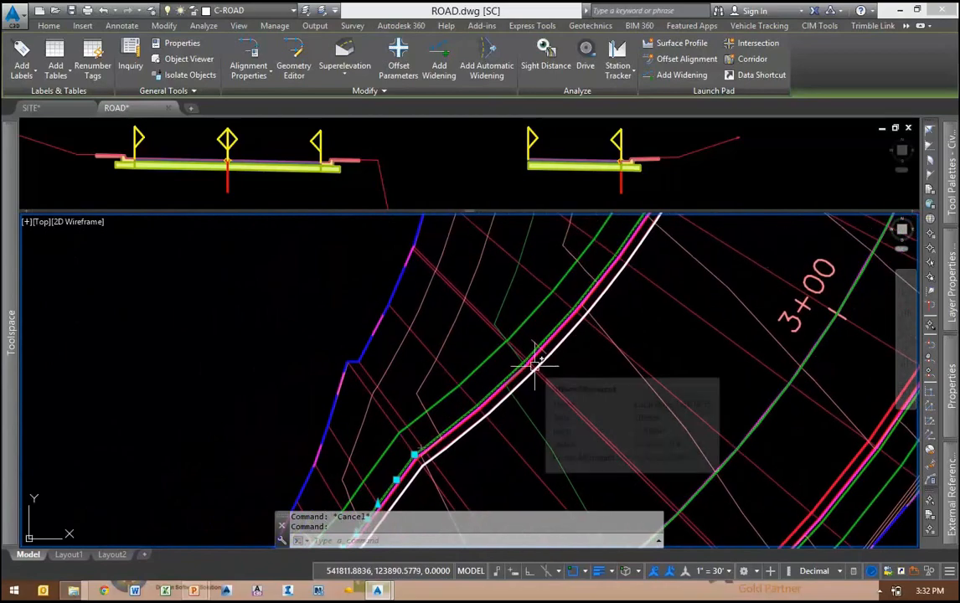
{"action": "scroll", "coordinate": [546, 343], "scroll_direction": "down", "scroll_amount": 2}
{"action": "scroll", "coordinate": [541, 317], "scroll_direction": "down", "scroll_amount": 3}
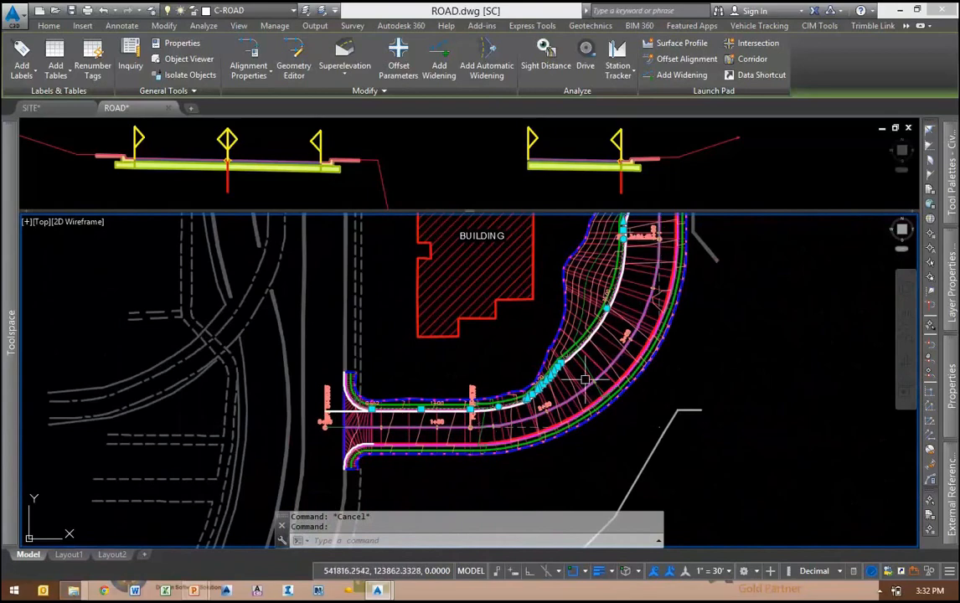
{"action": "scroll", "coordinate": [585, 380], "scroll_direction": "down", "scroll_amount": 1}
{"action": "scroll", "coordinate": [555, 392], "scroll_direction": "up", "scroll_amount": 1}
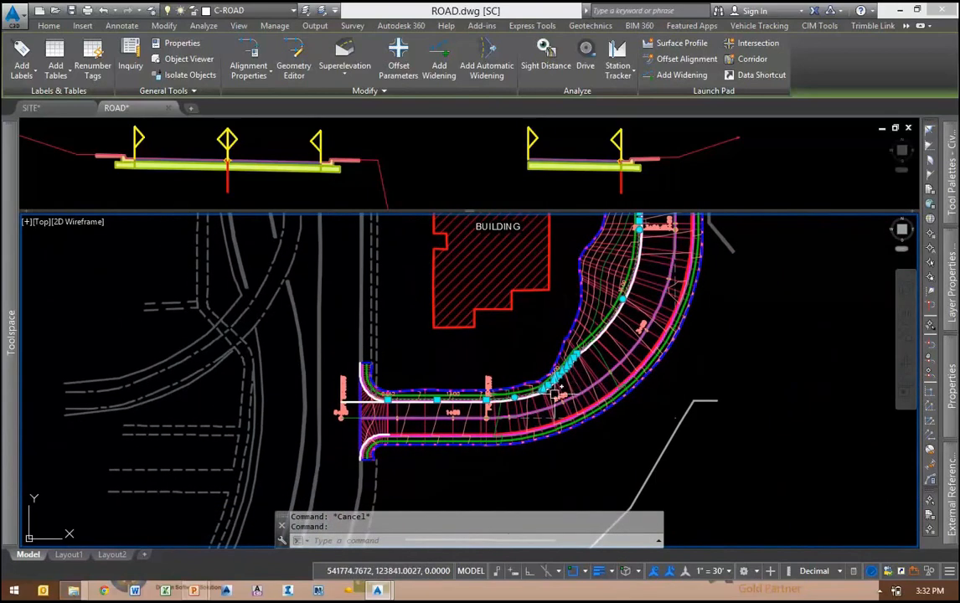
{"action": "scroll", "coordinate": [495, 354], "scroll_direction": "up", "scroll_amount": 1}
{"action": "scroll", "coordinate": [328, 404], "scroll_direction": "up", "scroll_amount": 2}
{"action": "scroll", "coordinate": [328, 404], "scroll_direction": "up", "scroll_amount": 4}
{"action": "scroll", "coordinate": [429, 373], "scroll_direction": "down", "scroll_amount": 5}
{"action": "middle_click_drag", "start_coordinate": [583, 325], "coordinate": [429, 368]}
{"action": "scroll", "coordinate": [491, 337], "scroll_direction": "up", "scroll_amount": 2}
{"action": "scroll", "coordinate": [645, 388], "scroll_direction": "down", "scroll_amount": 4}
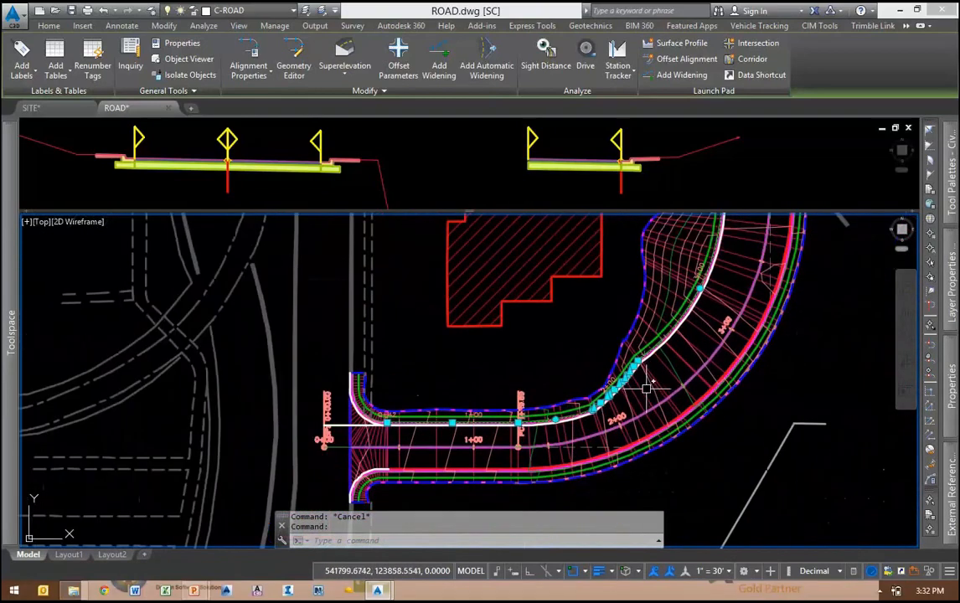
{"action": "middle_click_drag", "start_coordinate": [646, 389], "coordinate": [474, 446]}
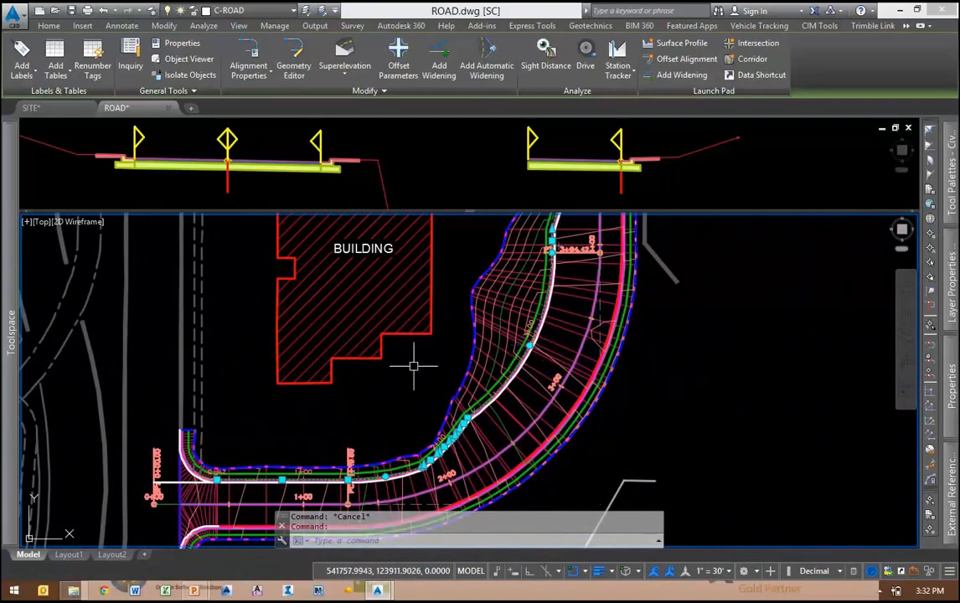
{"action": "key", "text": "Escape"}
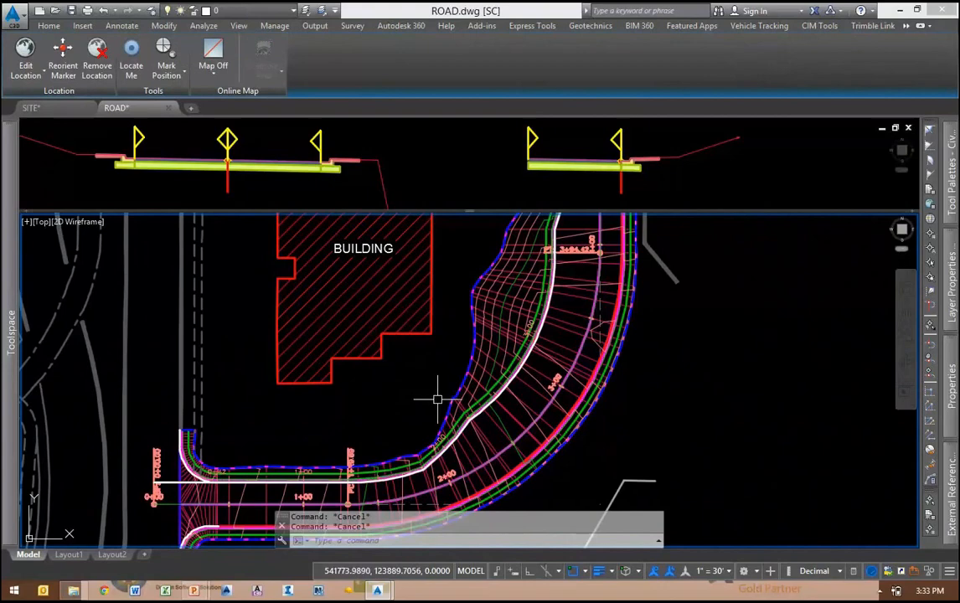
{"action": "middle_click_drag", "start_coordinate": [414, 400], "coordinate": [531, 338]}
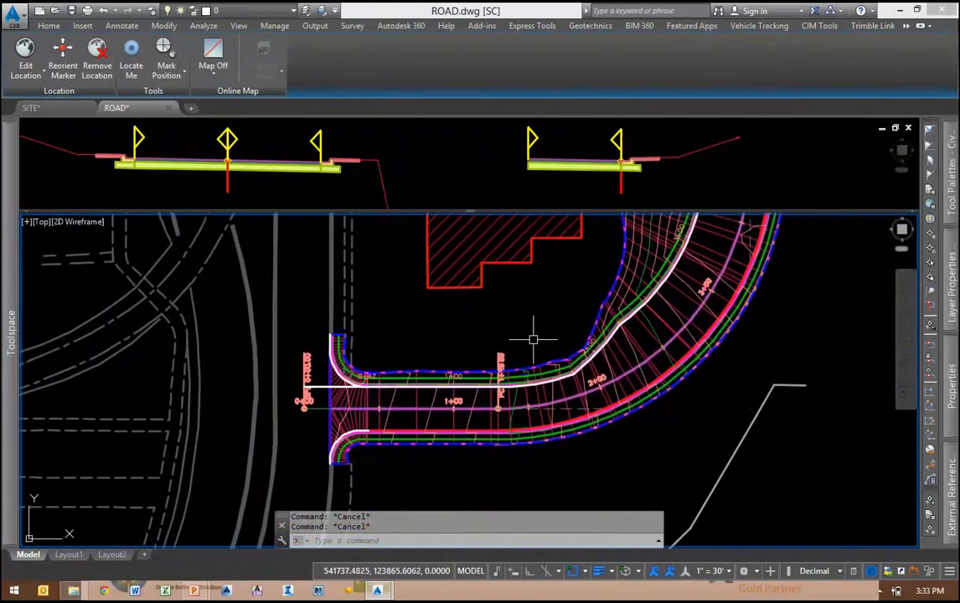
{"action": "mouse_move", "coordinate": [532, 339]}
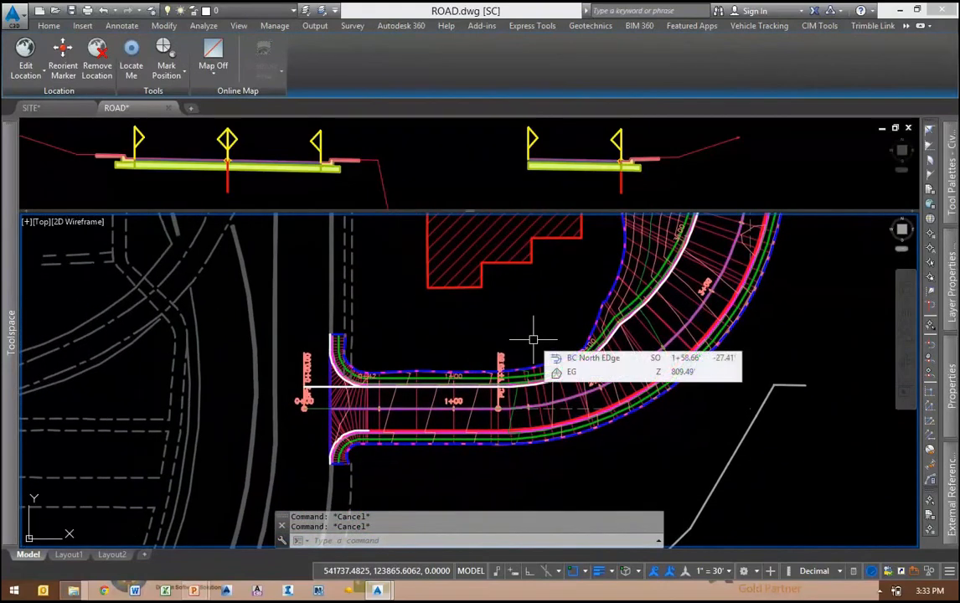
{"action": "middle_click_drag", "start_coordinate": [567, 300], "coordinate": [549, 310]}
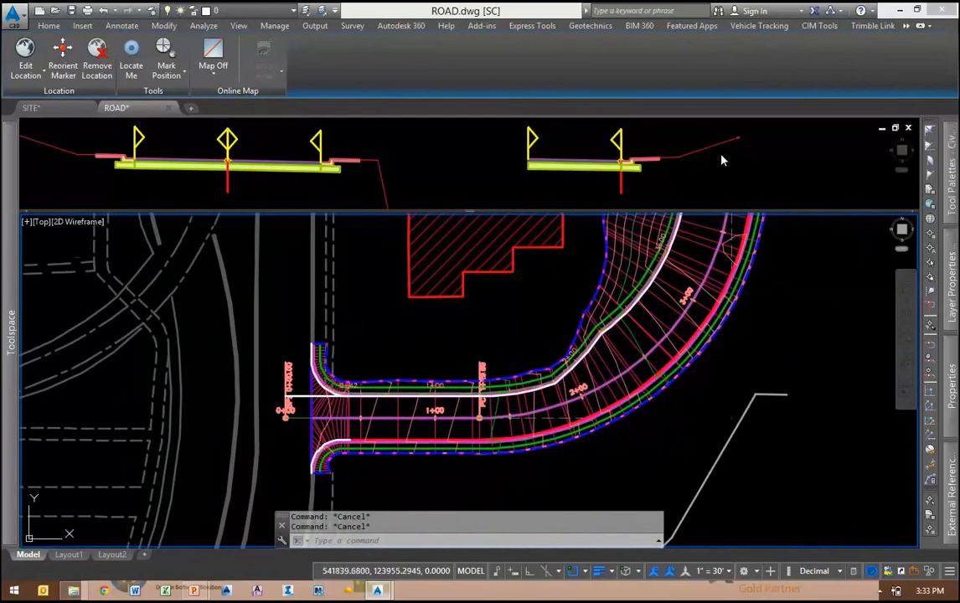
Start a road export for the Loop Drive corridor, check which alignments can be chosen for it, and cancel.
{"action": "left_click", "coordinate": [863, 26]}
{"action": "middle_click_drag", "start_coordinate": [568, 293], "coordinate": [450, 350]}
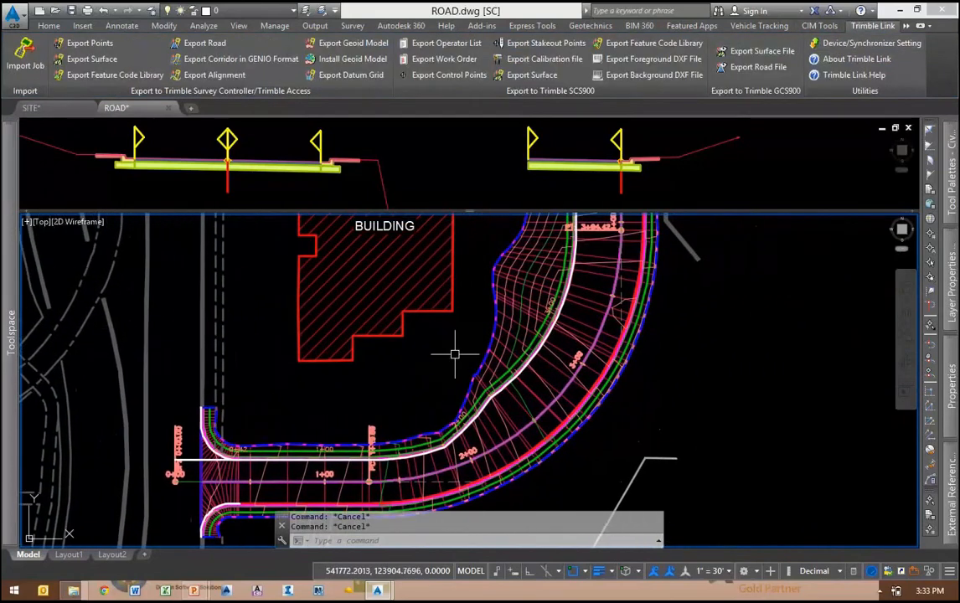
{"action": "left_click", "coordinate": [213, 43]}
{"action": "left_click_drag", "start_coordinate": [466, 147], "coordinate": [697, 92]}
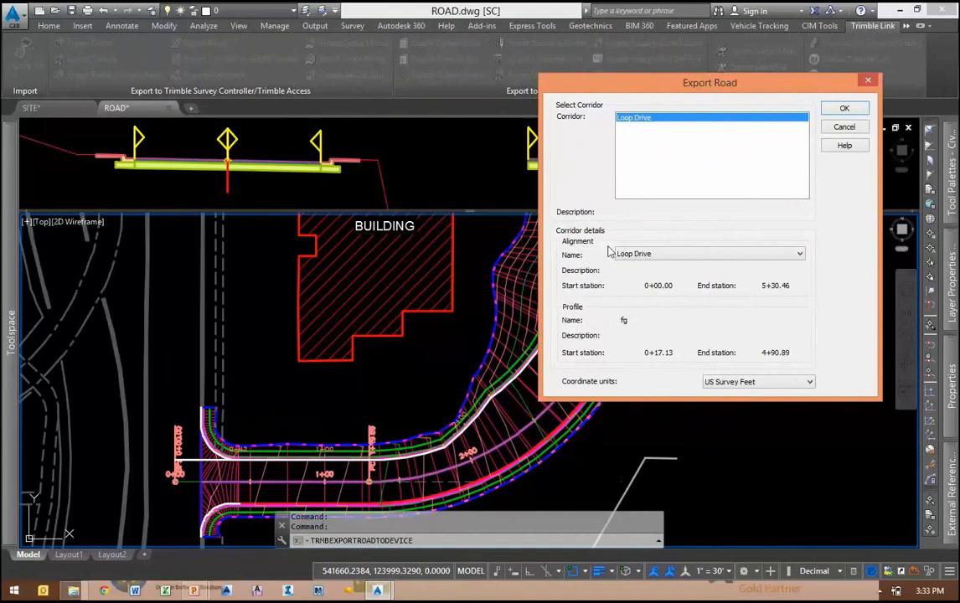
{"action": "left_click", "coordinate": [704, 256]}
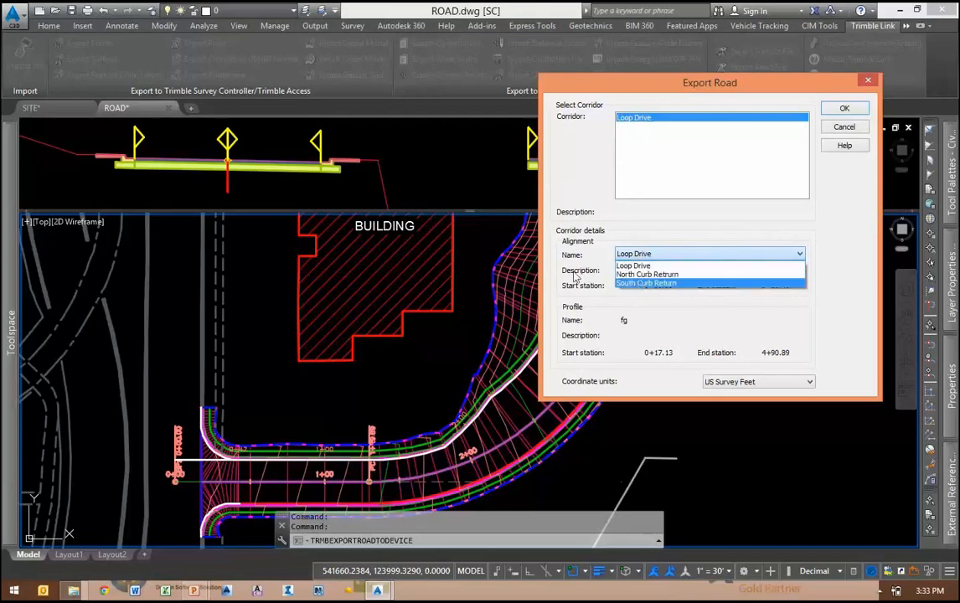
{"action": "left_click", "coordinate": [575, 278]}
{"action": "left_click", "coordinate": [844, 128]}
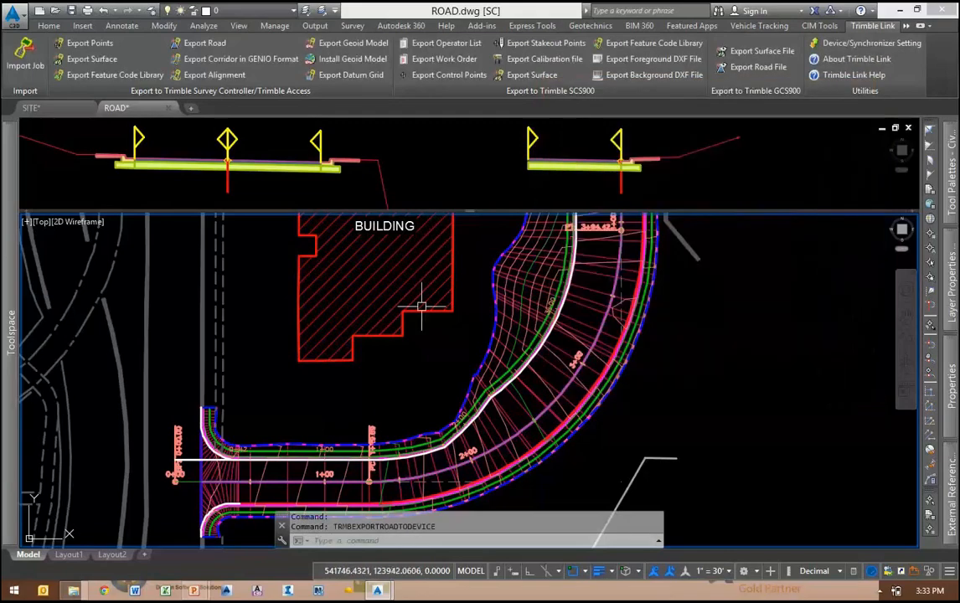
Use the Edit Targets command on the Loop Drive corridor to examine its curb return and main road regions, and cancel without editing.
{"action": "scroll", "coordinate": [536, 316], "scroll_direction": "up", "scroll_amount": 5}
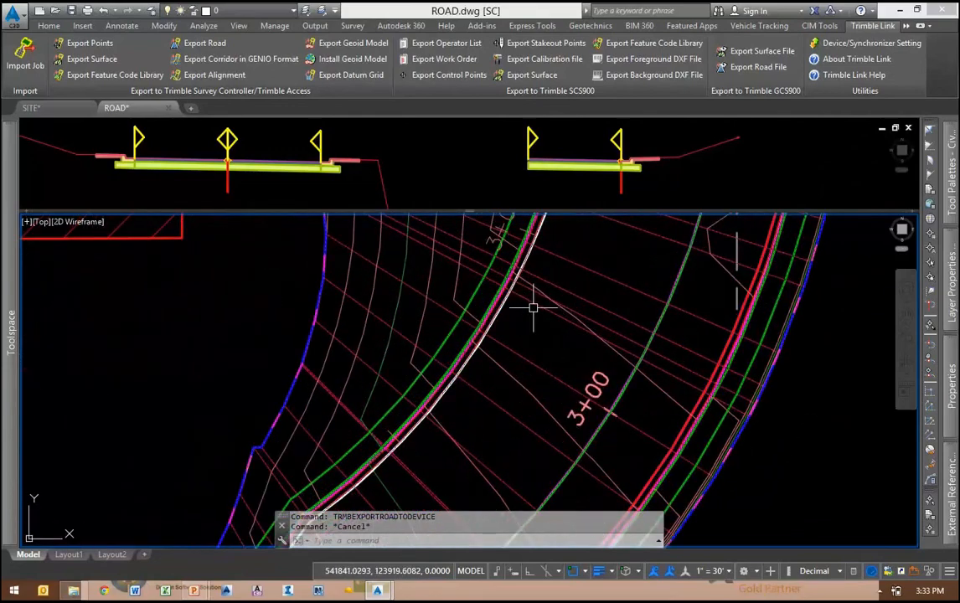
{"action": "left_click", "coordinate": [533, 305]}
{"action": "scroll", "coordinate": [646, 347], "scroll_direction": "down", "scroll_amount": 8}
{"action": "middle_click_drag", "start_coordinate": [523, 411], "coordinate": [545, 389]}
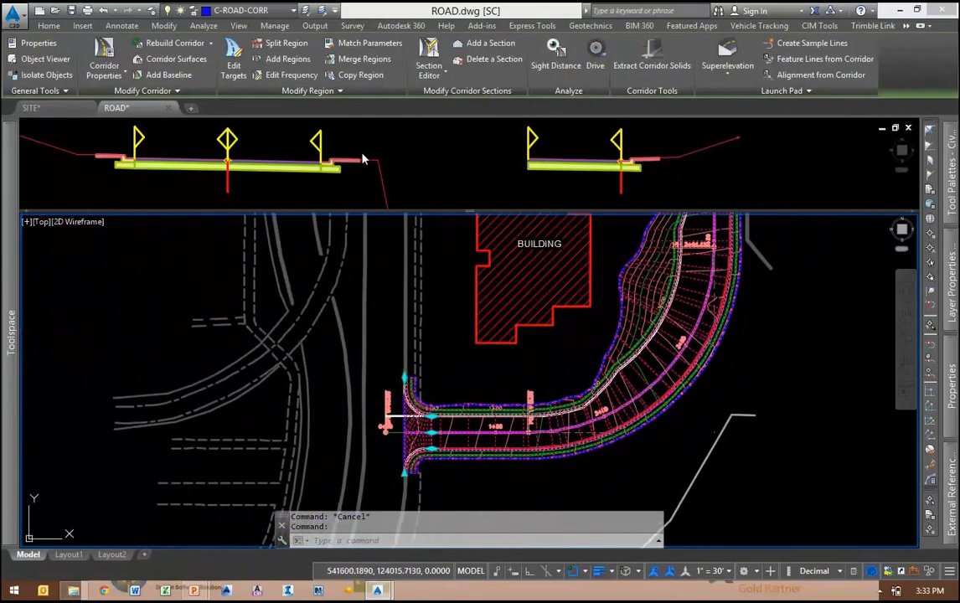
{"action": "left_click", "coordinate": [235, 65]}
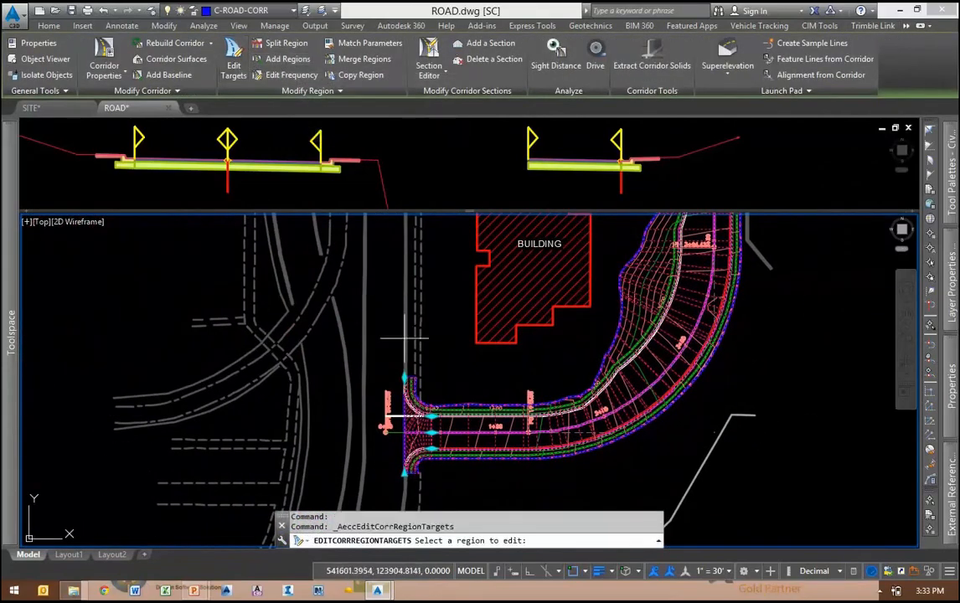
{"action": "scroll", "coordinate": [405, 413], "scroll_direction": "up", "scroll_amount": 2}
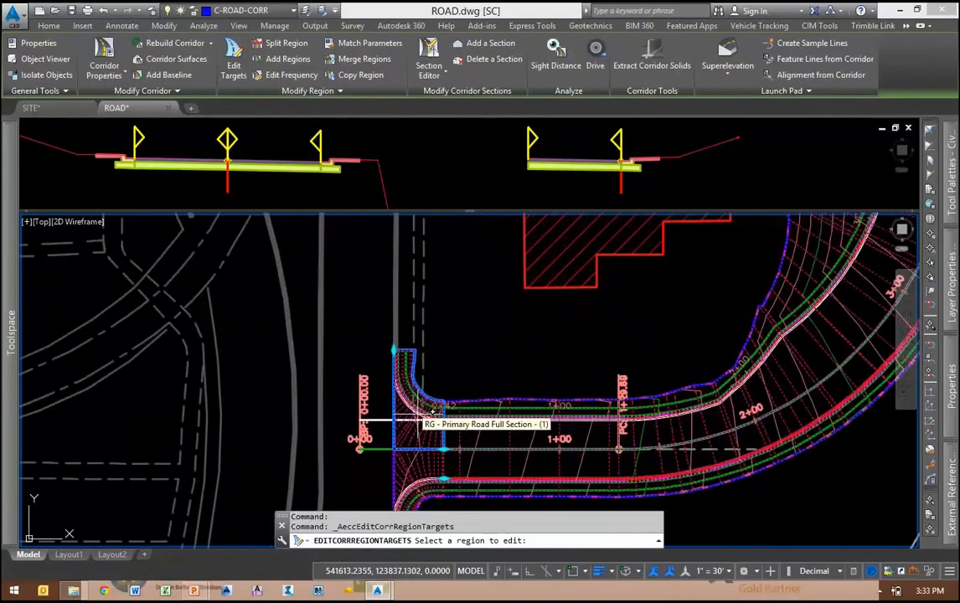
{"action": "scroll", "coordinate": [412, 404], "scroll_direction": "down", "scroll_amount": 1}
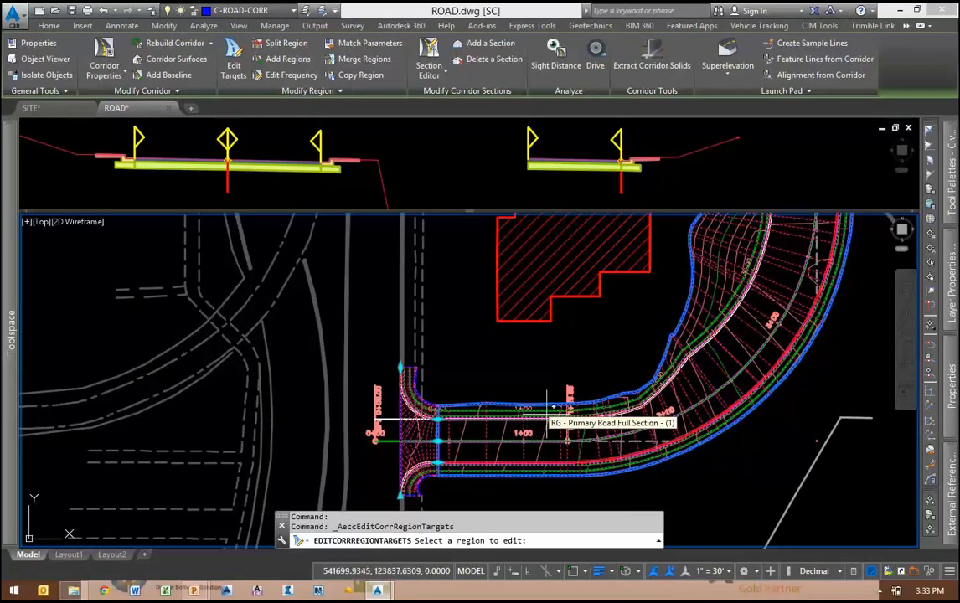
{"action": "scroll", "coordinate": [450, 444], "scroll_direction": "up", "scroll_amount": 4}
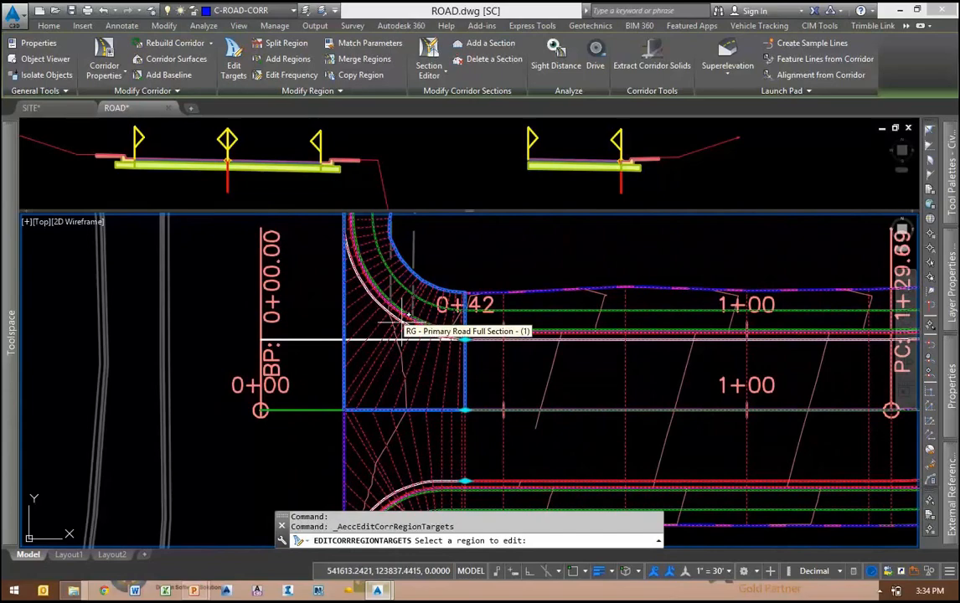
{"action": "scroll", "coordinate": [465, 337], "scroll_direction": "down", "scroll_amount": 5}
{"action": "key", "text": "Escape"}
{"action": "middle_click_drag", "start_coordinate": [609, 270], "coordinate": [401, 369]}
{"action": "key", "text": "Escape"}
{"action": "key", "text": "Escape"}
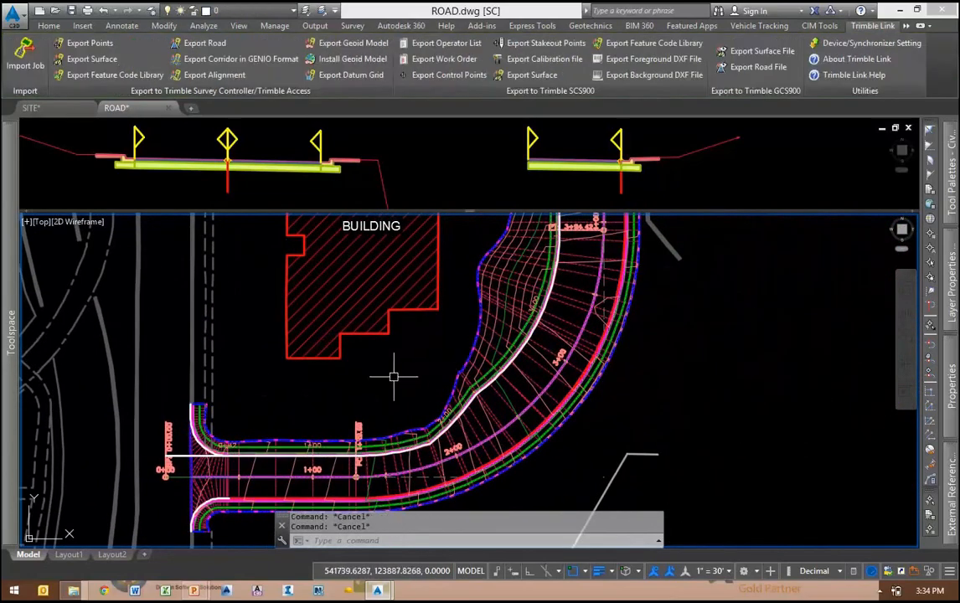
Try to export the Loop Drive corridor as a Trimble road, using the Loop Drive alignment and US Survey Feet.
{"action": "scroll", "coordinate": [409, 373], "scroll_direction": "up", "scroll_amount": 1}
{"action": "scroll", "coordinate": [578, 309], "scroll_direction": "up", "scroll_amount": 1}
{"action": "left_click", "coordinate": [578, 309]}
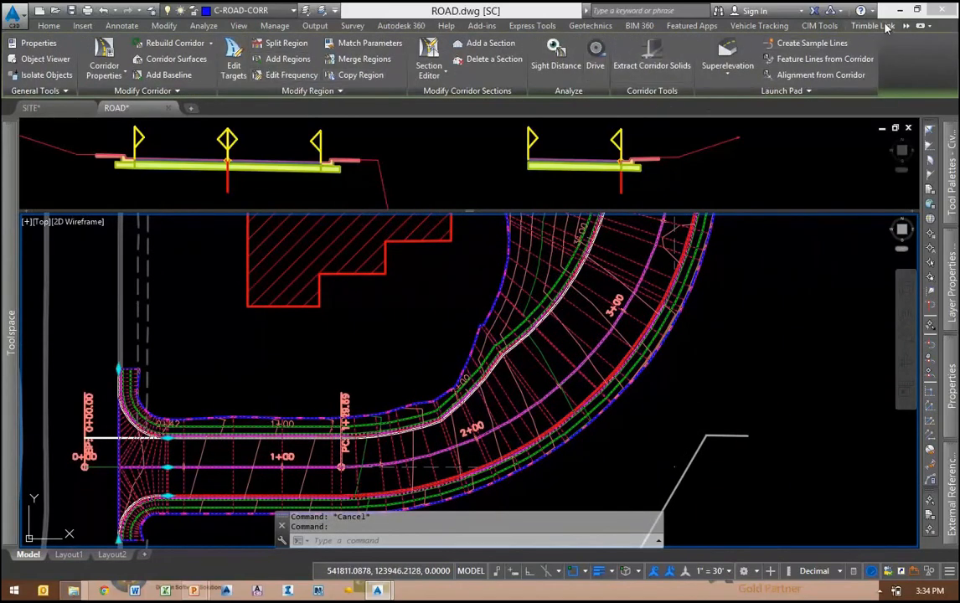
{"action": "key", "text": "Escape"}
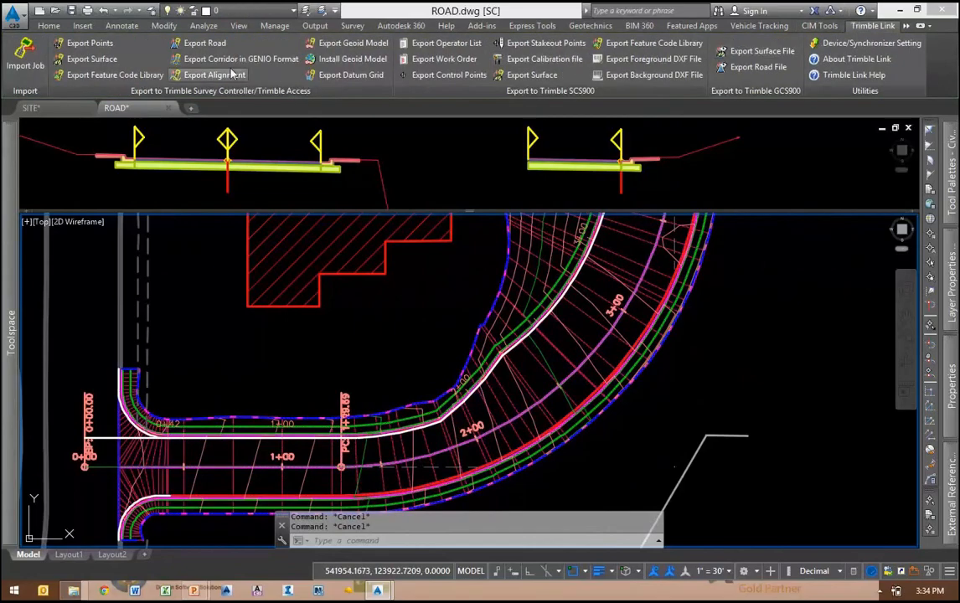
{"action": "left_click", "coordinate": [204, 43]}
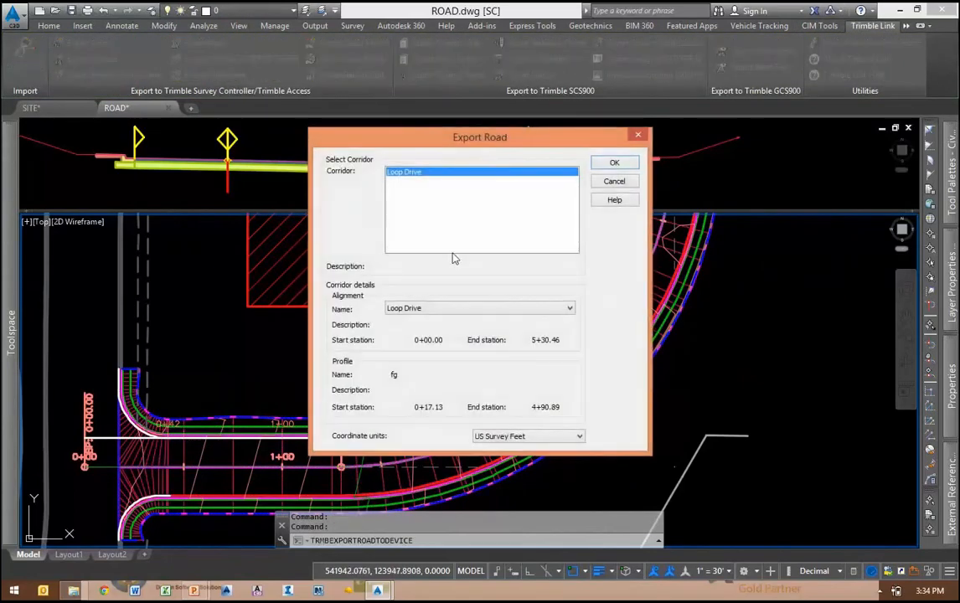
{"action": "left_click", "coordinate": [448, 309]}
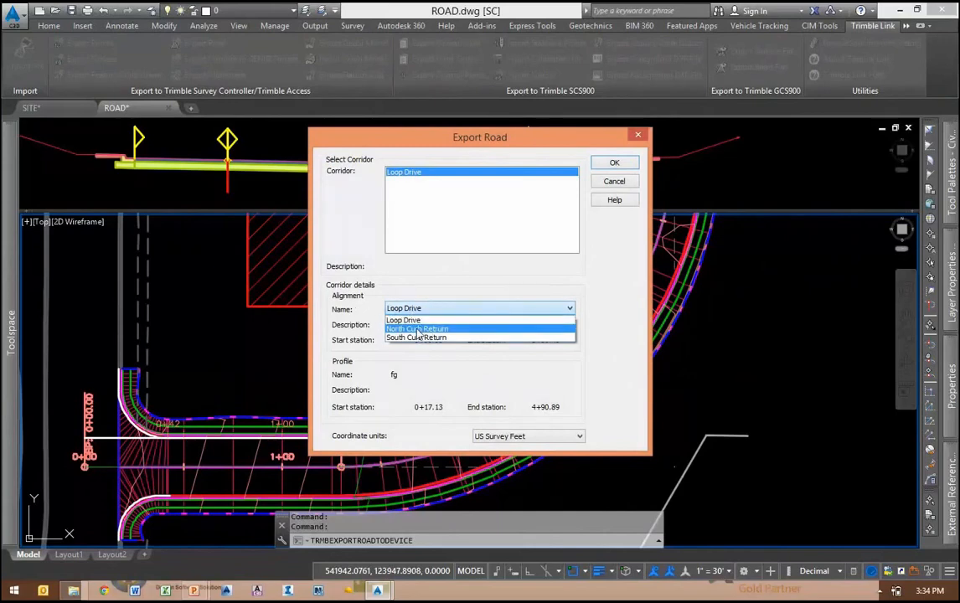
{"action": "left_click", "coordinate": [351, 311]}
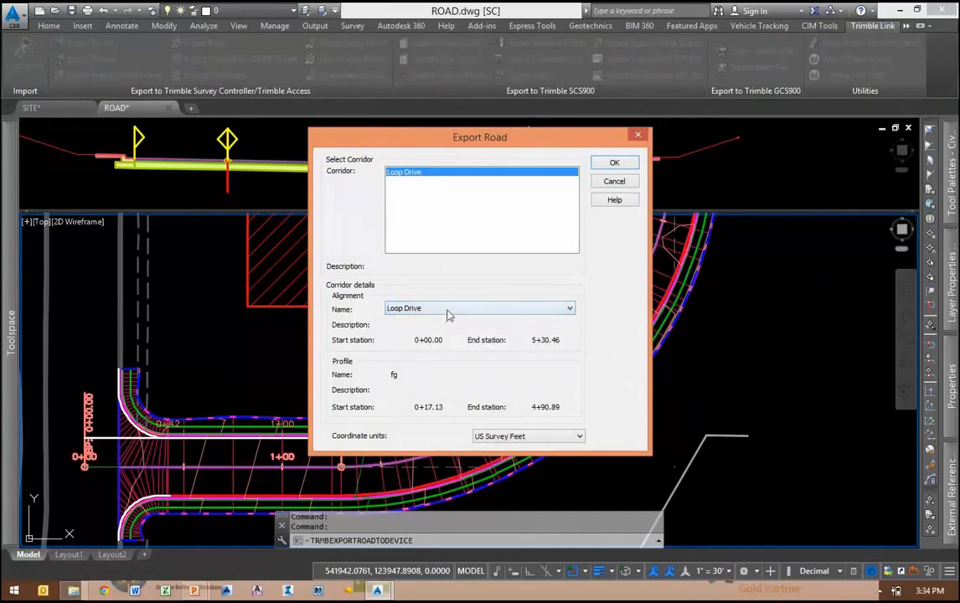
{"action": "left_click", "coordinate": [616, 163]}
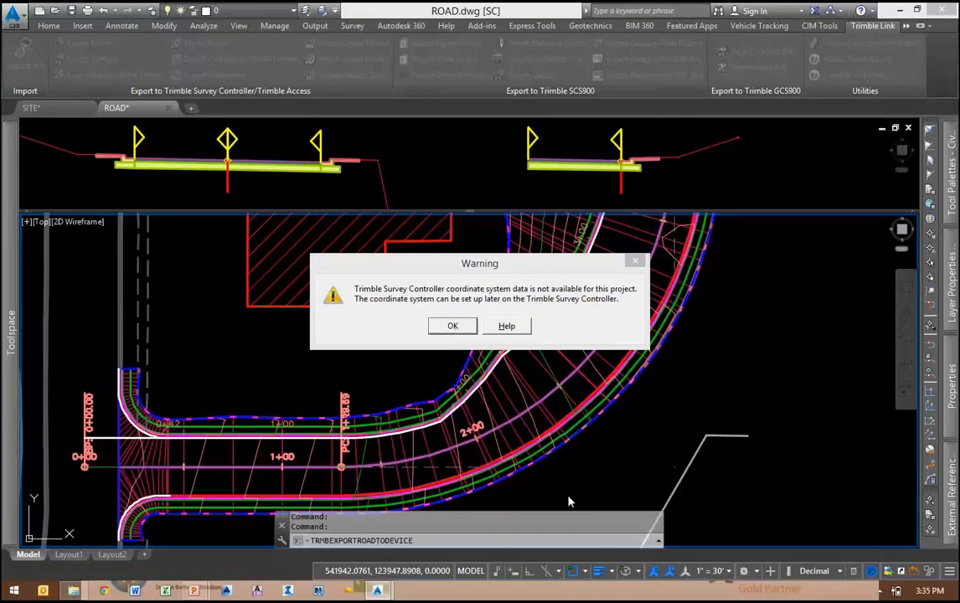
Close the drawing program that stopped working and dismiss its error report without sending it.
{"action": "mouse_move", "coordinate": [379, 593]}
{"action": "left_click", "coordinate": [330, 528]}
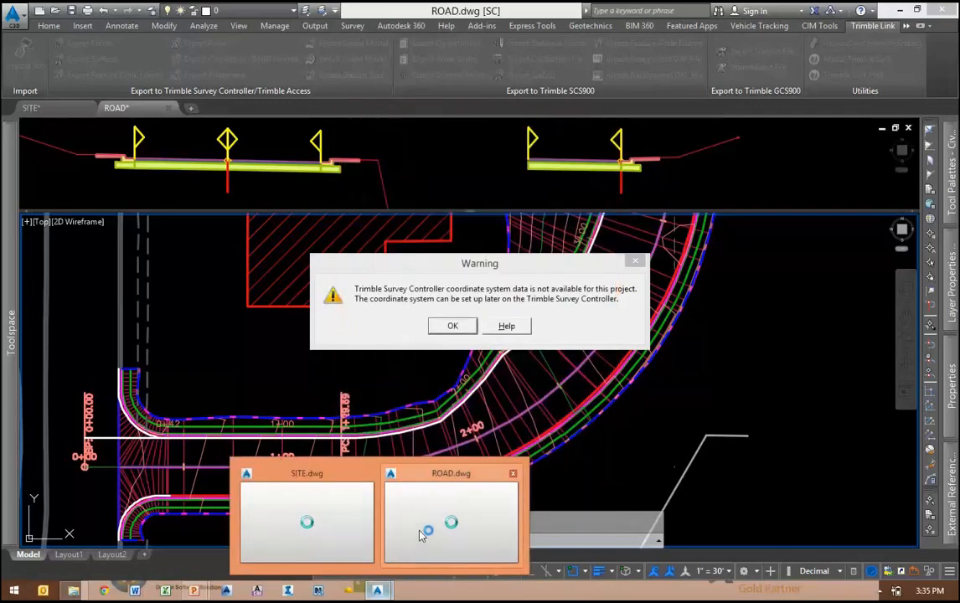
{"action": "left_click", "coordinate": [417, 535]}
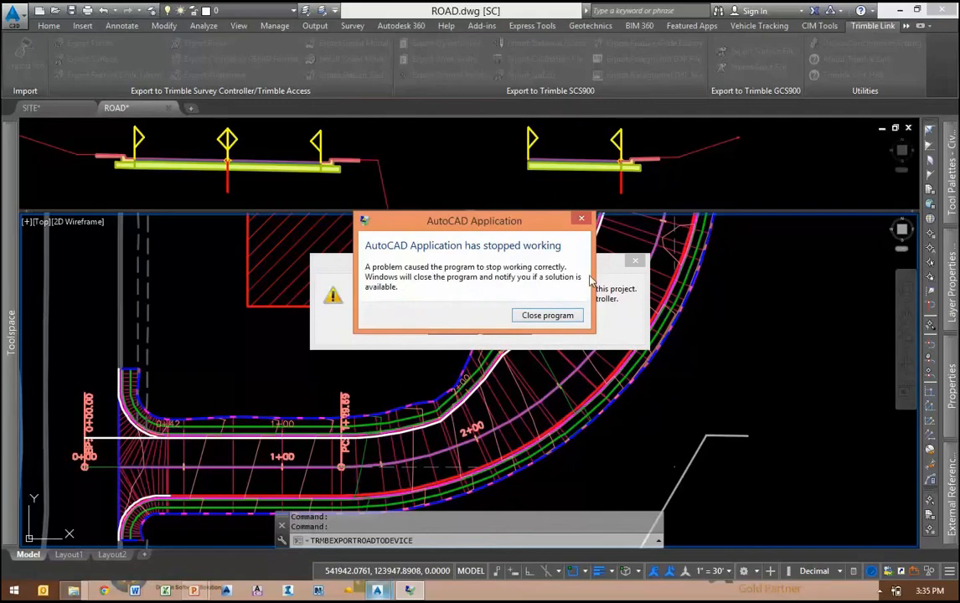
{"action": "left_click", "coordinate": [546, 316]}
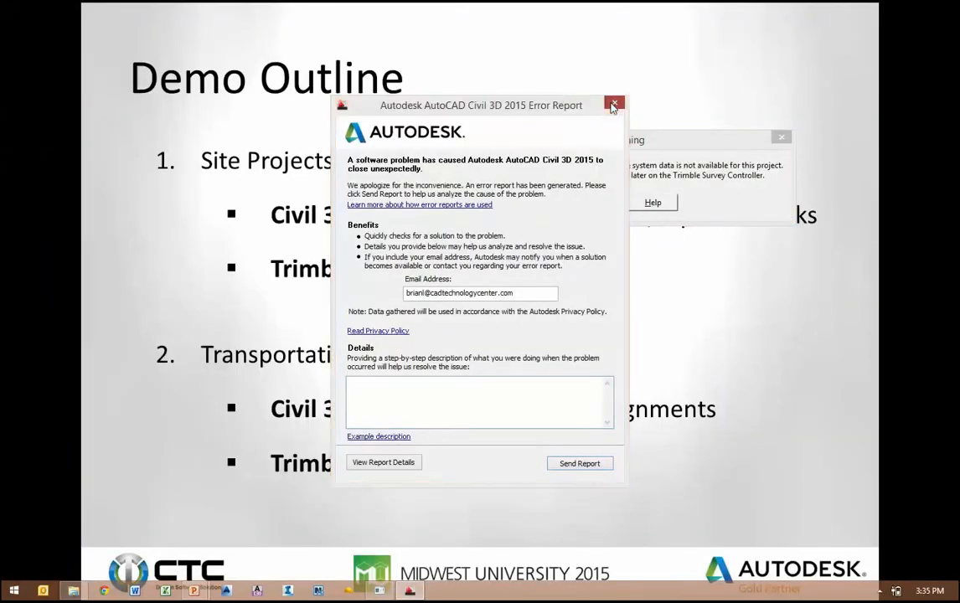
{"action": "left_click", "coordinate": [614, 105]}
{"action": "left_click", "coordinate": [576, 325]}
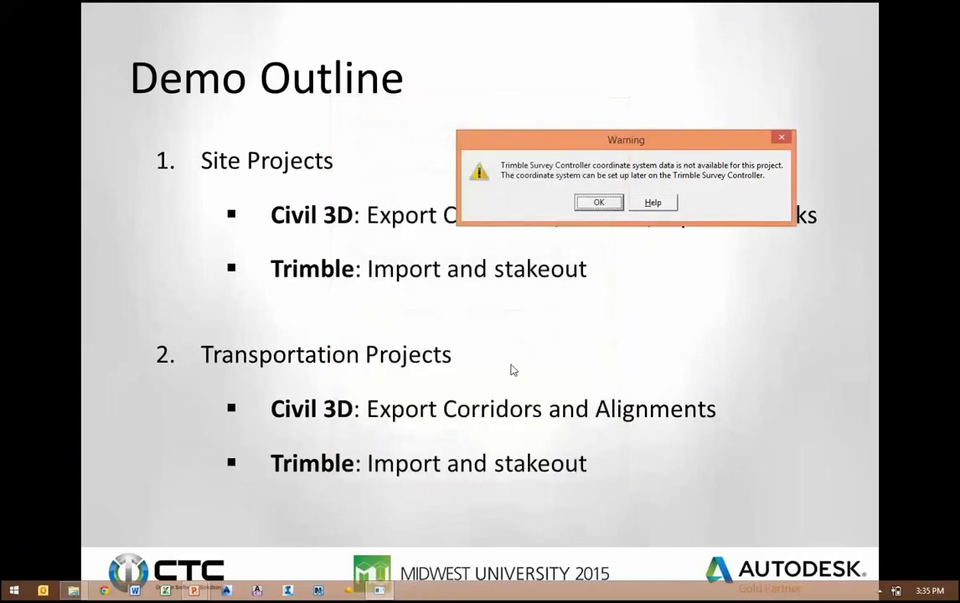
Restart AutoCAD Civil 3D 2015 and open ROAD.dwg from the C3D To TSC for Staking folder.
{"action": "key", "text": "super"}
{"action": "left_click", "coordinate": [368, 142]}
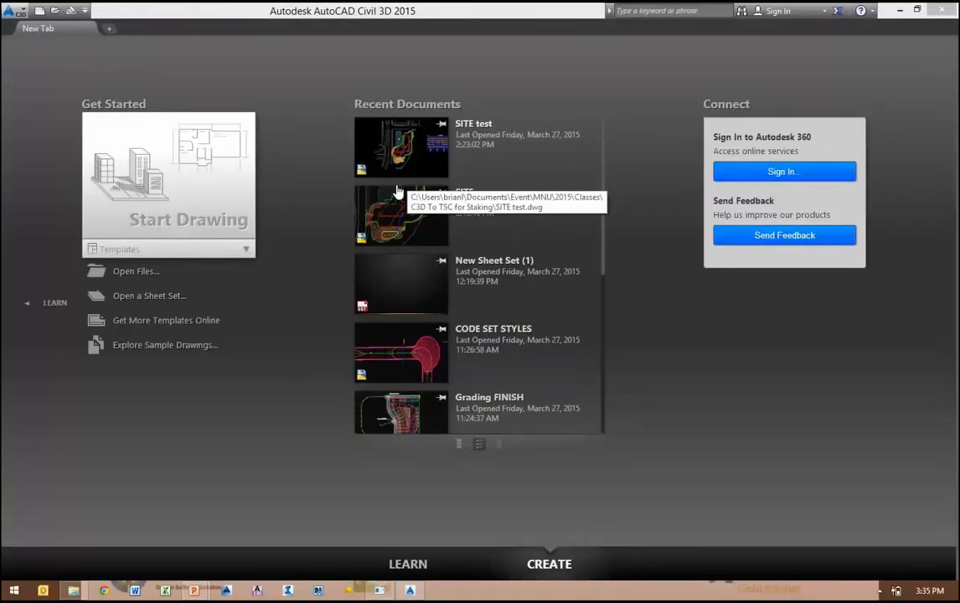
{"action": "left_click", "coordinate": [134, 272]}
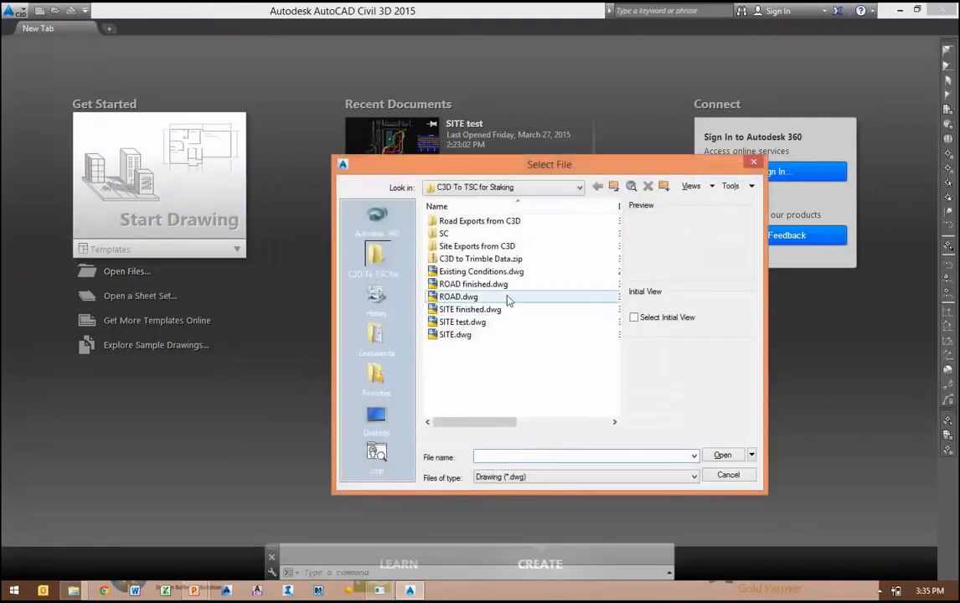
{"action": "double_click", "coordinate": [469, 296]}
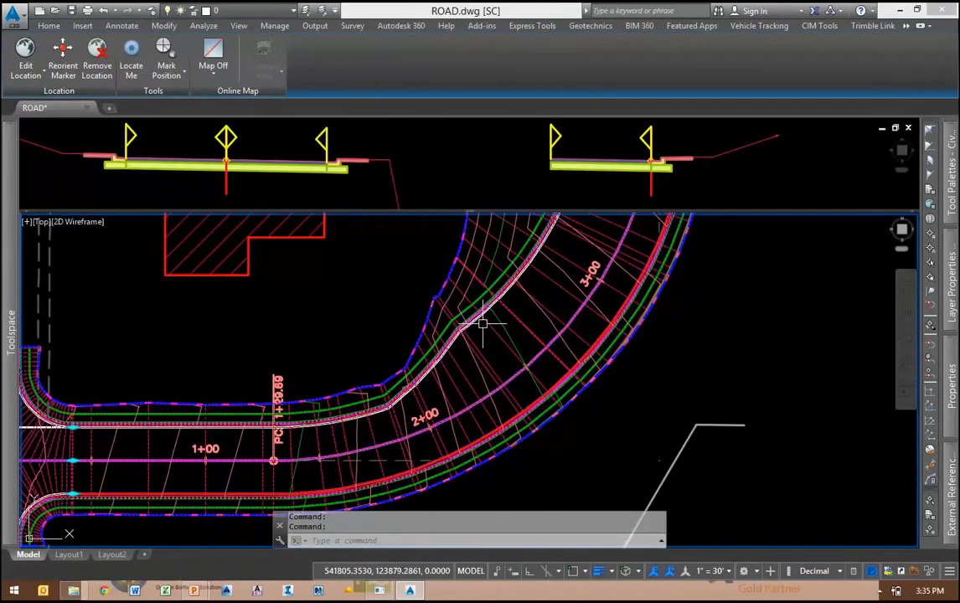
Start a Trimble road export of the Loop Drive corridor with the Loop Drive alignment and US Survey Feet.
{"action": "left_click", "coordinate": [569, 339]}
{"action": "key", "text": "Escape"}
{"action": "key", "text": "Escape"}
{"action": "left_click", "coordinate": [873, 26]}
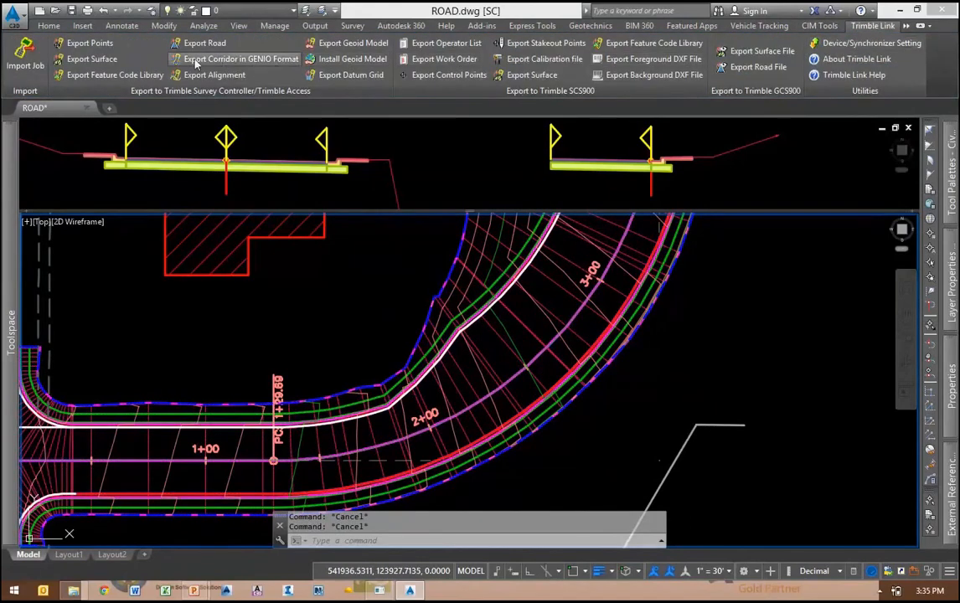
{"action": "left_click", "coordinate": [203, 42]}
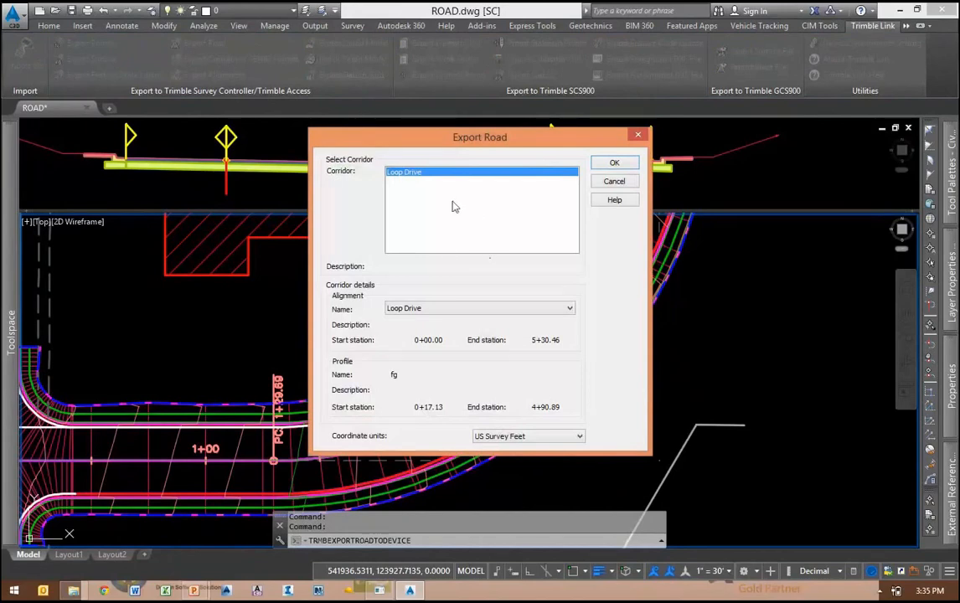
{"action": "left_click", "coordinate": [612, 162]}
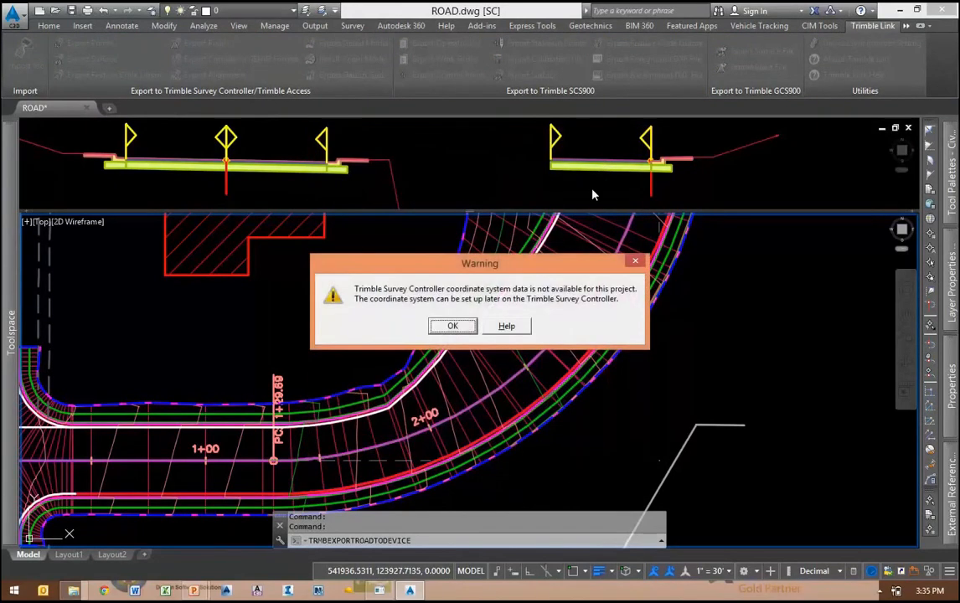
{"action": "left_click", "coordinate": [453, 326]}
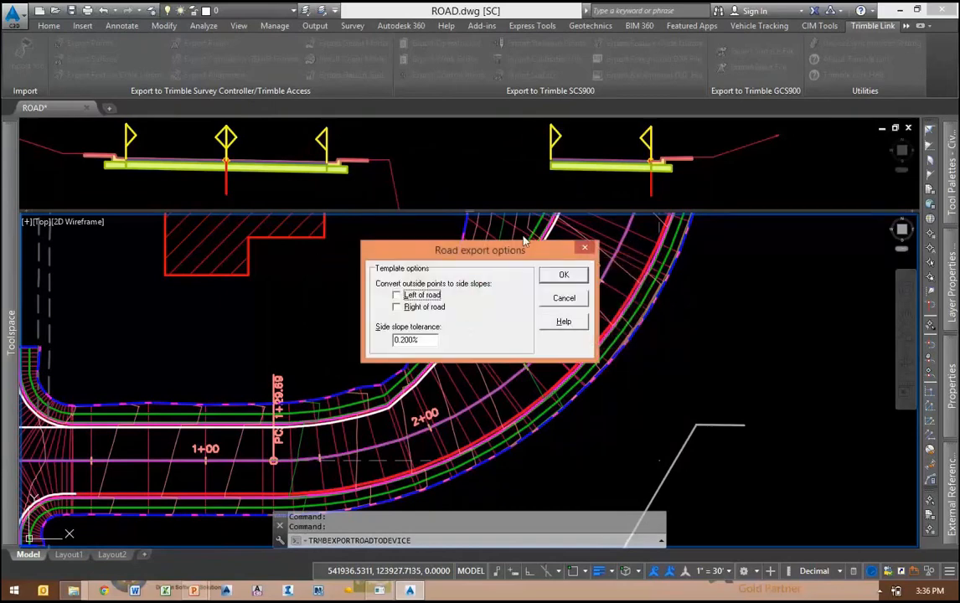
Try converting outside points to side slopes for the left and right of road, then clear both options.
{"action": "left_click_drag", "start_coordinate": [511, 263], "coordinate": [767, 274]}
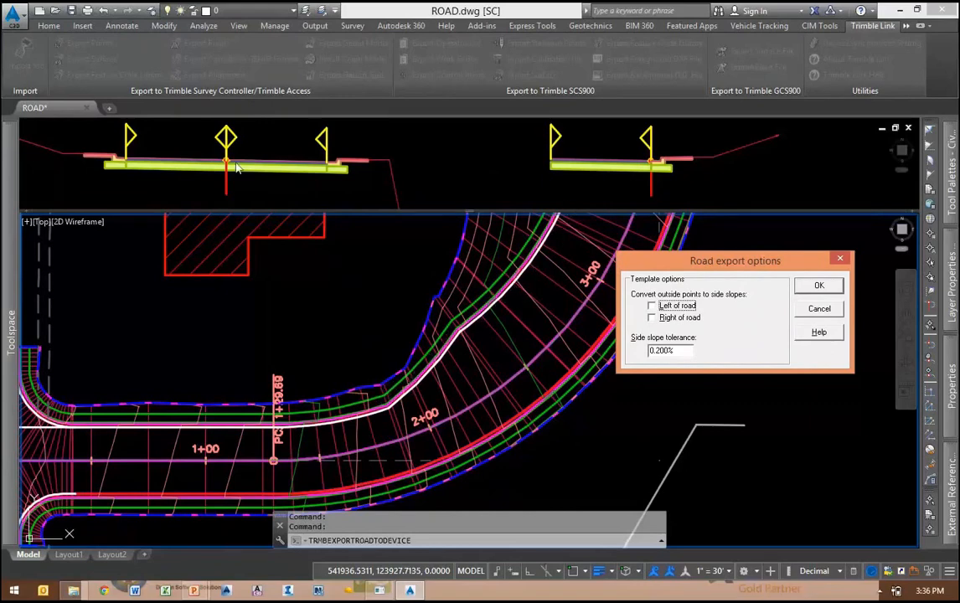
{"action": "key", "text": "ctrl"}
{"action": "key", "text": "ctrl"}
{"action": "key", "text": "ctrl"}
{"action": "mouse_move", "coordinate": [684, 253]}
{"action": "left_mouse_down"}
{"action": "mouse_move", "coordinate": [656, 220]}
{"action": "mouse_move", "coordinate": [691, 235]}
{"action": "left_mouse_up"}
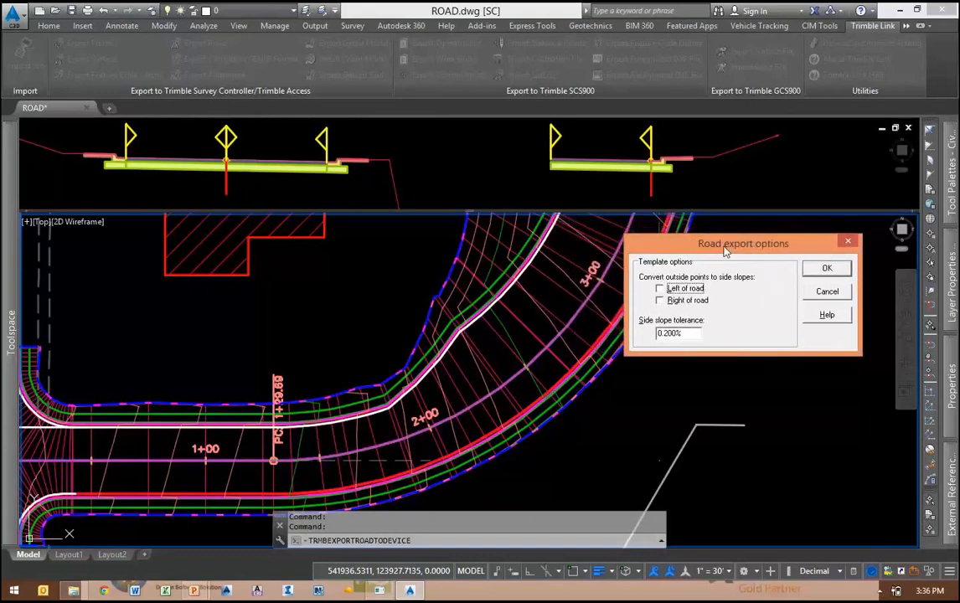
{"action": "left_click", "coordinate": [677, 289]}
{"action": "left_click", "coordinate": [676, 300]}
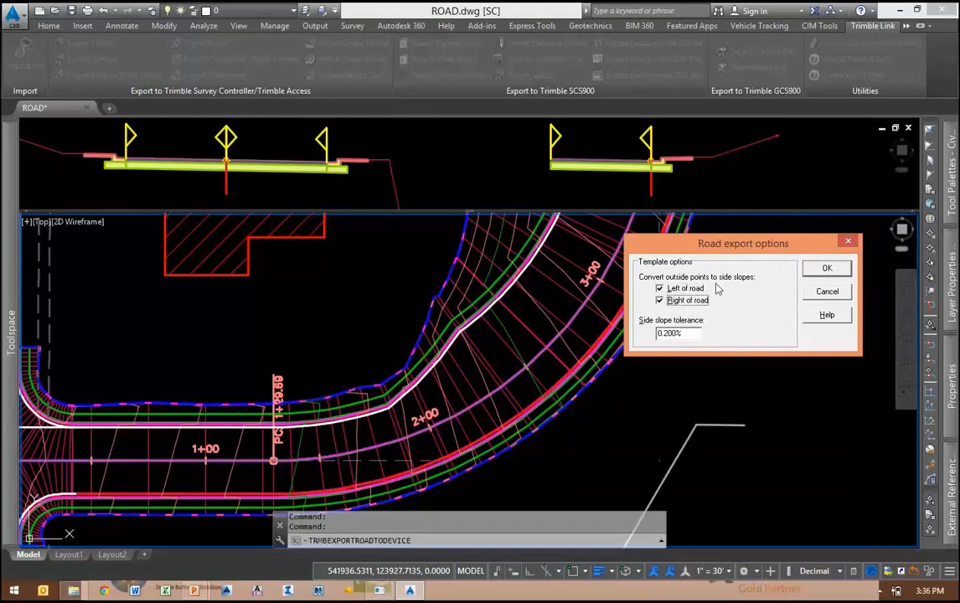
{"action": "left_click", "coordinate": [682, 288]}
{"action": "left_click", "coordinate": [272, 168]}
{"action": "left_click", "coordinate": [466, 248]}
{"action": "left_click_drag", "start_coordinate": [724, 245], "coordinate": [707, 241]}
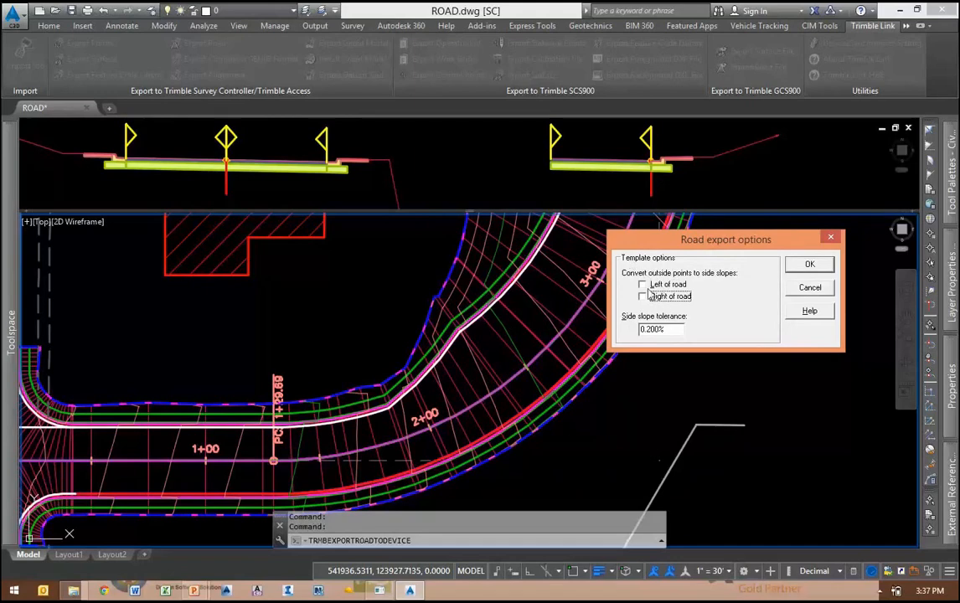
Accept the road export options, choose Documents as the destination for the Loop Drive RXL file, and cancel the save.
{"action": "left_click", "coordinate": [807, 266]}
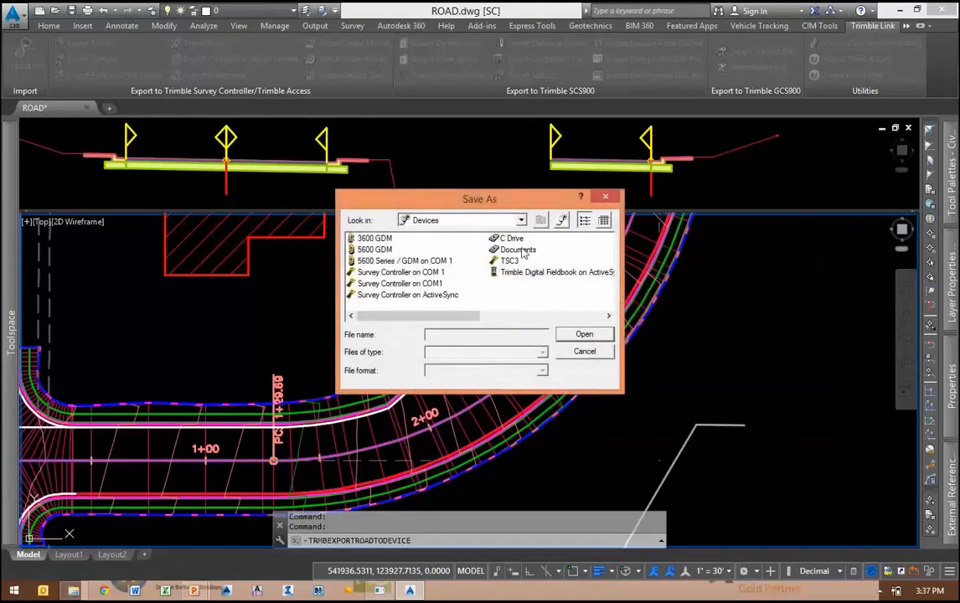
{"action": "double_click", "coordinate": [521, 250]}
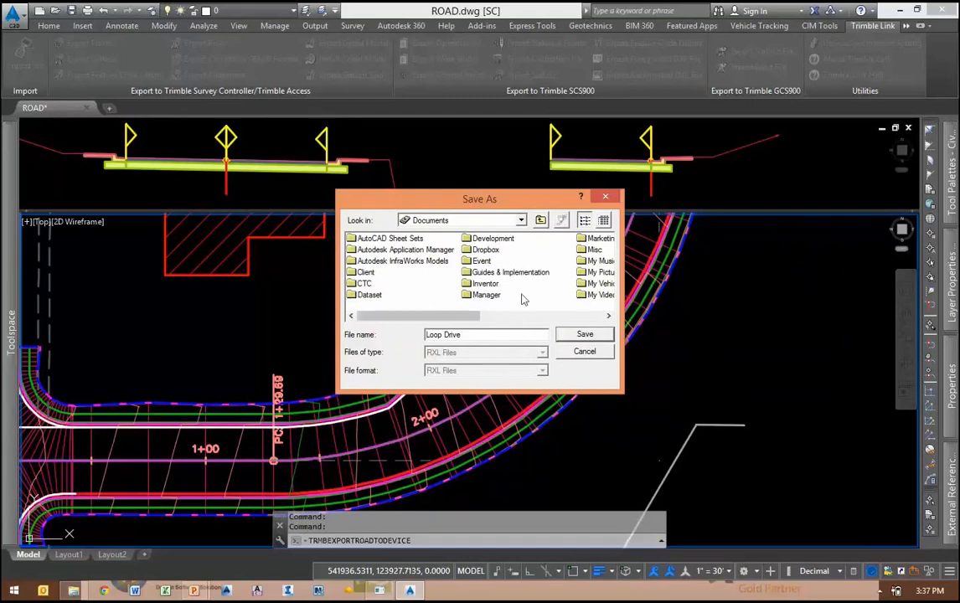
{"action": "left_click", "coordinate": [583, 352]}
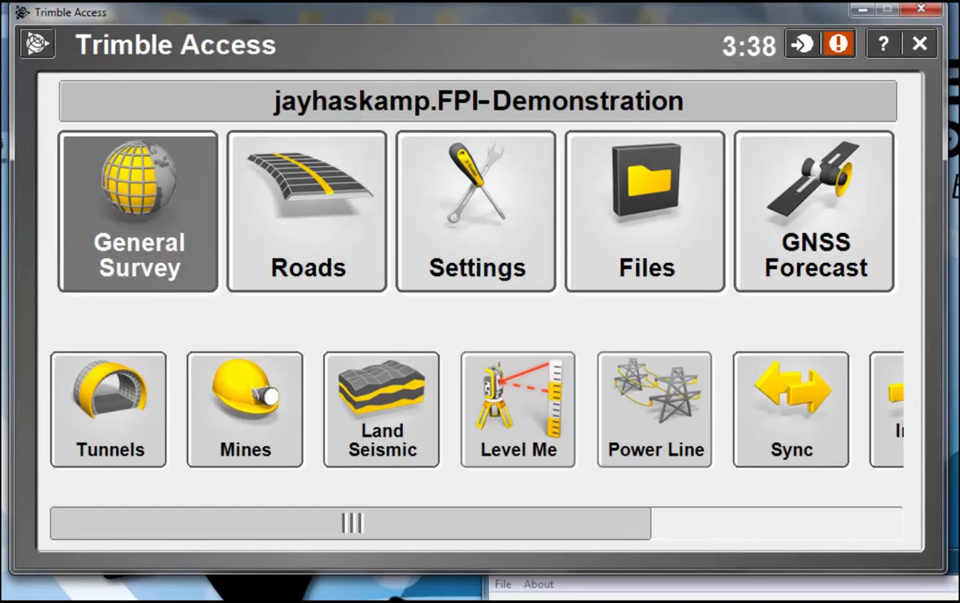
Switch to Trimble Access, open the Loop Drive ROAD file in Roads, and review the road graphically.
{"action": "left_click", "coordinate": [337, 235]}
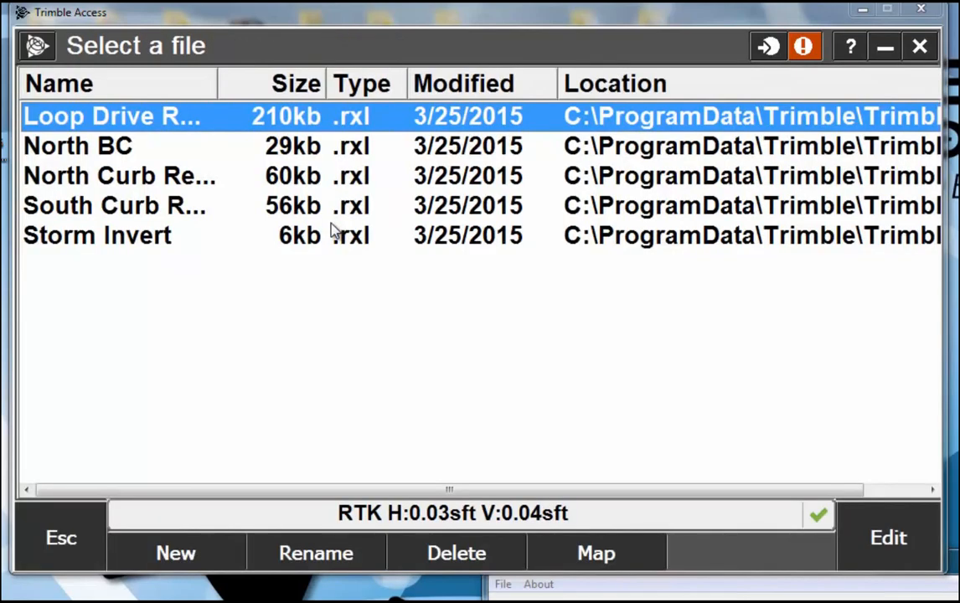
{"action": "left_click_drag", "start_coordinate": [216, 84], "coordinate": [387, 91]}
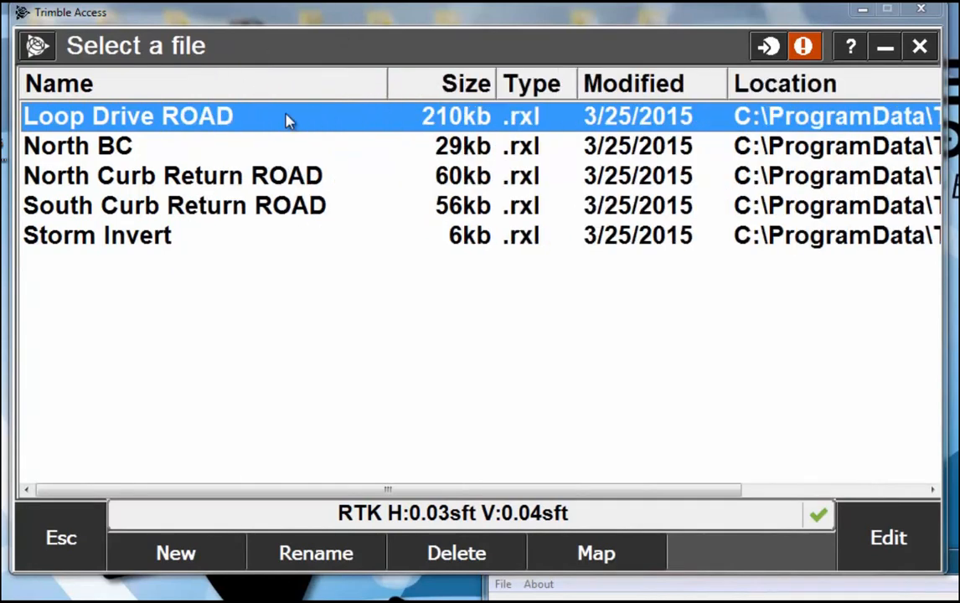
{"action": "double_click", "coordinate": [63, 124]}
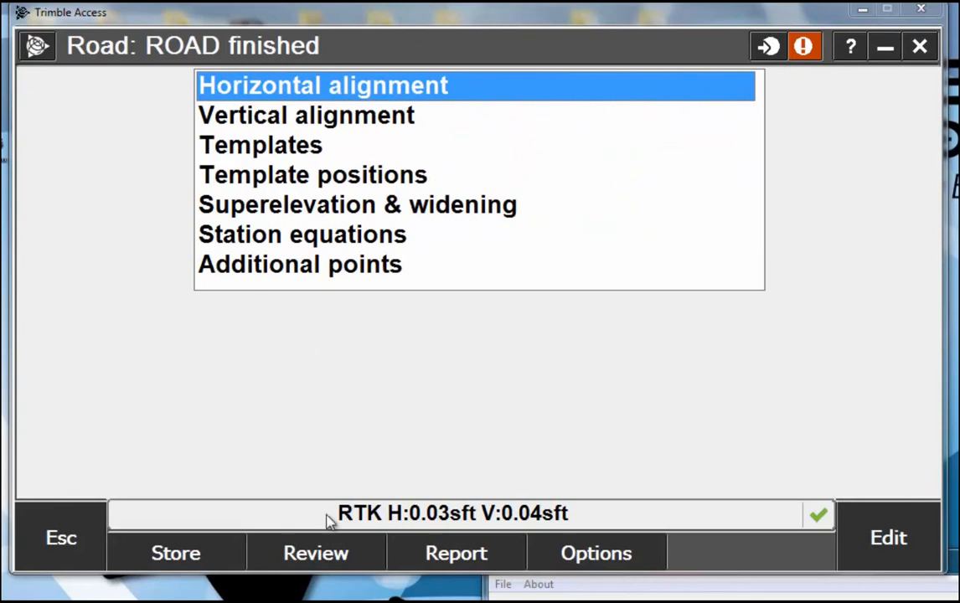
{"action": "left_click", "coordinate": [325, 558]}
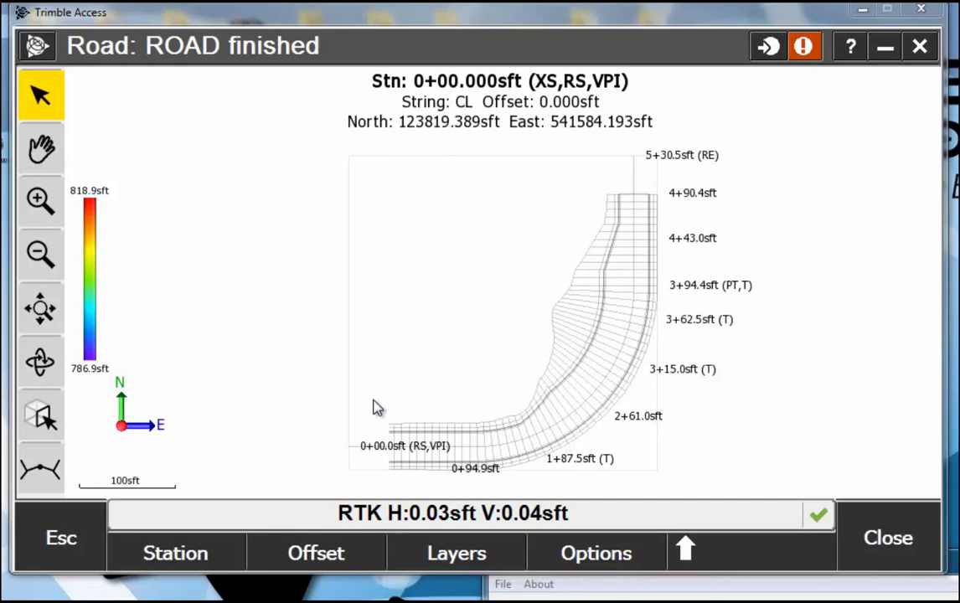
Display the North and South Curb Return roads as secondary roads at the start of Loop Drive.
{"action": "left_click", "coordinate": [35, 203]}
{"action": "left_click", "coordinate": [35, 202]}
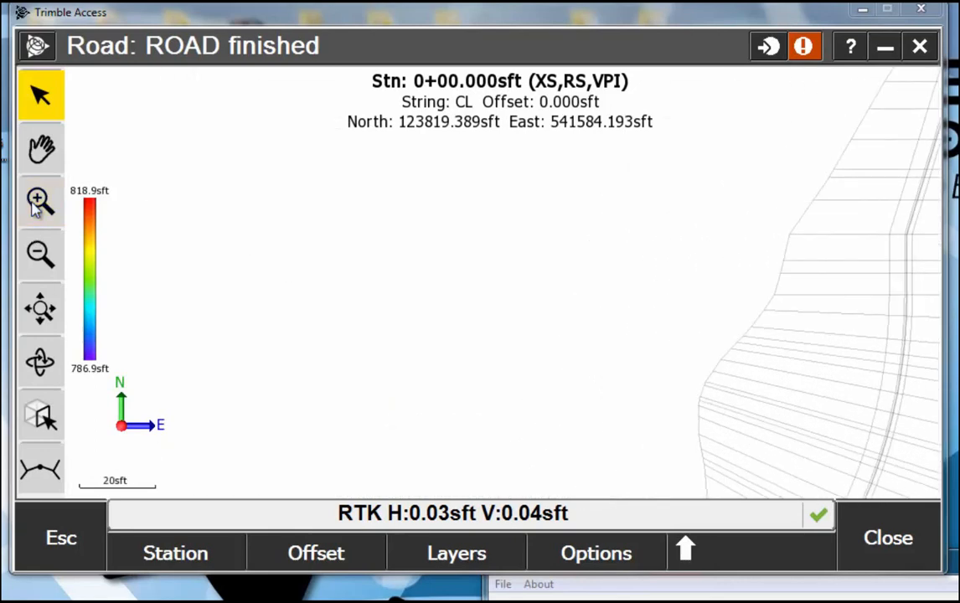
{"action": "left_click", "coordinate": [43, 151]}
{"action": "mouse_move", "coordinate": [233, 482]}
{"action": "left_mouse_down"}
{"action": "mouse_move", "coordinate": [258, 118]}
{"action": "mouse_move", "coordinate": [479, 138]}
{"action": "mouse_move", "coordinate": [215, 84]}
{"action": "left_mouse_up"}
{"action": "left_click_drag", "start_coordinate": [308, 400], "coordinate": [364, 201]}
{"action": "left_click_drag", "start_coordinate": [192, 474], "coordinate": [551, 301]}
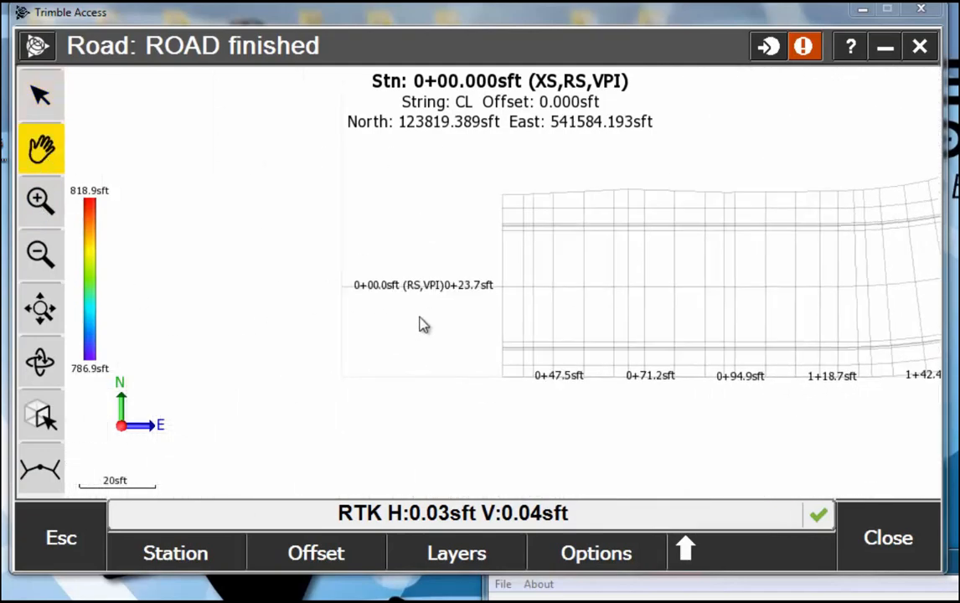
{"action": "left_click_drag", "start_coordinate": [391, 312], "coordinate": [402, 349]}
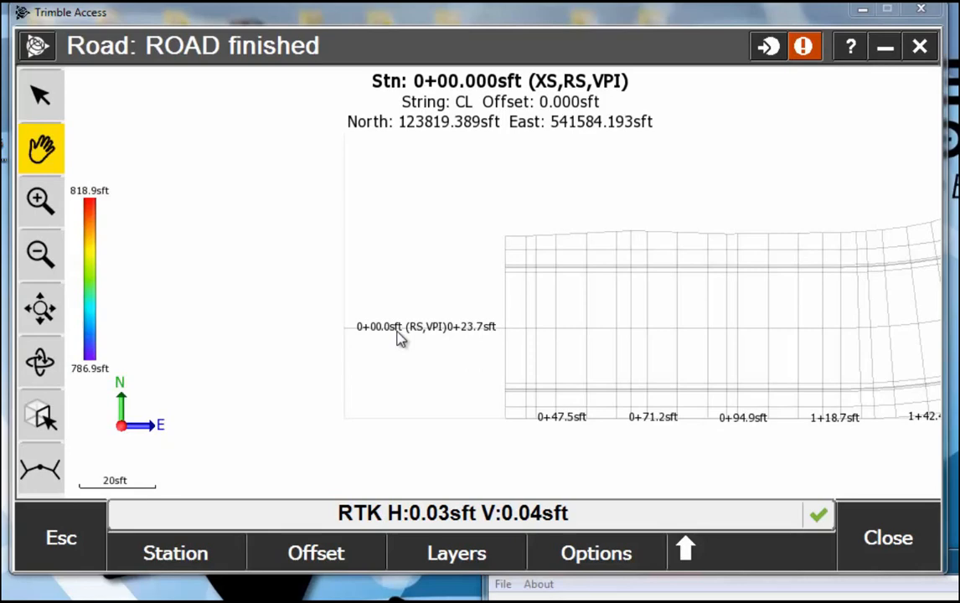
{"action": "left_click", "coordinate": [417, 560]}
{"action": "left_click", "coordinate": [111, 149]}
{"action": "left_click", "coordinate": [114, 177]}
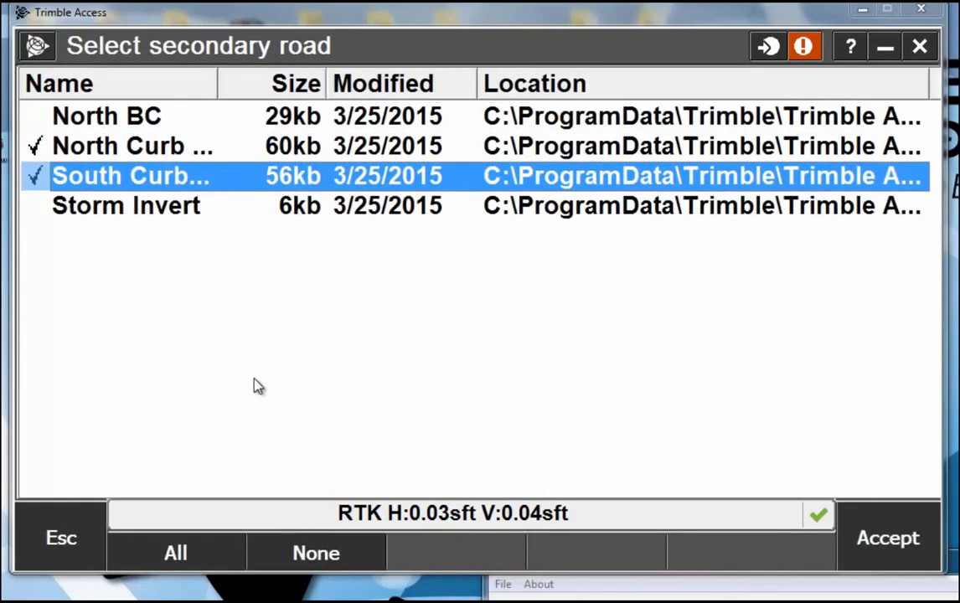
{"action": "left_click", "coordinate": [867, 519]}
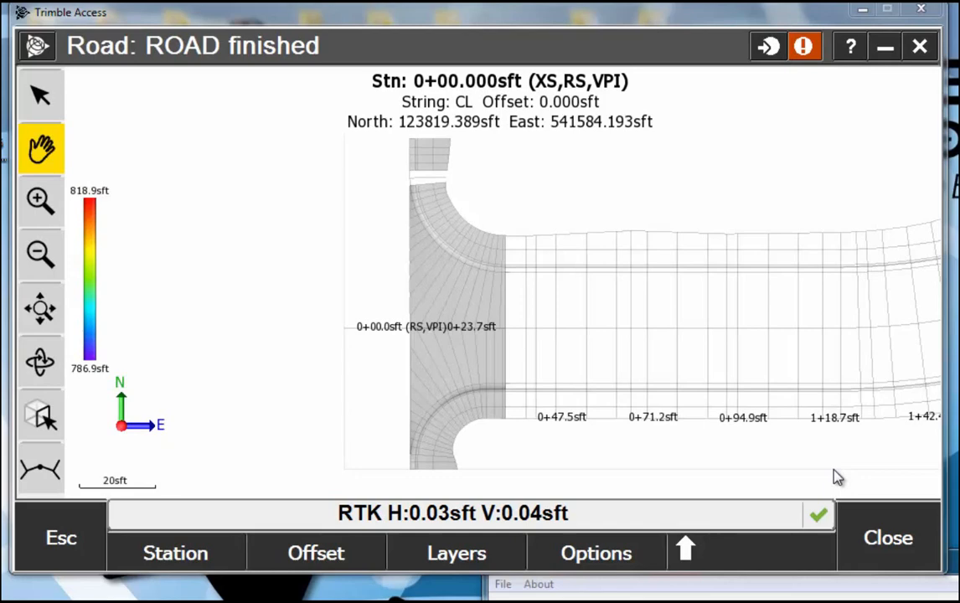
Inspect the start of the road and its curb returns from a tilted 3D viewpoint.
{"action": "left_click", "coordinate": [42, 365]}
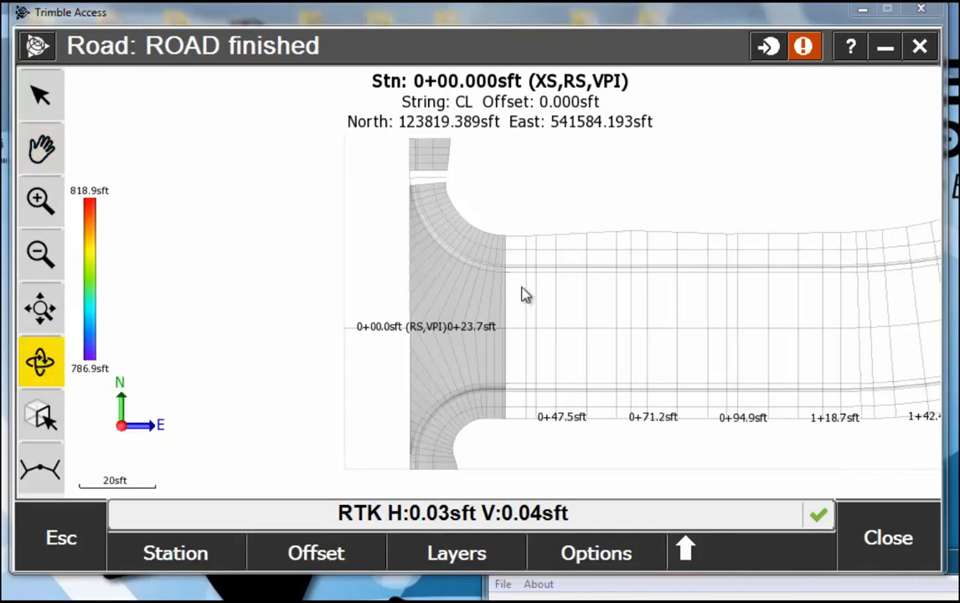
{"action": "left_click_drag", "start_coordinate": [519, 329], "coordinate": [607, 280]}
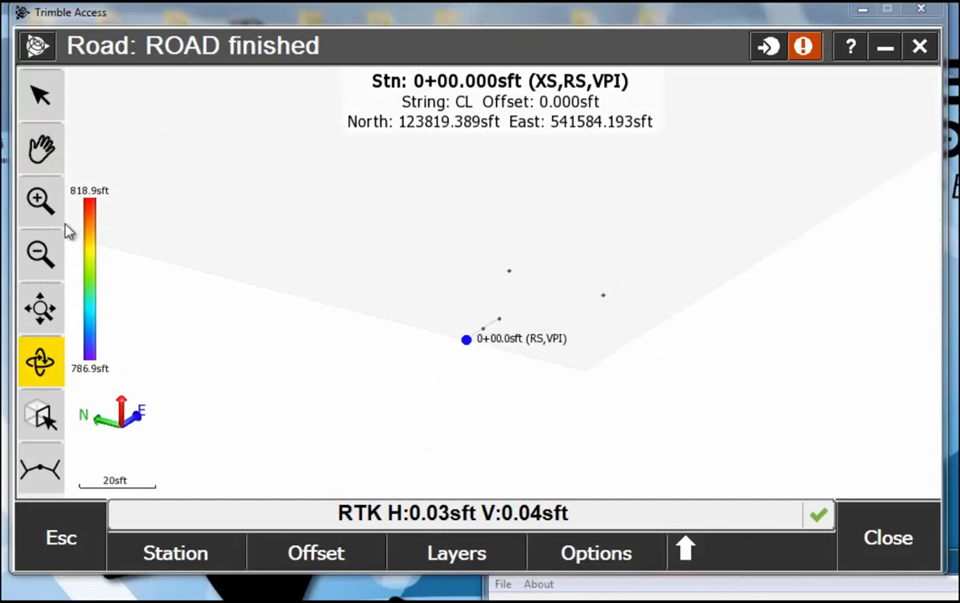
{"action": "left_click", "coordinate": [48, 203]}
{"action": "left_click_drag", "start_coordinate": [457, 303], "coordinate": [598, 322]}
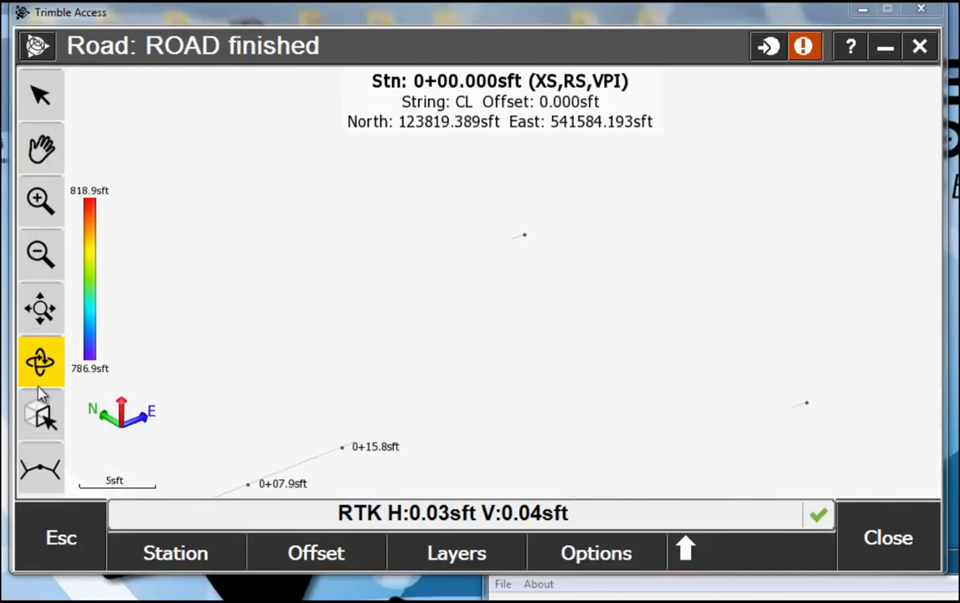
{"action": "left_click", "coordinate": [47, 261]}
{"action": "left_click", "coordinate": [46, 262]}
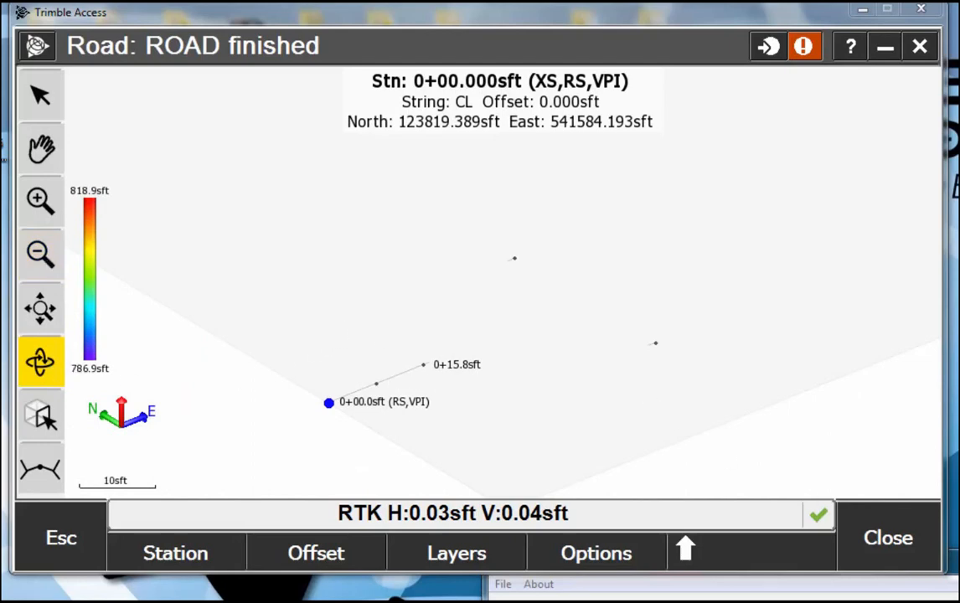
Set the Windows display resolution to 1920 × 1080 and keep the new setting.
{"action": "right_click", "coordinate": [957, 385]}
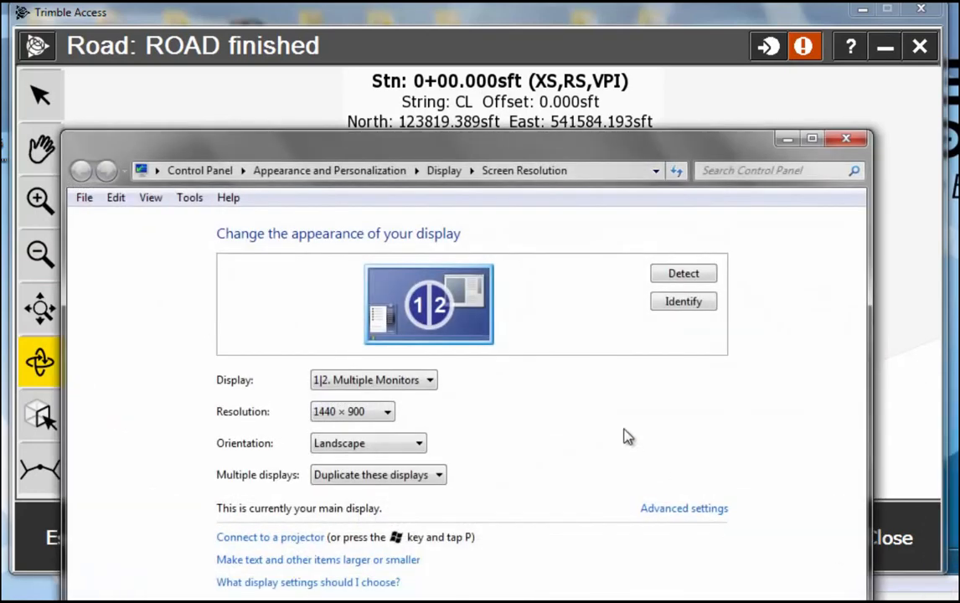
{"action": "left_click", "coordinate": [371, 414]}
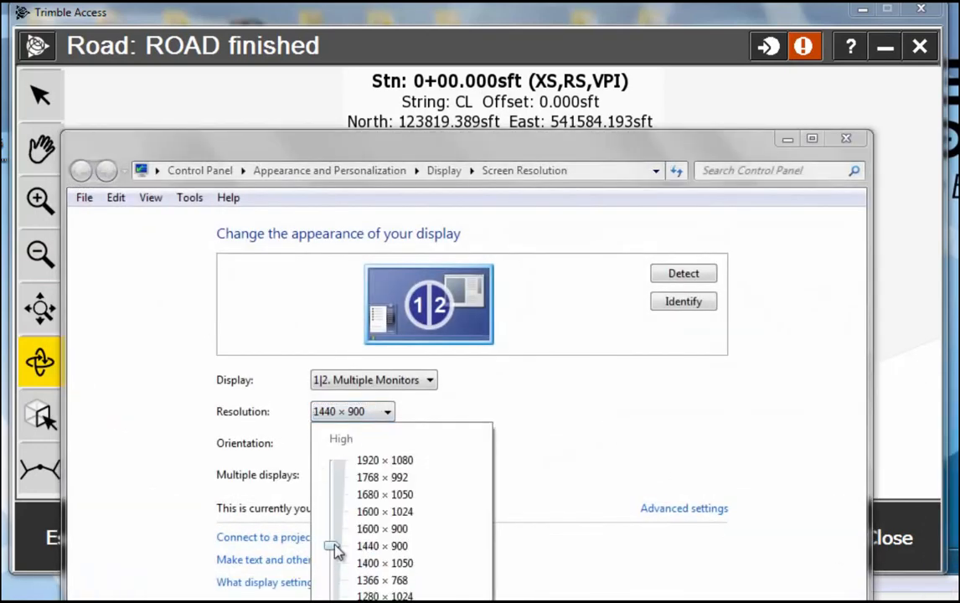
{"action": "left_click_drag", "start_coordinate": [331, 549], "coordinate": [311, 431]}
{"action": "left_click", "coordinate": [560, 602]}
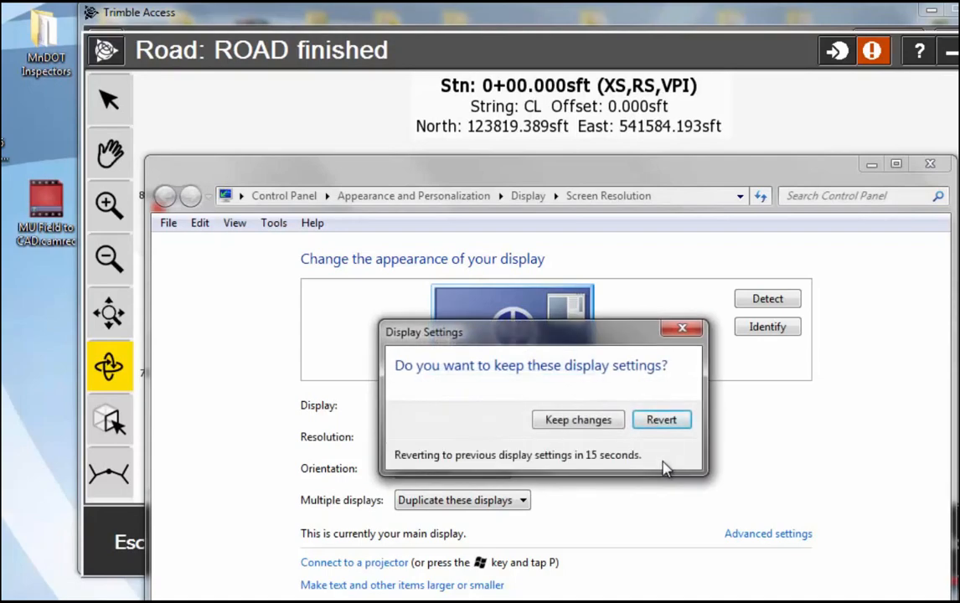
{"action": "left_click", "coordinate": [599, 425]}
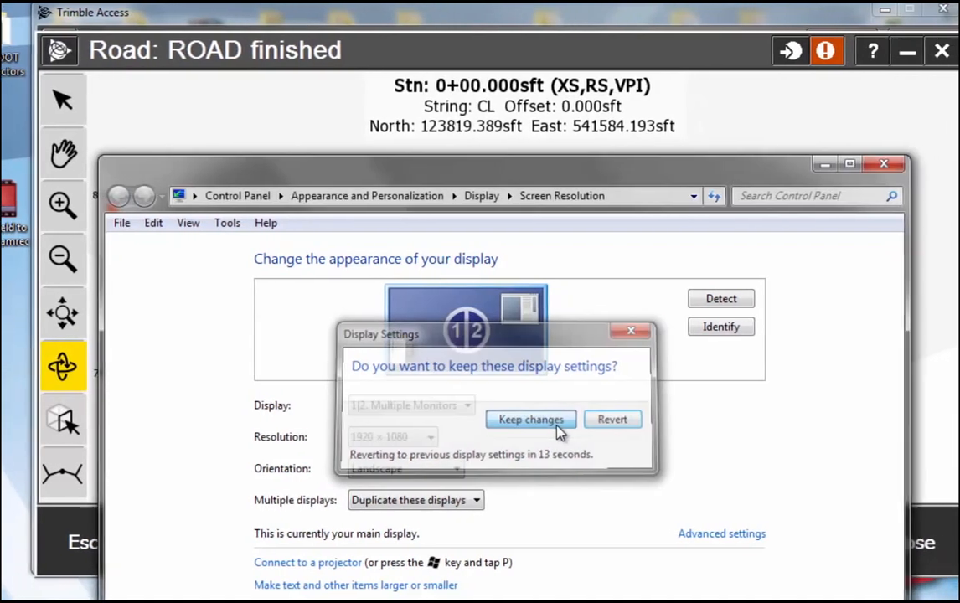
Leave and reopen the road's graphical review, and orbit the whole road into a 3D view.
{"action": "left_click", "coordinate": [66, 554]}
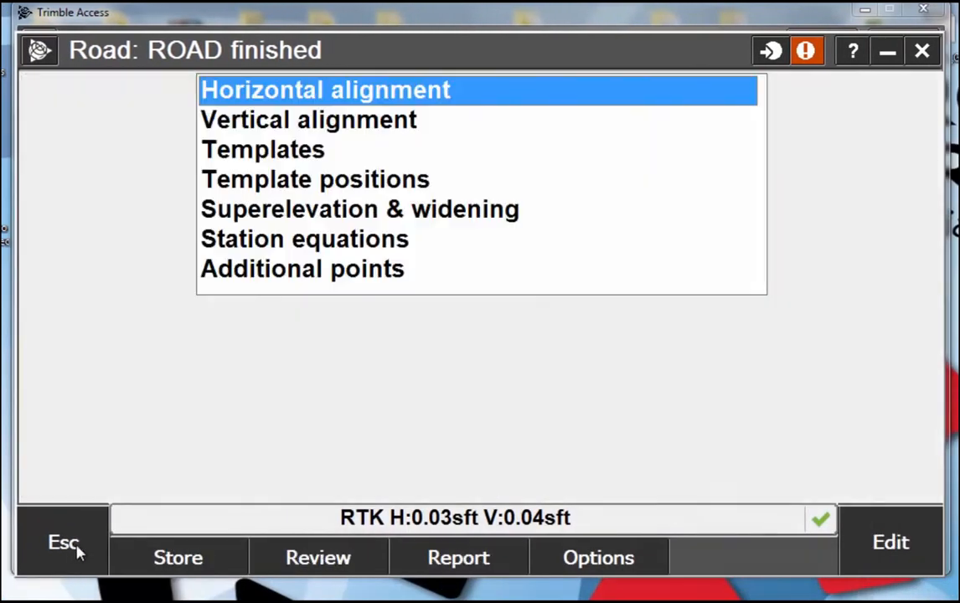
{"action": "left_click", "coordinate": [295, 556]}
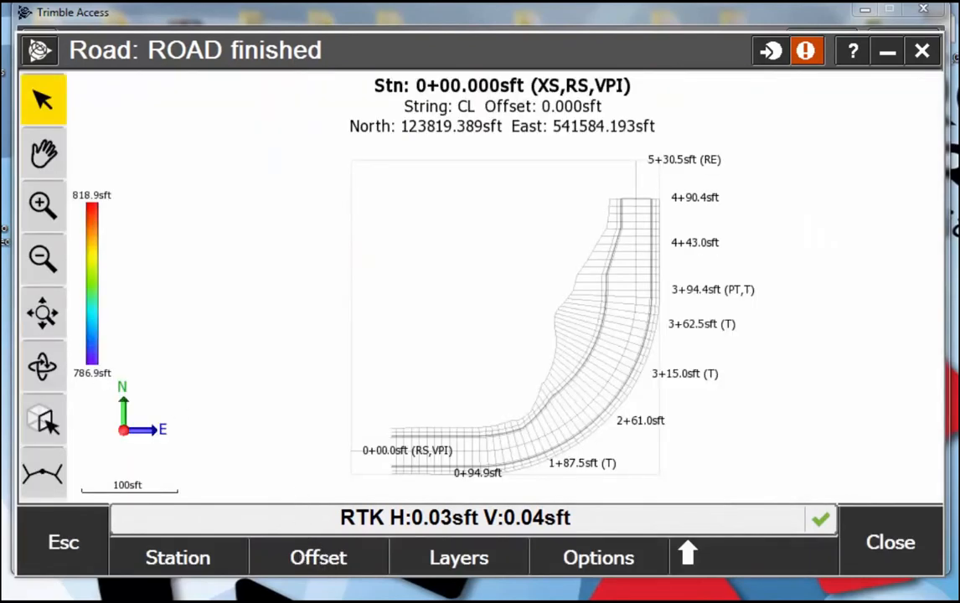
{"action": "left_click", "coordinate": [43, 367]}
{"action": "left_click_drag", "start_coordinate": [546, 403], "coordinate": [575, 360]}
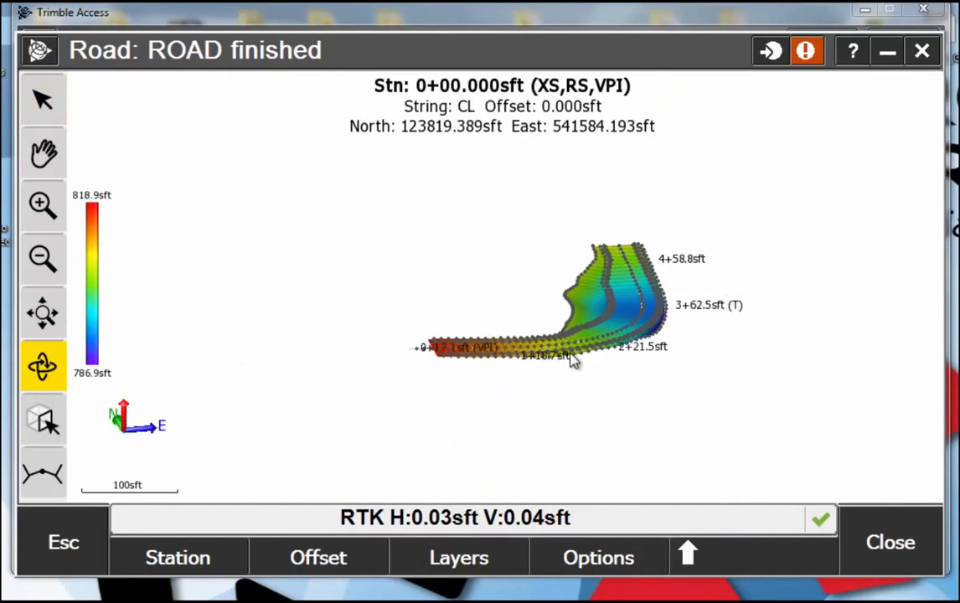
Add the North and South Curb Return roads to the 3D road review as secondary roads.
{"action": "left_click", "coordinate": [418, 568]}
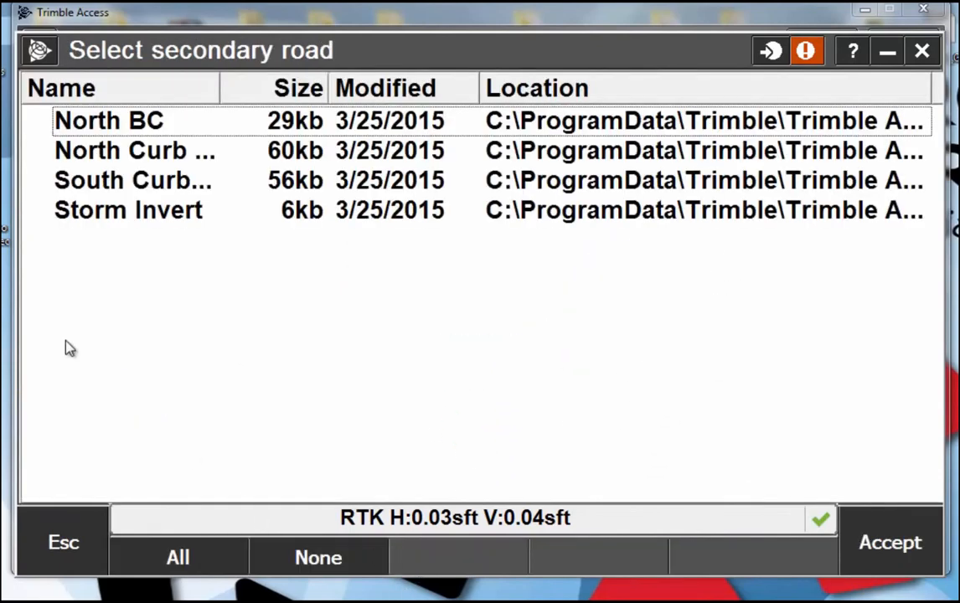
{"action": "left_click", "coordinate": [96, 122]}
{"action": "left_click", "coordinate": [97, 155]}
{"action": "left_click", "coordinate": [90, 180]}
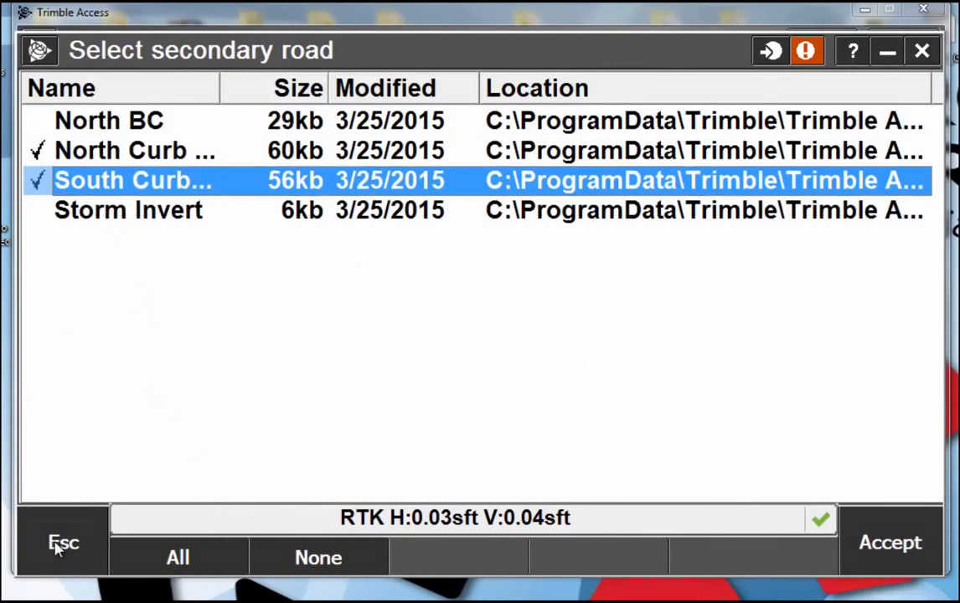
{"action": "left_click", "coordinate": [840, 540]}
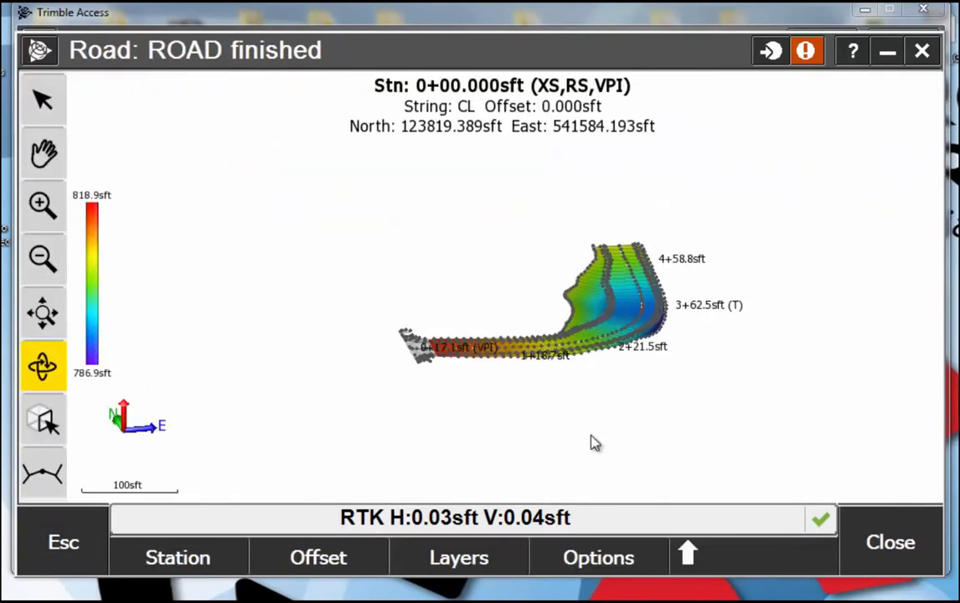
Examine the curb returns and the beginning of Loop Drive closely in the 3D view.
{"action": "left_click", "coordinate": [42, 211]}
{"action": "left_click", "coordinate": [42, 211]}
{"action": "left_click", "coordinate": [42, 152]}
{"action": "left_click_drag", "start_coordinate": [435, 371], "coordinate": [487, 164]}
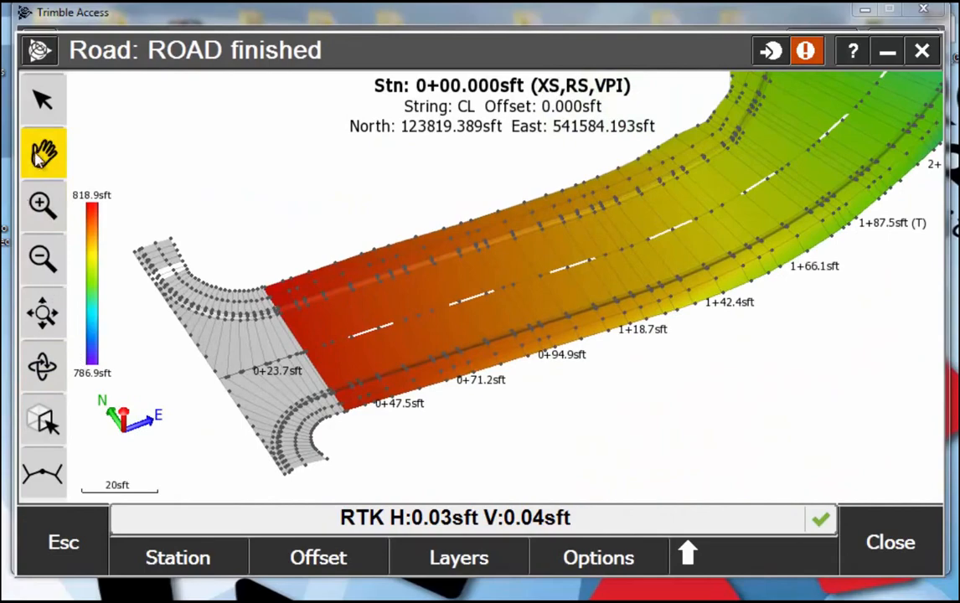
Examine the joint between the curb returns and the start of Loop Drive from closer and rotated 3D viewpoints.
{"action": "left_click", "coordinate": [42, 209]}
{"action": "left_click", "coordinate": [43, 213]}
{"action": "left_click", "coordinate": [41, 160]}
{"action": "left_click_drag", "start_coordinate": [182, 338], "coordinate": [634, 192]}
{"action": "left_click_drag", "start_coordinate": [291, 334], "coordinate": [465, 254]}
{"action": "left_click", "coordinate": [40, 361]}
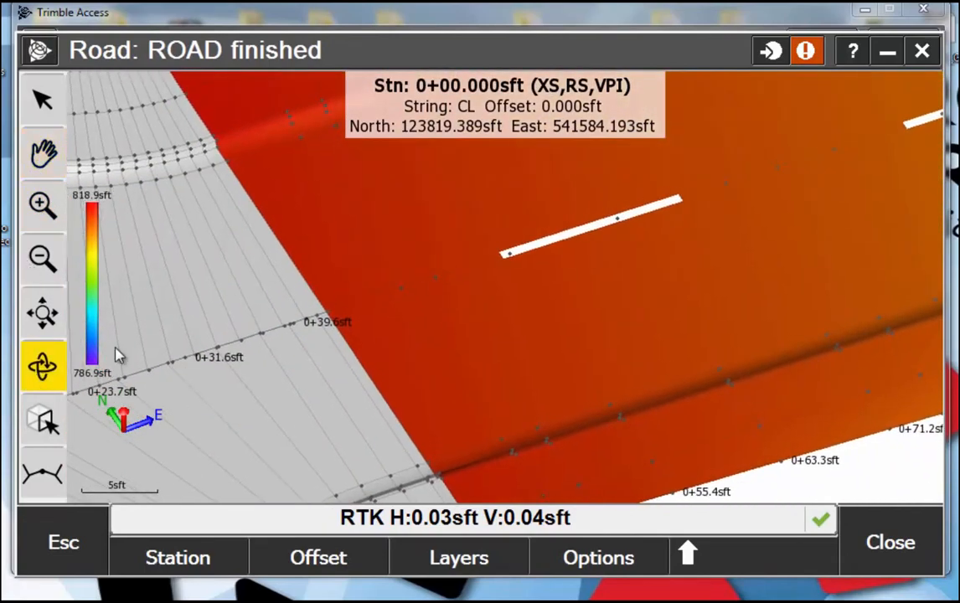
{"action": "left_click_drag", "start_coordinate": [253, 335], "coordinate": [201, 317]}
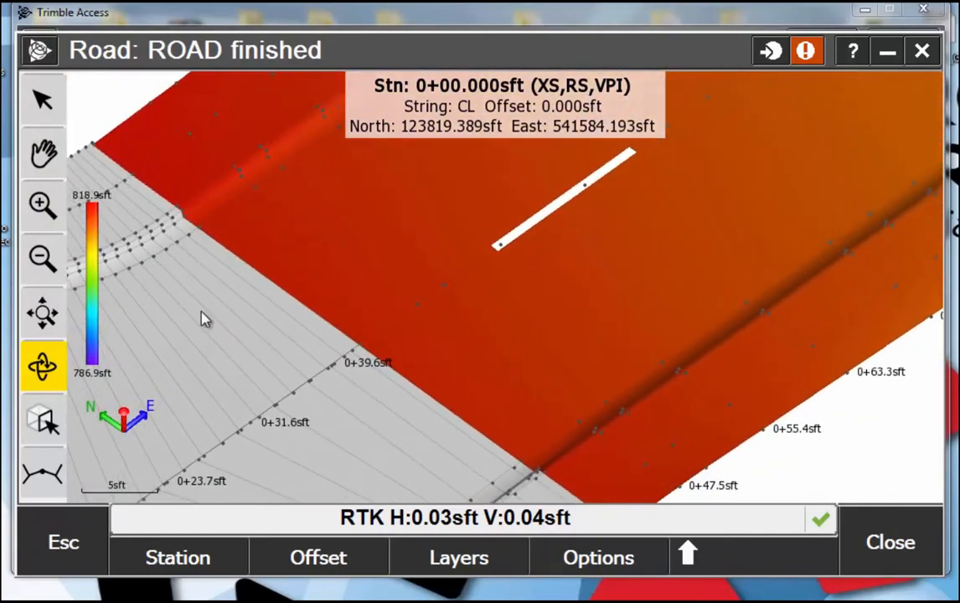
{"action": "left_click", "coordinate": [44, 260]}
{"action": "left_click", "coordinate": [44, 259]}
{"action": "left_click", "coordinate": [44, 260]}
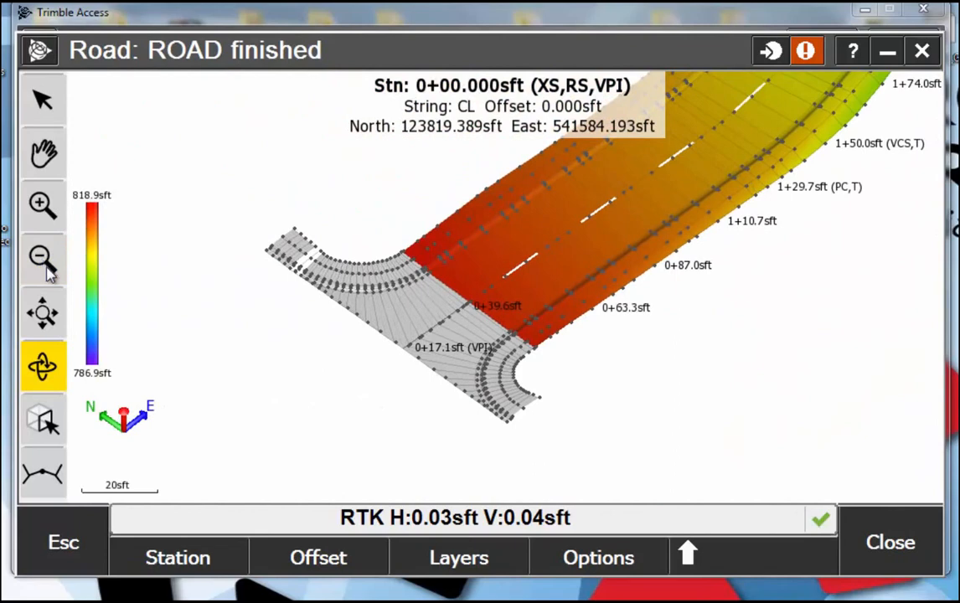
{"action": "left_click", "coordinate": [42, 159]}
{"action": "left_click_drag", "start_coordinate": [392, 289], "coordinate": [268, 388]}
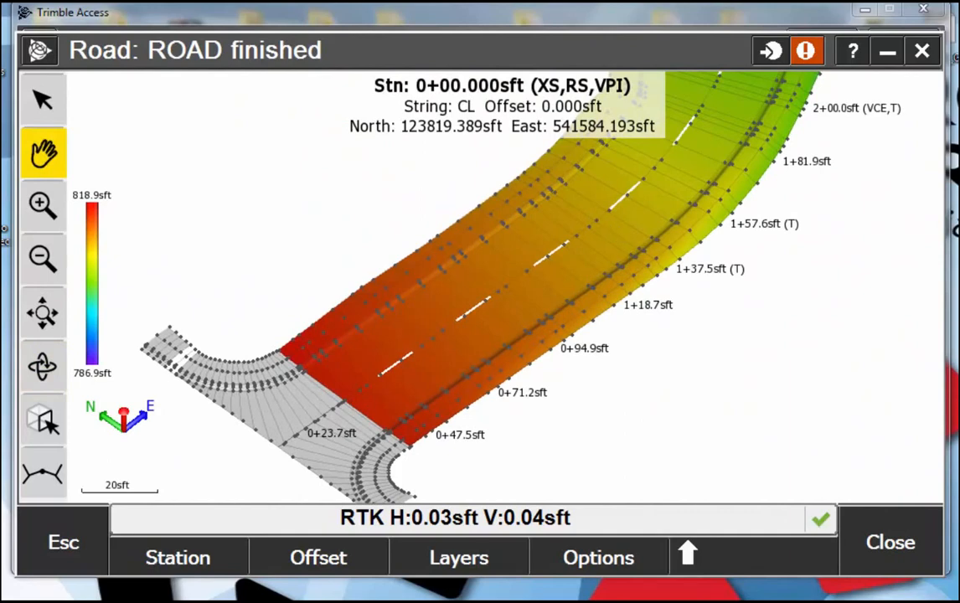
Select the Flowline_Gutter point at station 0+50 and step through neighbouring strings and stations to the ETW point at station 1+00.
{"action": "left_click", "coordinate": [42, 94]}
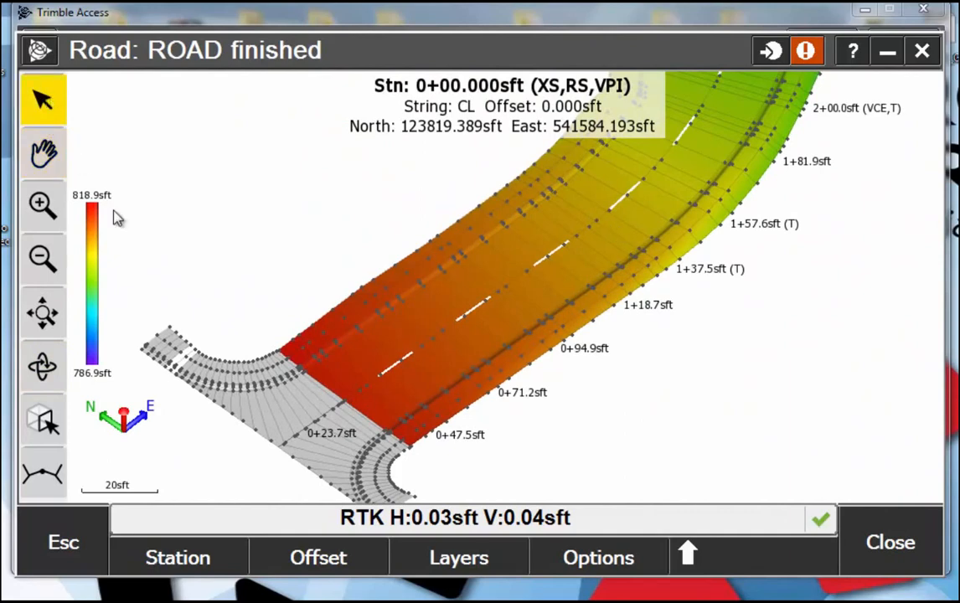
{"action": "left_click", "coordinate": [323, 356]}
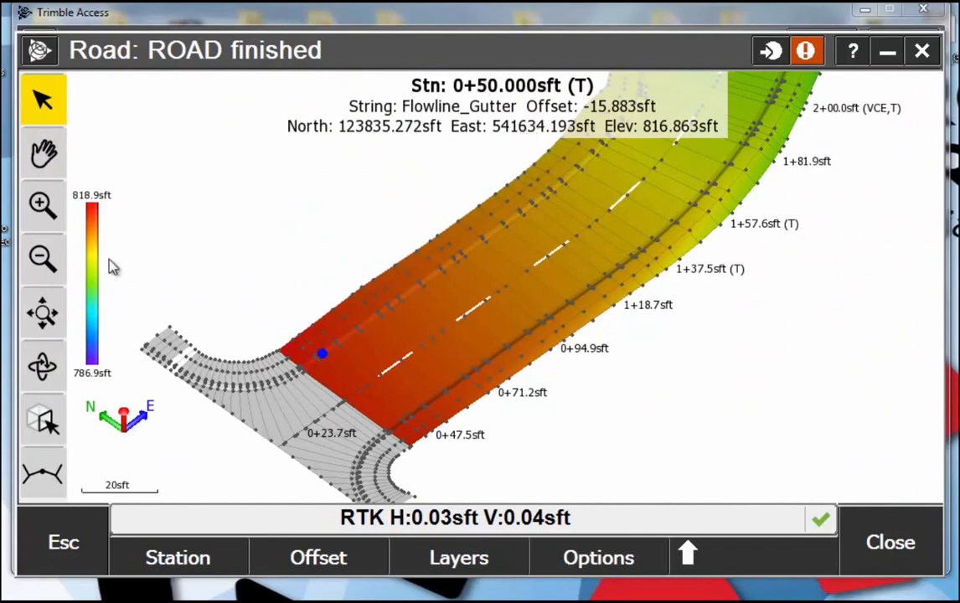
{"action": "key", "text": "Right"}
{"action": "key", "text": "Right"}
{"action": "key", "text": "Right"}
{"action": "key", "text": "Right"}
{"action": "key", "text": "Left"}
{"action": "key", "text": "Up"}
{"action": "key", "text": "Up"}
{"action": "key", "text": "Up"}
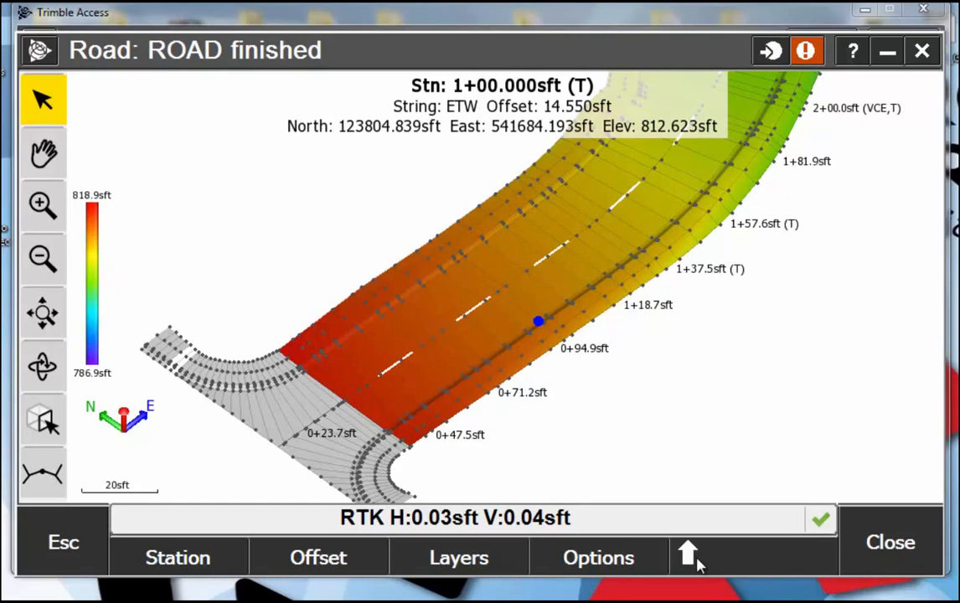
Play the 3D drive along the road from its start, and leave the review and the road definition.
{"action": "left_click", "coordinate": [689, 554]}
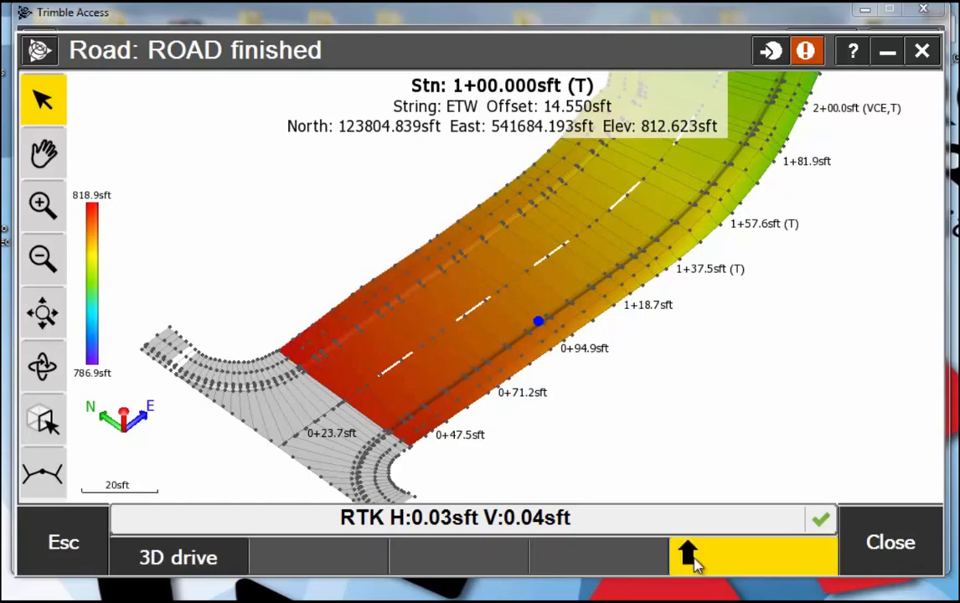
{"action": "left_click", "coordinate": [145, 563]}
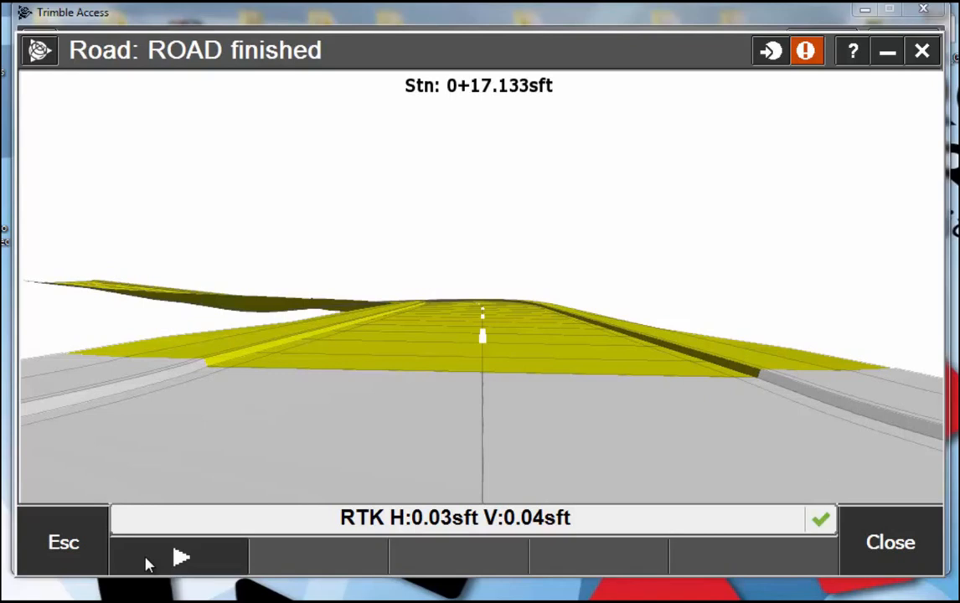
{"action": "left_click", "coordinate": [146, 565]}
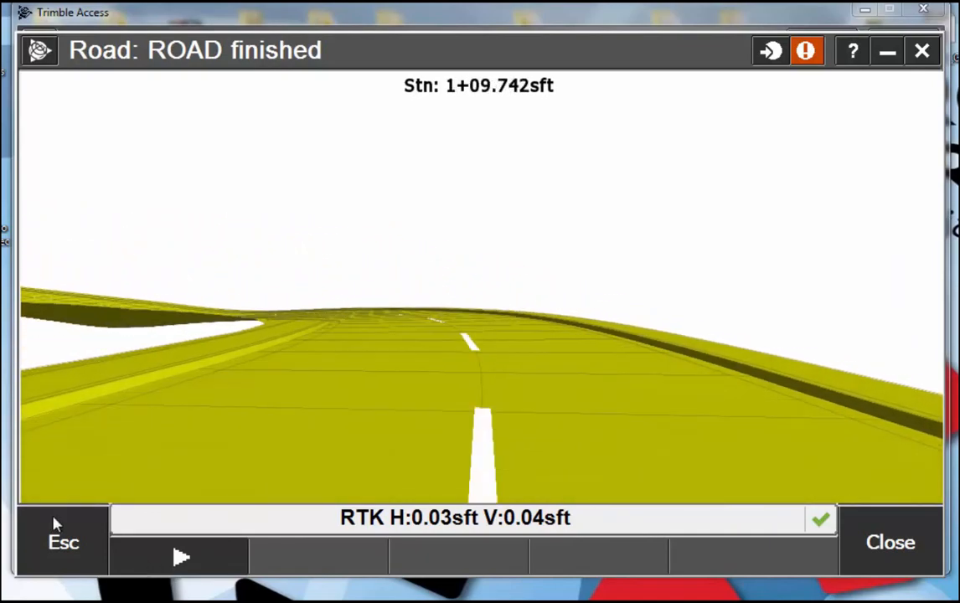
{"action": "left_click", "coordinate": [39, 542]}
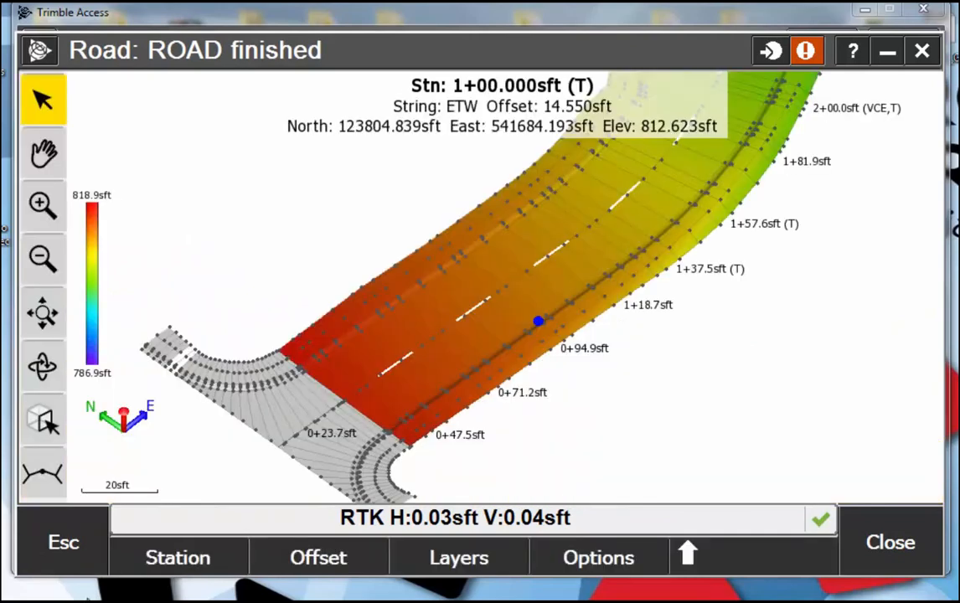
{"action": "left_click", "coordinate": [67, 542]}
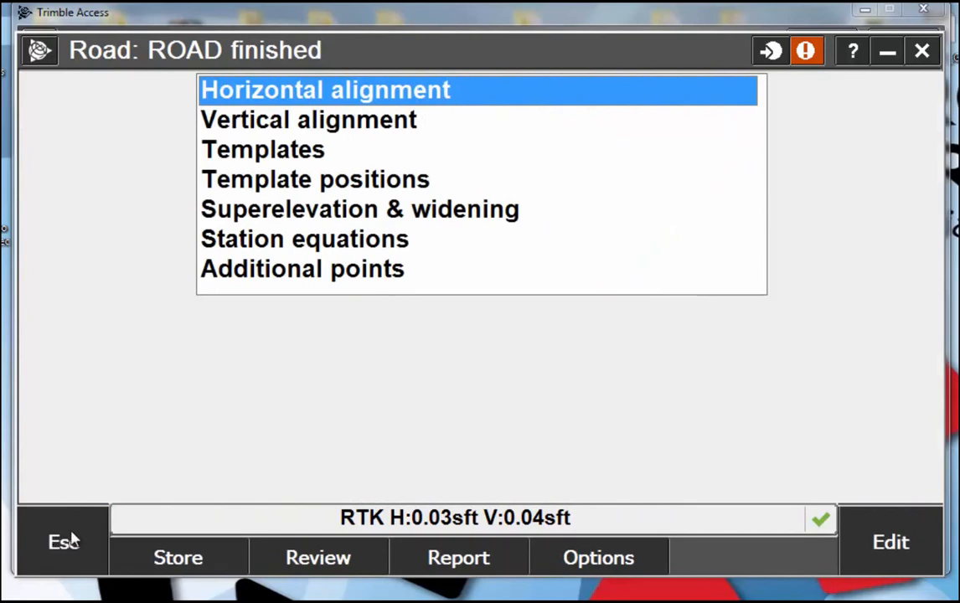
{"action": "left_click", "coordinate": [72, 541]}
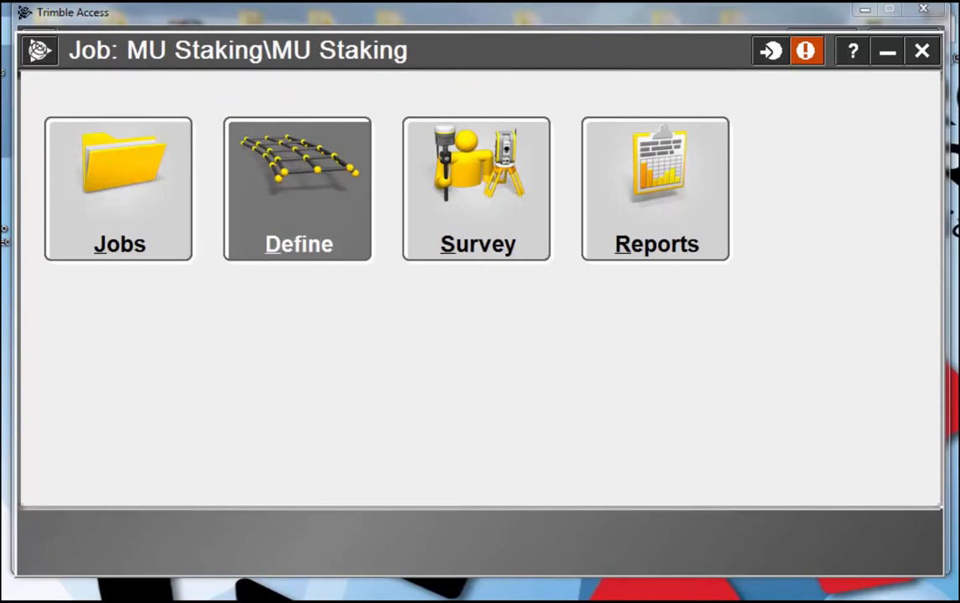
Lower the Windows display resolution and keep the new setting.
{"action": "left_click", "coordinate": [488, 492]}
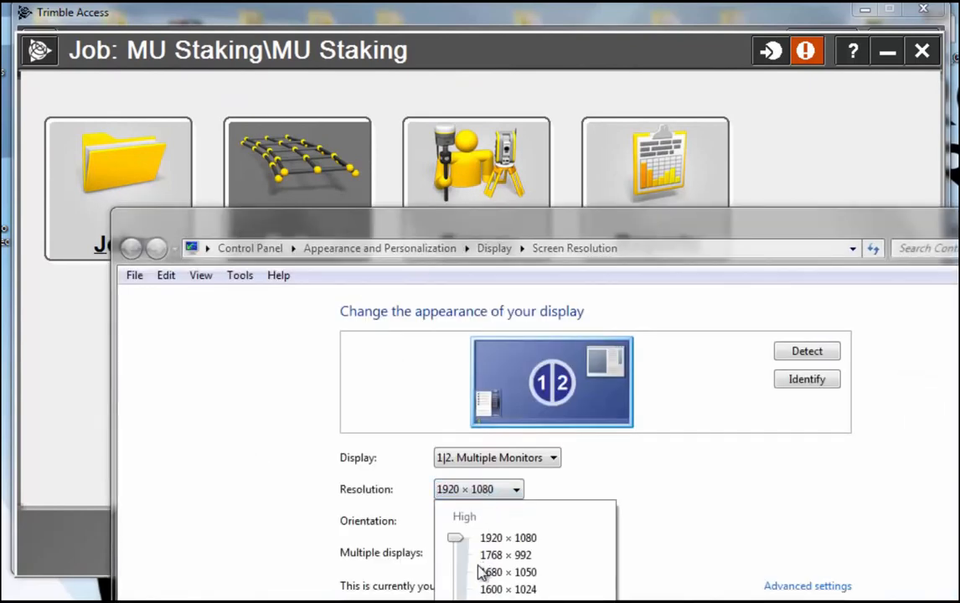
{"action": "left_click_drag", "start_coordinate": [454, 538], "coordinate": [455, 602]}
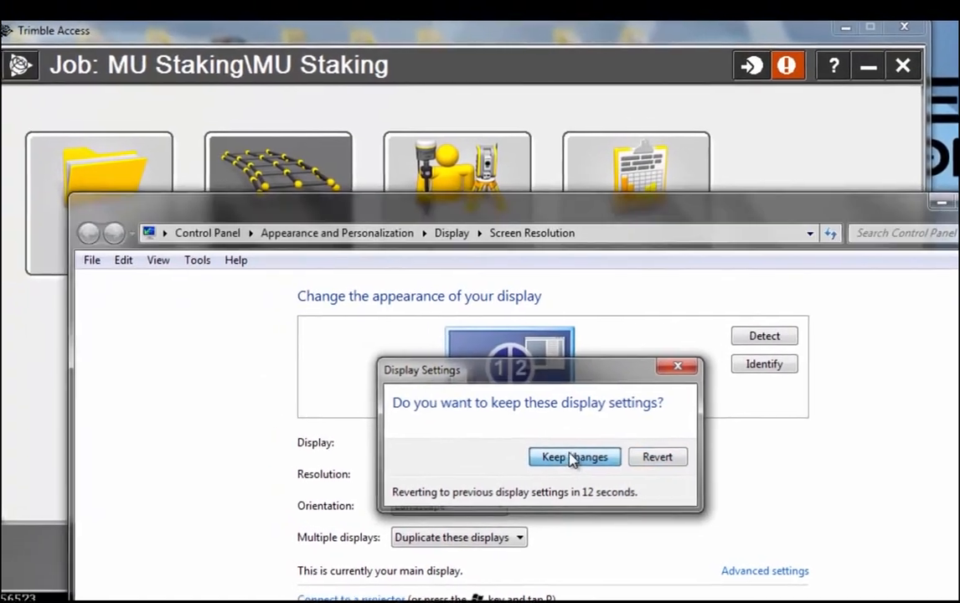
{"action": "left_click", "coordinate": [526, 438]}
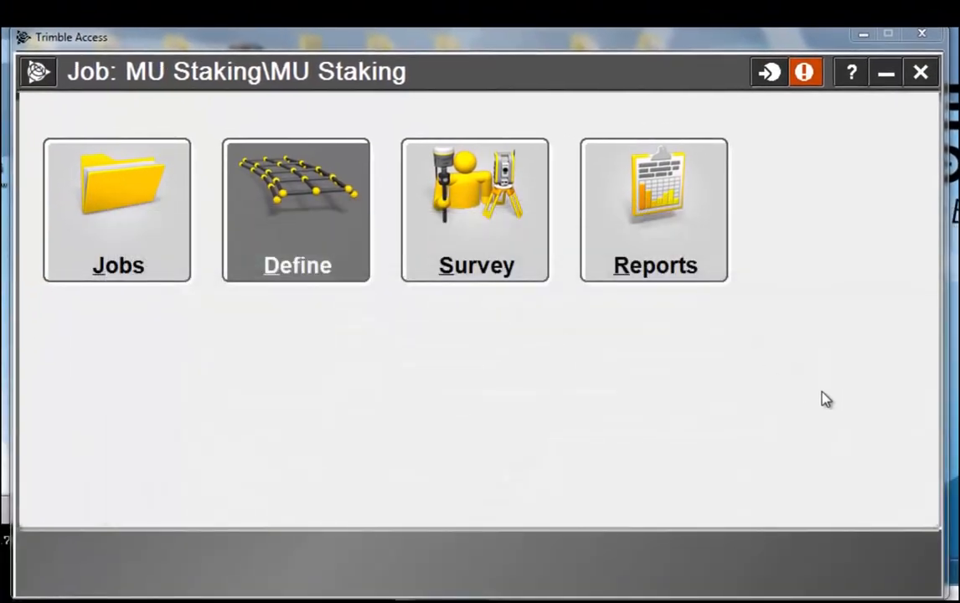
Start surveying the Loop Drive road file with a station interval of 50 sft.
{"action": "left_click", "coordinate": [494, 209]}
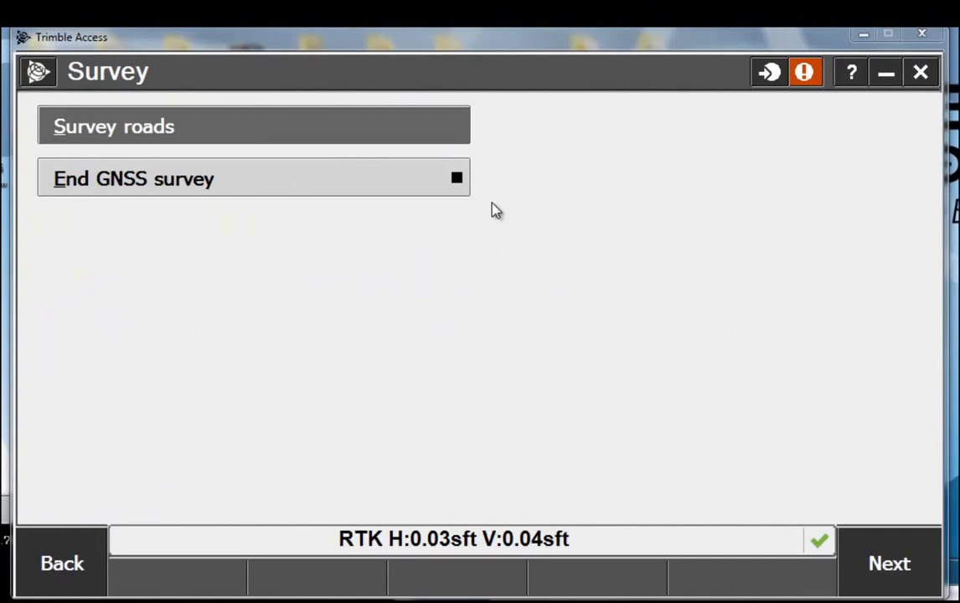
{"action": "left_click", "coordinate": [335, 127]}
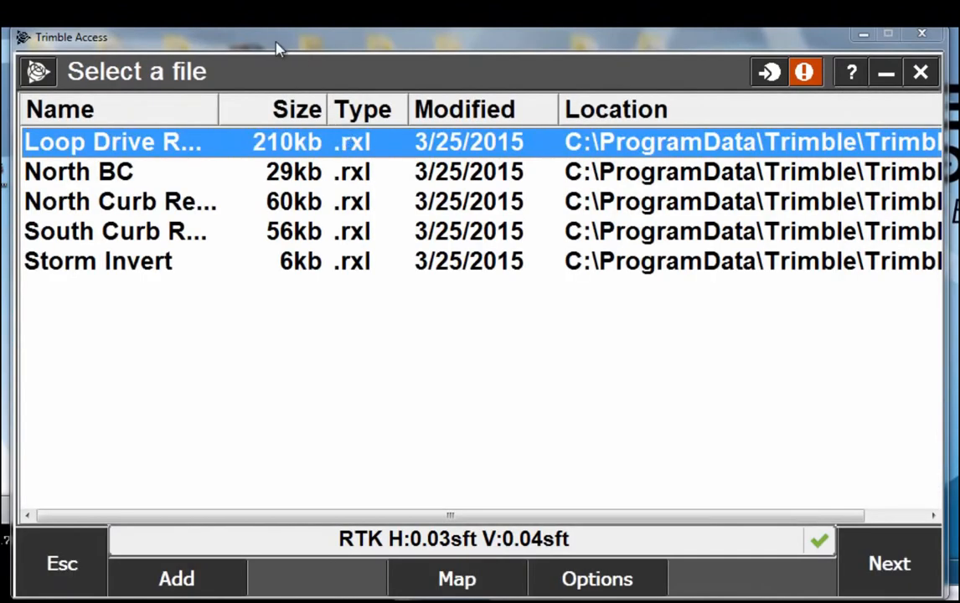
{"action": "double_click", "coordinate": [285, 144]}
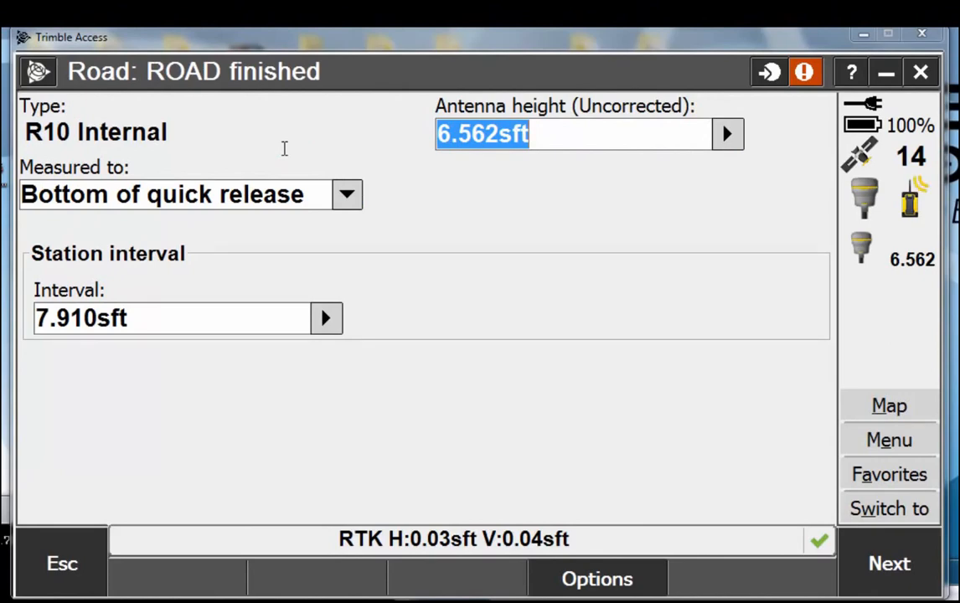
{"action": "left_click", "coordinate": [156, 318]}
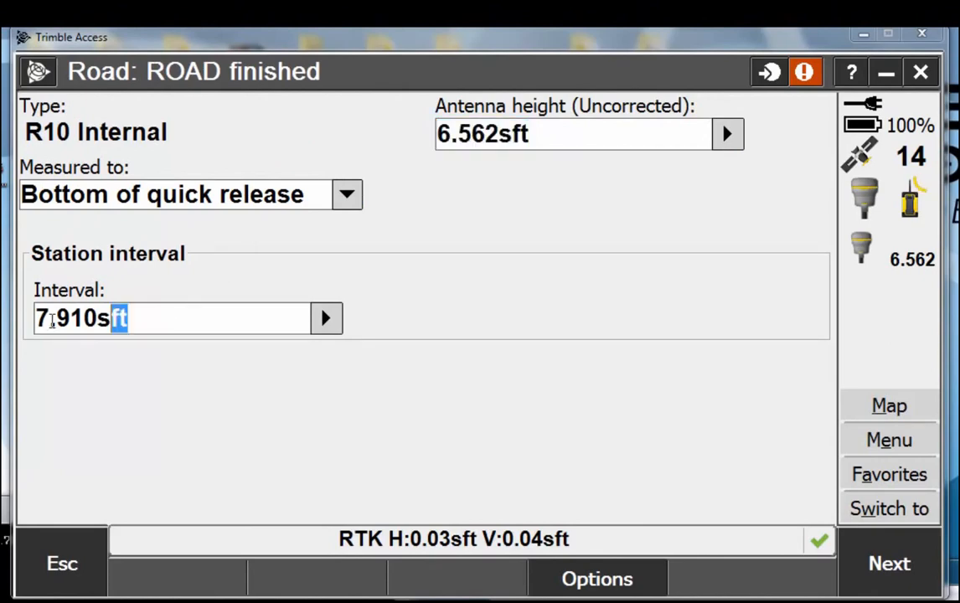
{"action": "type", "text": "50"}
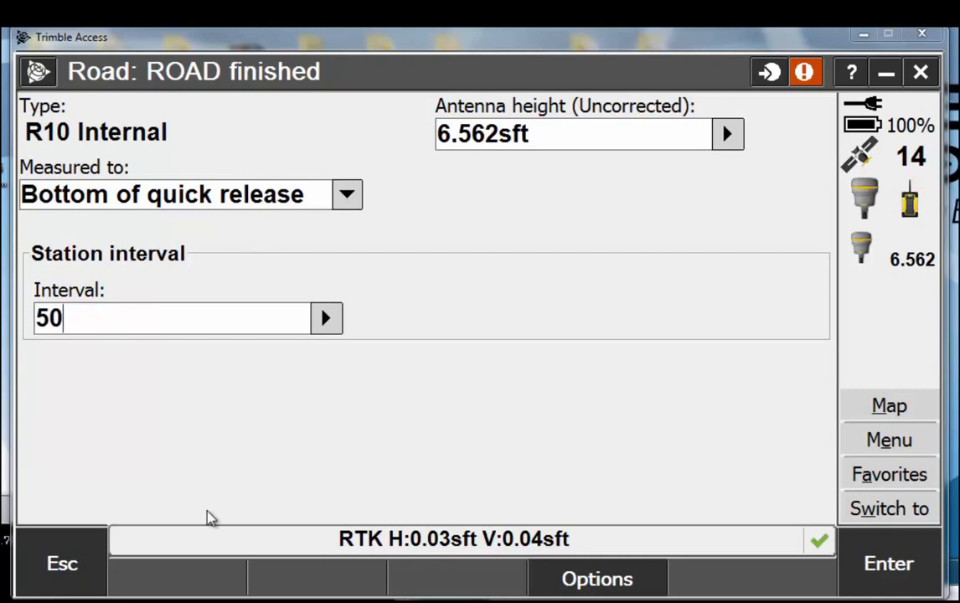
{"action": "left_click", "coordinate": [913, 574]}
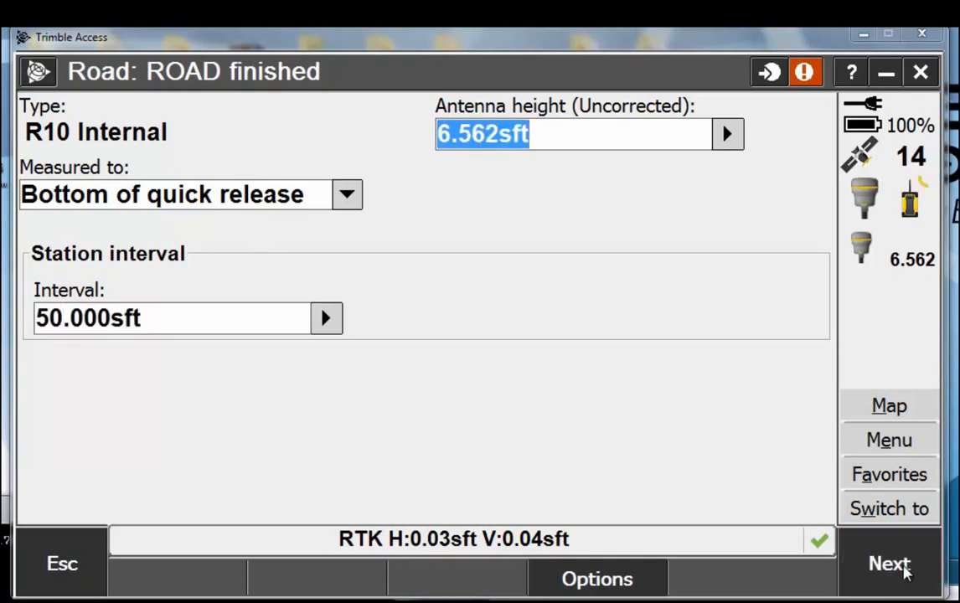
{"action": "left_click", "coordinate": [907, 568]}
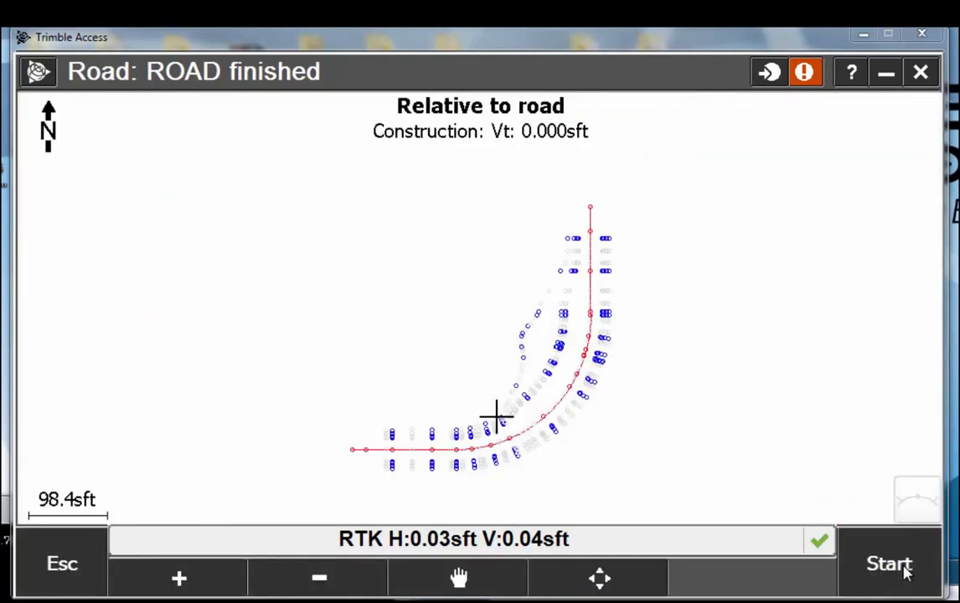
Try selecting the CL and ETW strings in the curve, and select the CL point at station 2+00 as the staking target.
{"action": "left_click", "coordinate": [180, 586]}
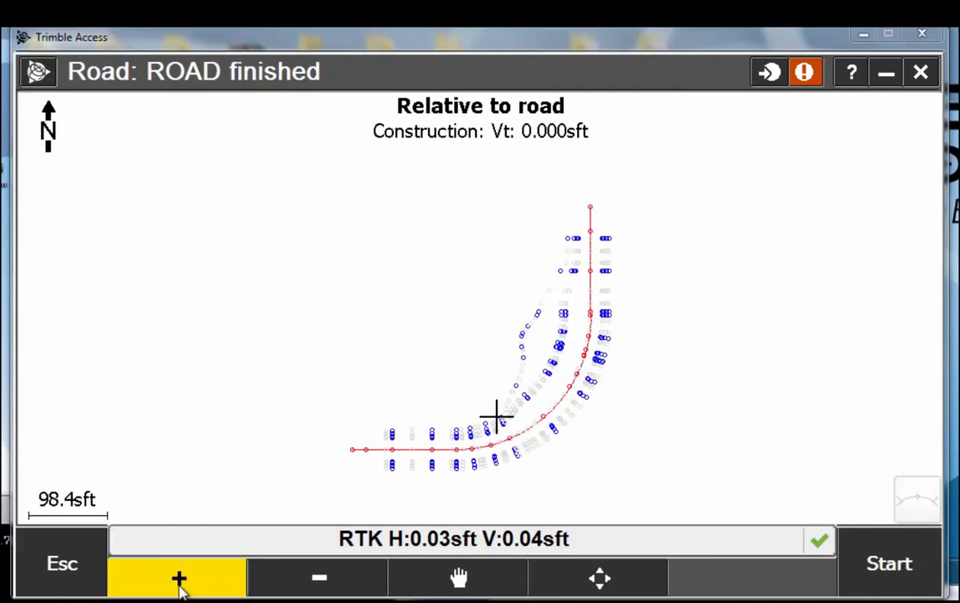
{"action": "left_click_drag", "start_coordinate": [430, 388], "coordinate": [551, 470]}
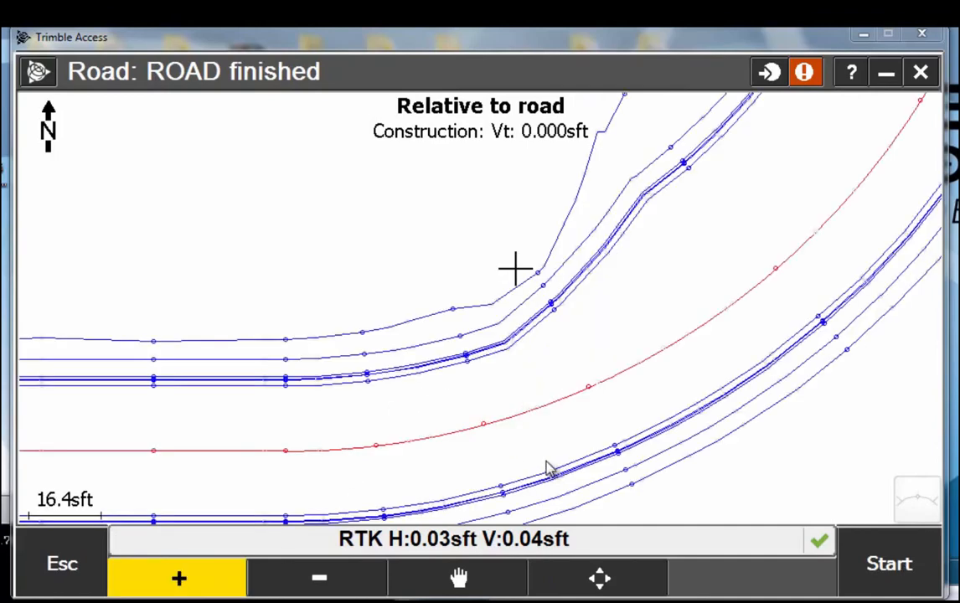
{"action": "left_click", "coordinate": [471, 578]}
{"action": "left_click_drag", "start_coordinate": [467, 381], "coordinate": [460, 341]}
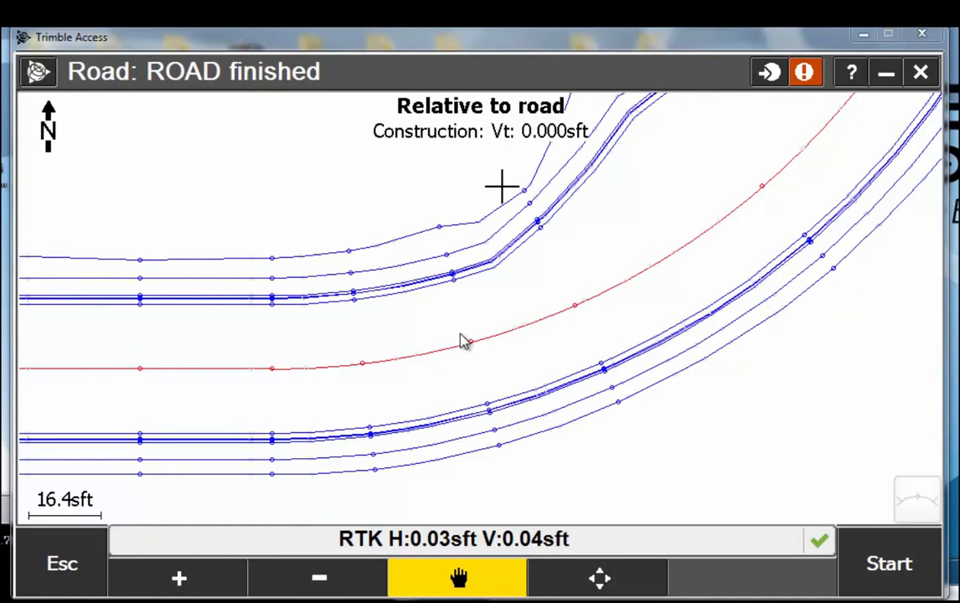
{"action": "left_click", "coordinate": [457, 578]}
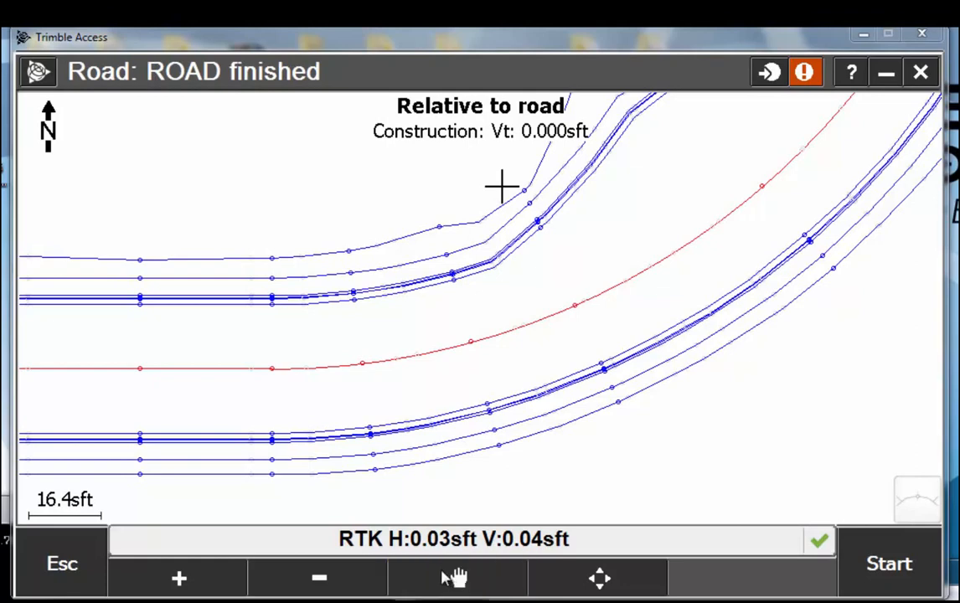
{"action": "left_click", "coordinate": [544, 320]}
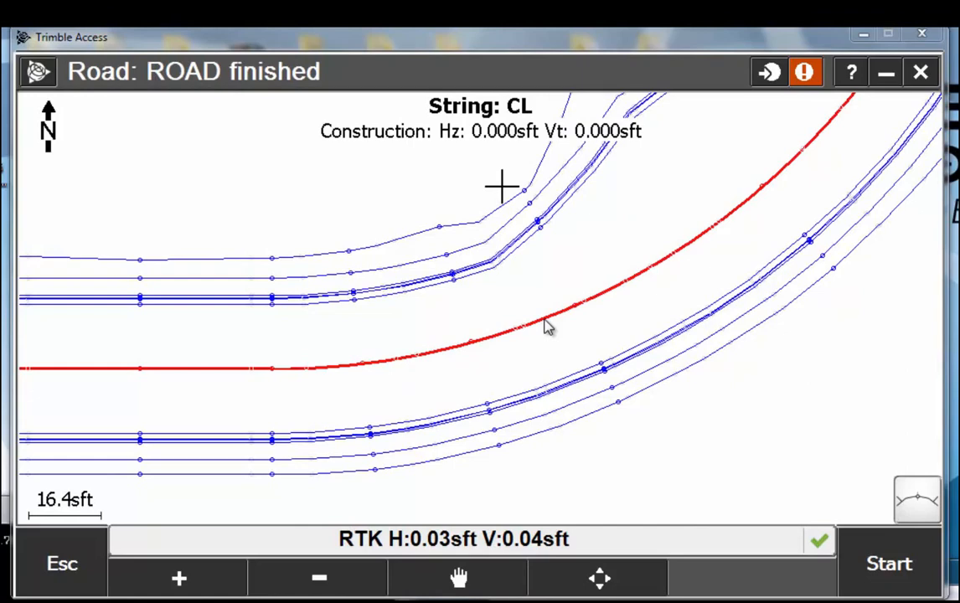
{"action": "left_click", "coordinate": [623, 361]}
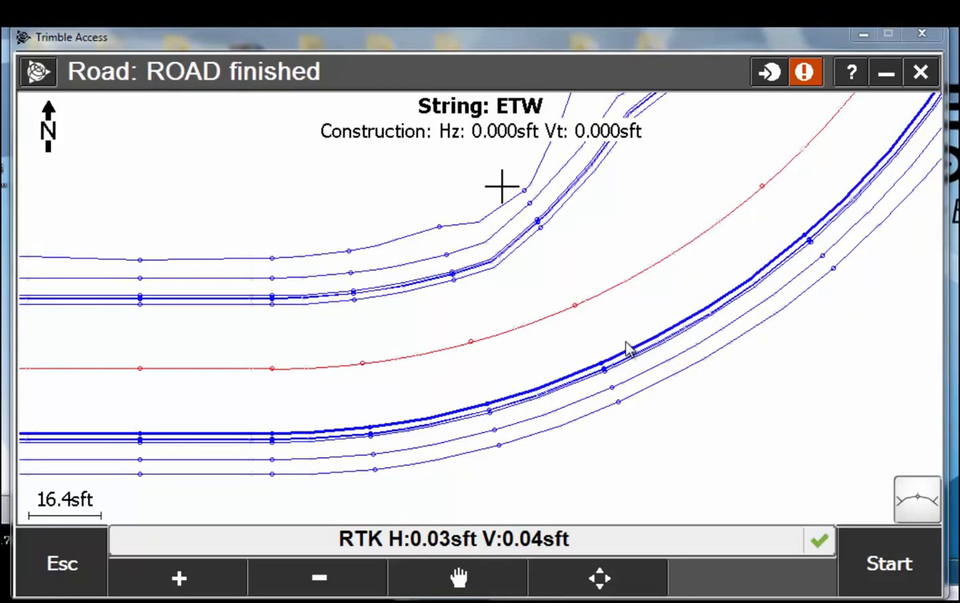
{"action": "left_click", "coordinate": [576, 309]}
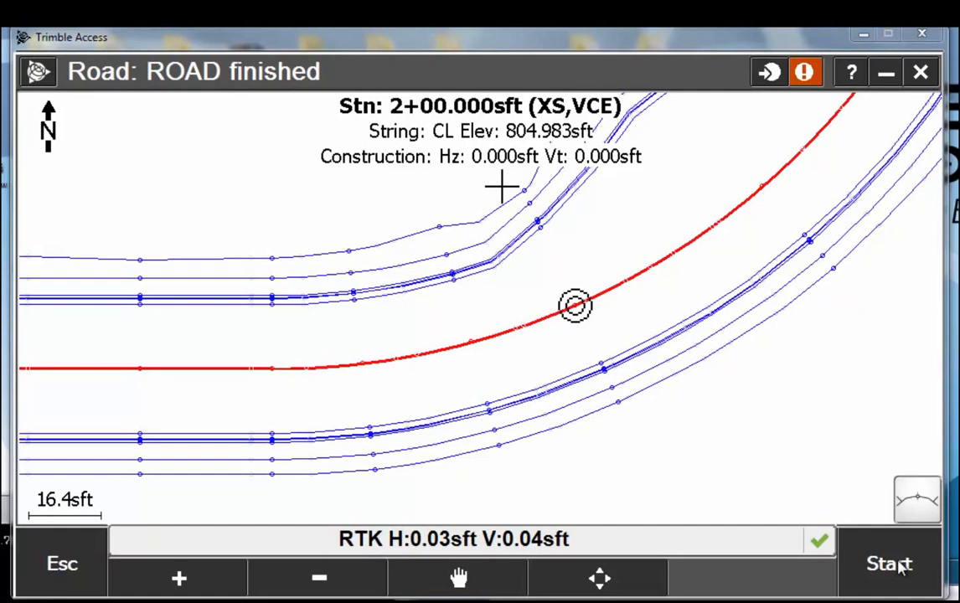
Define a horizontal construction offset of 25 sft to the right for the target and show it in the cross section.
{"action": "right_click", "coordinate": [576, 272]}
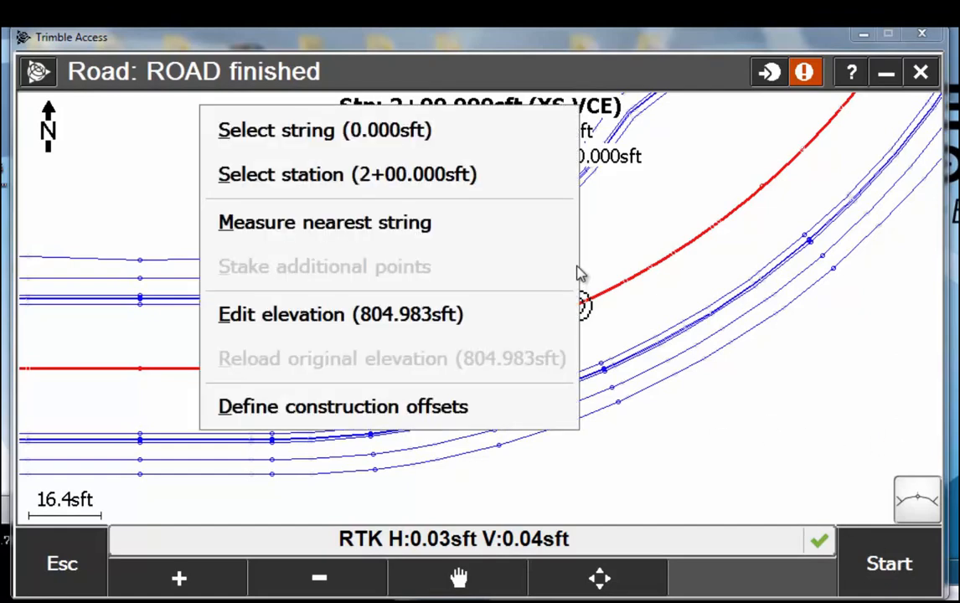
{"action": "left_click", "coordinate": [350, 407]}
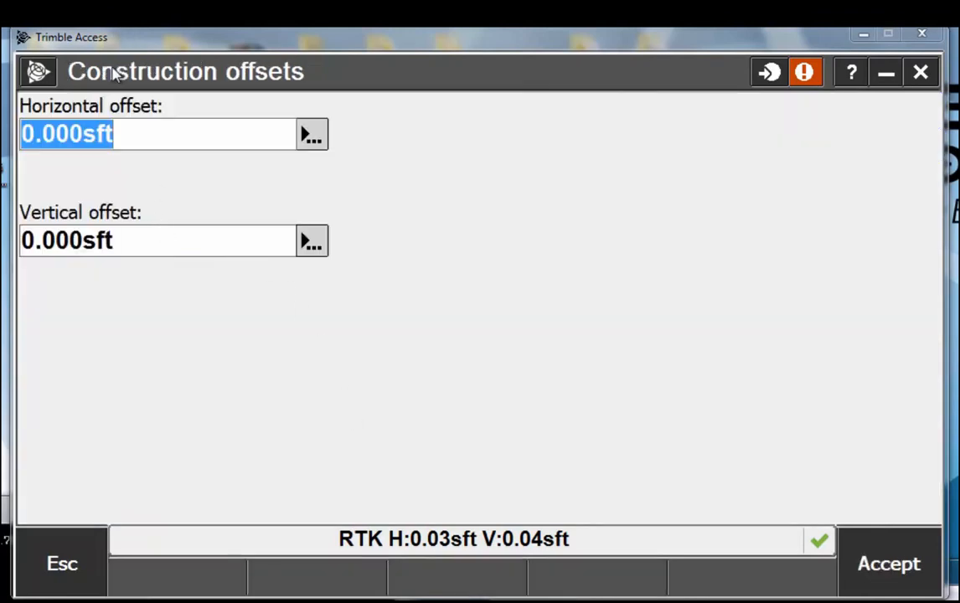
{"action": "type", "text": "25"}
{"action": "key", "text": "Return"}
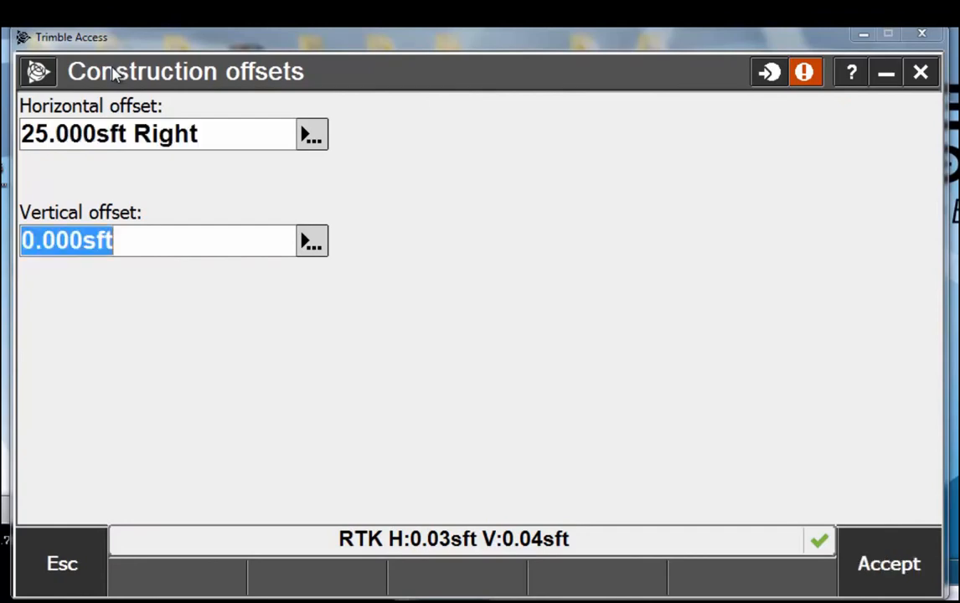
{"action": "left_click", "coordinate": [900, 561]}
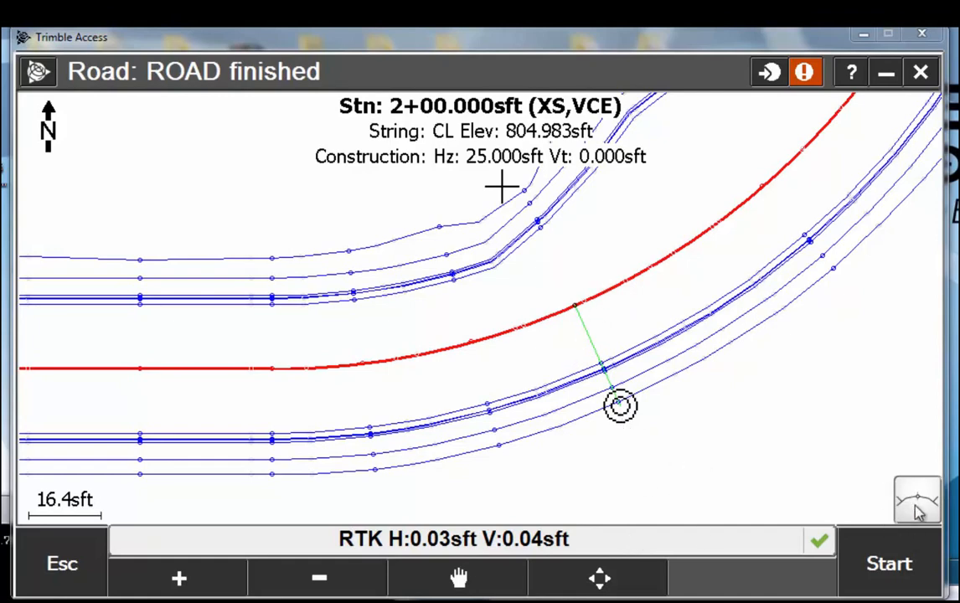
{"action": "left_click", "coordinate": [918, 507]}
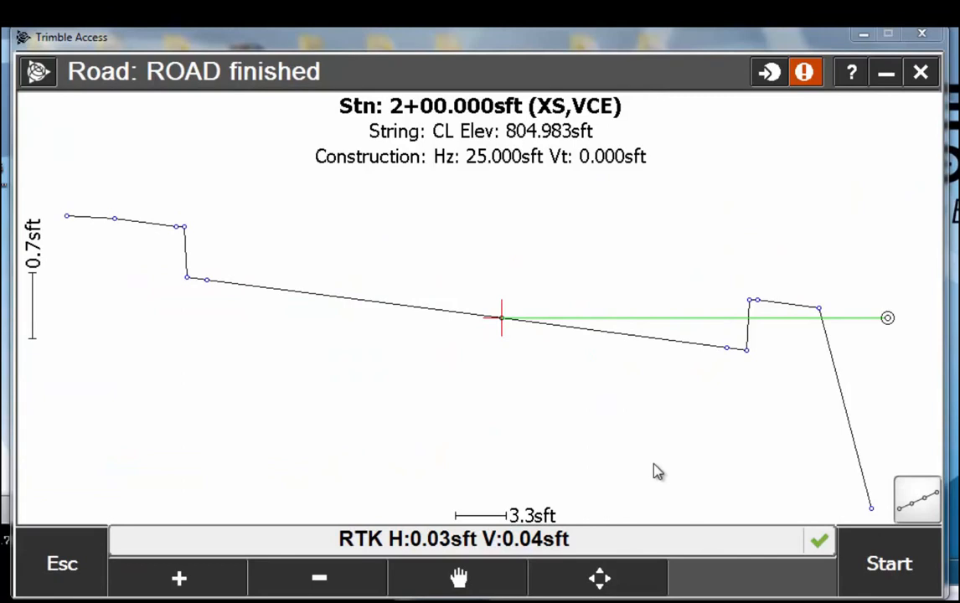
Step through the road's cross sections along the CL string and set station 1+75 as the staking station.
{"action": "key", "text": "Up"}
{"action": "key", "text": "Up"}
{"action": "key", "text": "Up"}
{"action": "key", "text": "Down"}
{"action": "key", "text": "Down"}
{"action": "key", "text": "Down"}
{"action": "key", "text": "Down"}
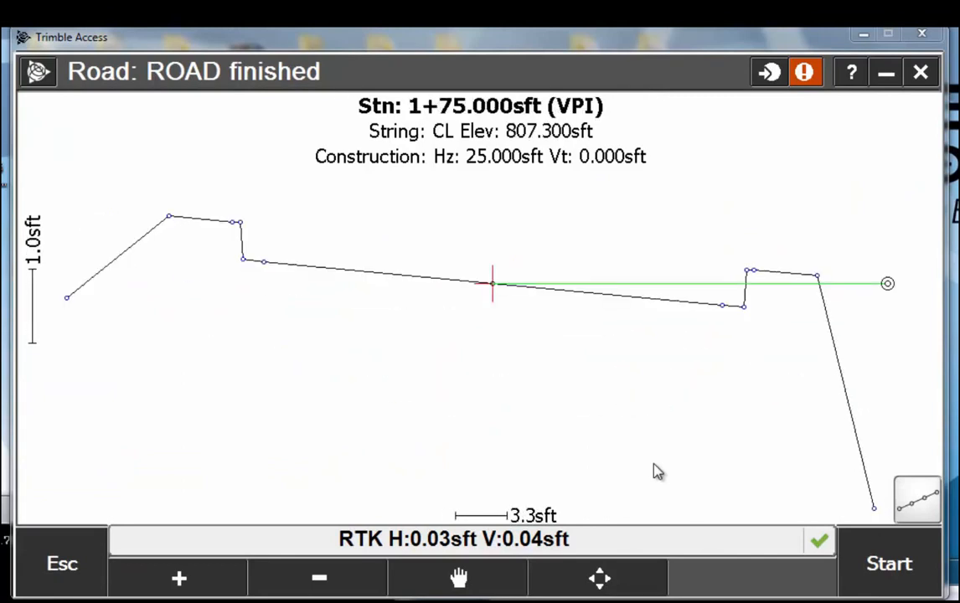
Switch the target at station 1+75 between the ETW and CL strings to compare them, returning to CL.
{"action": "key", "text": "Left"}
{"action": "key", "text": "Right"}
{"action": "key", "text": "Left"}
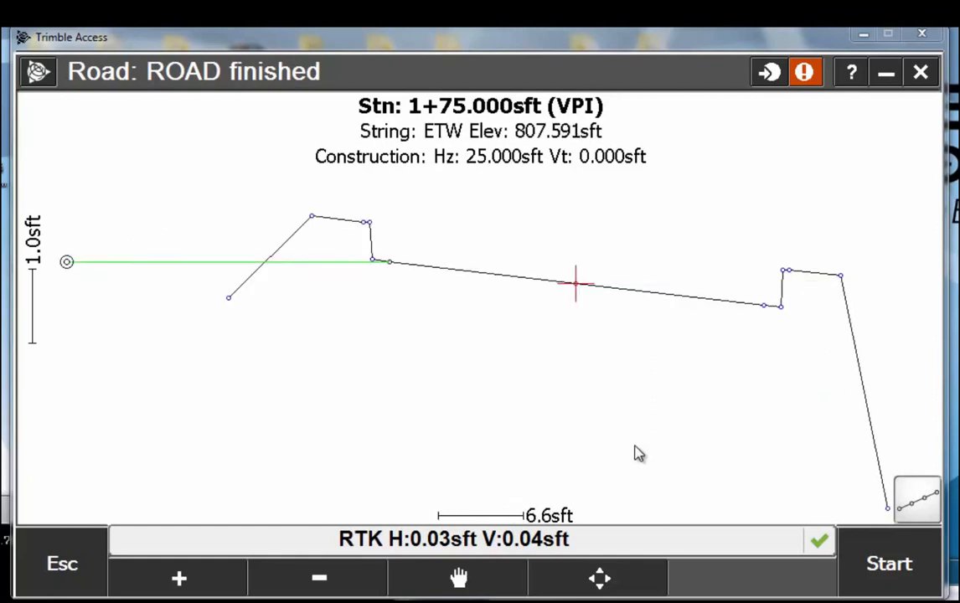
{"action": "key", "text": "Right"}
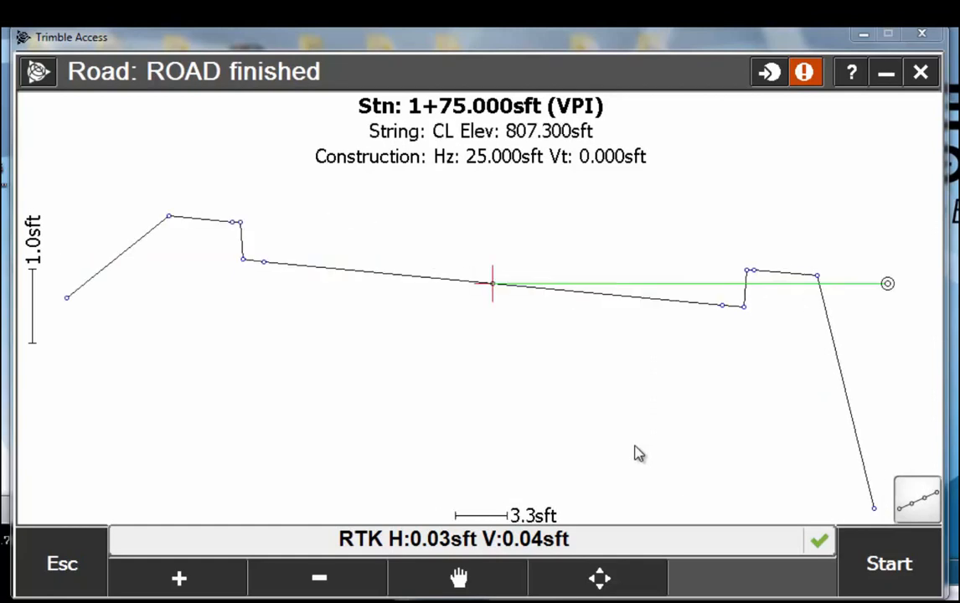
Reset the horizontal construction offset of the CL target to 0 sft and accept the offsets.
{"action": "right_click", "coordinate": [686, 231]}
{"action": "left_click", "coordinate": [534, 368]}
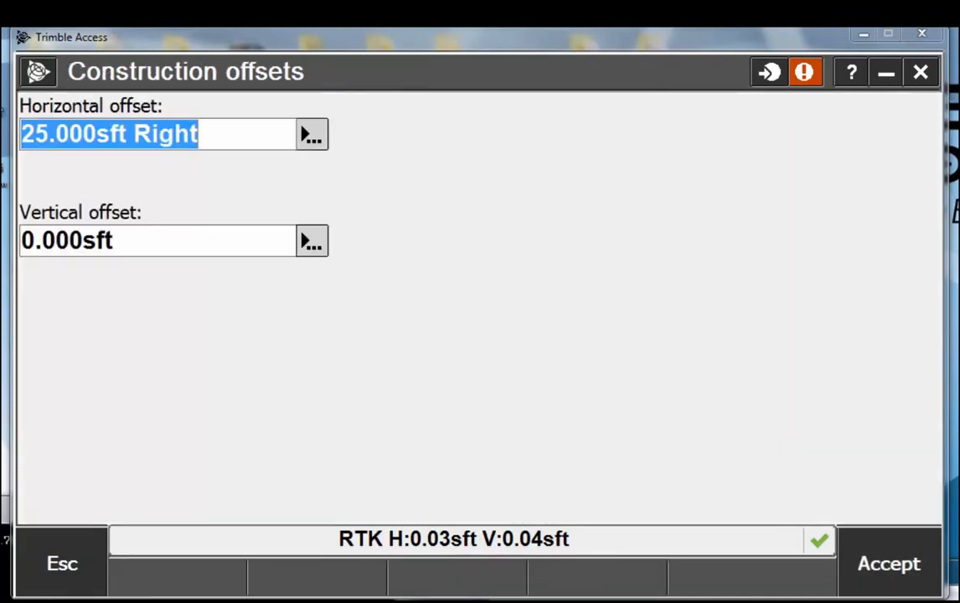
{"action": "key", "text": "BackSpace"}
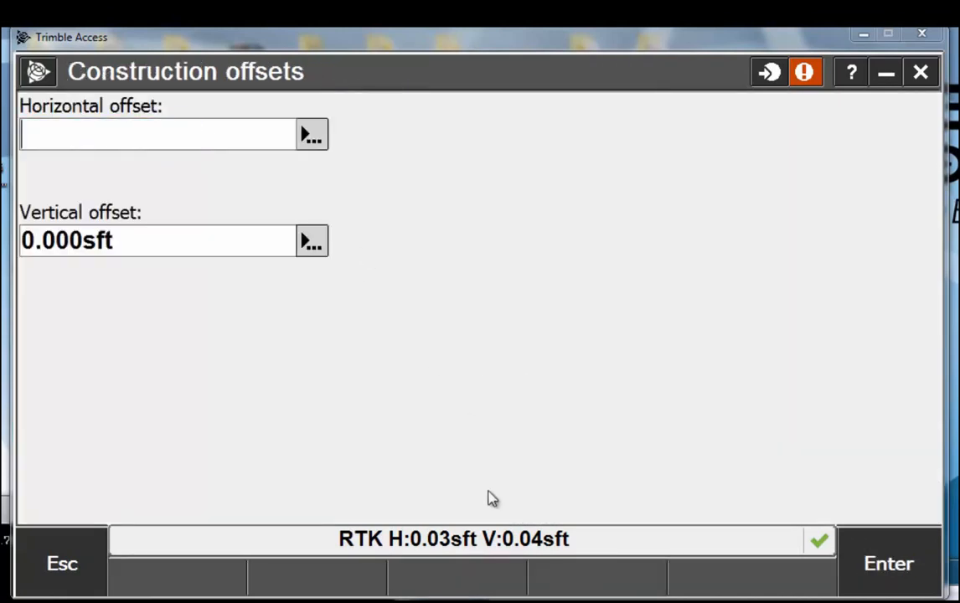
{"action": "left_click", "coordinate": [871, 570]}
{"action": "type", "text": "0"}
{"action": "left_click", "coordinate": [904, 568]}
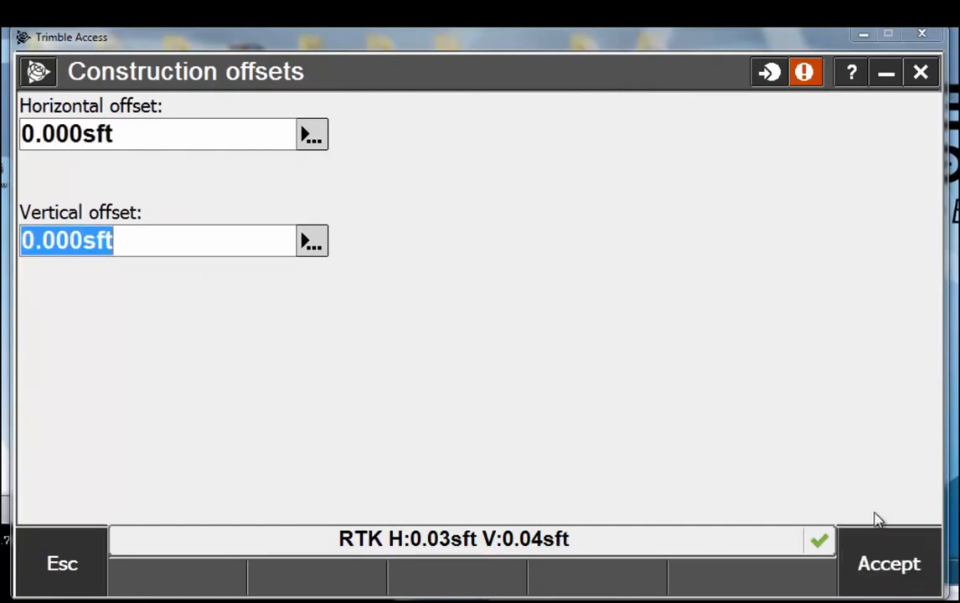
{"action": "left_click", "coordinate": [910, 572]}
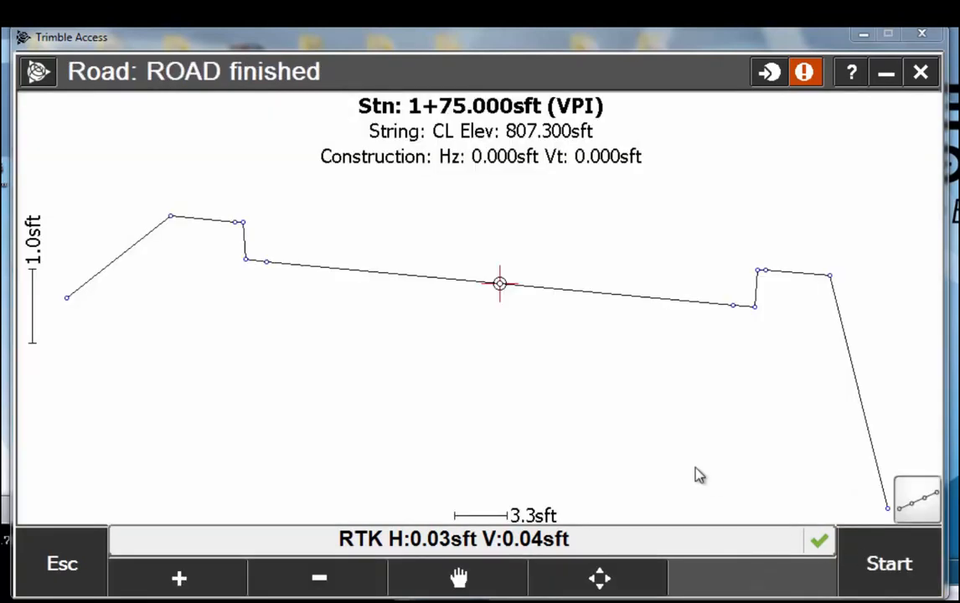
Define a subgrade 1.5 sft deep for the cross-section segment just to the right of CL at station 1+75.
{"action": "right_click", "coordinate": [575, 297]}
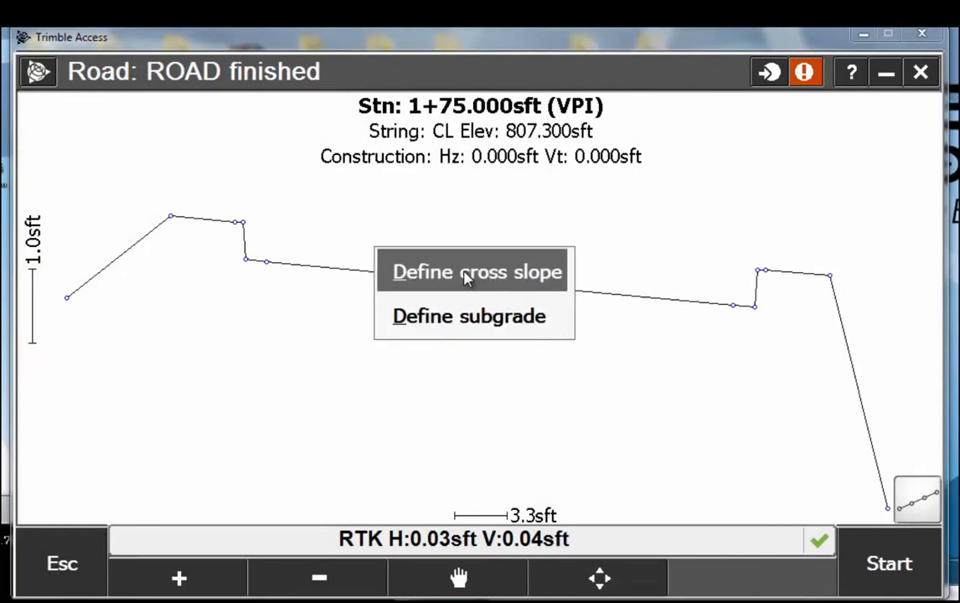
{"action": "left_click", "coordinate": [457, 311]}
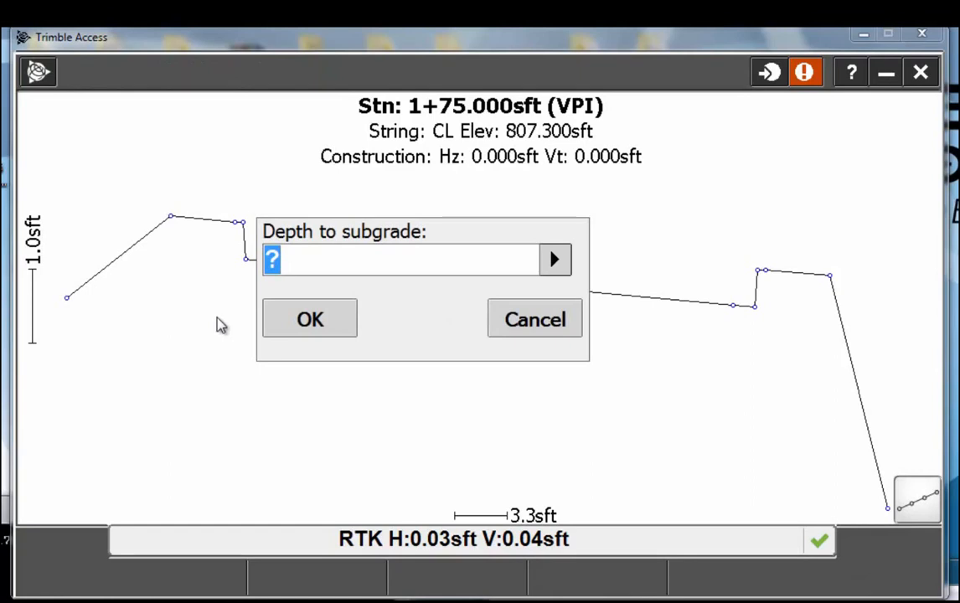
{"action": "type", "text": "1.5"}
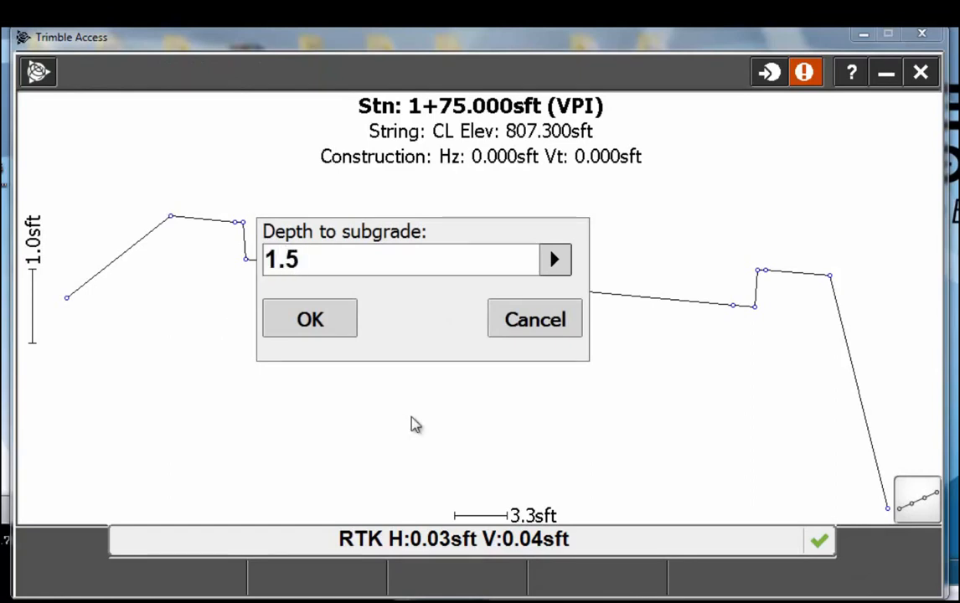
{"action": "left_click", "coordinate": [318, 333]}
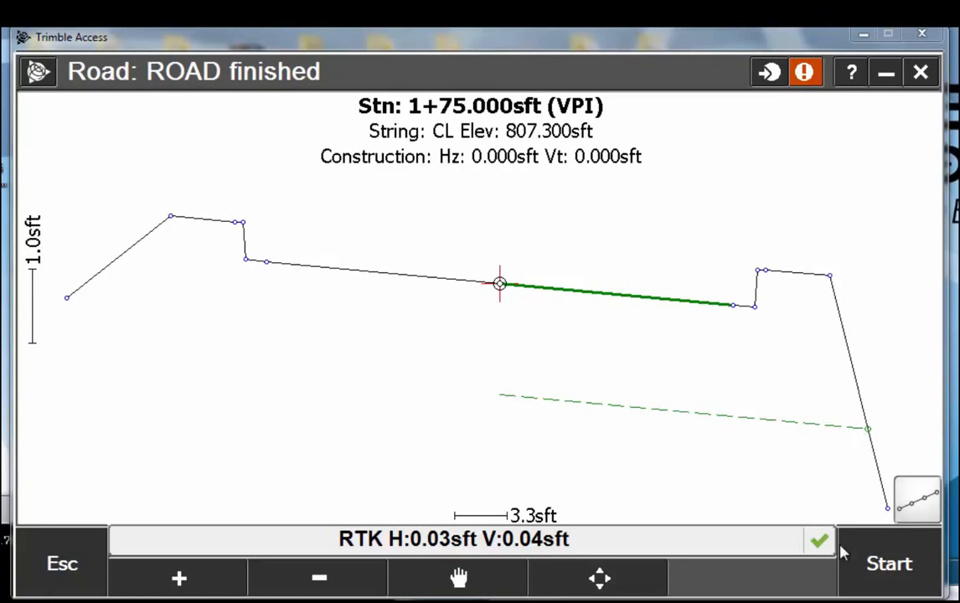
Return to the plan view and examine the road curve beyond the station 1+75 target.
{"action": "left_click", "coordinate": [917, 500]}
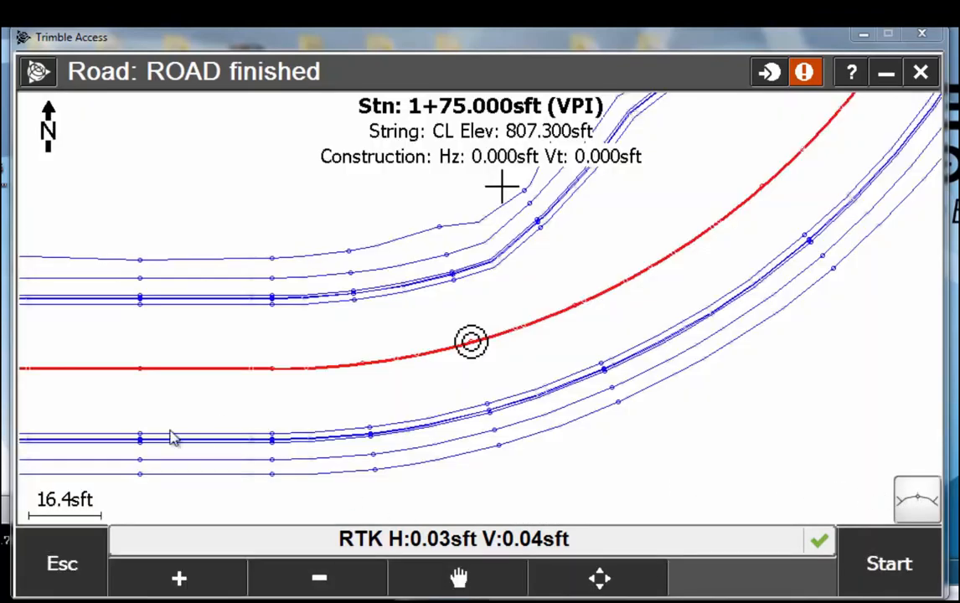
{"action": "left_click", "coordinate": [319, 578]}
{"action": "left_click", "coordinate": [323, 578]}
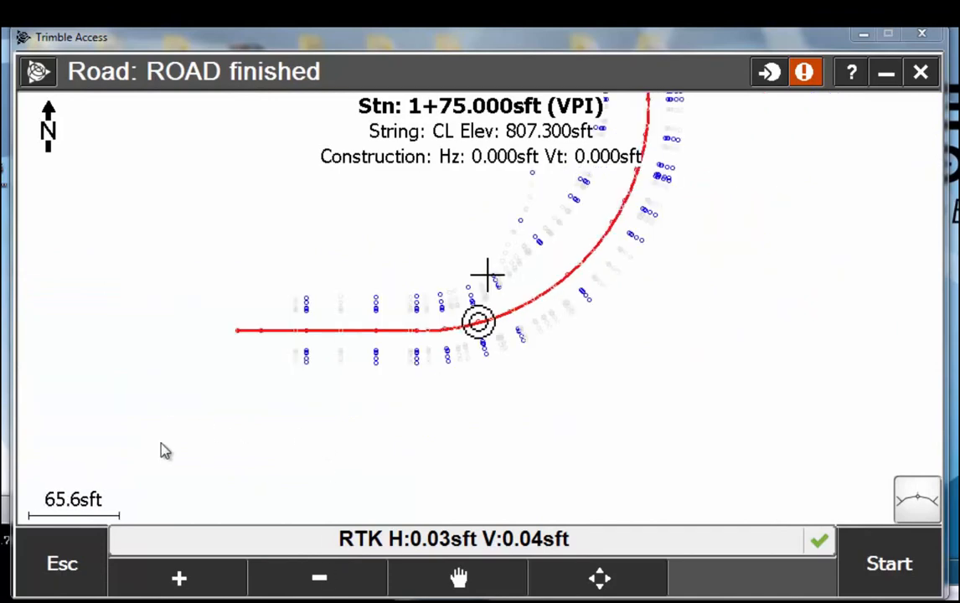
{"action": "left_click", "coordinate": [217, 581]}
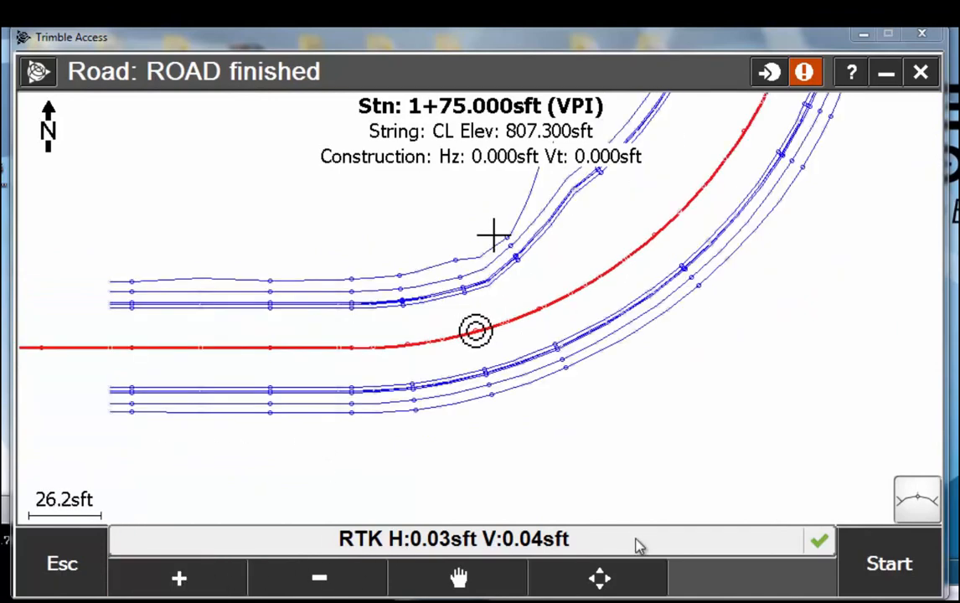
{"action": "left_click", "coordinate": [486, 583]}
{"action": "left_click_drag", "start_coordinate": [516, 349], "coordinate": [408, 446]}
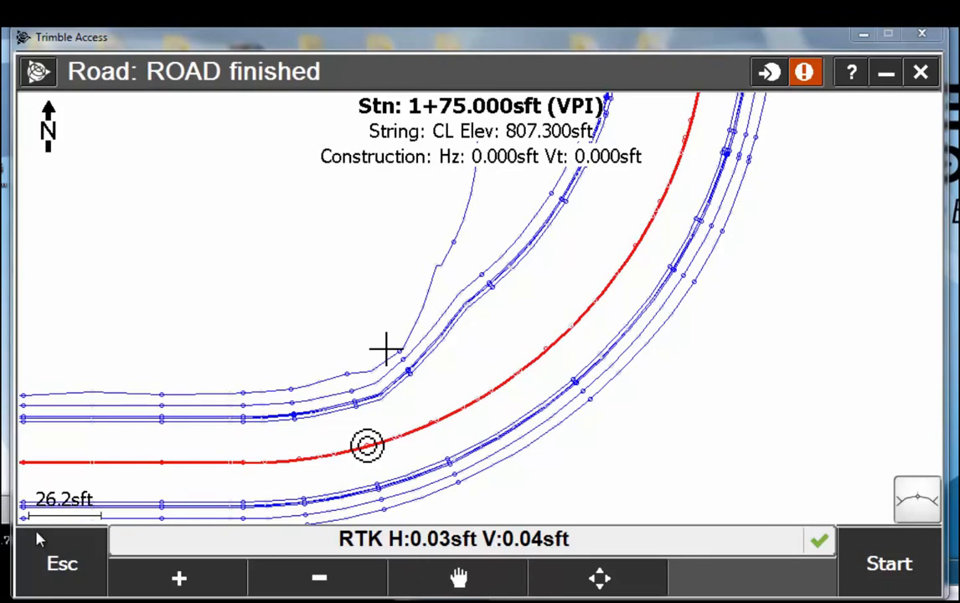
Include template assignment (T) stations among the available stations and reopen the road's plan view.
{"action": "left_click", "coordinate": [42, 568]}
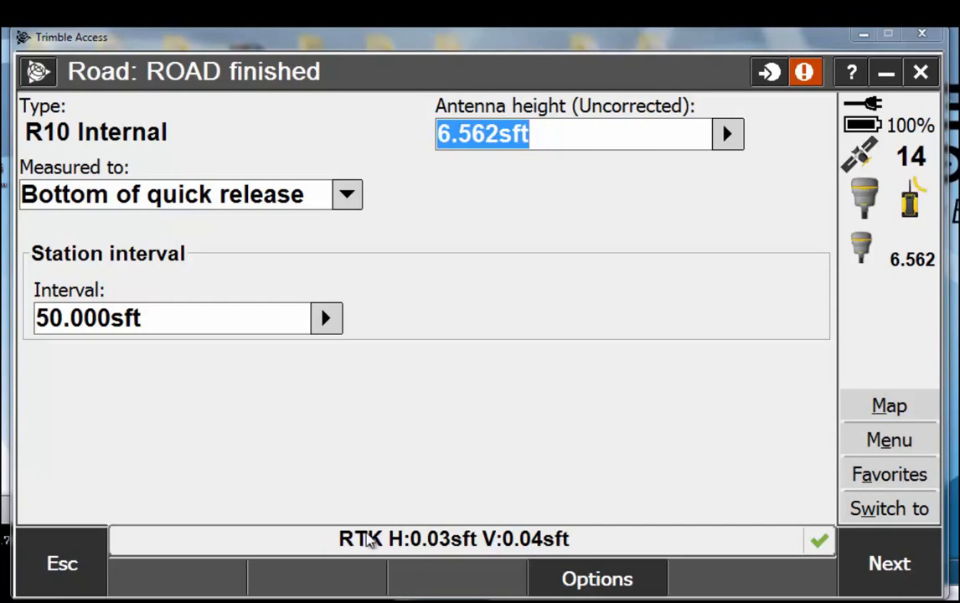
{"action": "left_click", "coordinate": [609, 578]}
{"action": "left_click", "coordinate": [913, 495]}
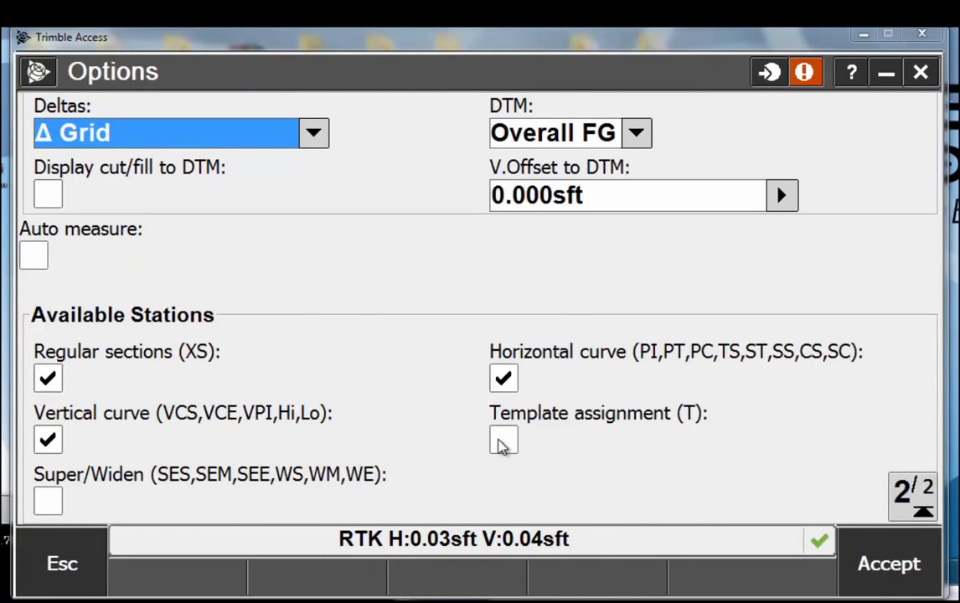
{"action": "left_click", "coordinate": [503, 439]}
{"action": "left_click", "coordinate": [895, 587]}
{"action": "left_click", "coordinate": [884, 565]}
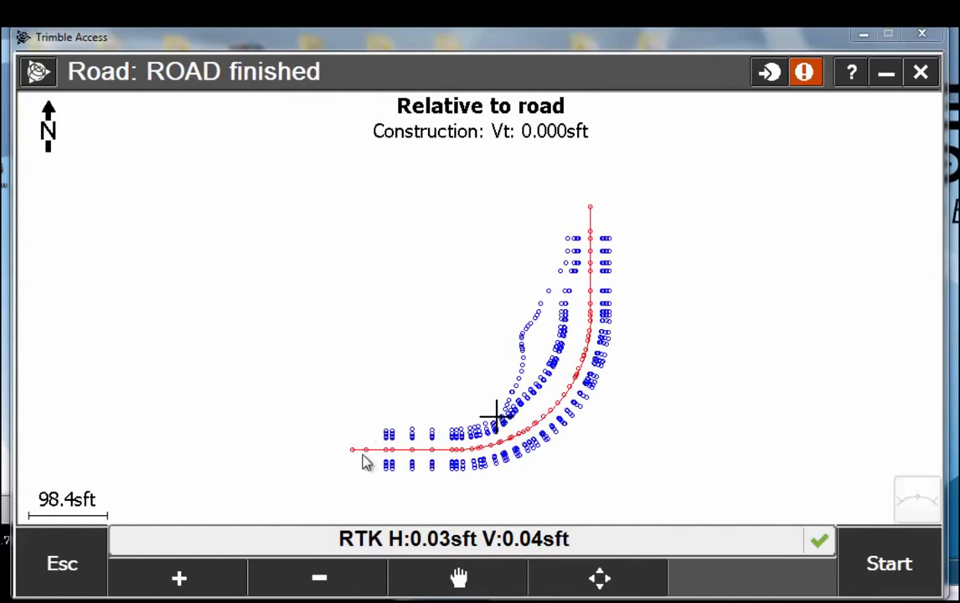
Examine the string points at close range along the inner side of the curve.
{"action": "left_click", "coordinate": [170, 580]}
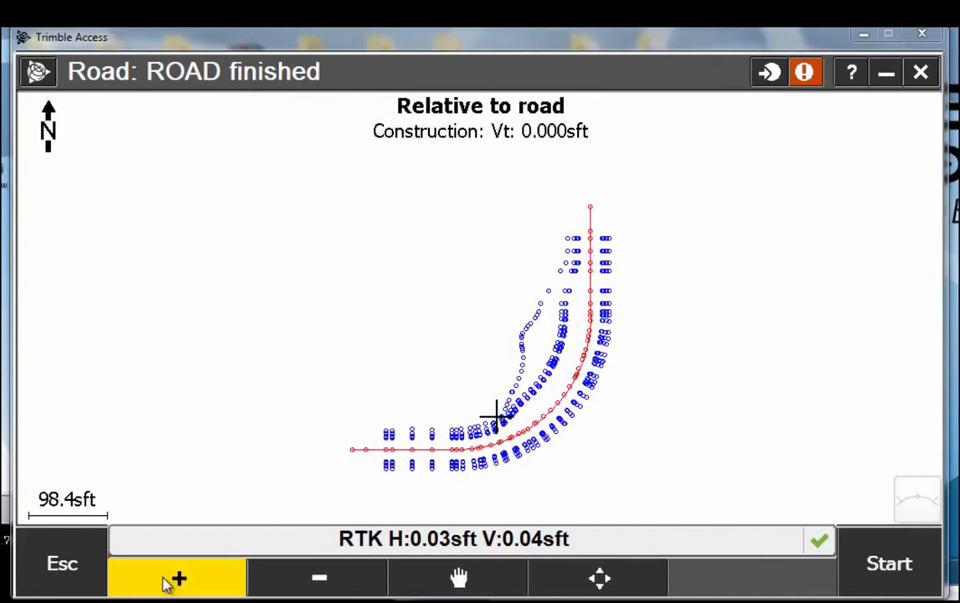
{"action": "left_click", "coordinate": [484, 397]}
{"action": "left_click_drag", "start_coordinate": [481, 403], "coordinate": [500, 444]}
{"action": "left_click", "coordinate": [178, 576]}
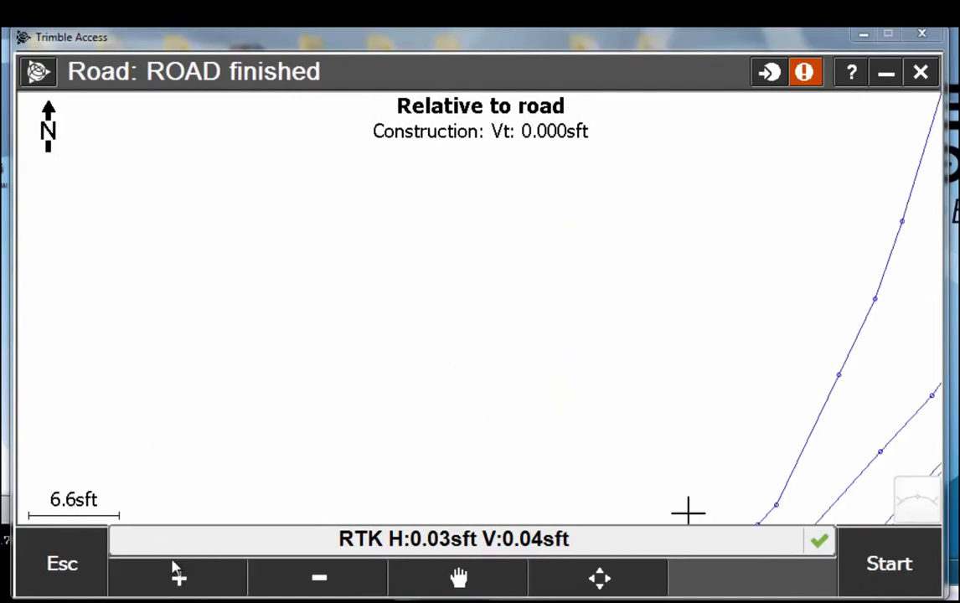
{"action": "left_click", "coordinate": [457, 577]}
{"action": "left_click_drag", "start_coordinate": [663, 431], "coordinate": [341, 230]}
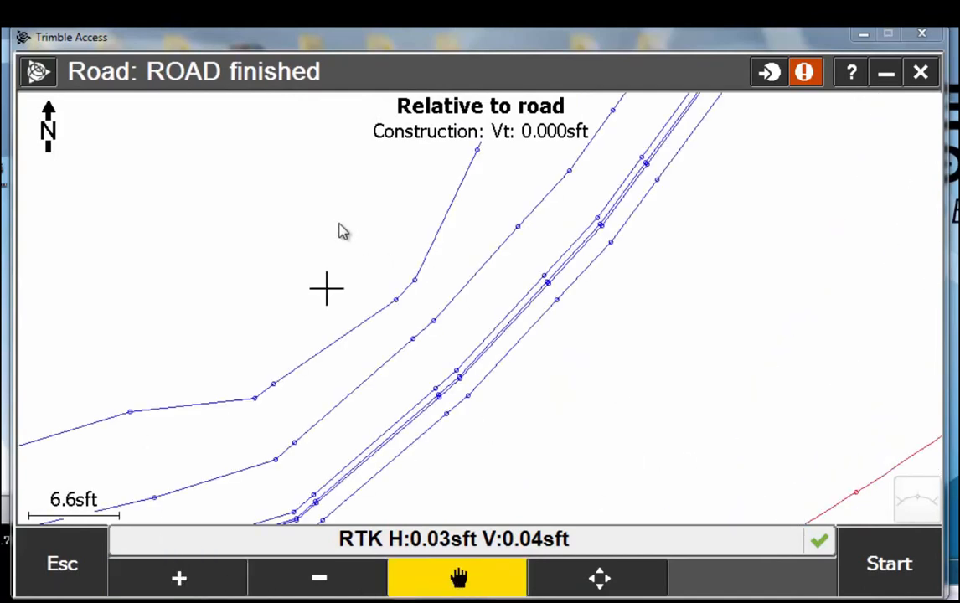
{"action": "left_click_drag", "start_coordinate": [394, 368], "coordinate": [334, 251]}
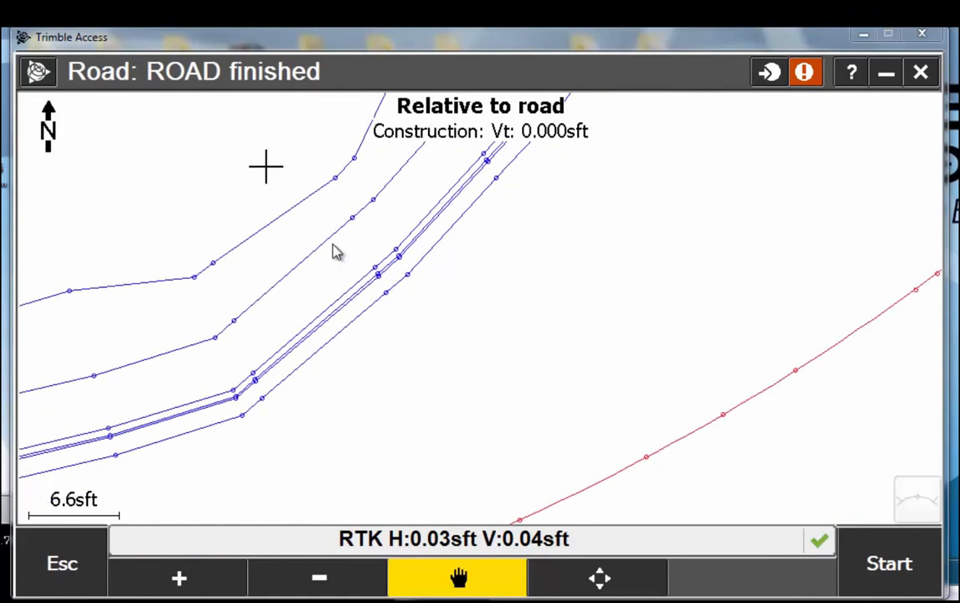
Exclude template assignment (T) stations from the available stations in the road survey options.
{"action": "left_click", "coordinate": [24, 555]}
{"action": "left_click", "coordinate": [646, 578]}
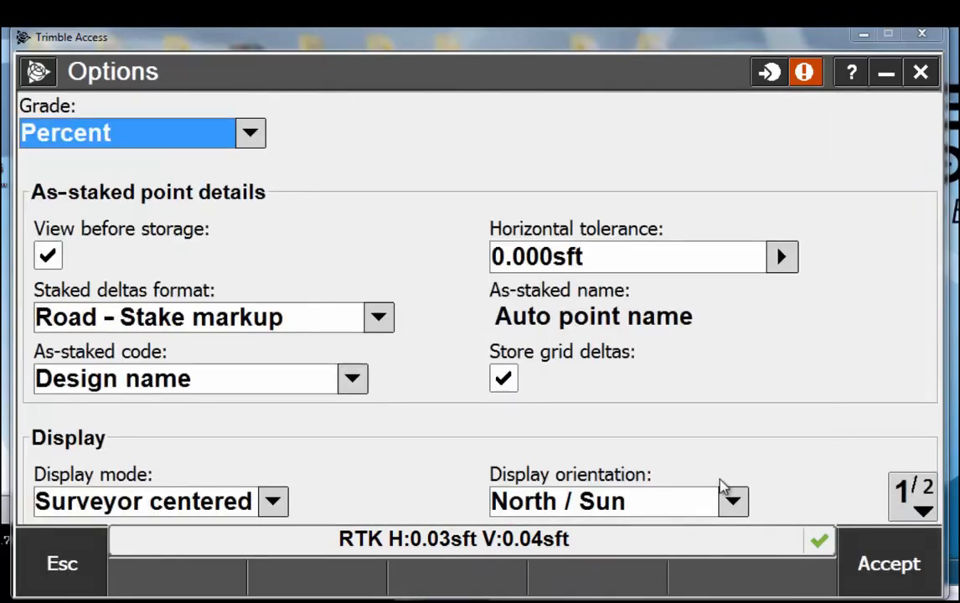
{"action": "left_click", "coordinate": [901, 495]}
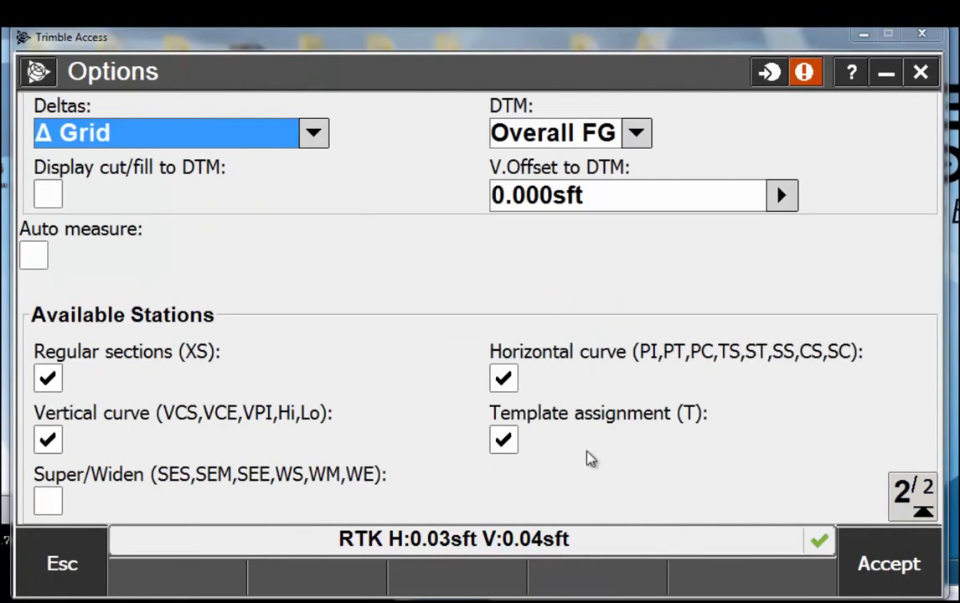
{"action": "left_click", "coordinate": [507, 448]}
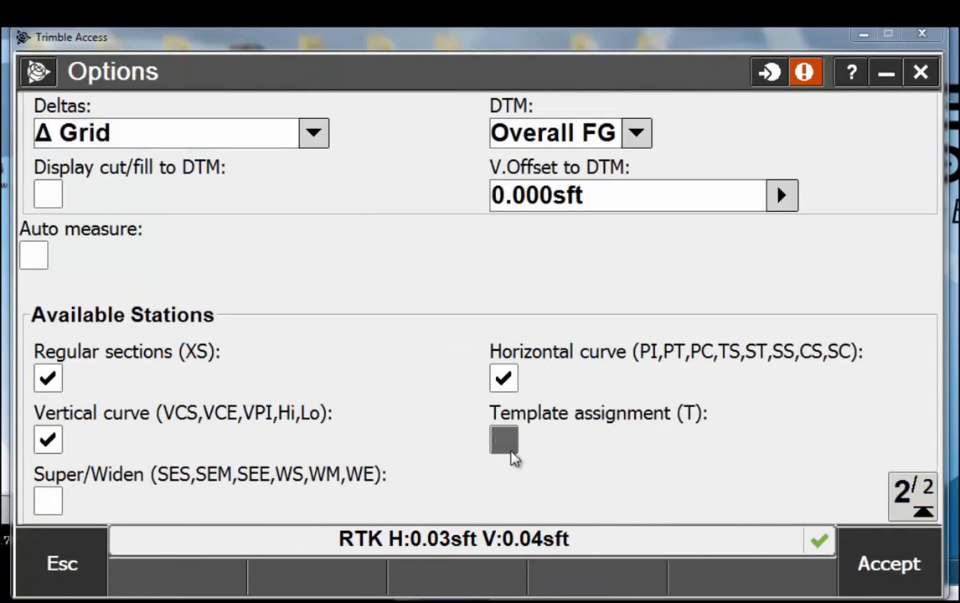